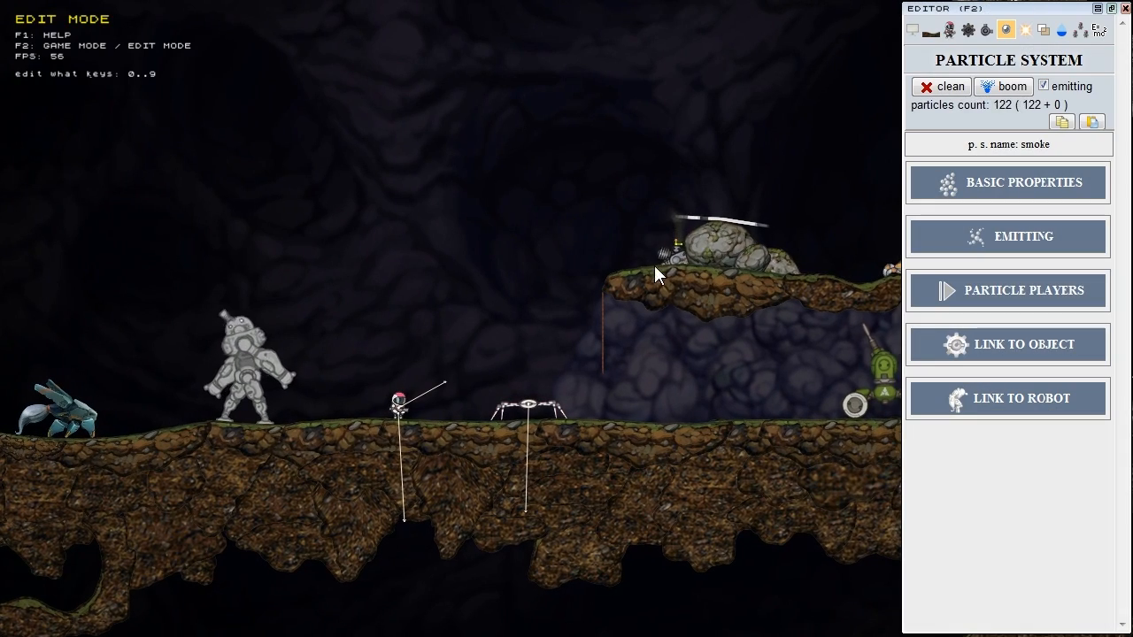
Step: Move the smoke emitter up-left into the open cave area
scroll(658, 318, up, 4)
right_drag(676, 244, 596, 372)
drag(663, 337, 510, 292)
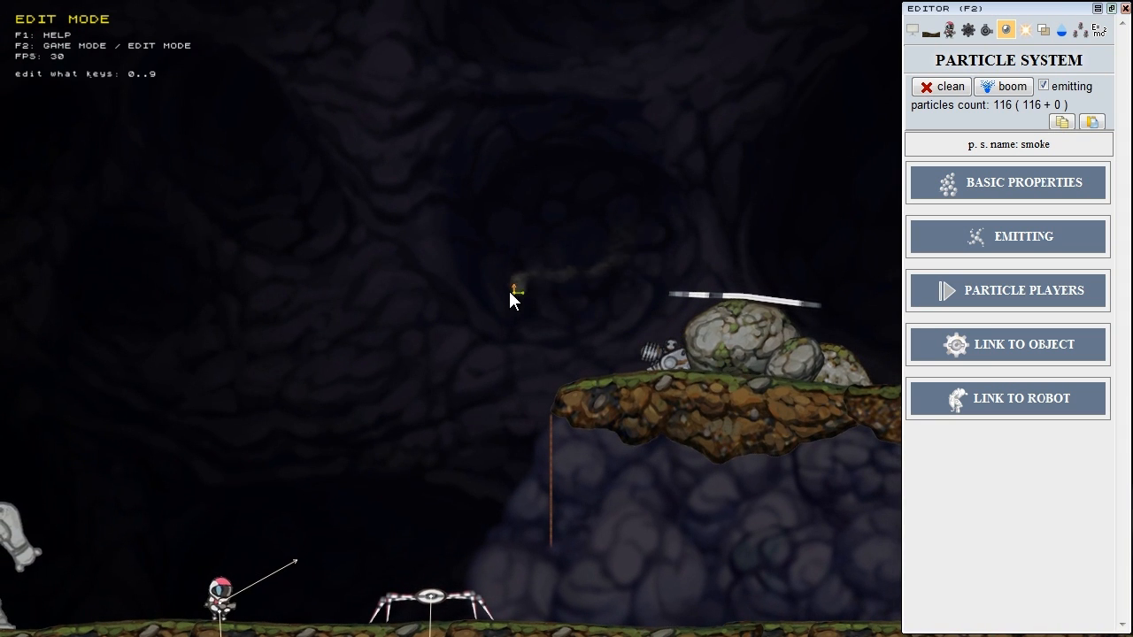
Step: Tilt the smoke's emission direction slightly left and lengthen its spawn line
scroll(510, 292, up, 4)
right_drag(532, 326, 559, 376)
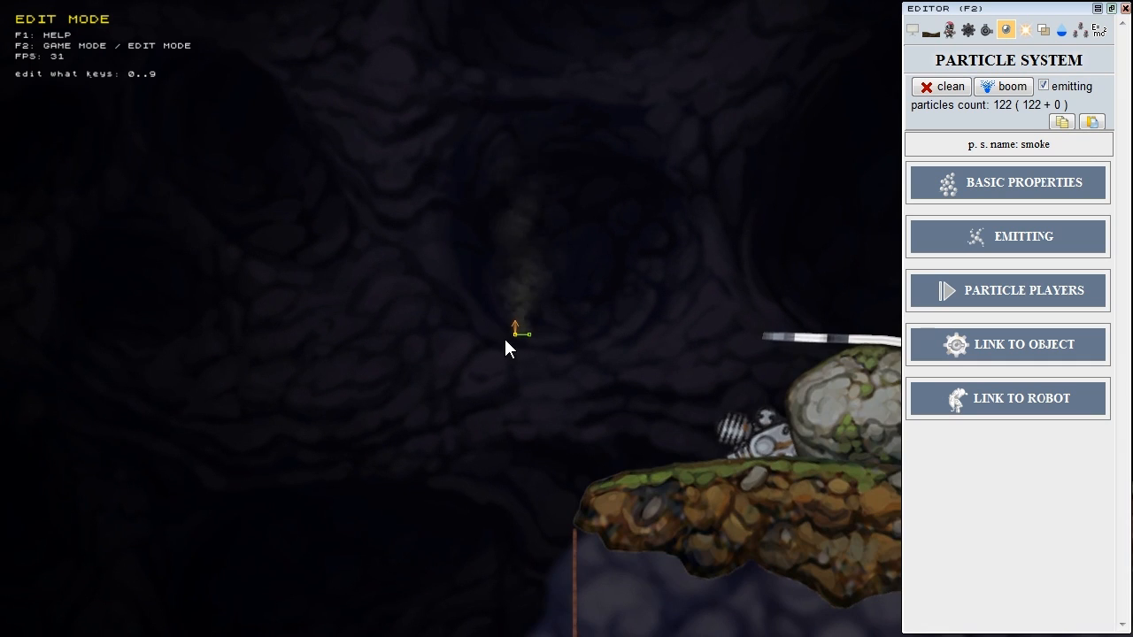
scroll(505, 350, up, 4)
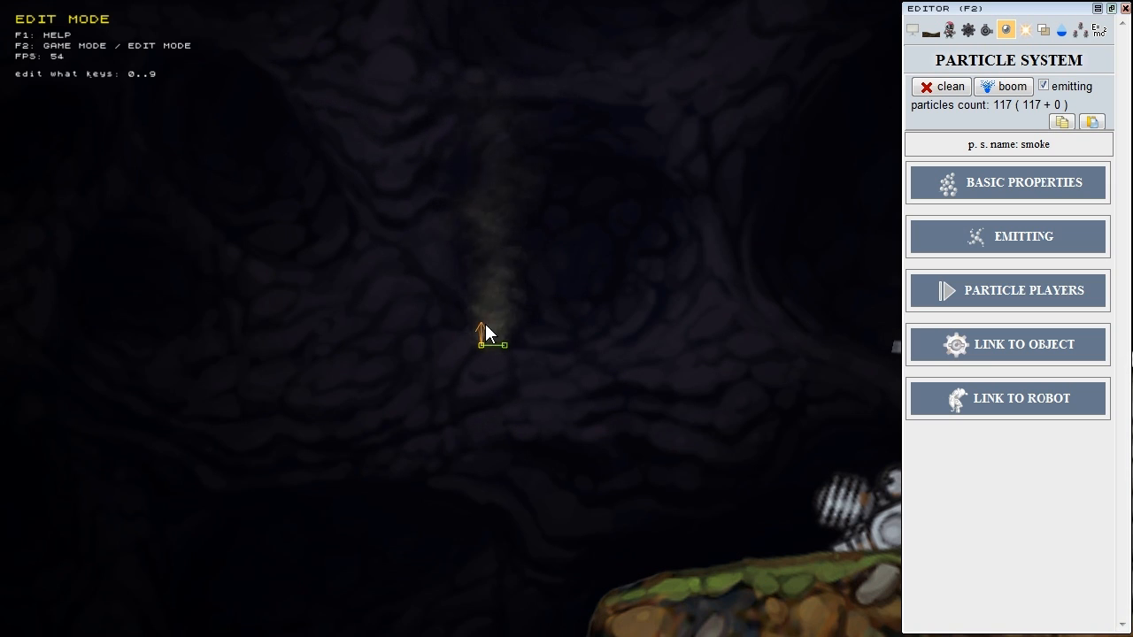
mouse_move(483, 325)
mouse_down()
mouse_move(420, 313)
mouse_move(395, 324)
mouse_move(570, 317)
mouse_move(578, 326)
mouse_move(478, 322)
mouse_up()
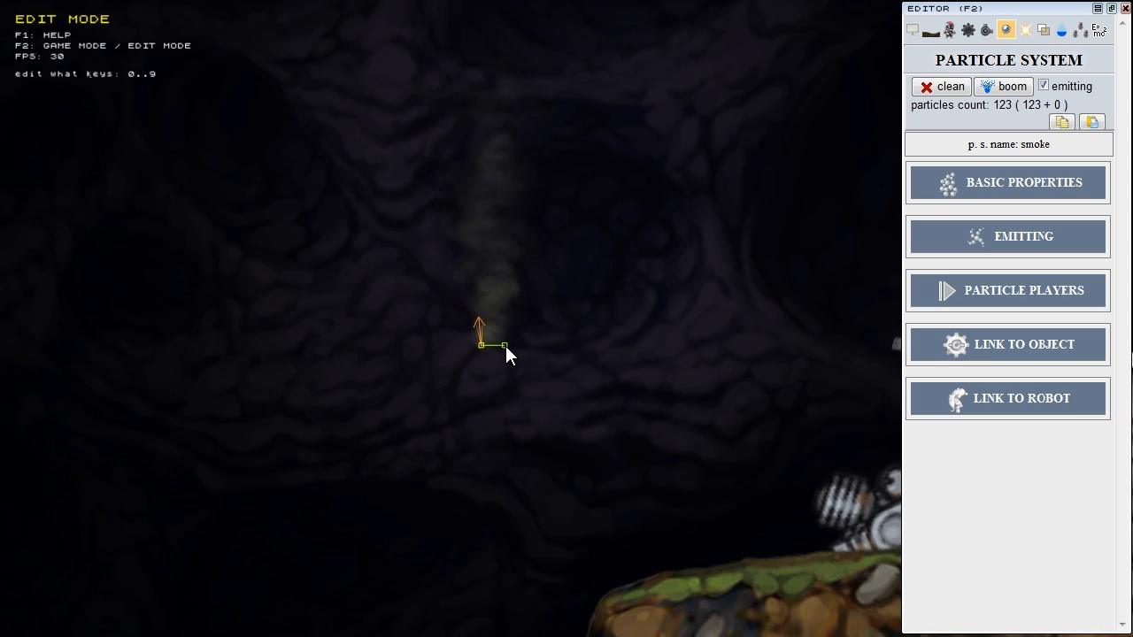
mouse_move(505, 346)
mouse_down()
mouse_move(569, 351)
mouse_move(430, 346)
mouse_move(504, 347)
mouse_up()
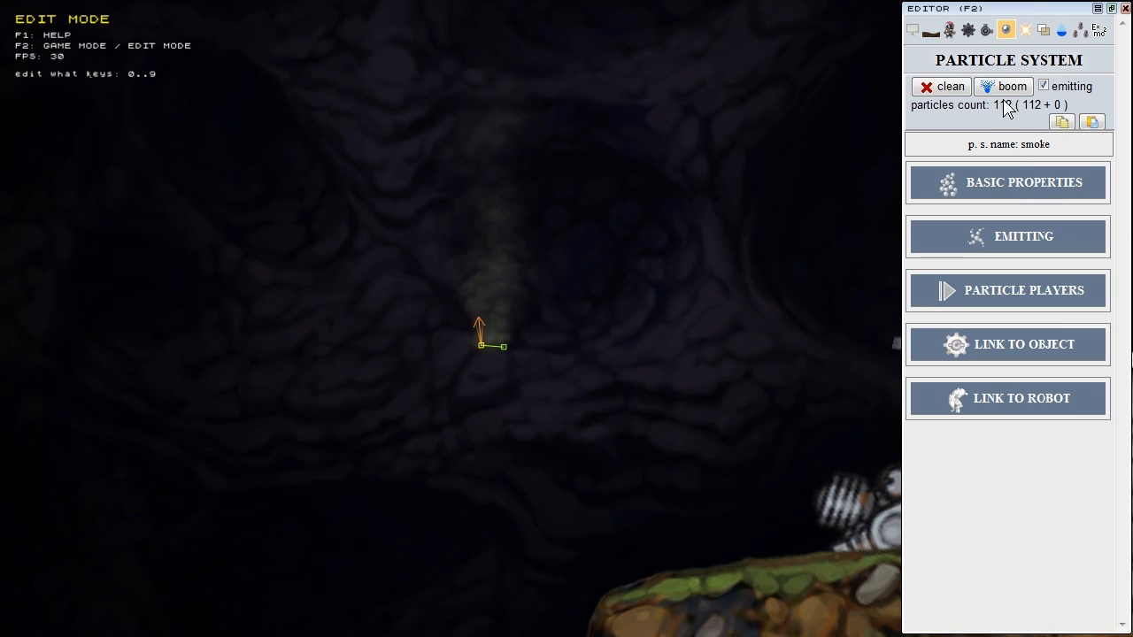
click(1028, 64)
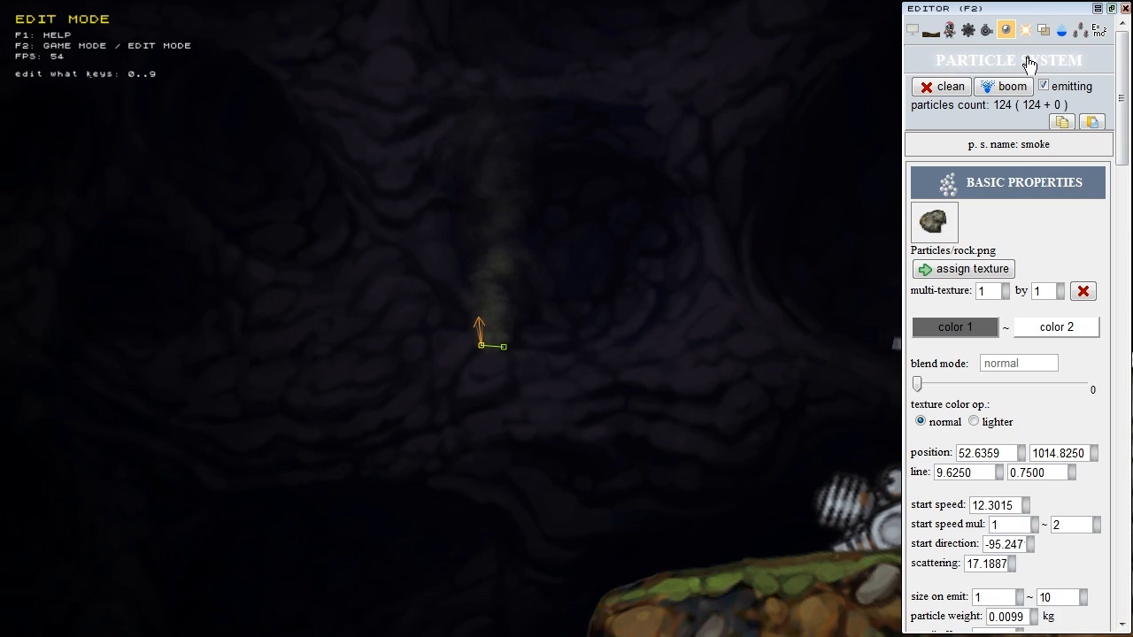
click(1029, 63)
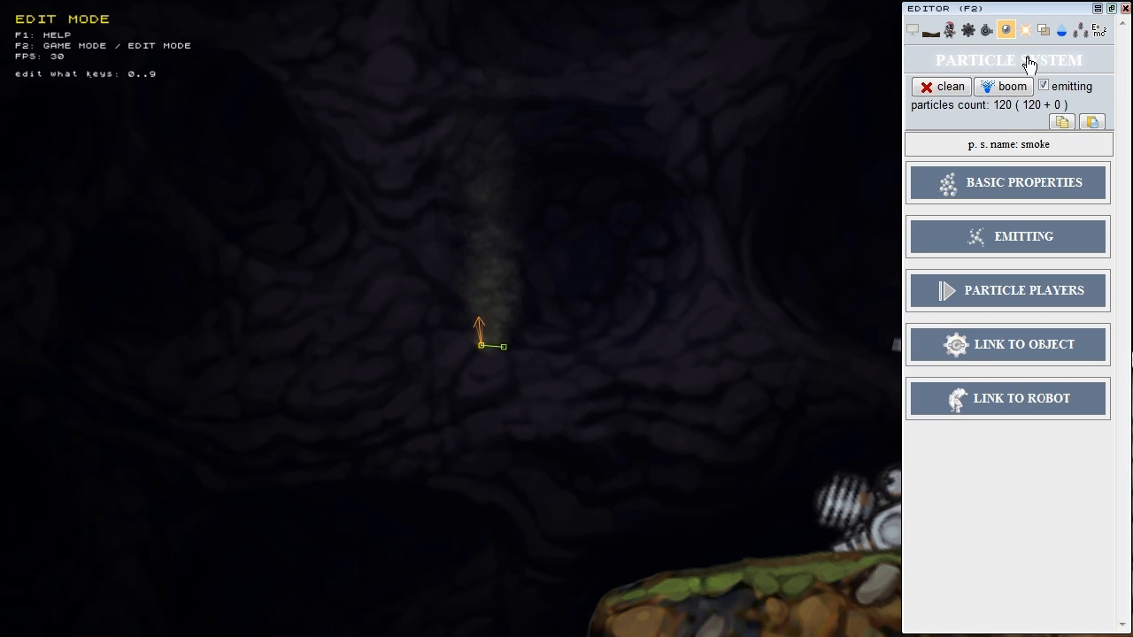
click(1027, 188)
click(1016, 159)
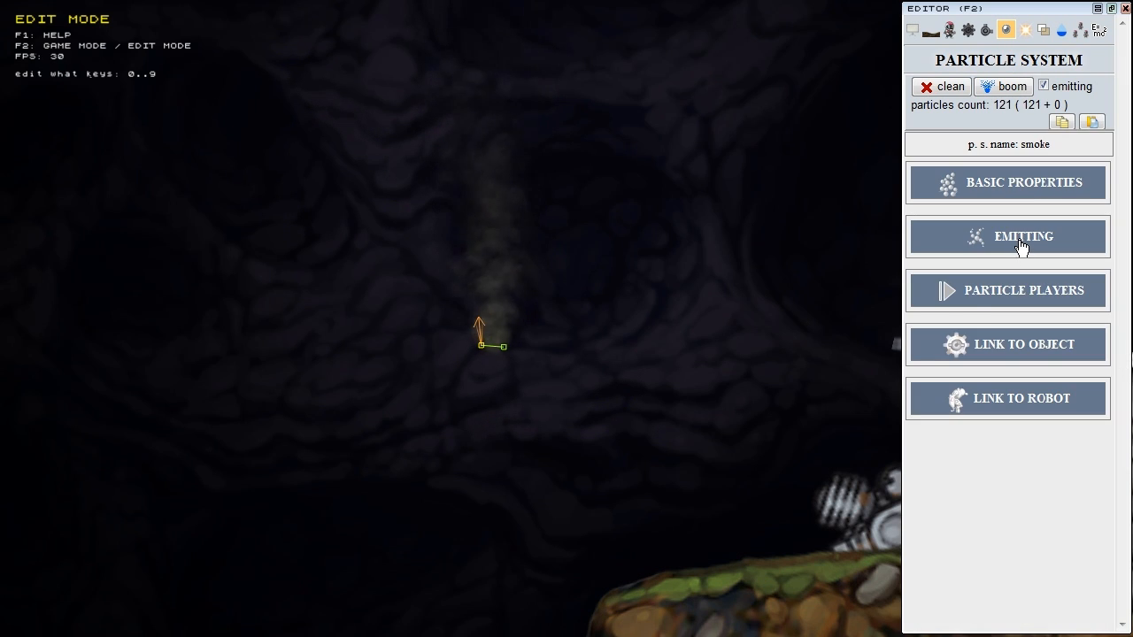
click(1017, 237)
click(1029, 160)
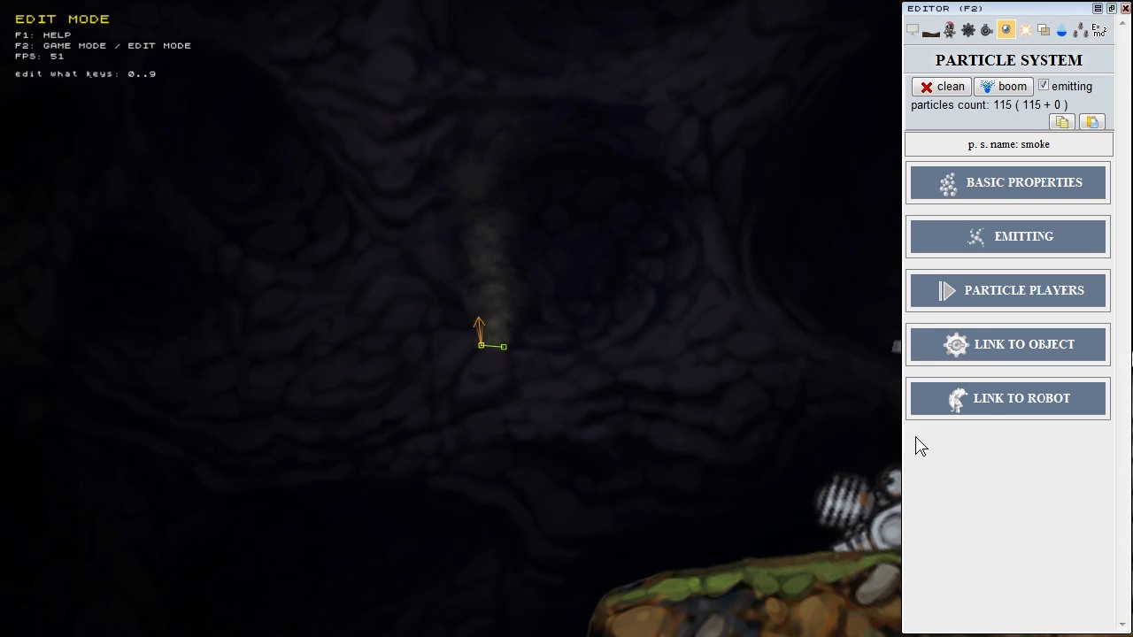
click(939, 87)
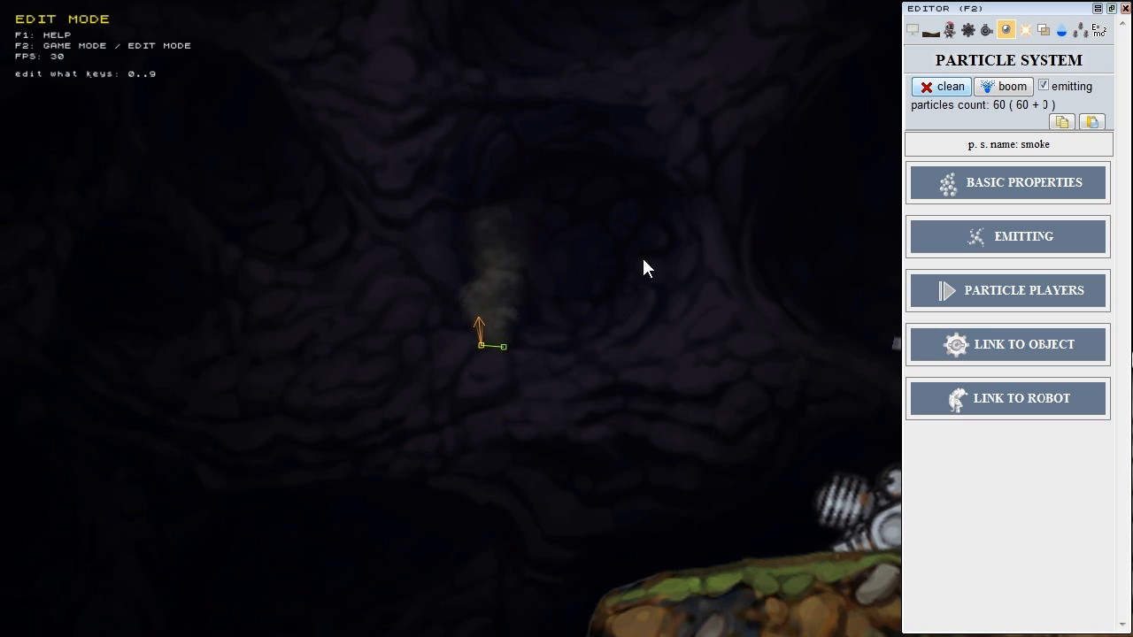
click(938, 88)
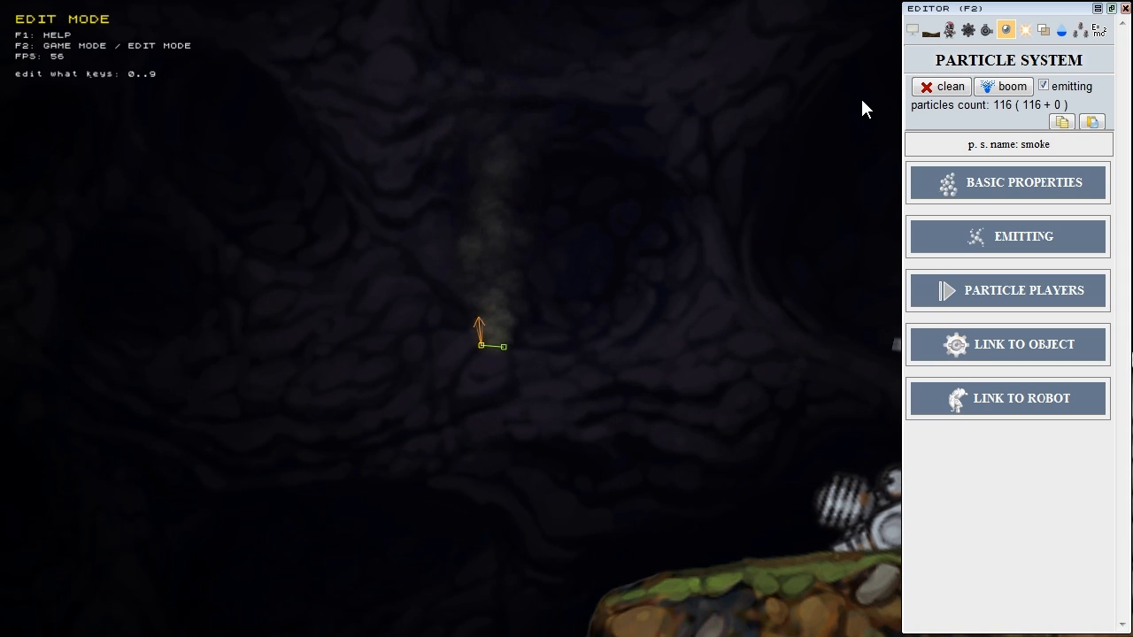
click(944, 87)
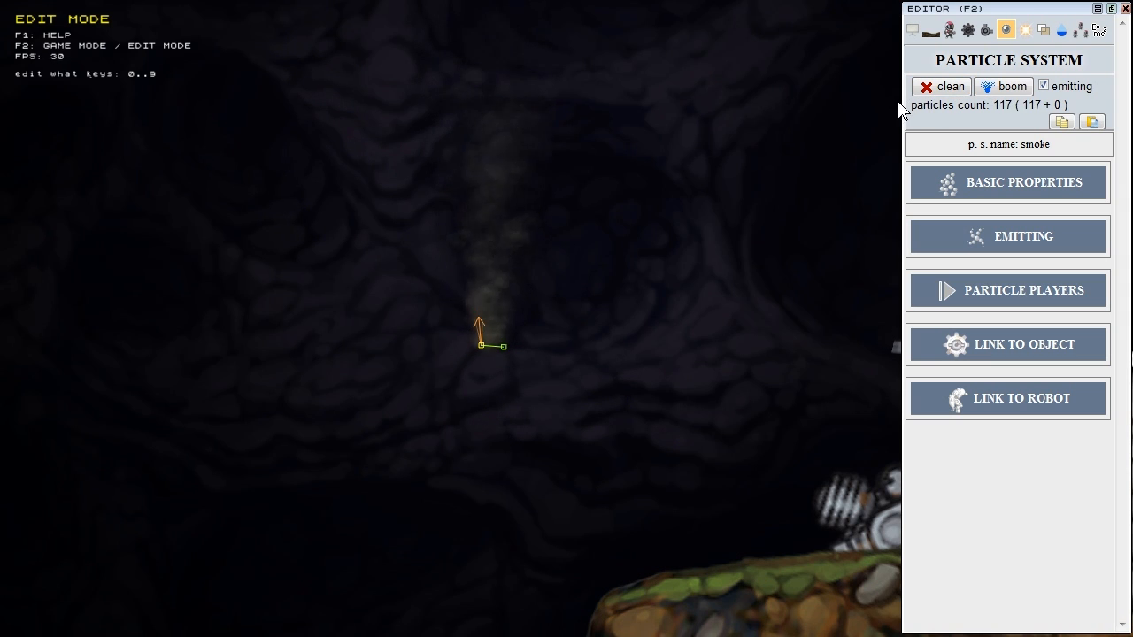
click(1006, 87)
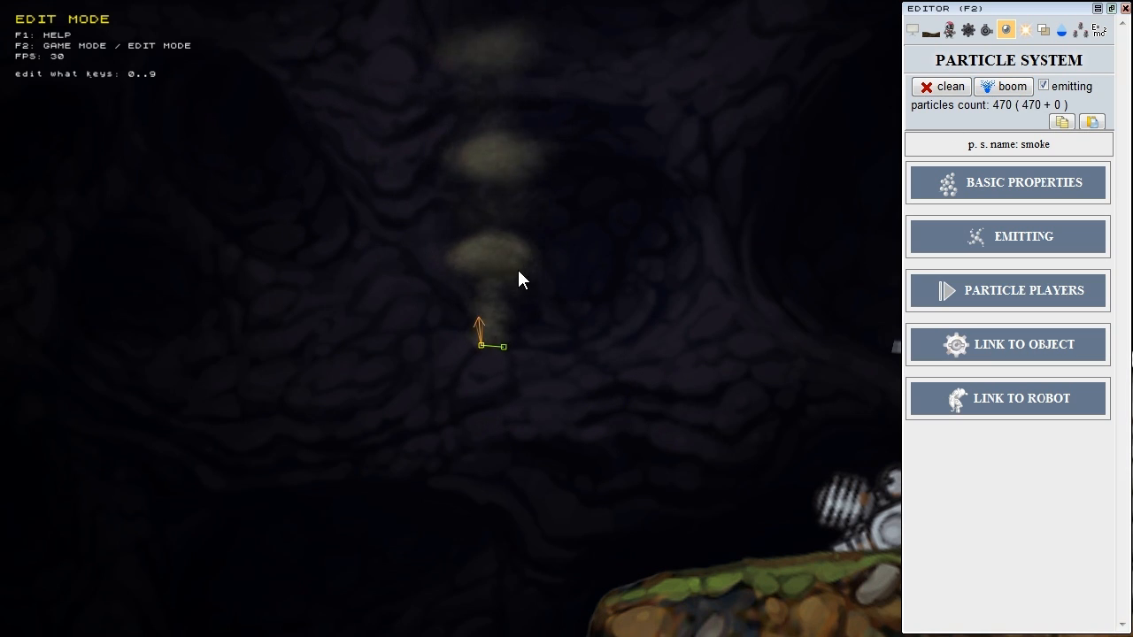
click(1014, 89)
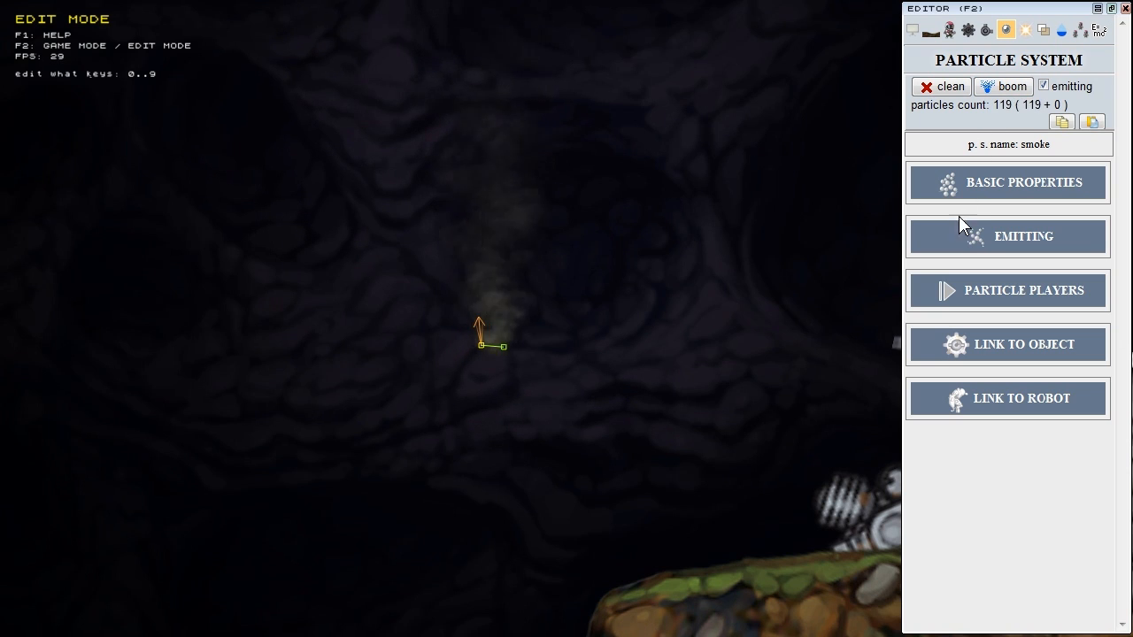
click(1014, 244)
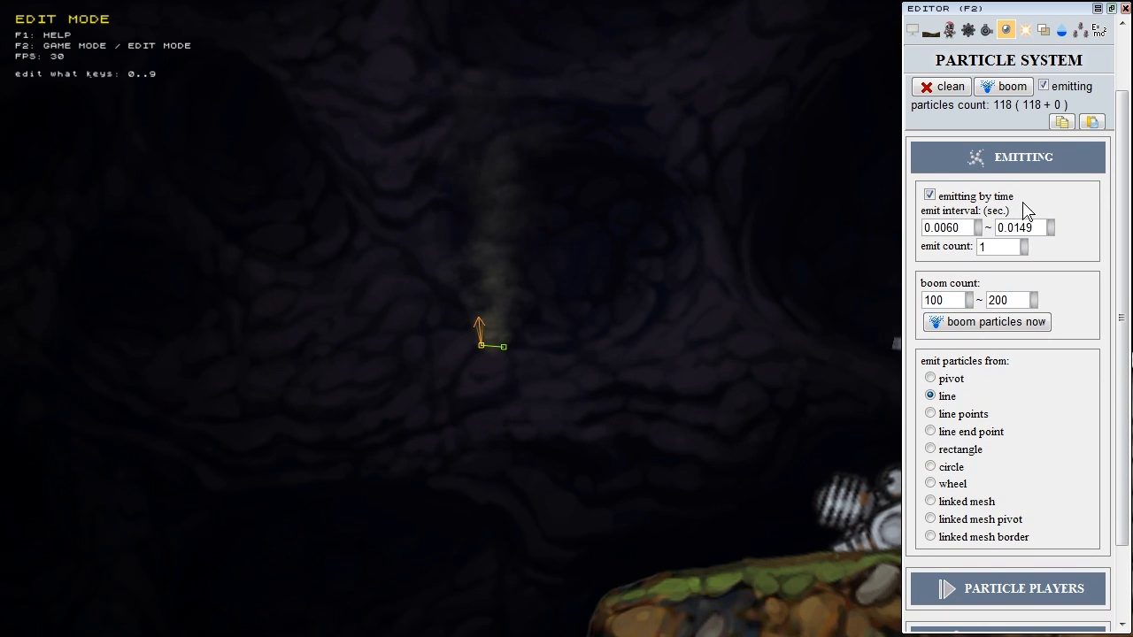
click(941, 300)
key(Tab)
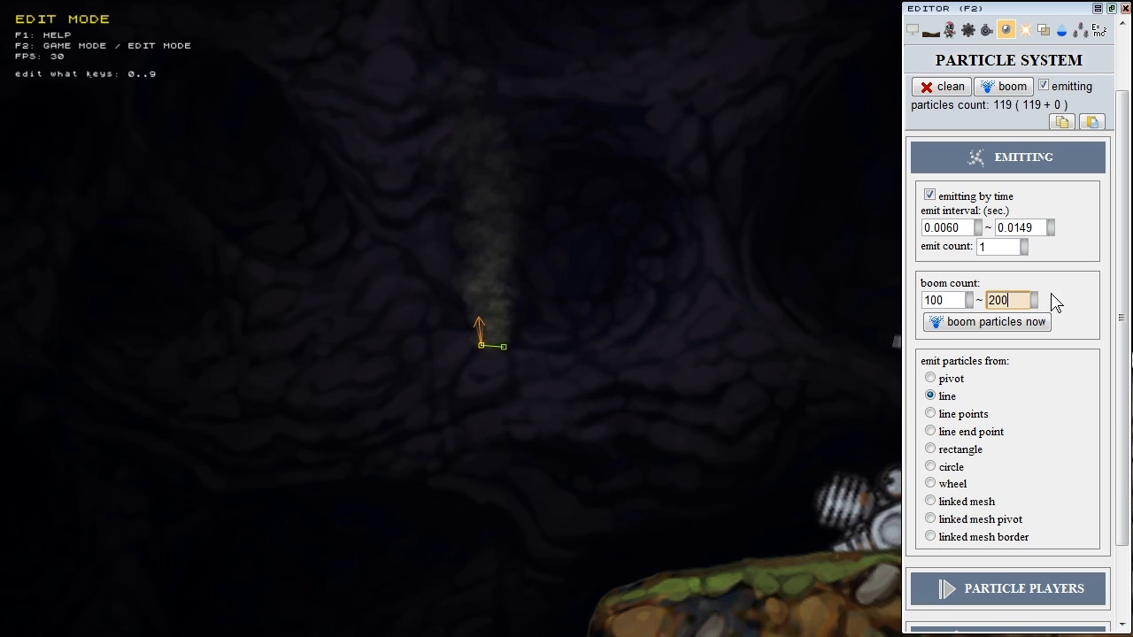
key(shift+Tab)
key(Tab)
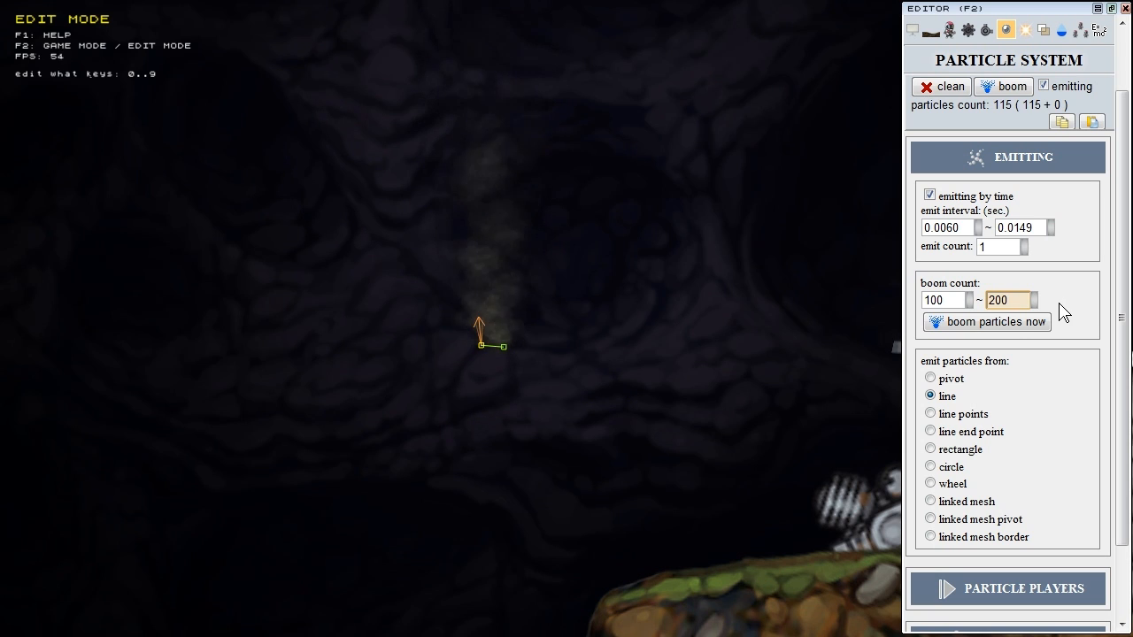
click(951, 324)
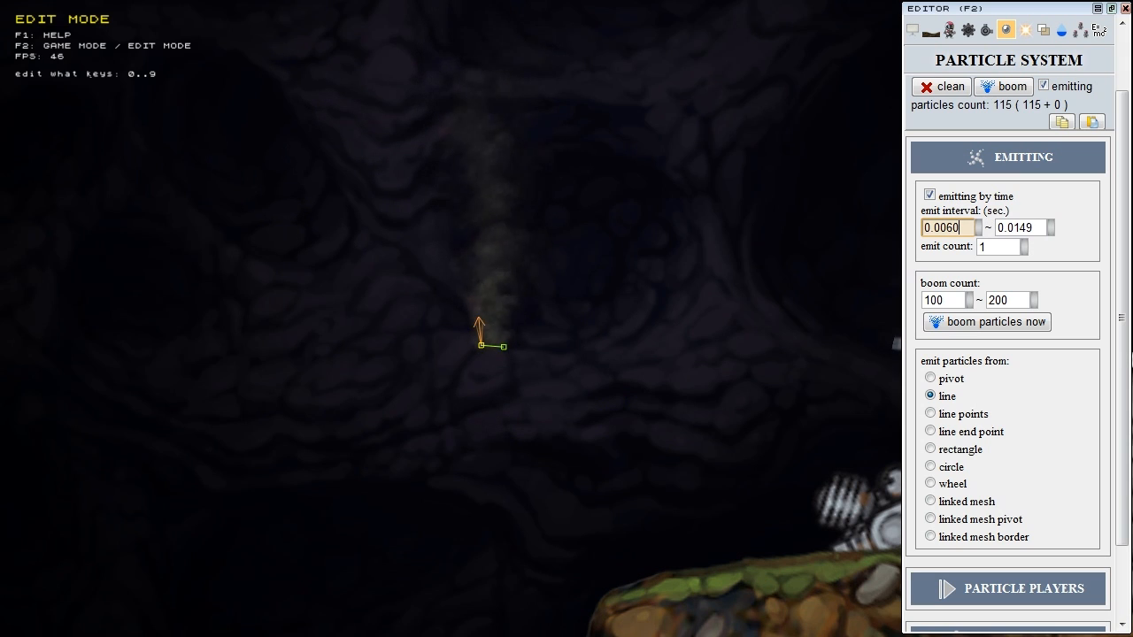
click(1020, 228)
click(961, 228)
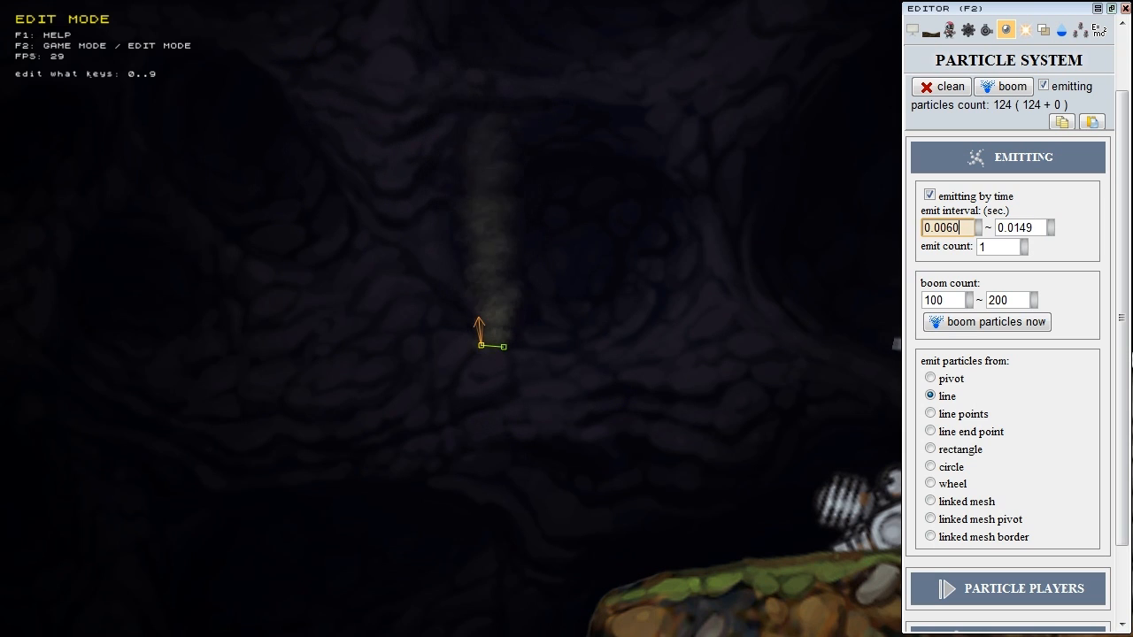
click(1037, 227)
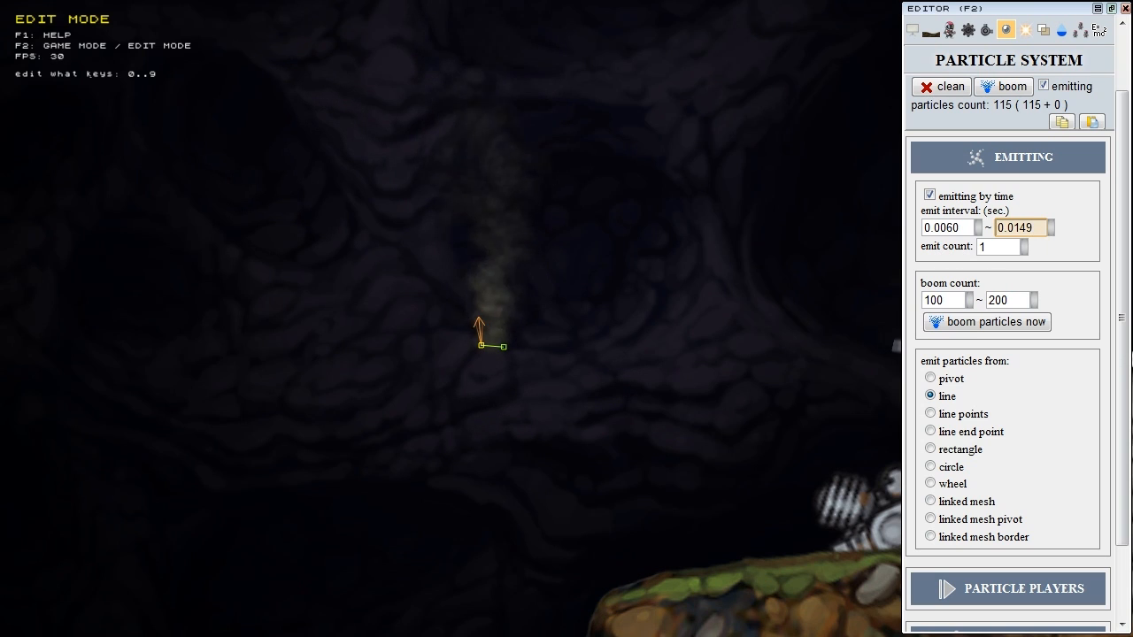
click(1007, 247)
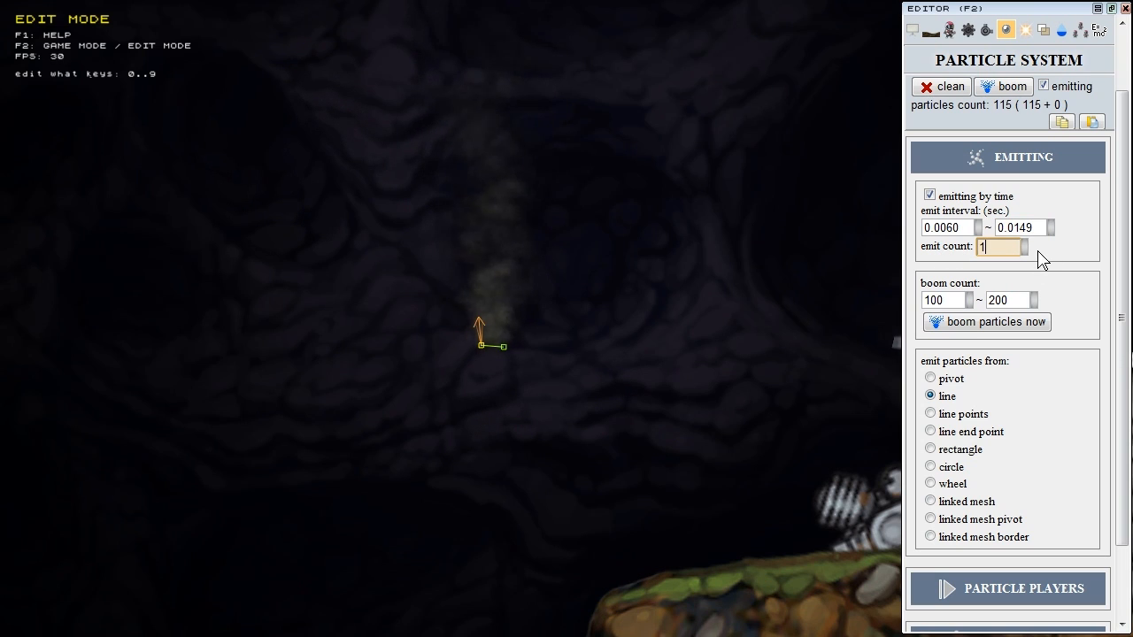
text(0)
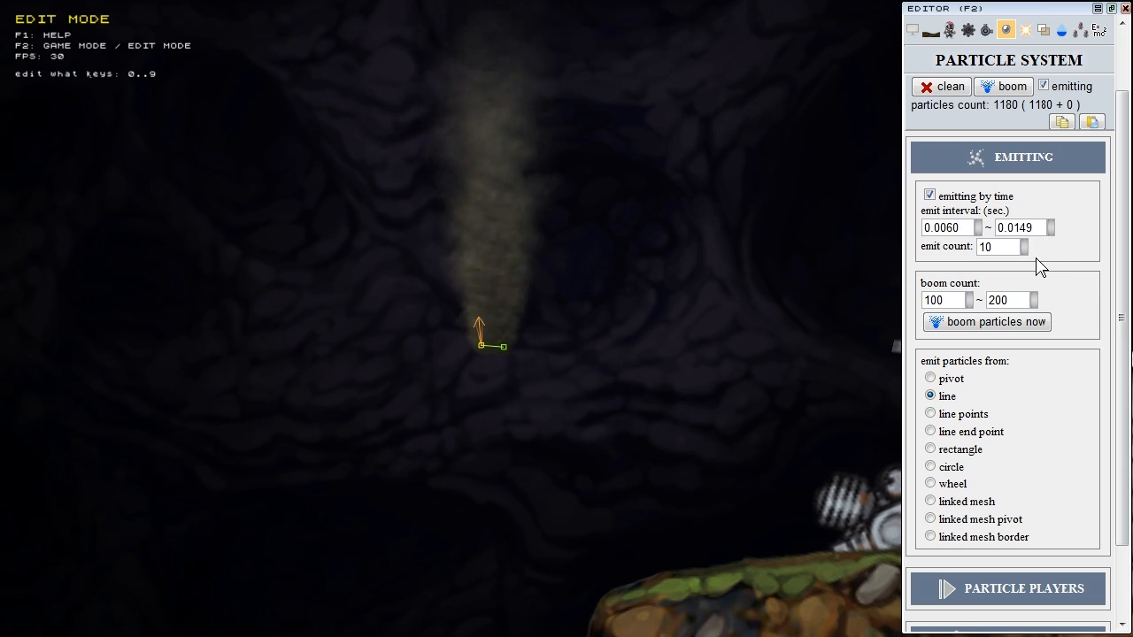
click(998, 247)
text(1)
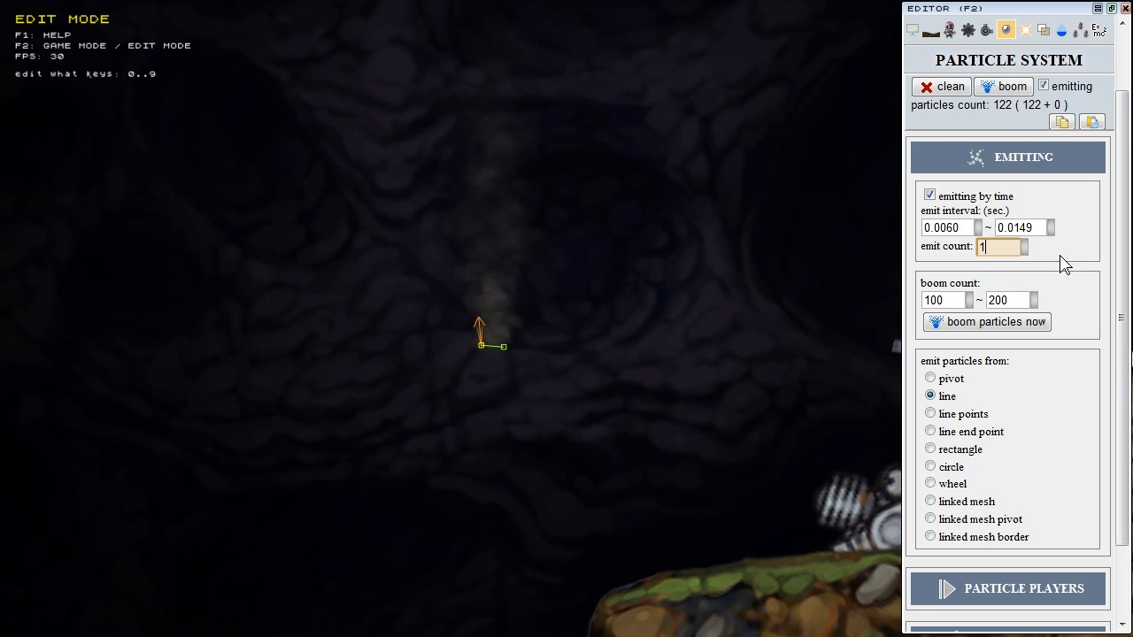
click(1000, 160)
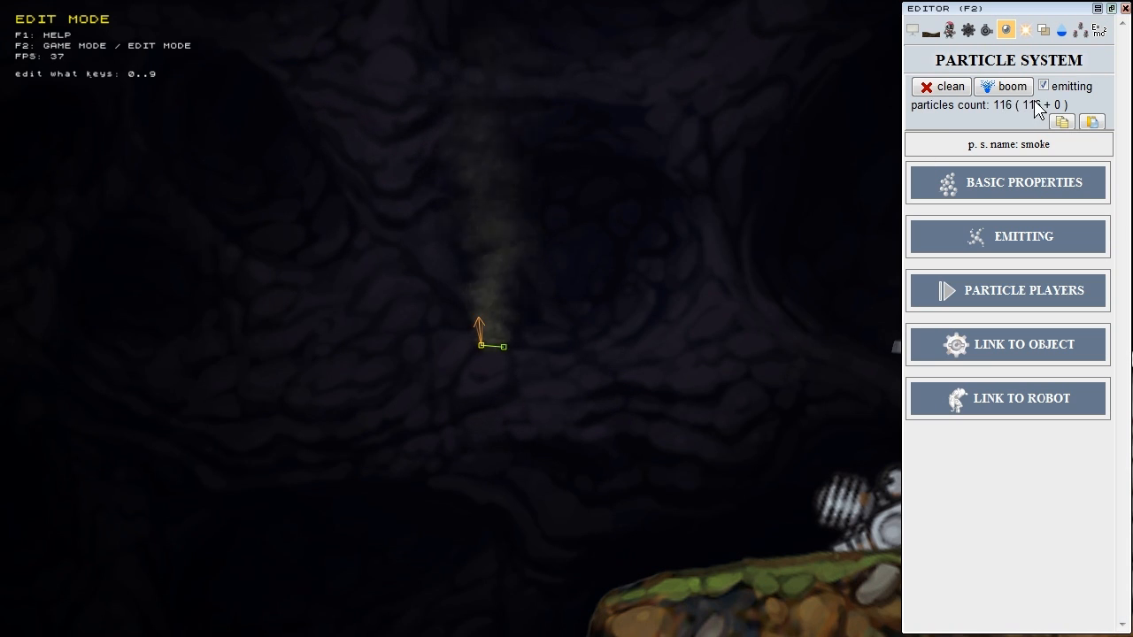
mouse_move(1035, 116)
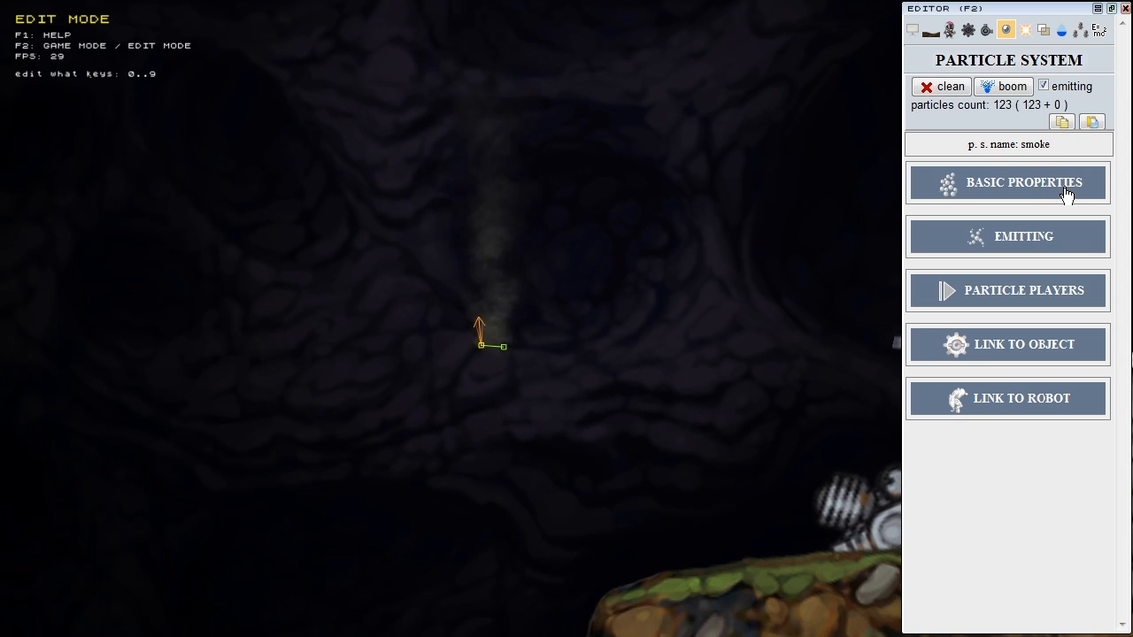
Step: Scroll to the smoke's basic properties: texture Particles/rock.png, start speed 12.3015, size 1–10
scroll(1009, 193, down, 1)
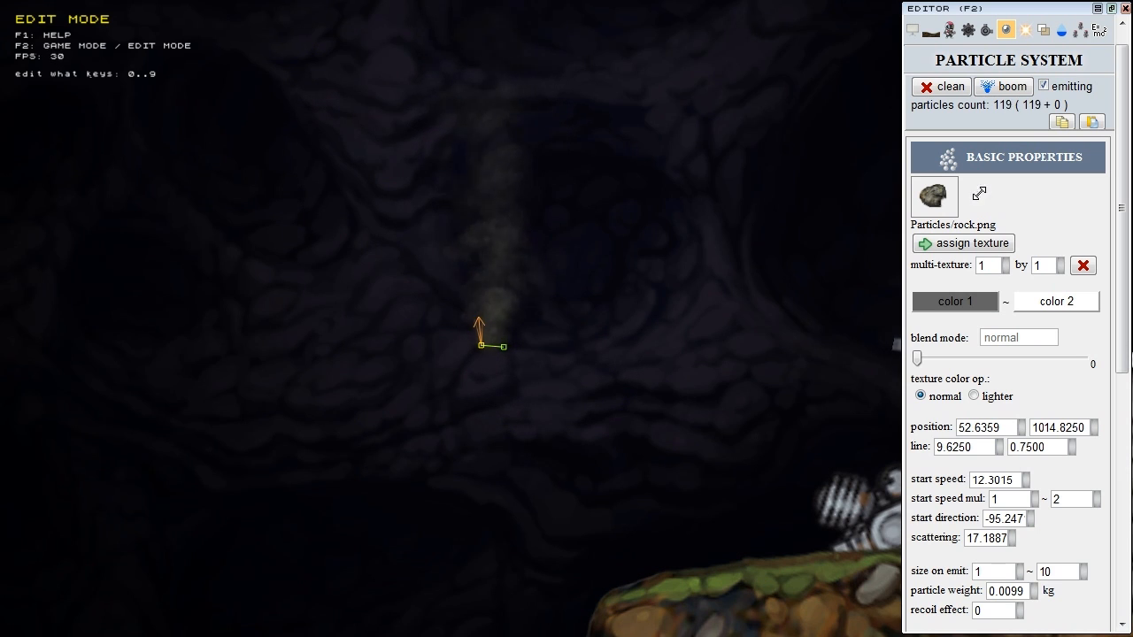
Step: Open the texture library and try the smoke and sparkle textures from the Particles folder
key(F4)
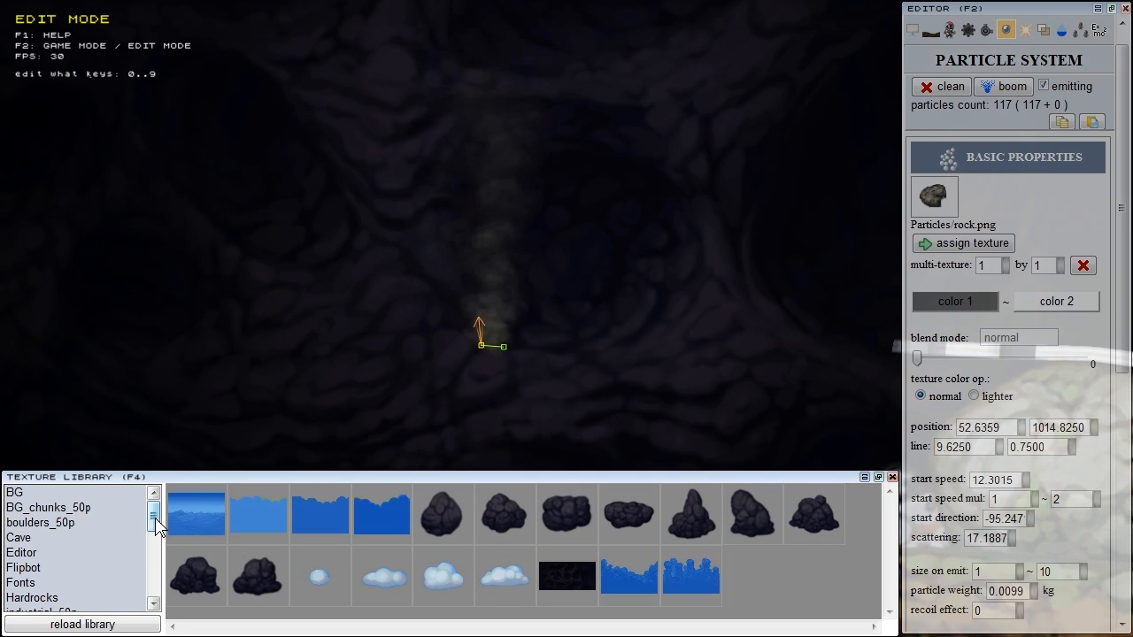
scroll(88, 548, down, 5)
click(44, 552)
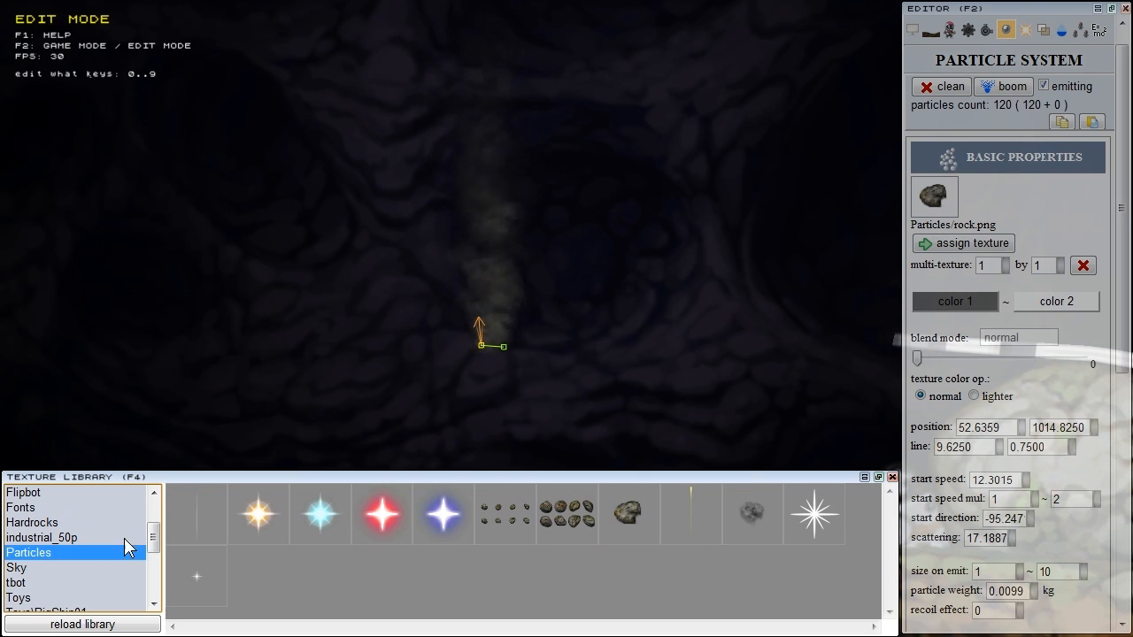
click(772, 516)
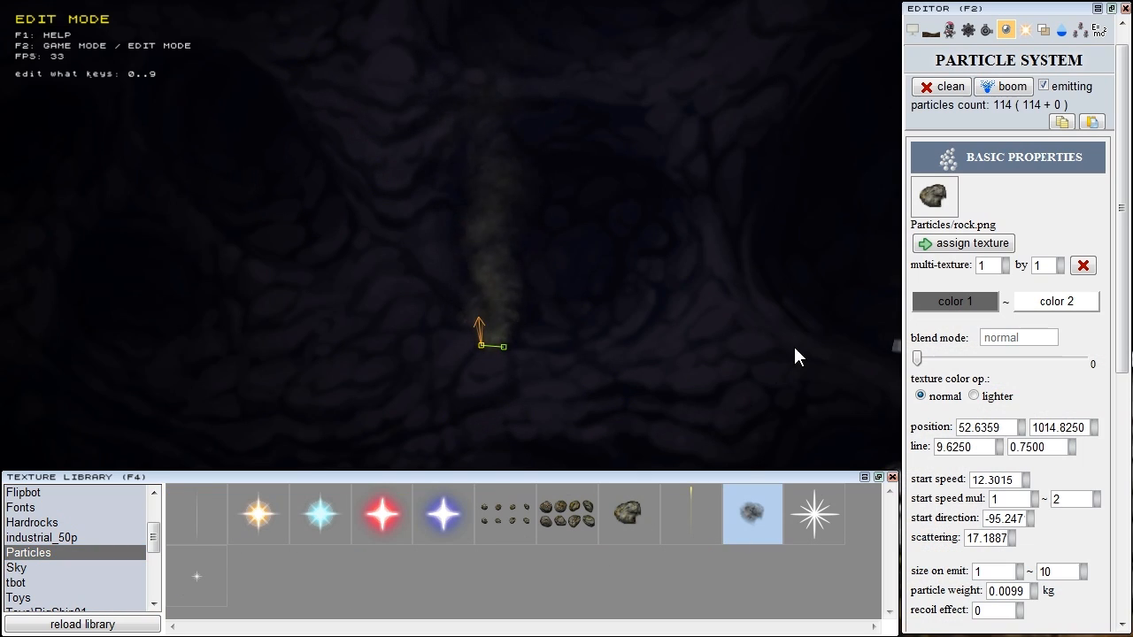
click(934, 245)
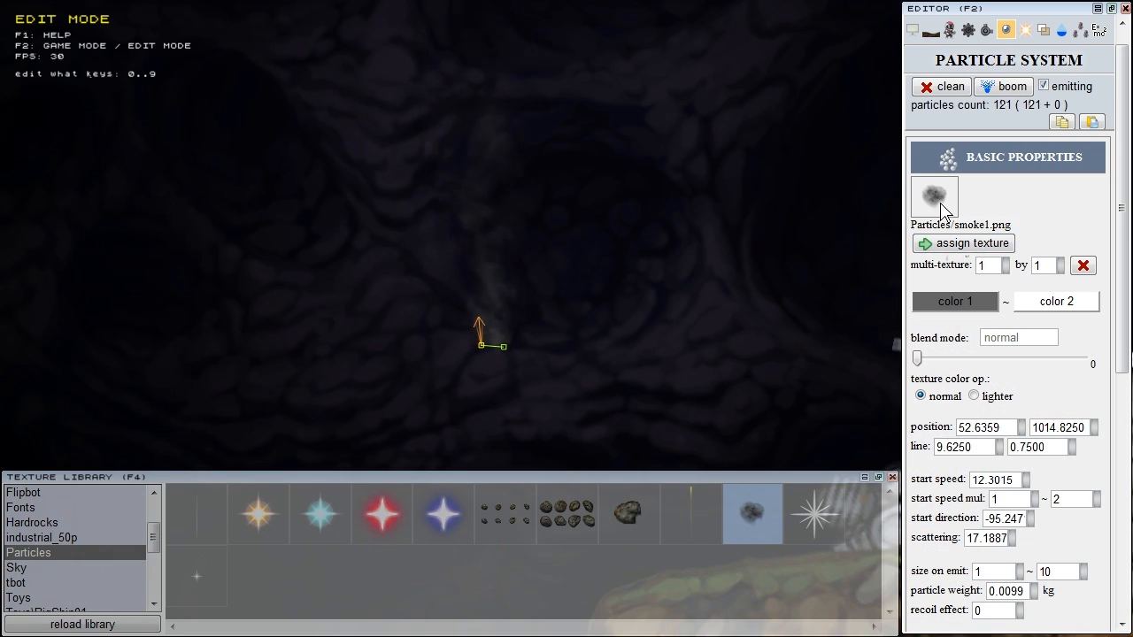
click(177, 581)
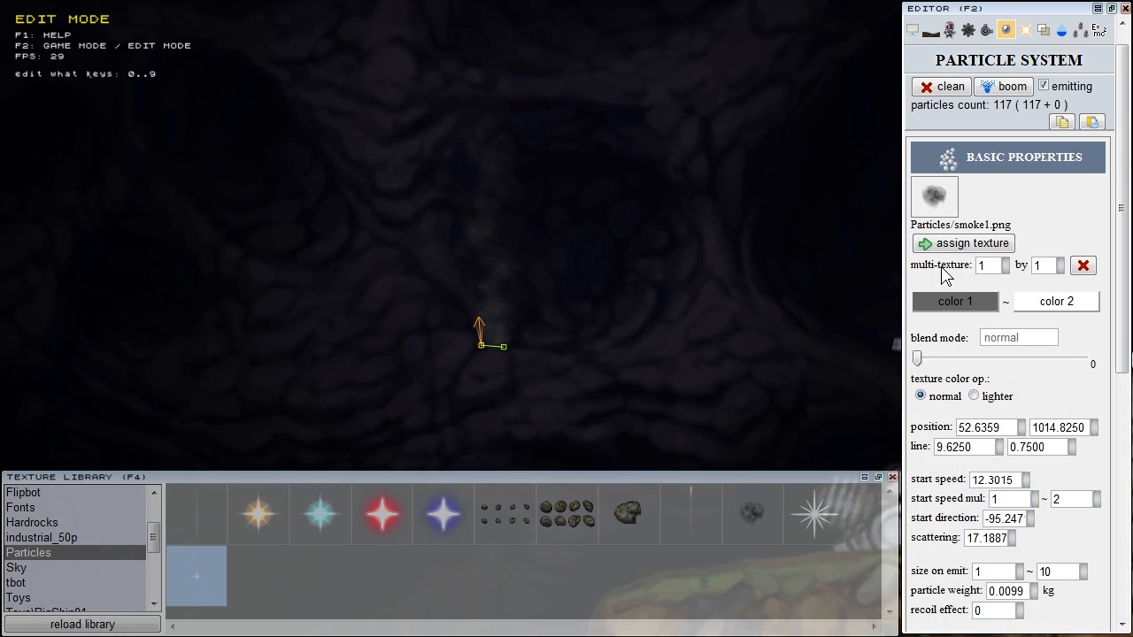
click(963, 244)
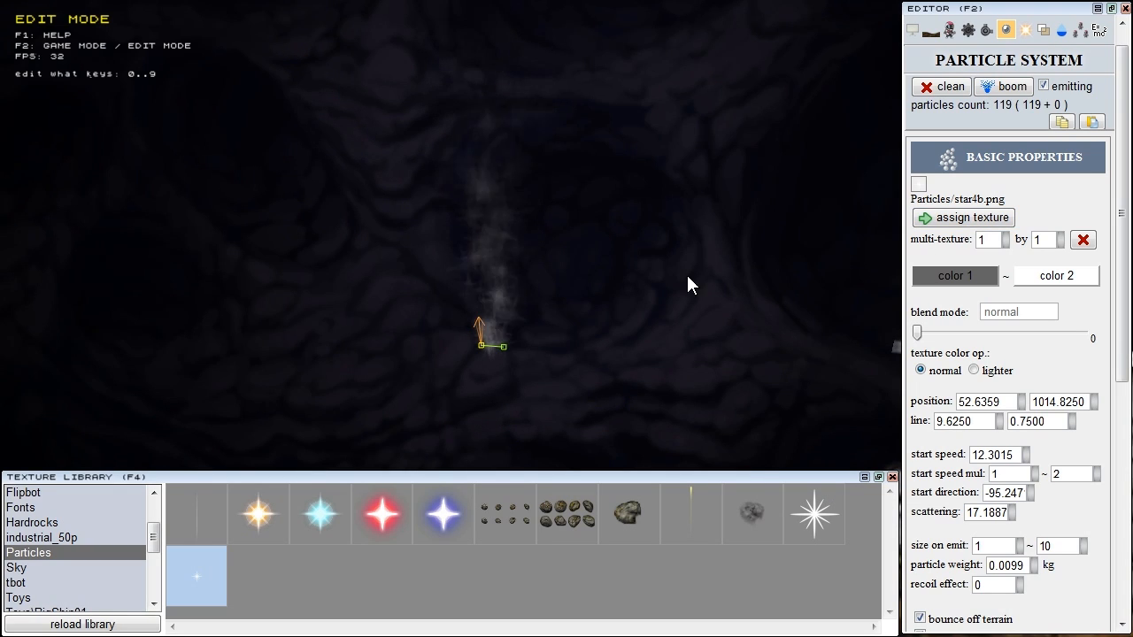
click(759, 518)
click(963, 217)
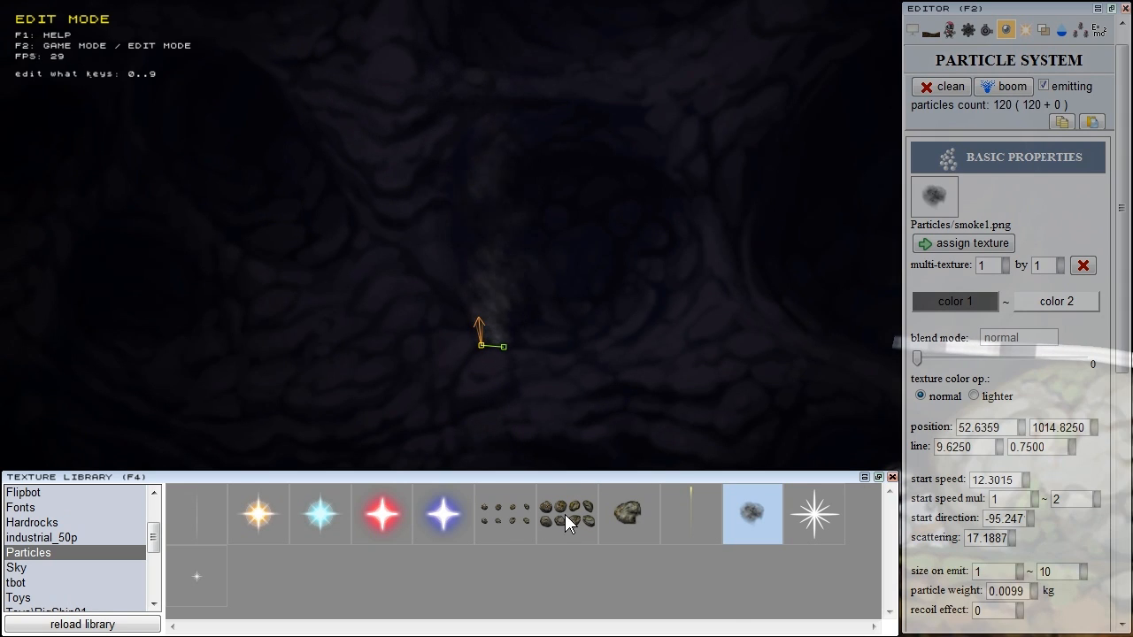
Step: Try the multi-rock texture, then assign Particles/rock.png and close the library
click(564, 515)
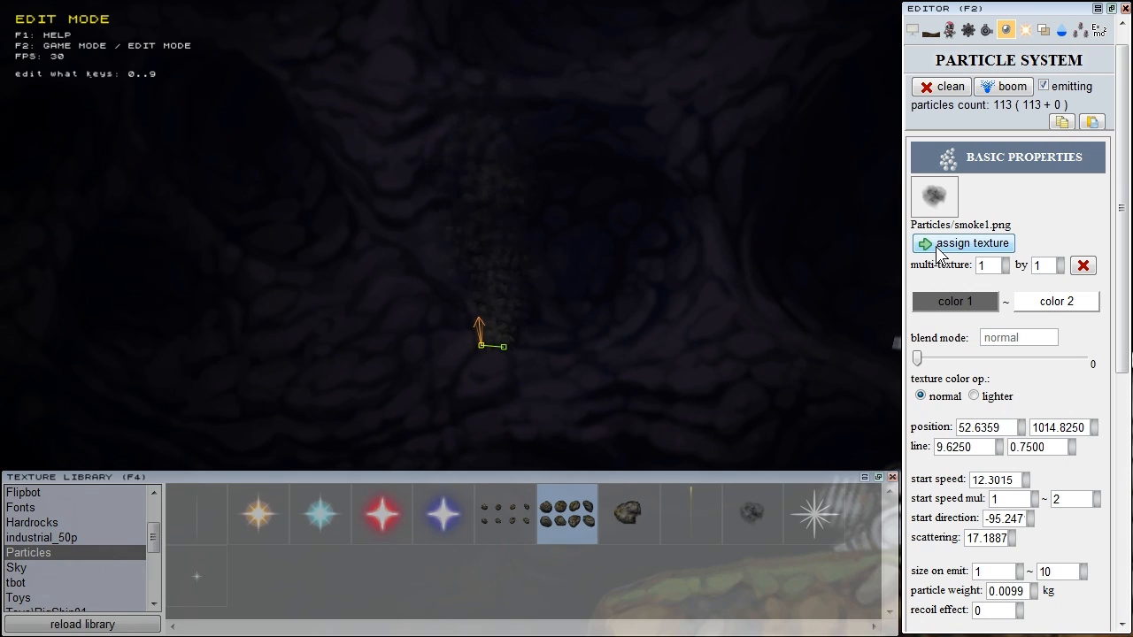
click(939, 251)
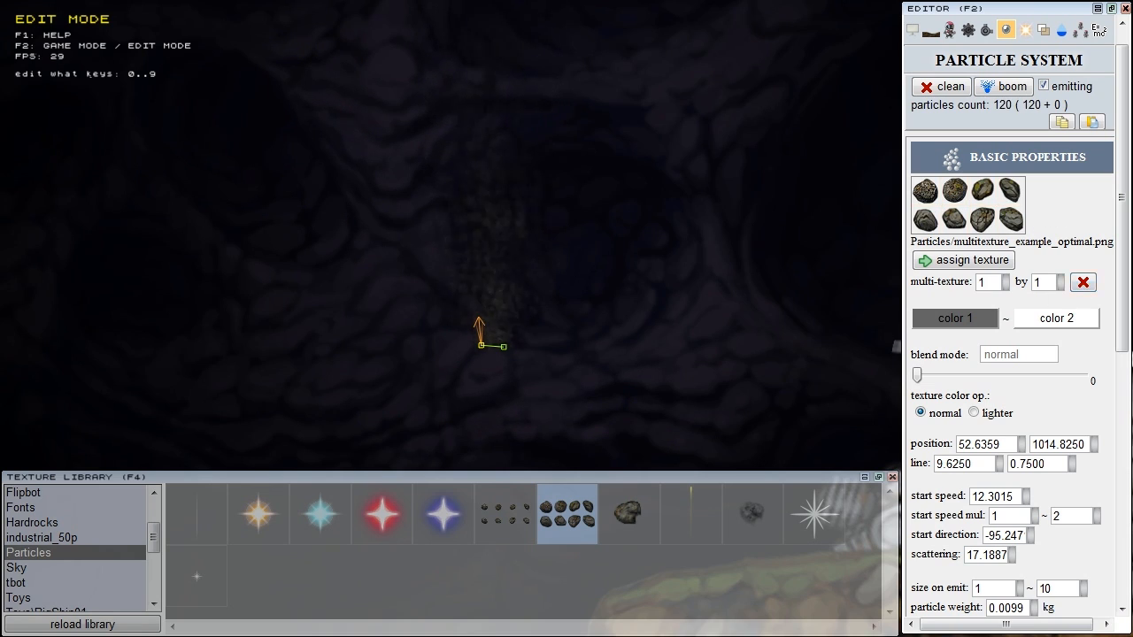
click(655, 503)
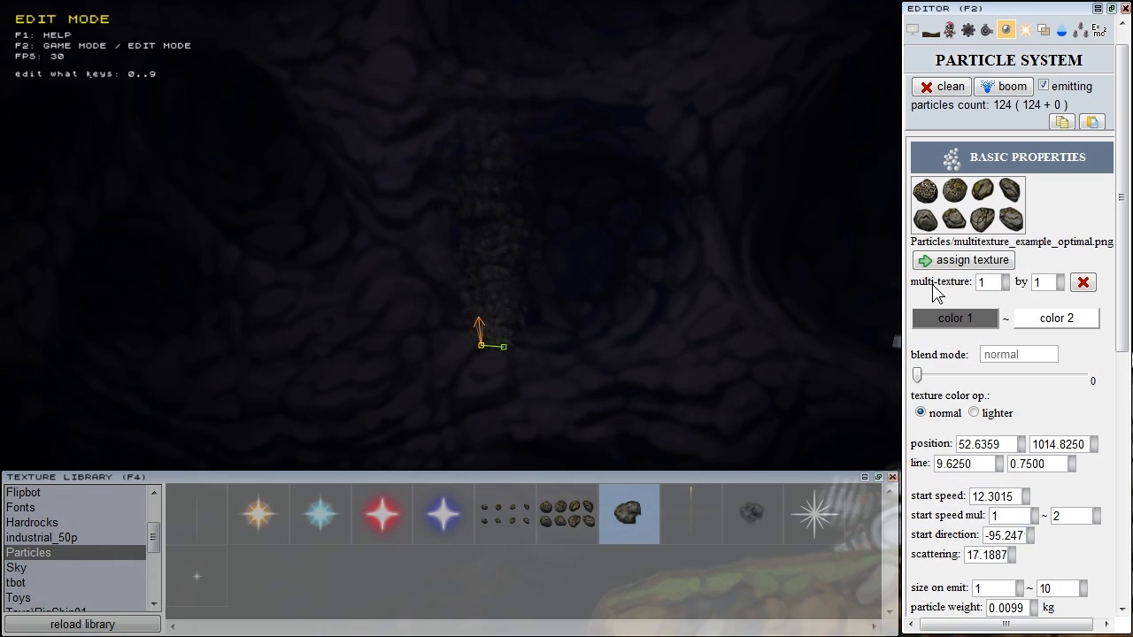
click(952, 262)
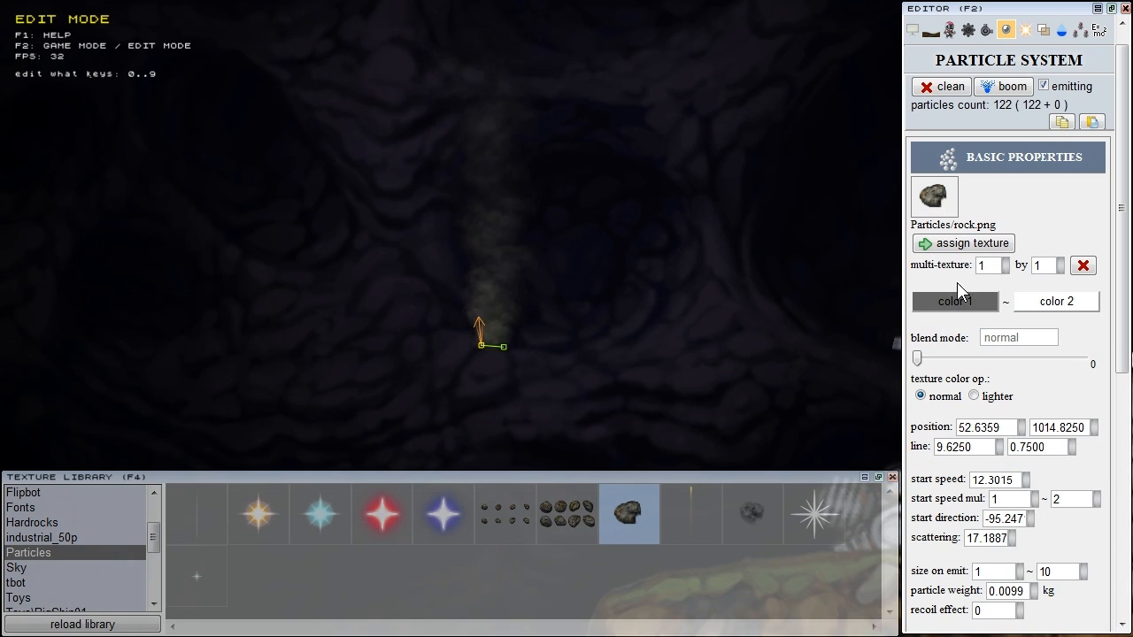
click(892, 477)
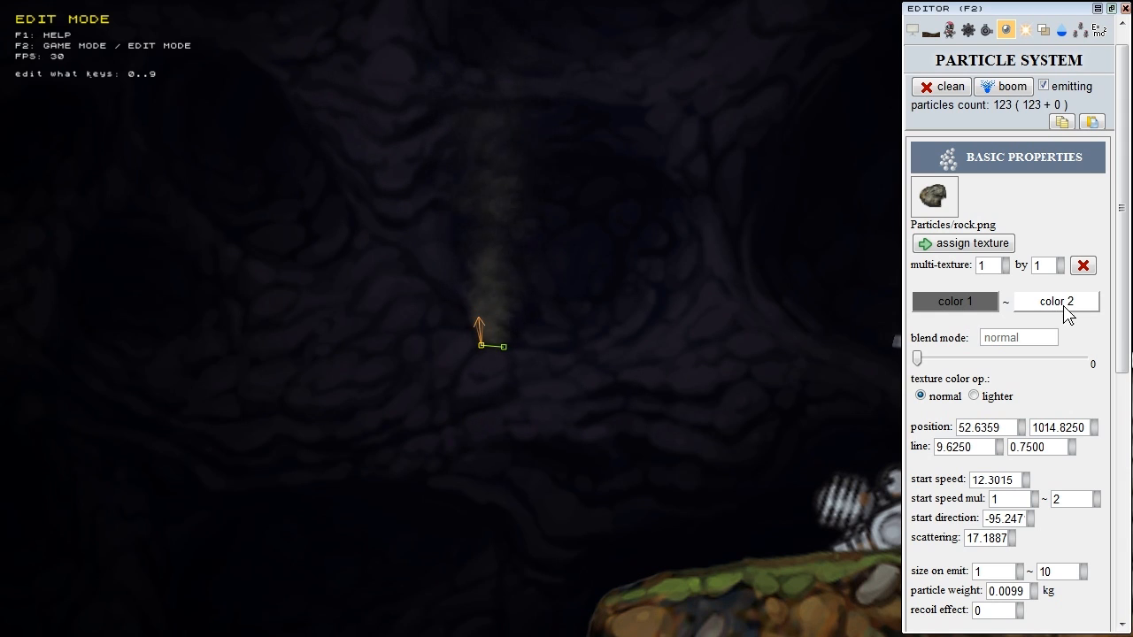
Step: Raise the G slider of particle colour 1 to turn the smoke green
click(981, 302)
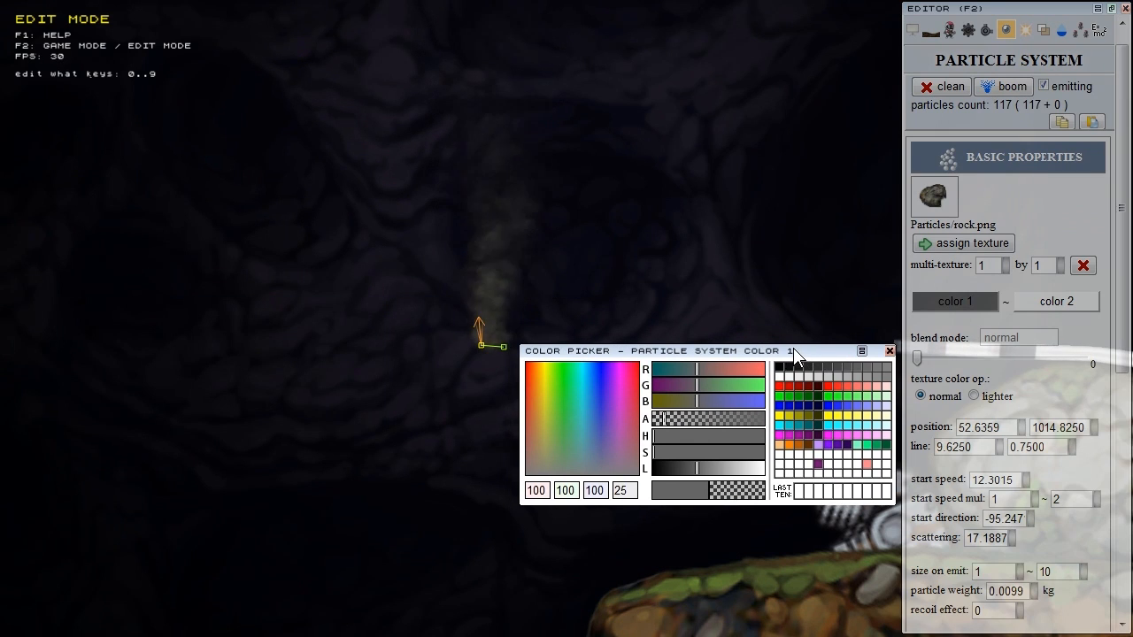
drag(711, 390, 742, 397)
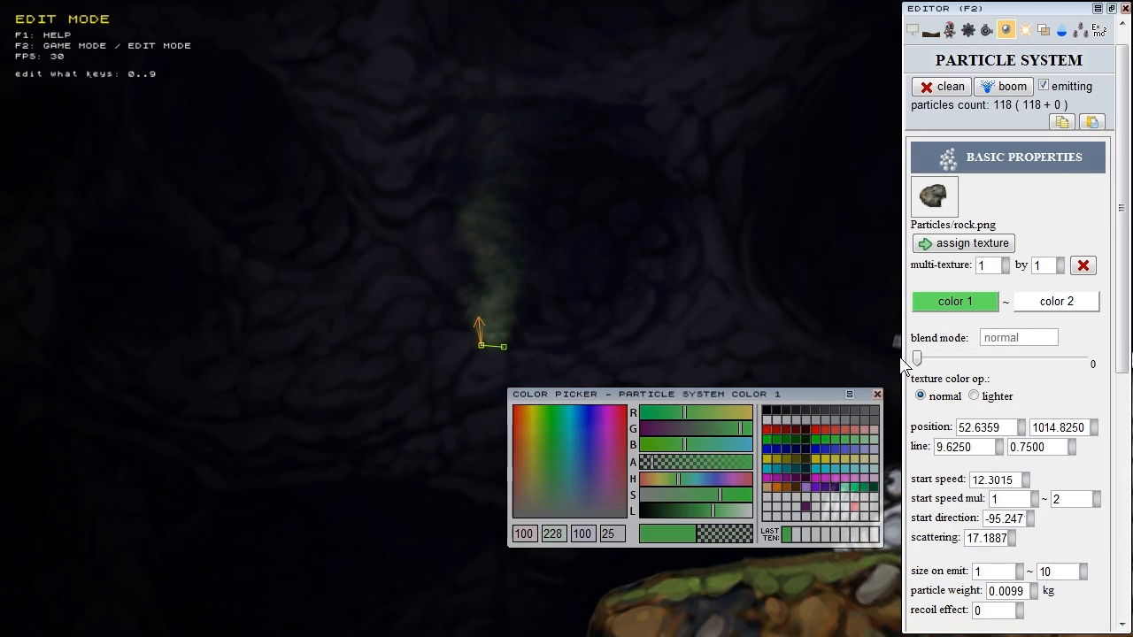
click(876, 395)
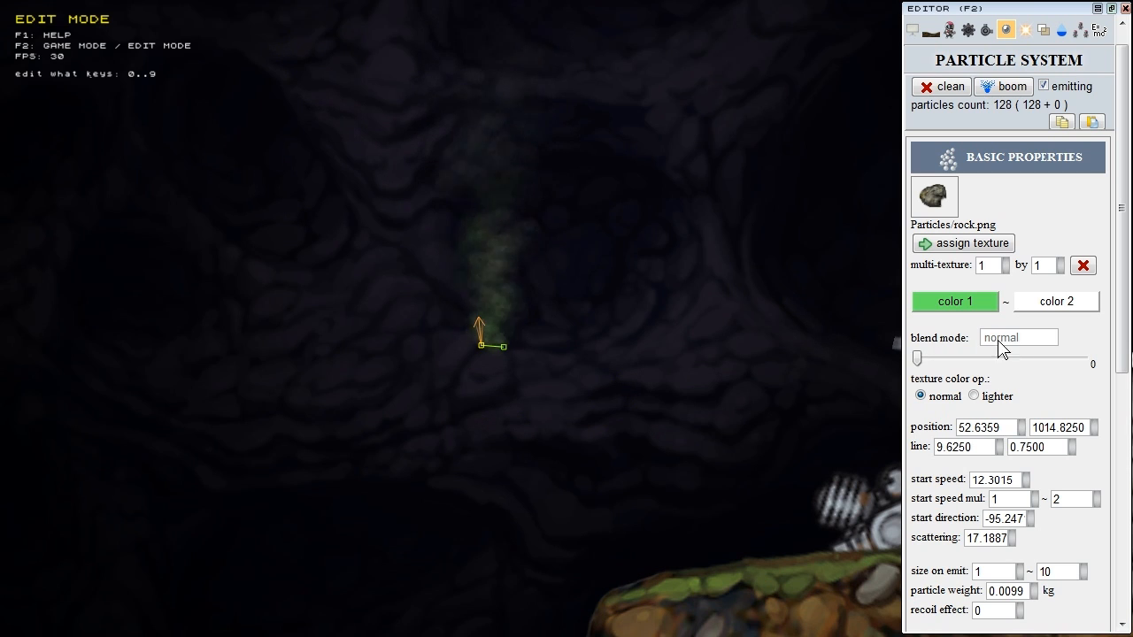
drag(919, 363, 1004, 367)
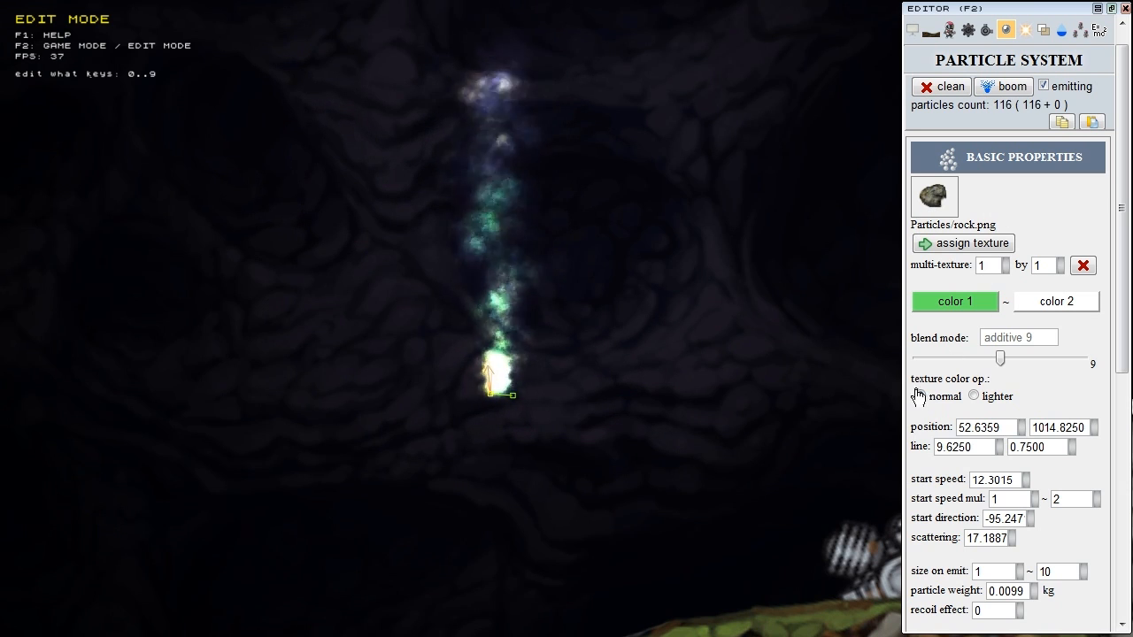
click(975, 397)
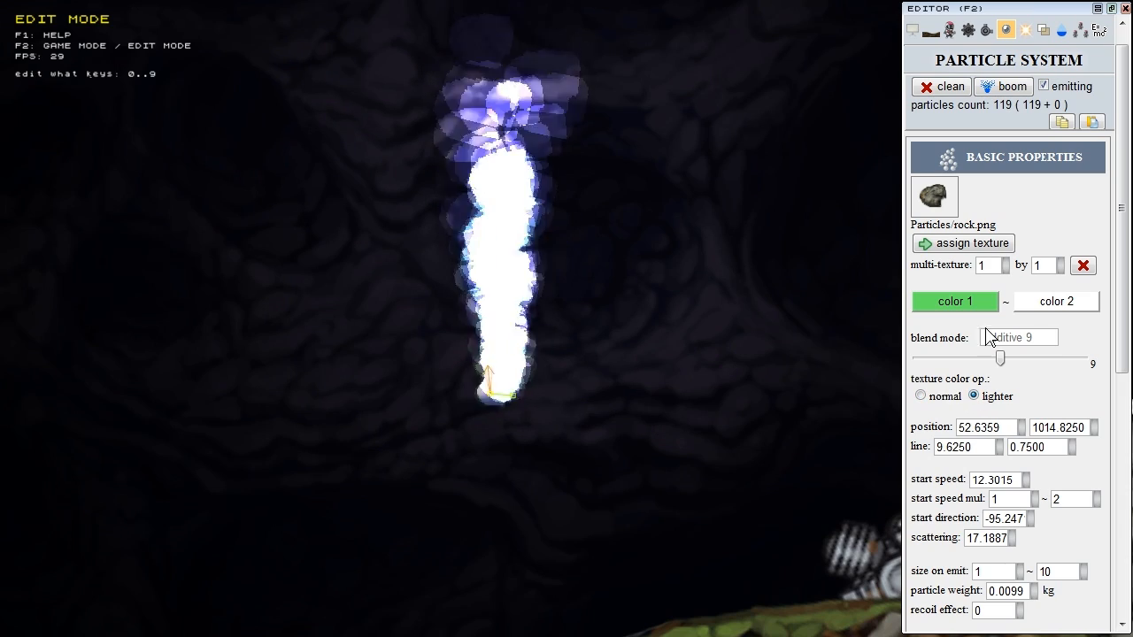
drag(1000, 358, 918, 359)
click(941, 397)
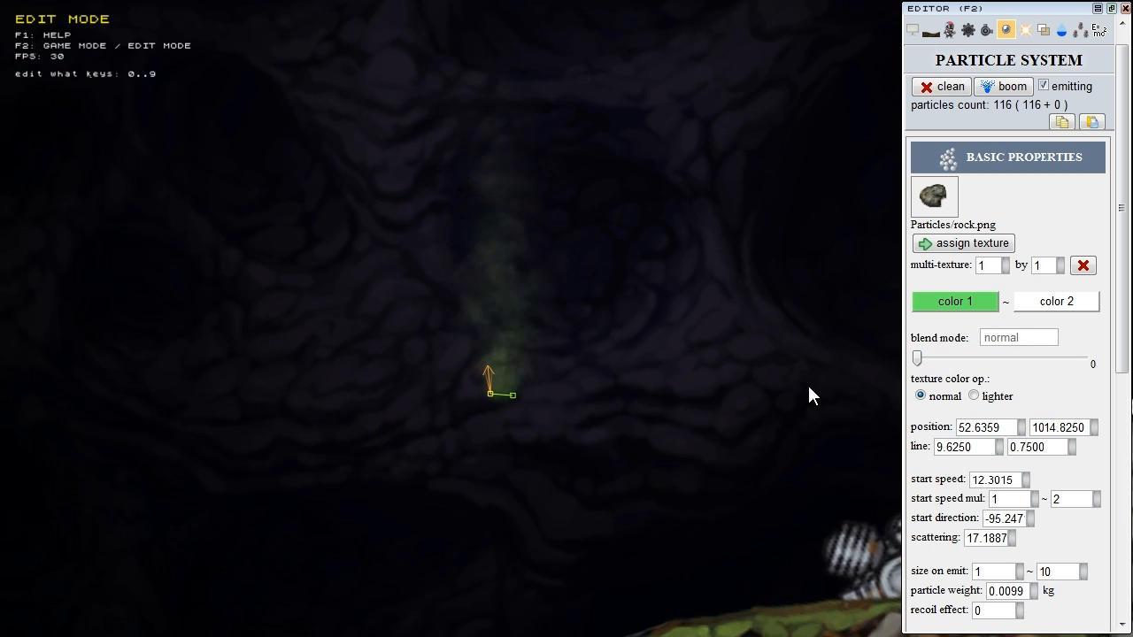
click(980, 427)
click(1067, 428)
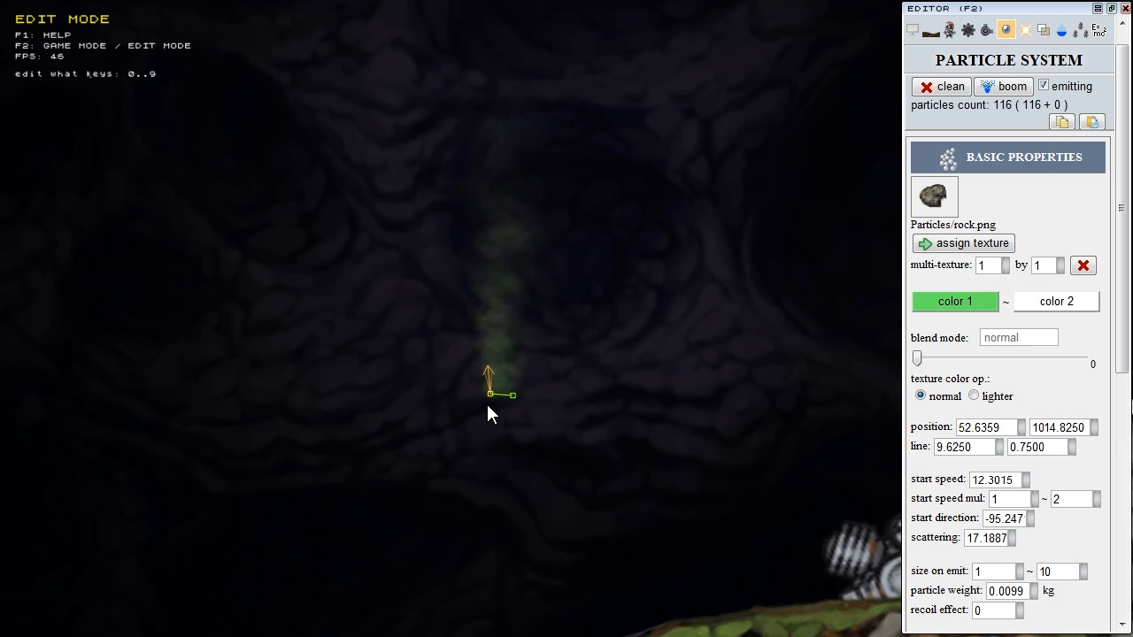
drag(499, 405, 592, 400)
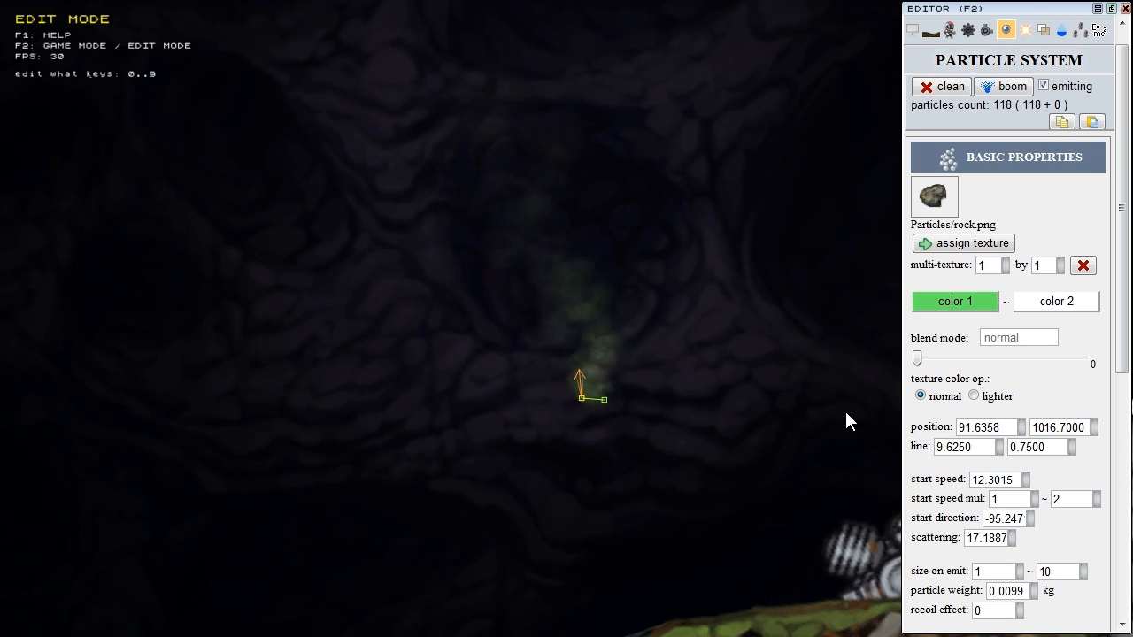
Step: Set the emitter's X position to 80 and its emission line to 10 by 0
click(973, 427)
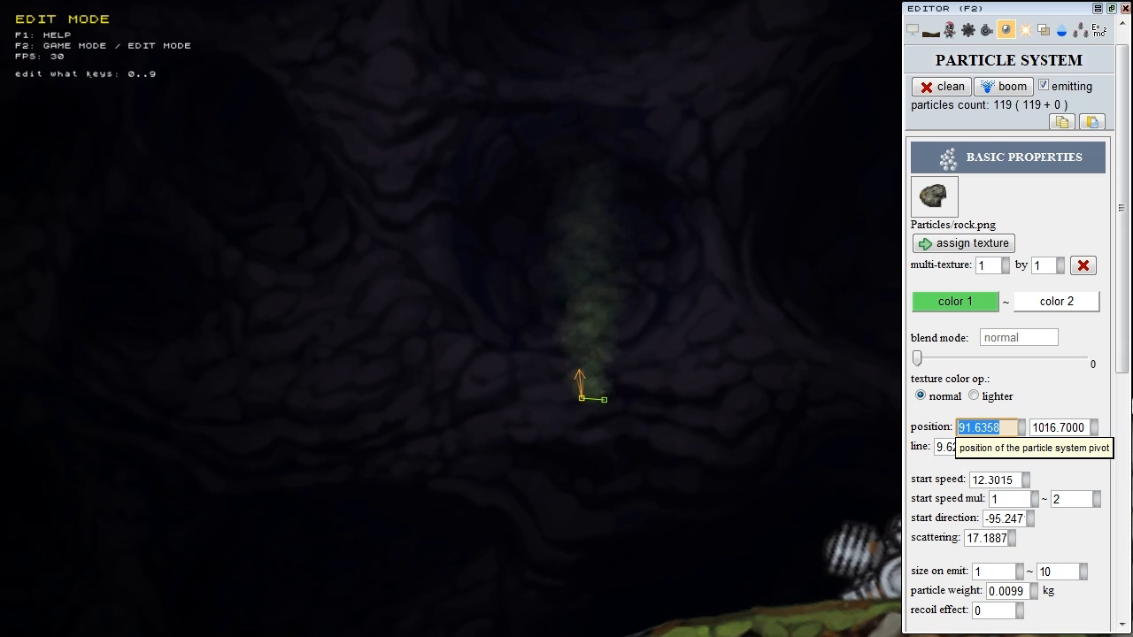
text(80)
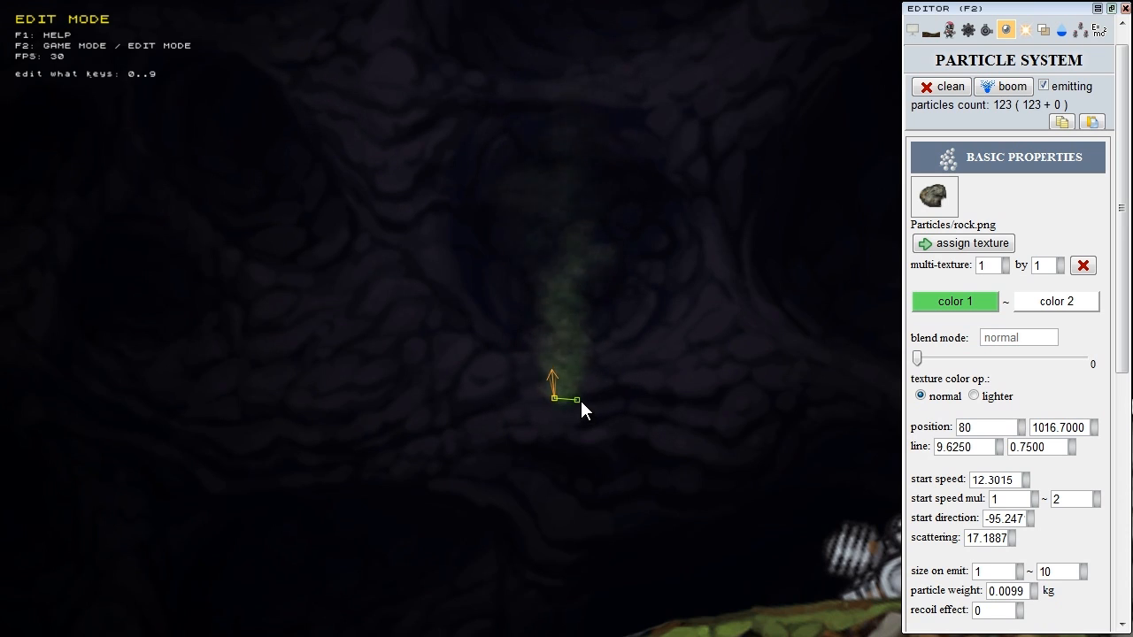
click(999, 446)
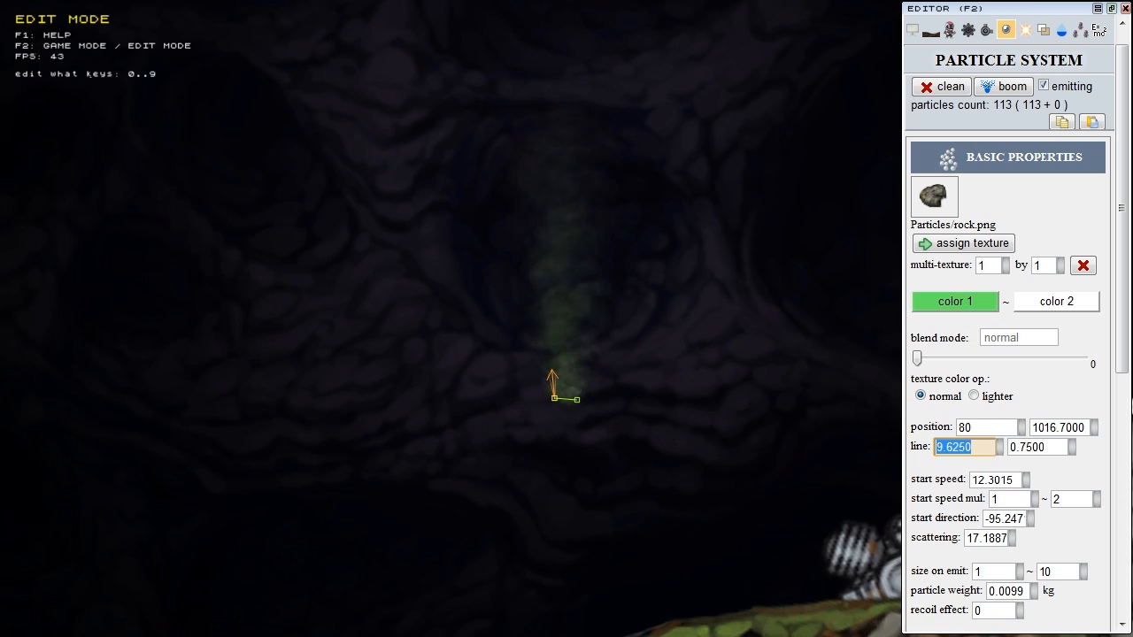
key(Tab)
text(0)
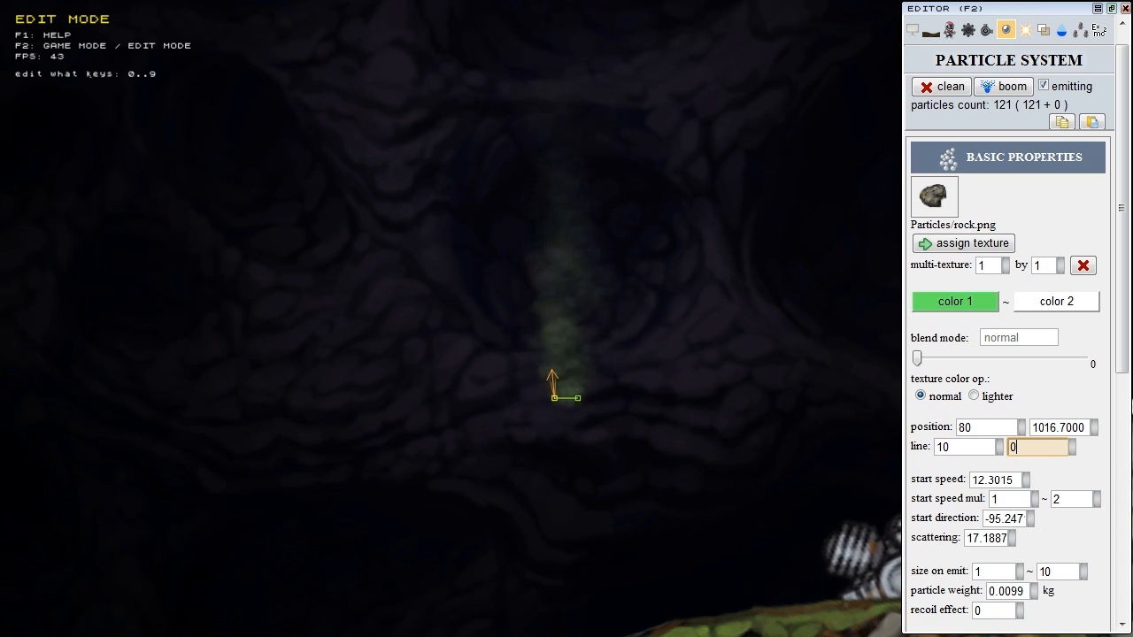
click(688, 440)
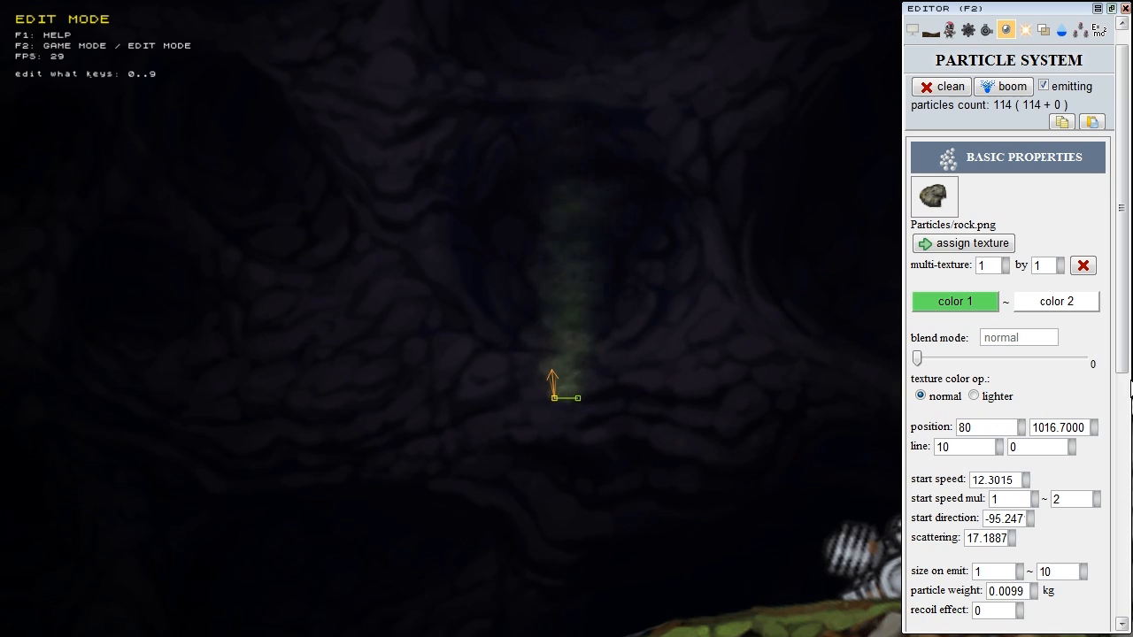
Step: Nudge the particles' start speed up and tilt the emission direction slightly
scroll(1114, 445, down, 5)
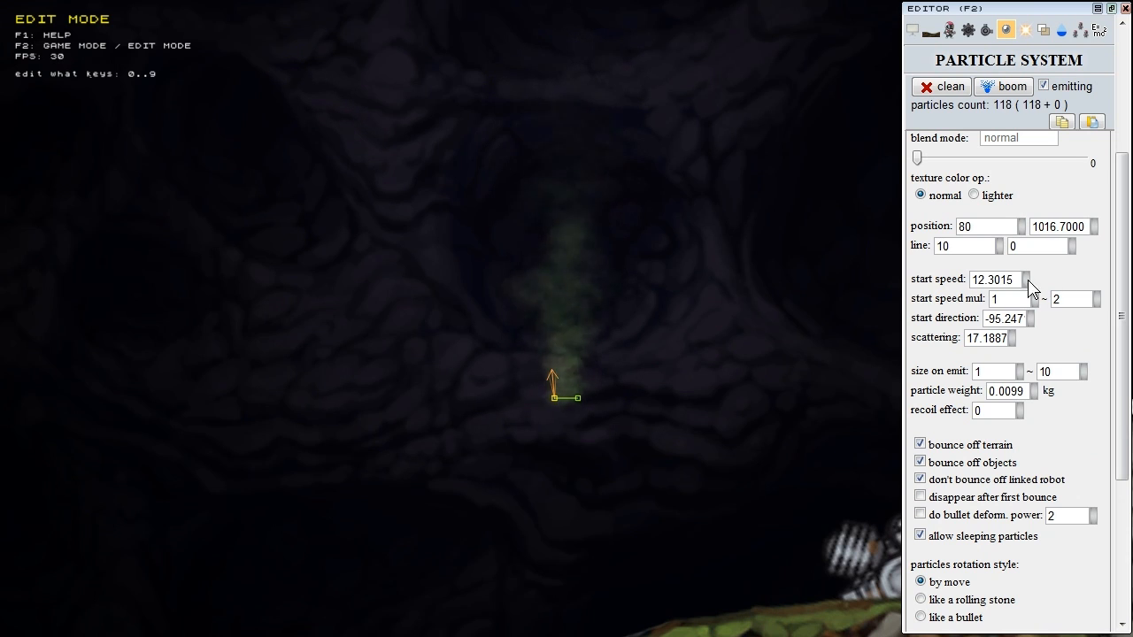
drag(1030, 257, 1034, 201)
drag(1039, 251, 1053, 319)
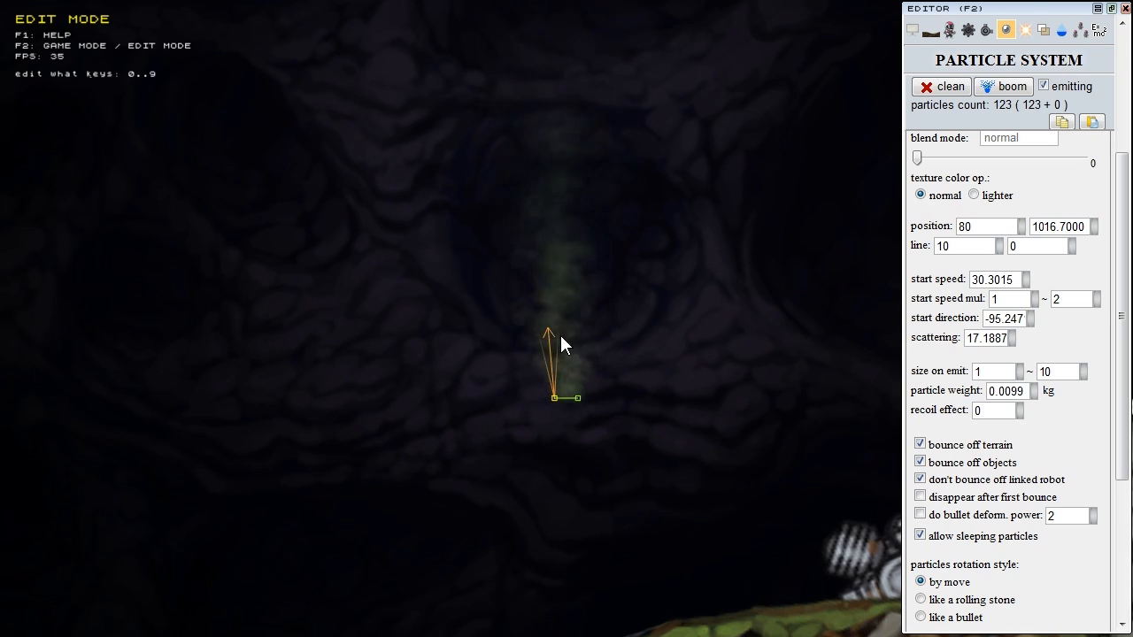
drag(546, 327, 550, 363)
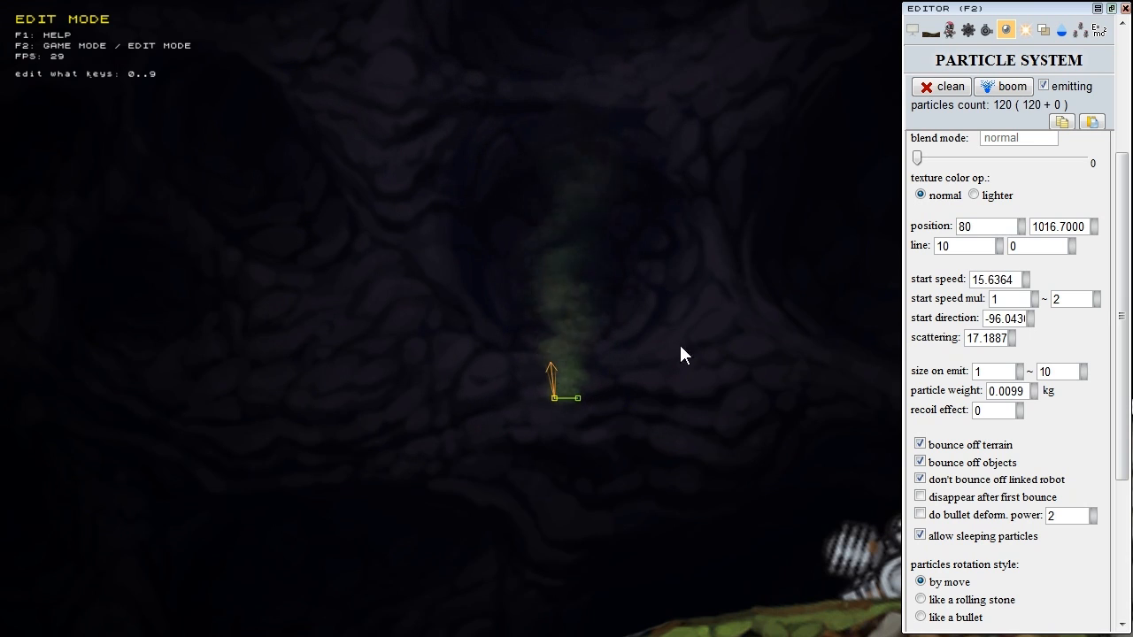
Step: Leave the speed multiplier at 1 to 2 and set start speed to 20
click(1009, 299)
click(1069, 299)
click(1010, 300)
click(1068, 299)
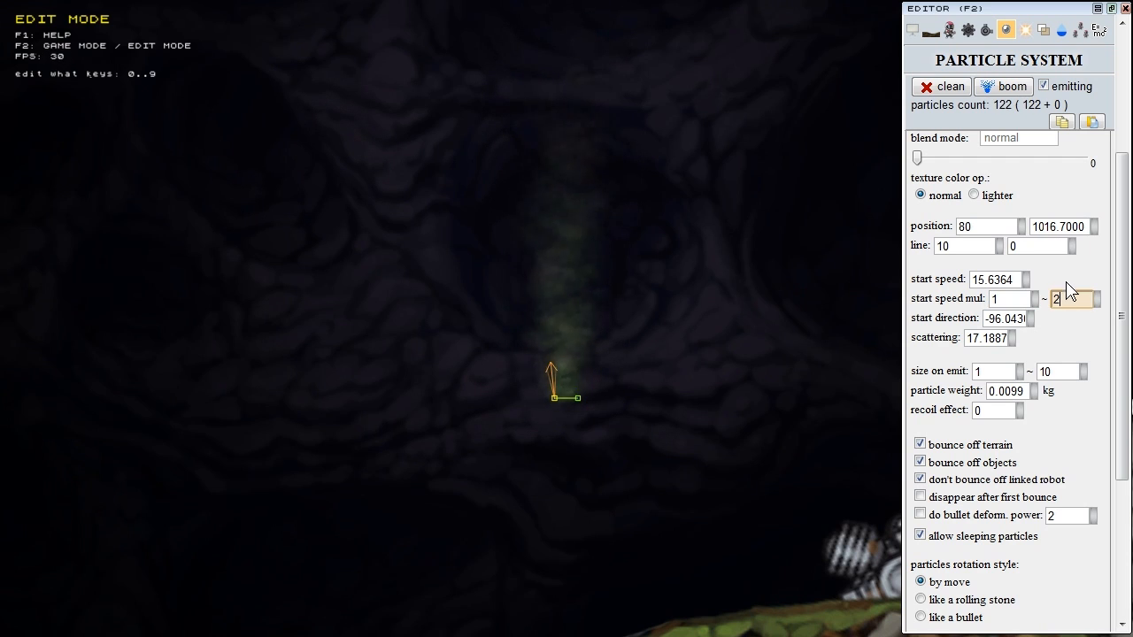
click(928, 278)
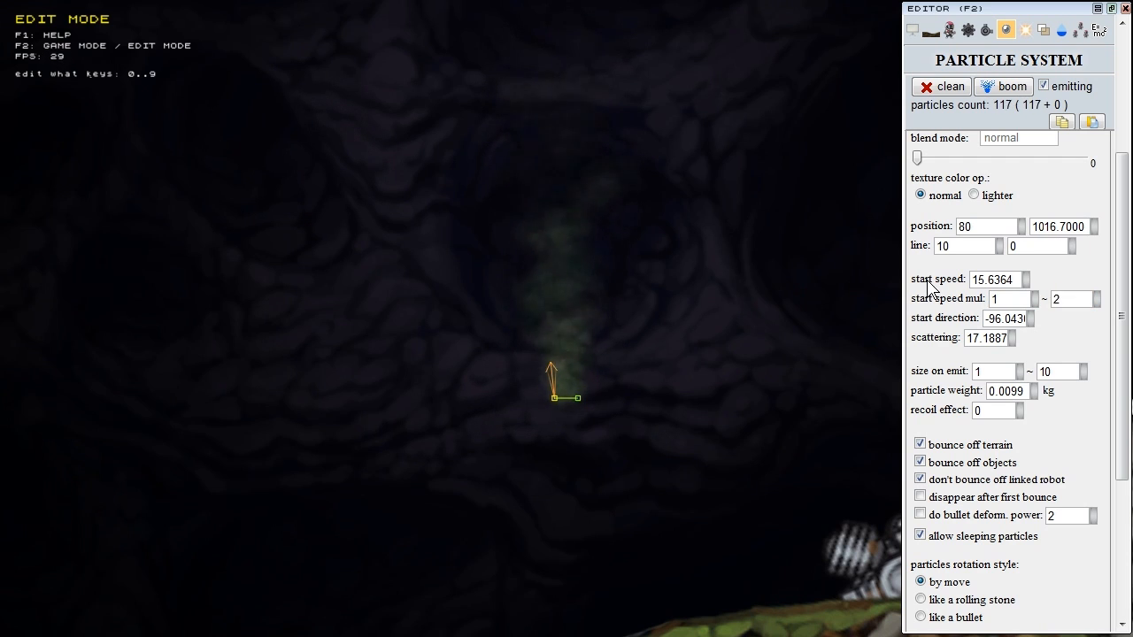
click(995, 279)
double_click(996, 280)
text(20)
key(Return)
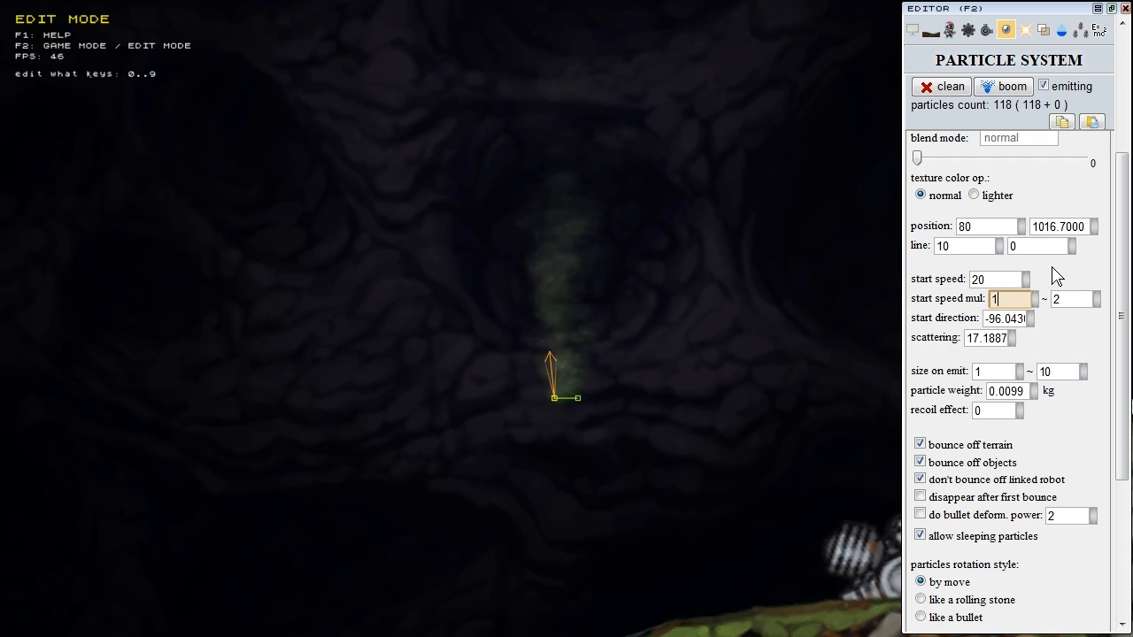
Step: Set the smoke's start direction to about -95, nearly straight up
click(1072, 300)
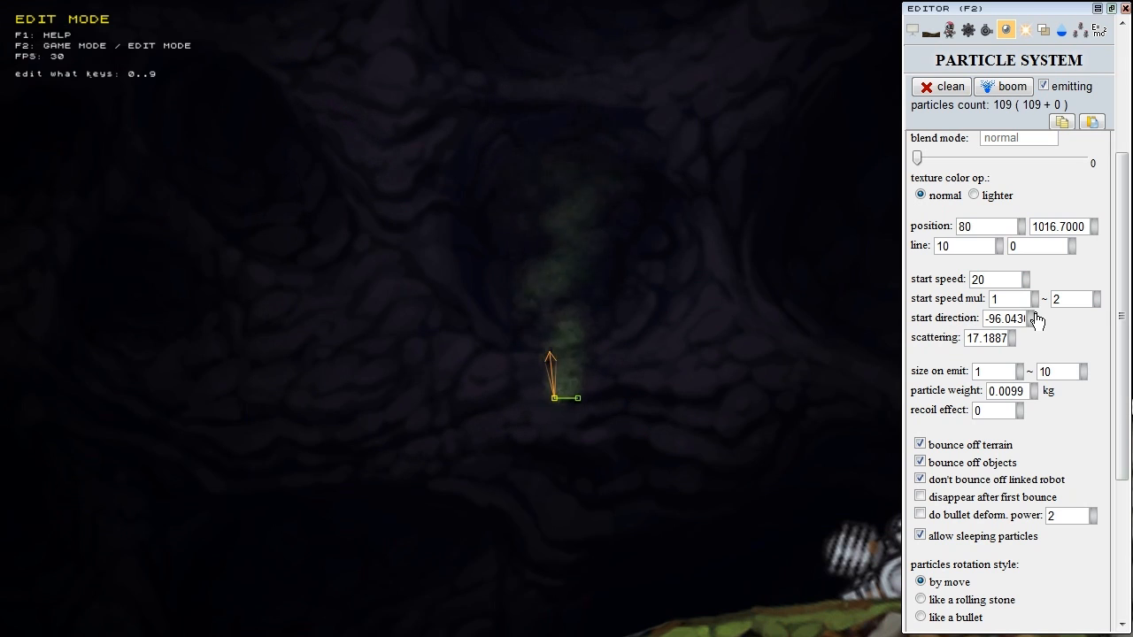
mouse_move(1033, 320)
mouse_down()
mouse_move(991, 320)
mouse_move(1095, 323)
mouse_move(988, 325)
mouse_move(1050, 322)
mouse_move(1027, 319)
mouse_move(1037, 334)
mouse_up()
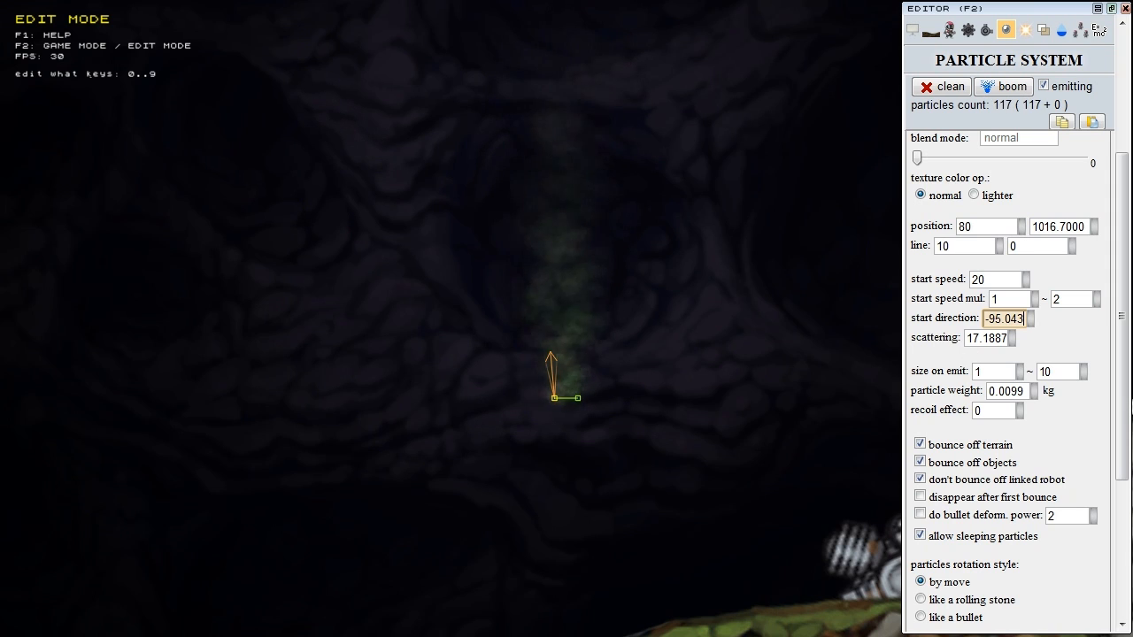
click(555, 398)
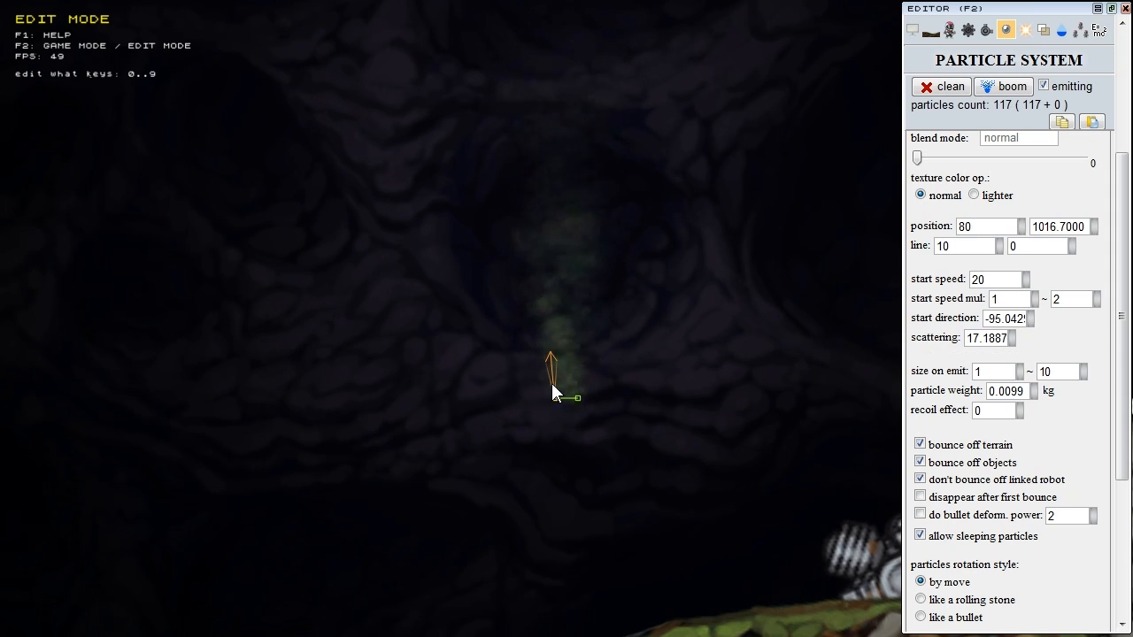
Step: Increase the scattering from 17.1887 to 25.1886
drag(1013, 339, 1061, 344)
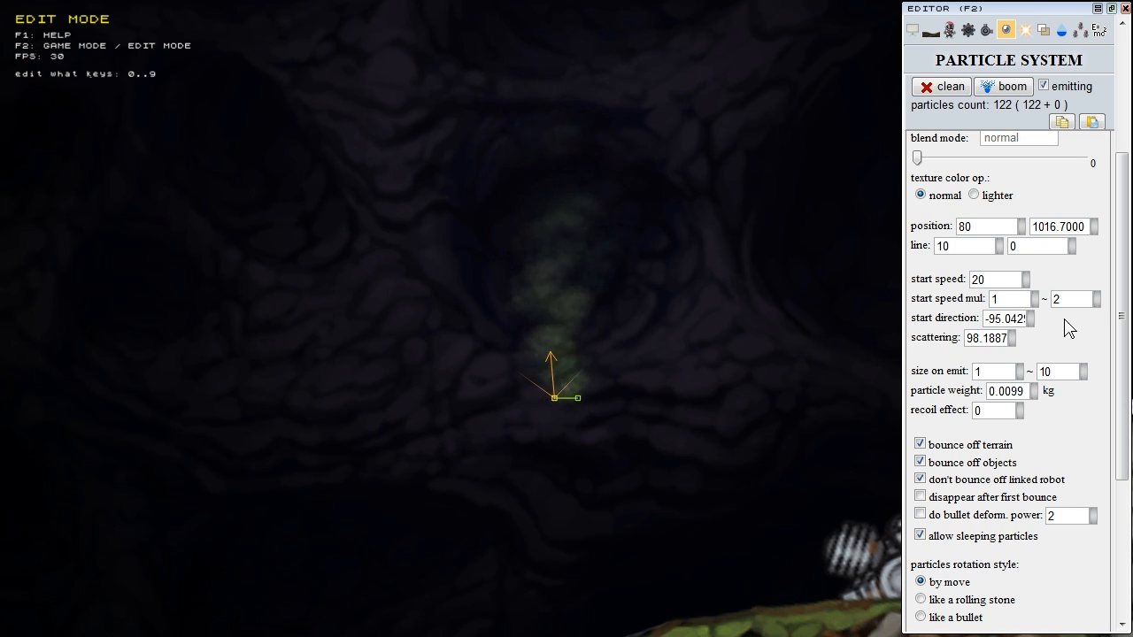
drag(1013, 343, 1054, 345)
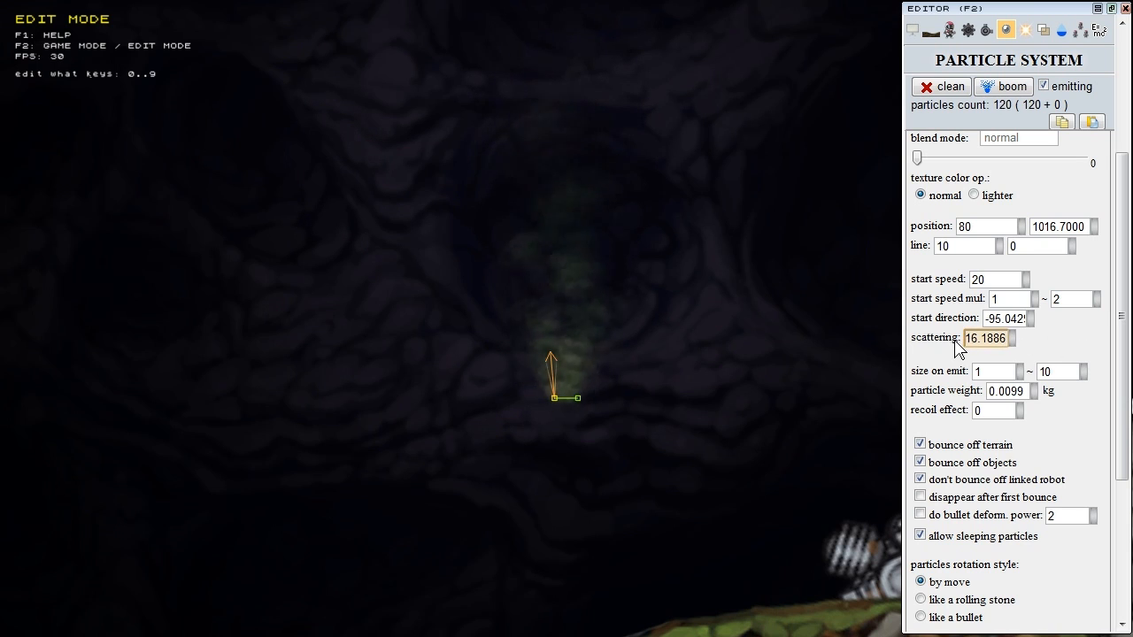
drag(955, 341, 963, 342)
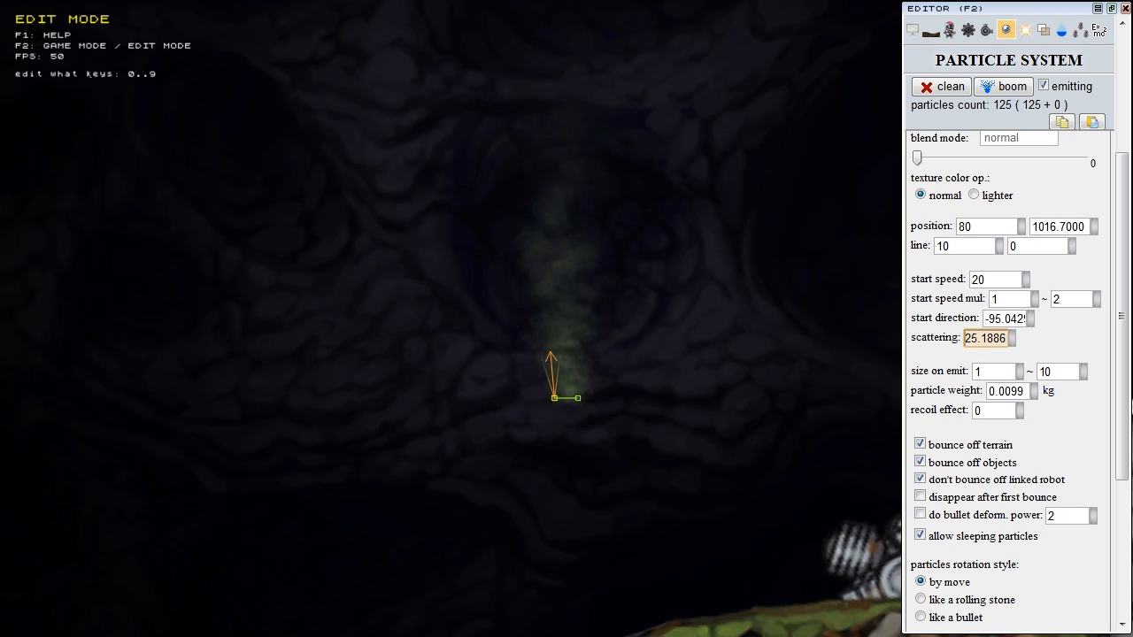
click(1009, 372)
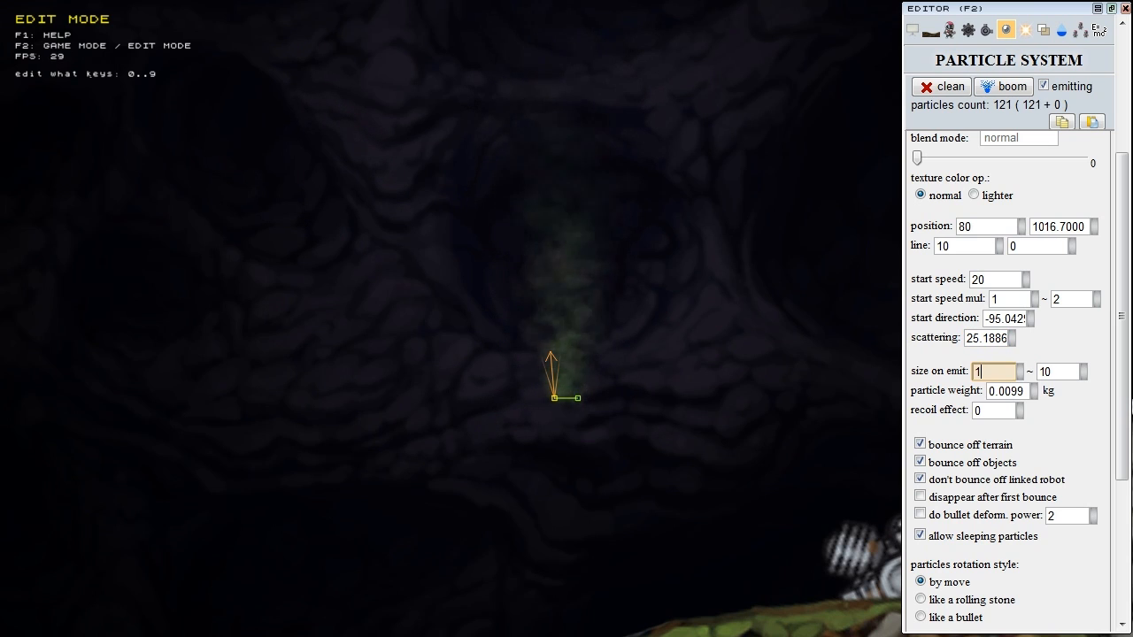
Step: Check the size on emit fields, keeping the range at 1 to 10
click(1012, 373)
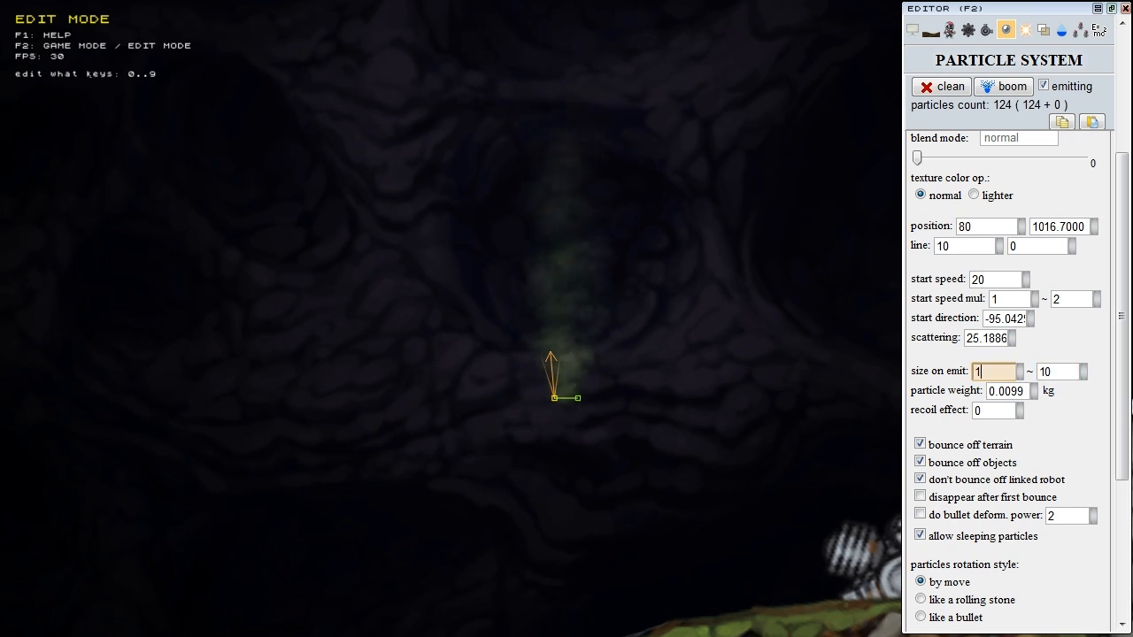
click(951, 374)
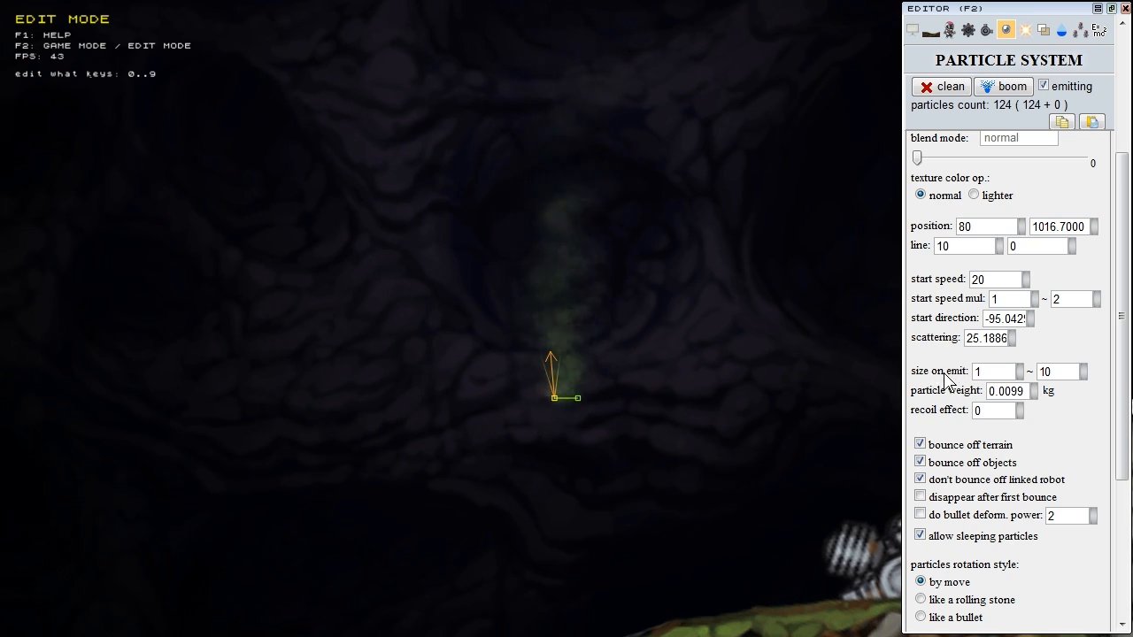
click(975, 373)
click(1061, 370)
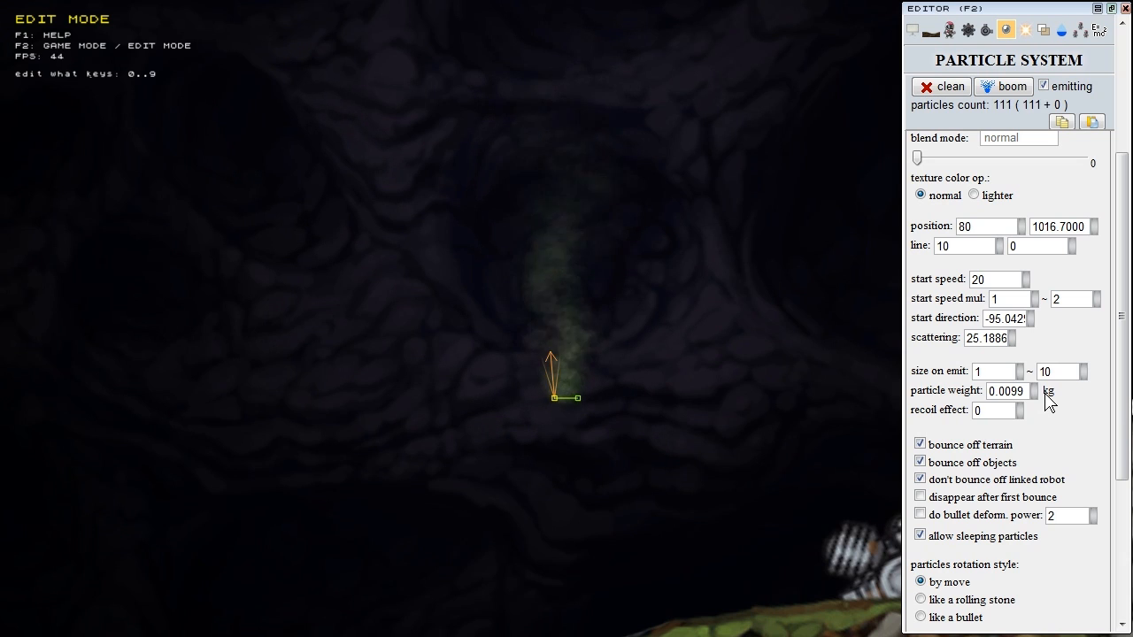
Step: Nudge the smoke emitter slightly right to 85.6250 / 1017.0750
middle_drag(639, 350, 581, 210)
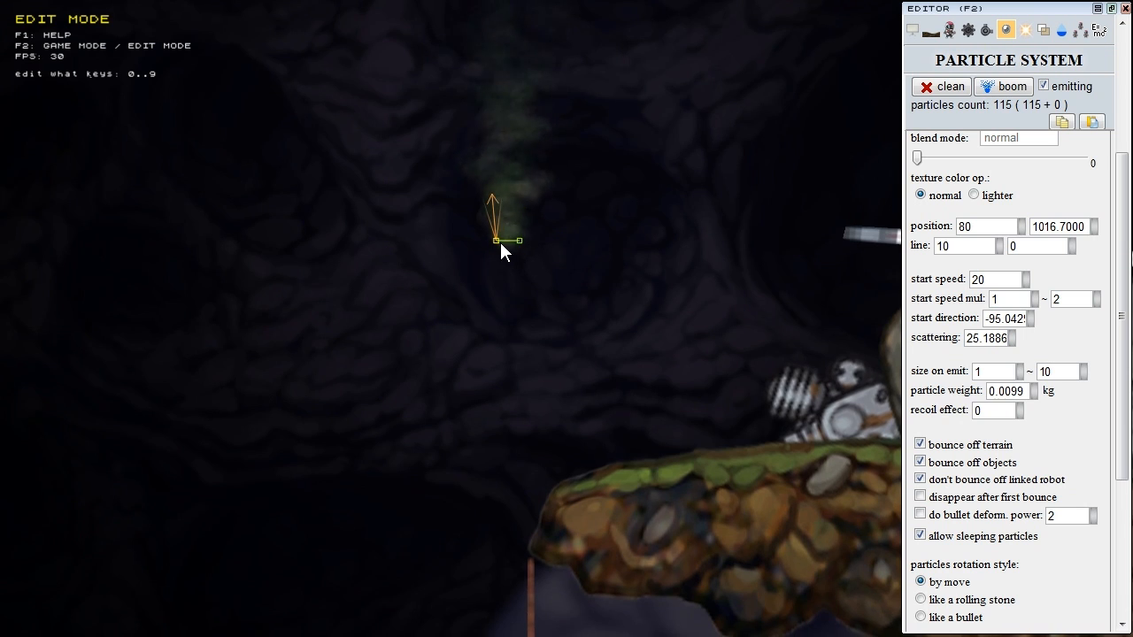
middle_drag(460, 260, 329, 320)
mouse_move(369, 301)
mouse_down()
mouse_move(674, 361)
mouse_move(728, 340)
mouse_move(729, 323)
mouse_move(727, 347)
mouse_move(635, 329)
mouse_move(520, 331)
mouse_move(381, 299)
mouse_up()
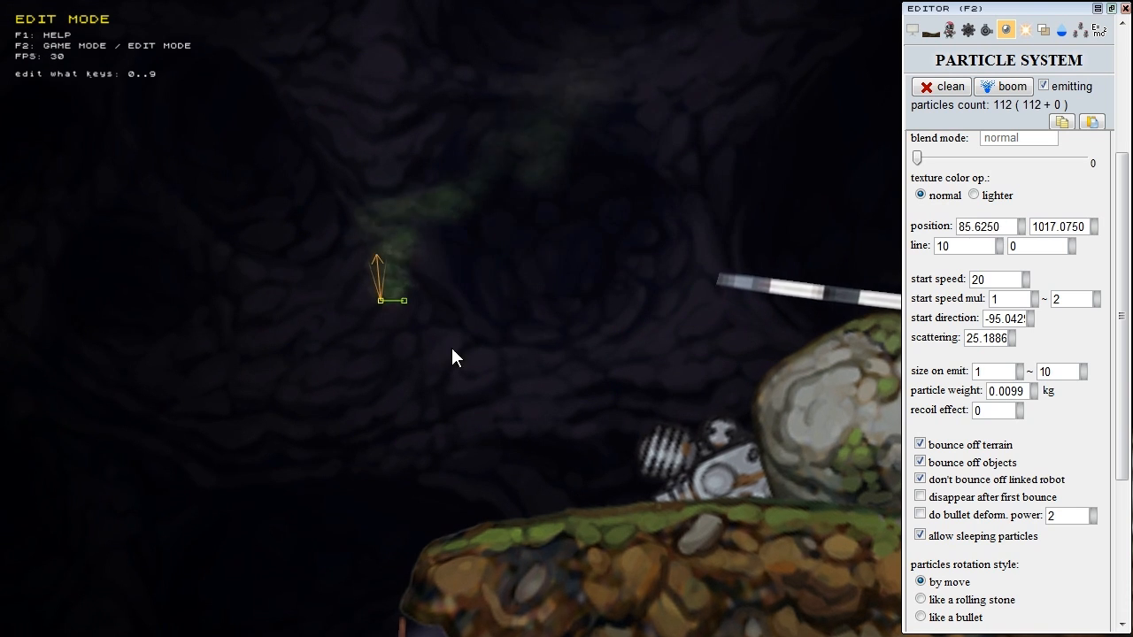
right_drag(437, 332, 511, 378)
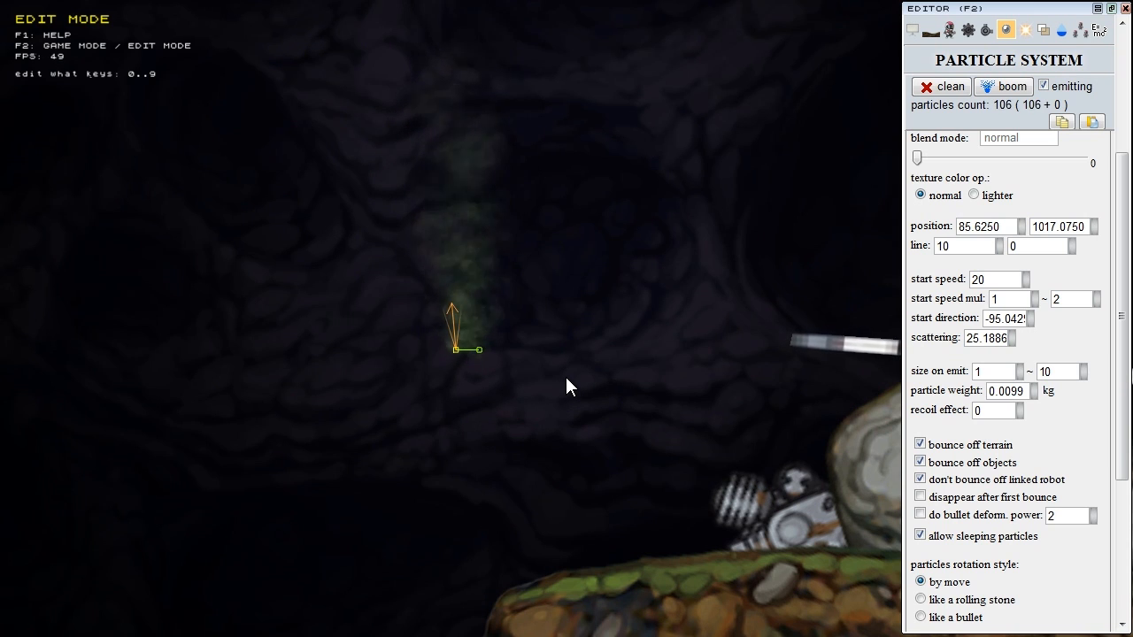
right_drag(376, 389, 554, 37)
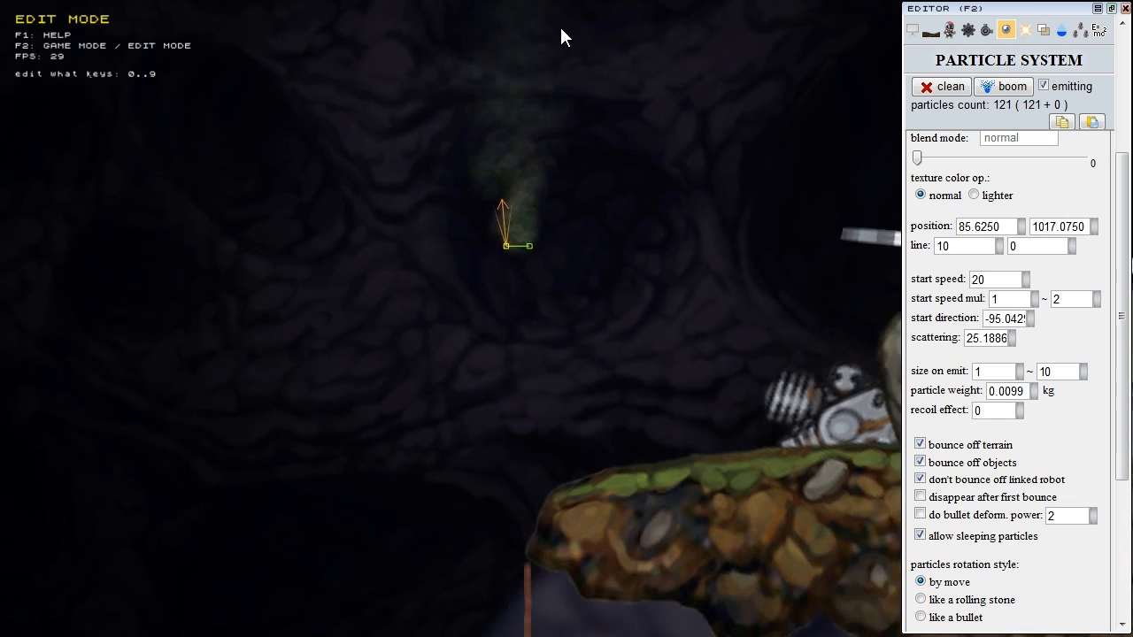
scroll(443, 376, down, 3)
right_drag(386, 626, 403, 566)
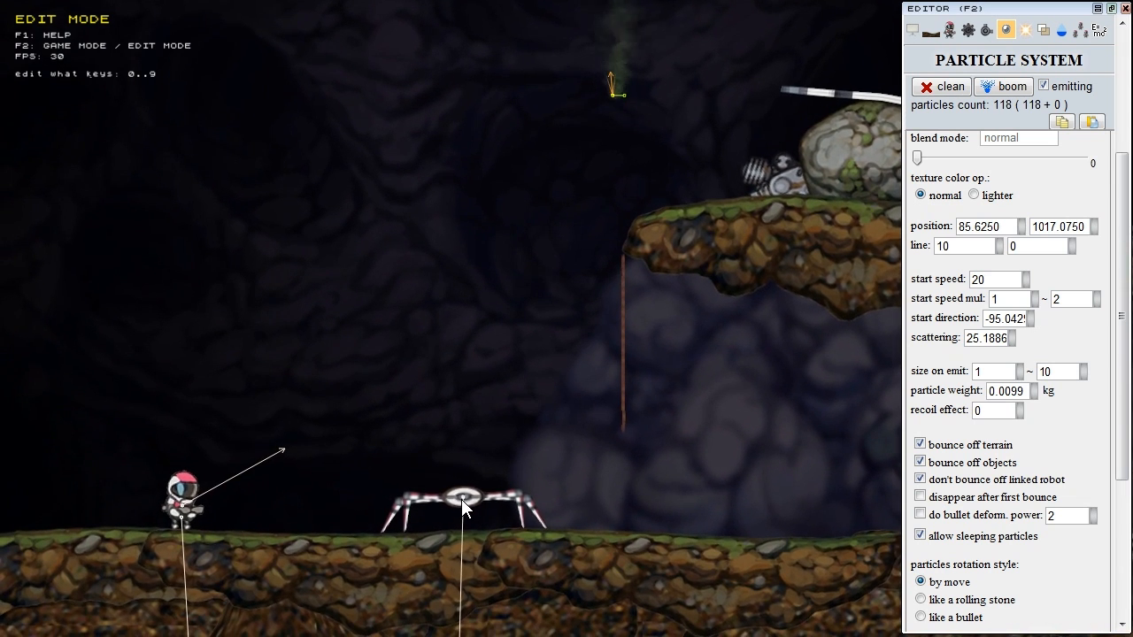
Step: Select the spider's emitter and raise its recoil effect to 0.56
click(461, 499)
right_drag(486, 471, 535, 252)
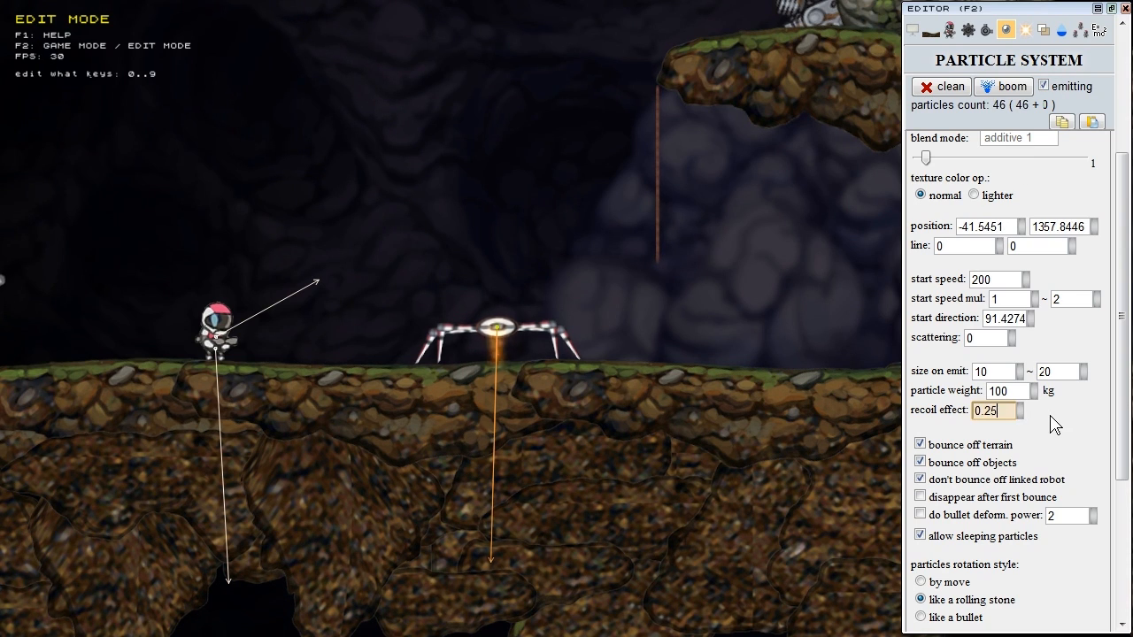
drag(1047, 414, 1063, 428)
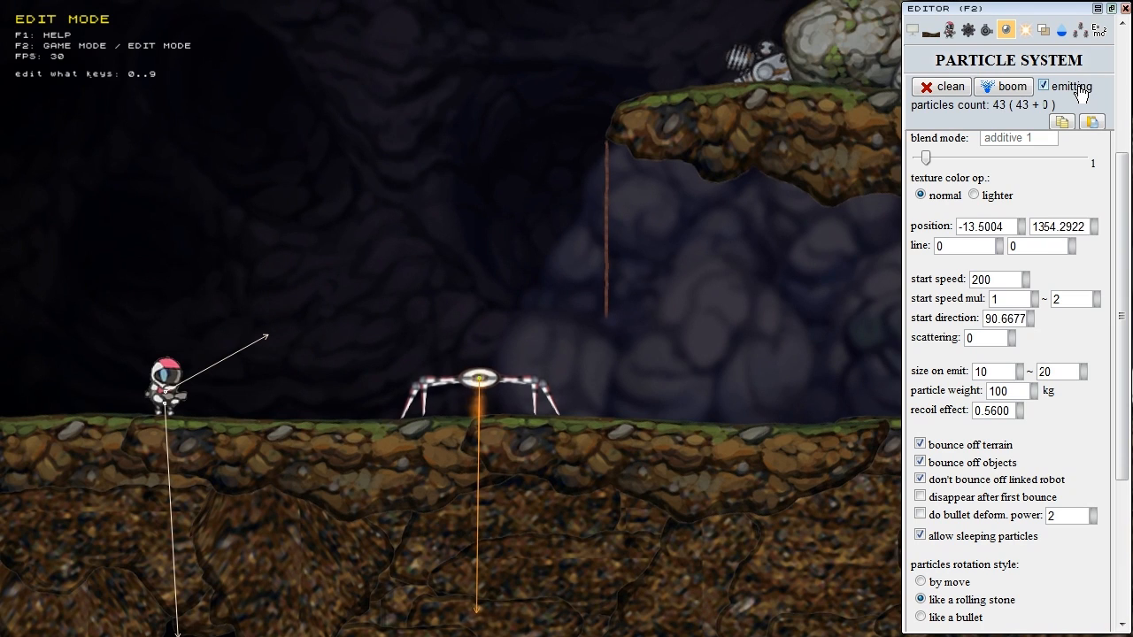
Step: Turn off the spider emitter's emission and pan back toward the green smoke
click(1080, 91)
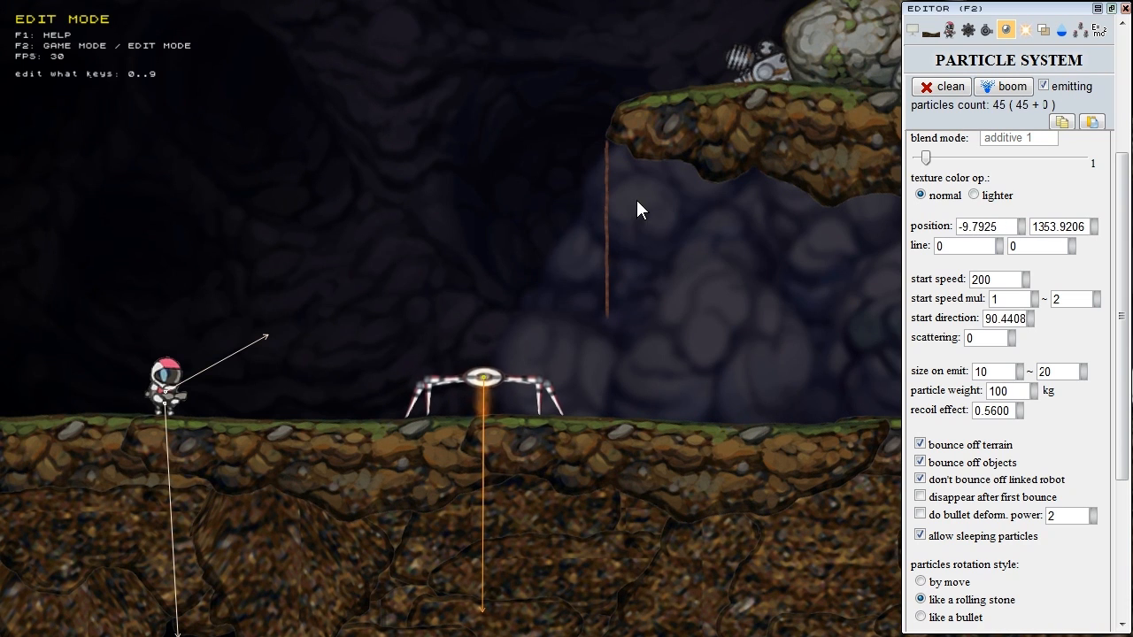
middle_drag(636, 201, 605, 276)
click(1069, 93)
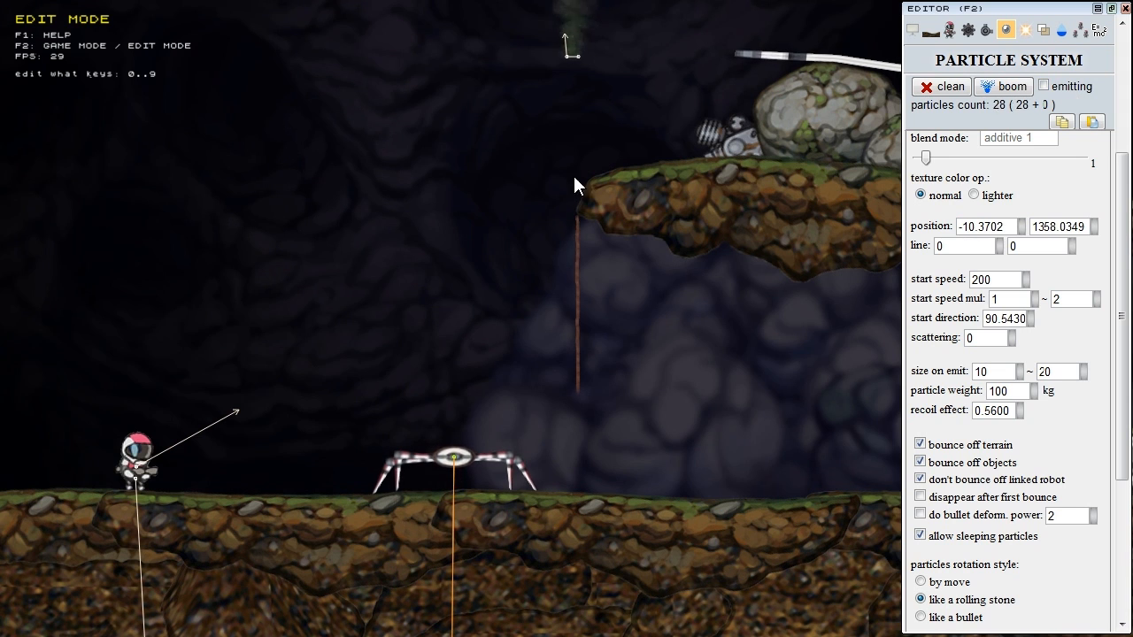
middle_drag(573, 176, 513, 346)
Step: Move the green smoke emitter under the rock ledge, with bounce off terrain left enabled
click(506, 238)
middle_drag(508, 243, 521, 353)
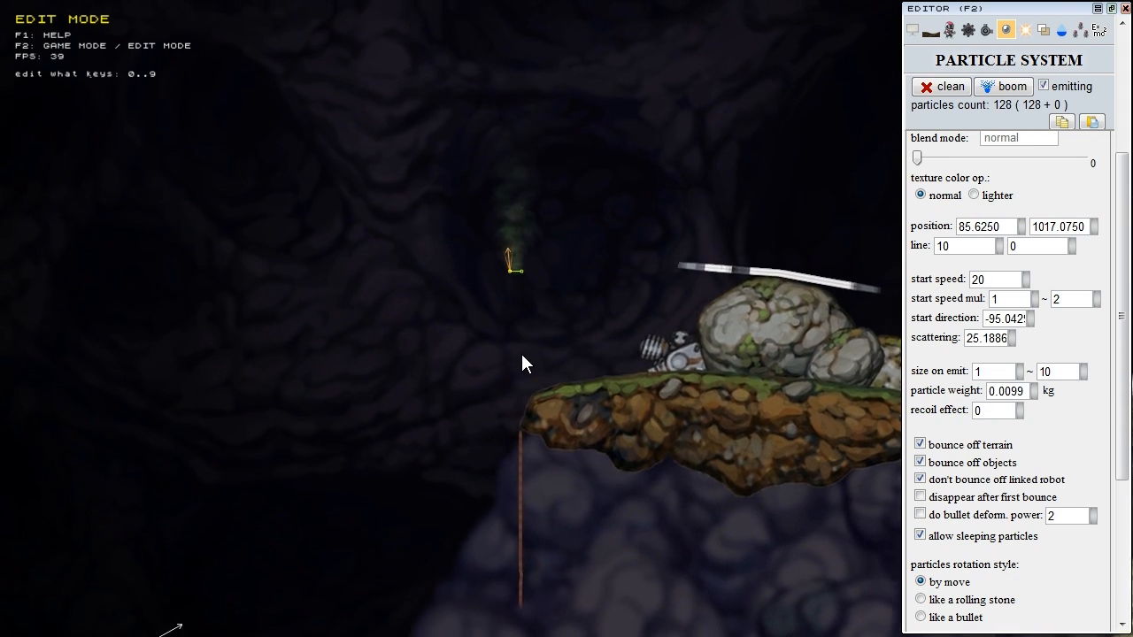
scroll(521, 353, up, 3)
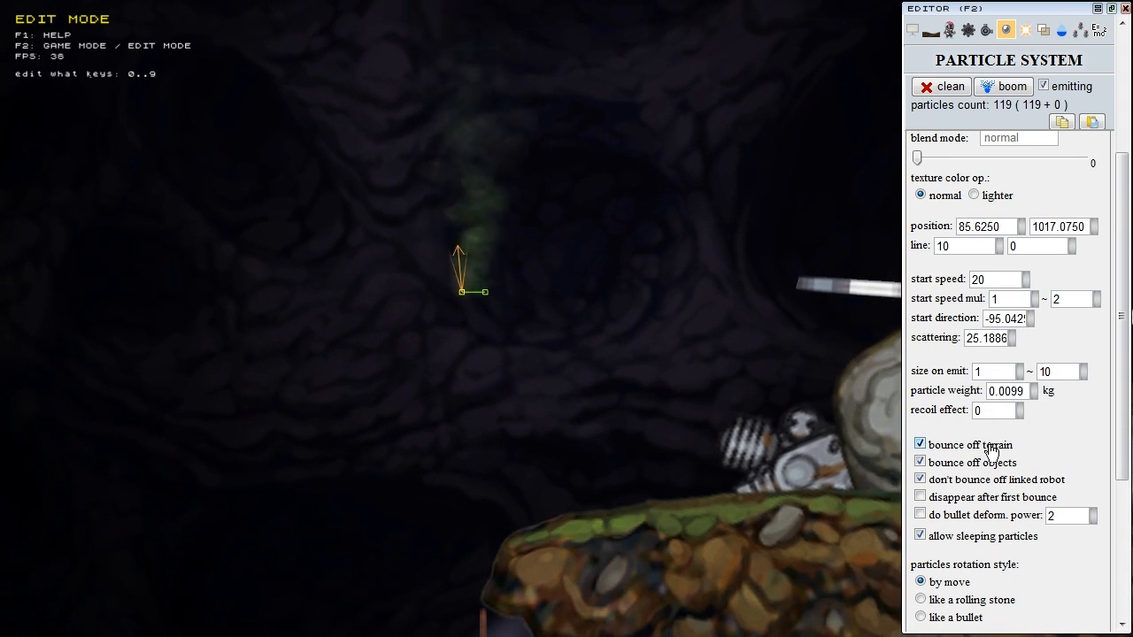
click(940, 447)
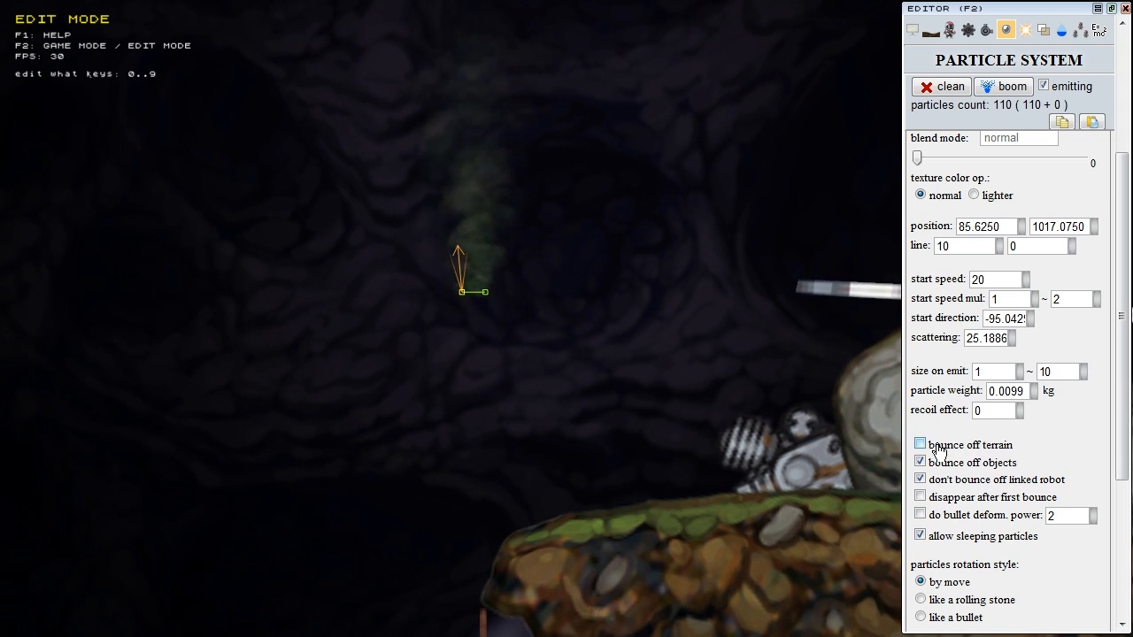
middle_drag(602, 208, 574, 97)
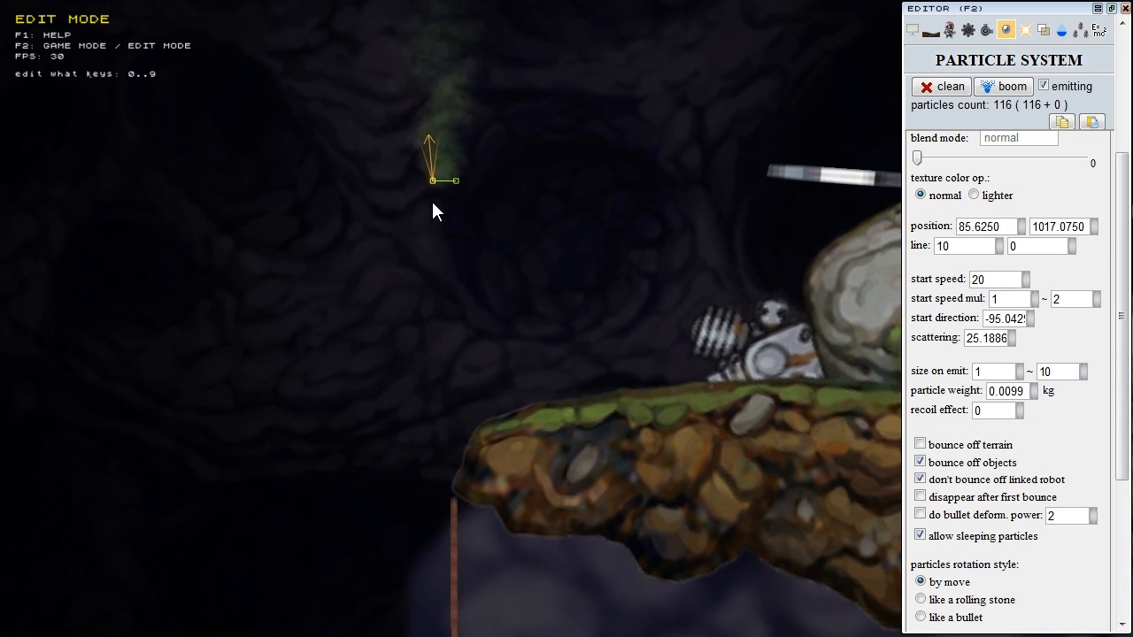
drag(435, 183, 534, 582)
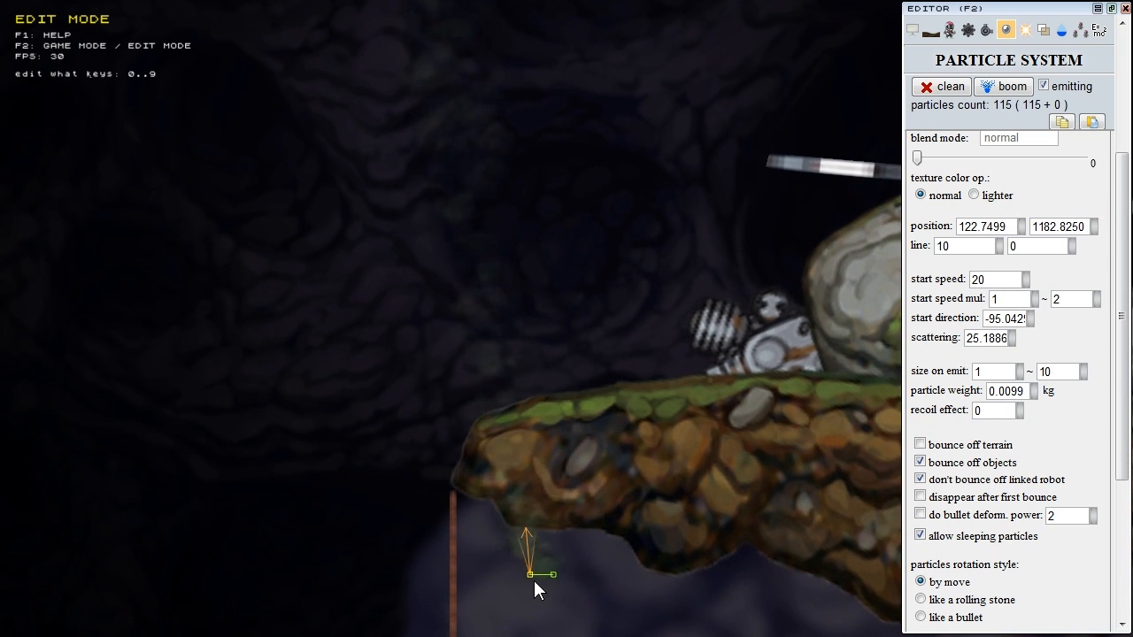
middle_drag(577, 362, 583, 284)
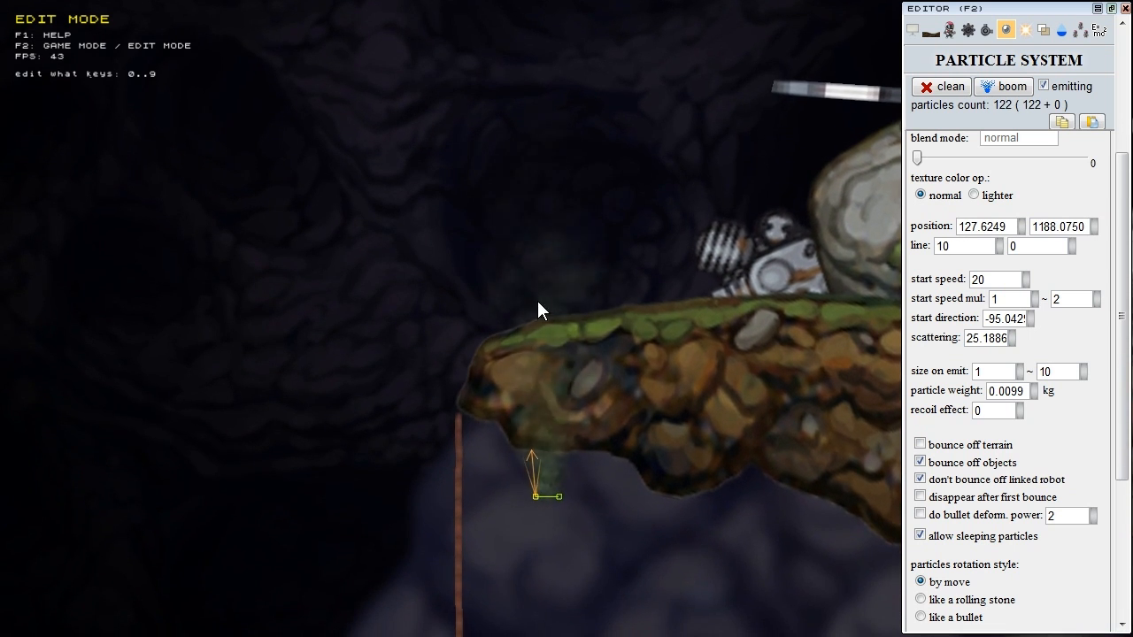
click(944, 446)
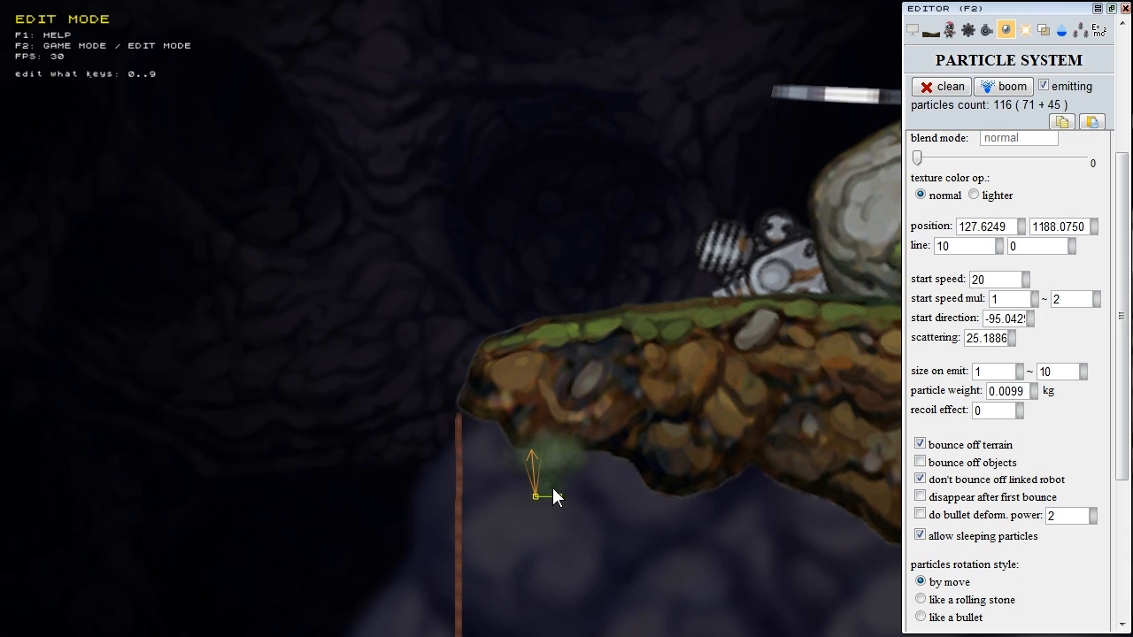
Step: Place the emitter beside the boulder at 145.6249 / 1021.2000 with bounce off objects enabled
drag(601, 241, 768, 152)
middle_drag(635, 210, 522, 266)
click(919, 461)
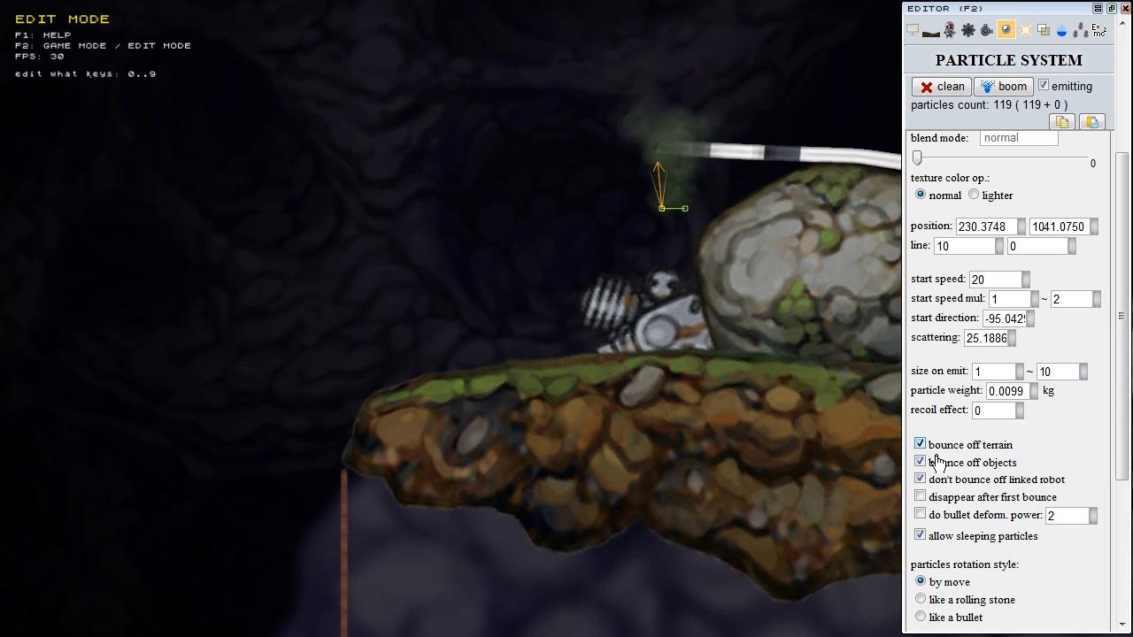
click(961, 464)
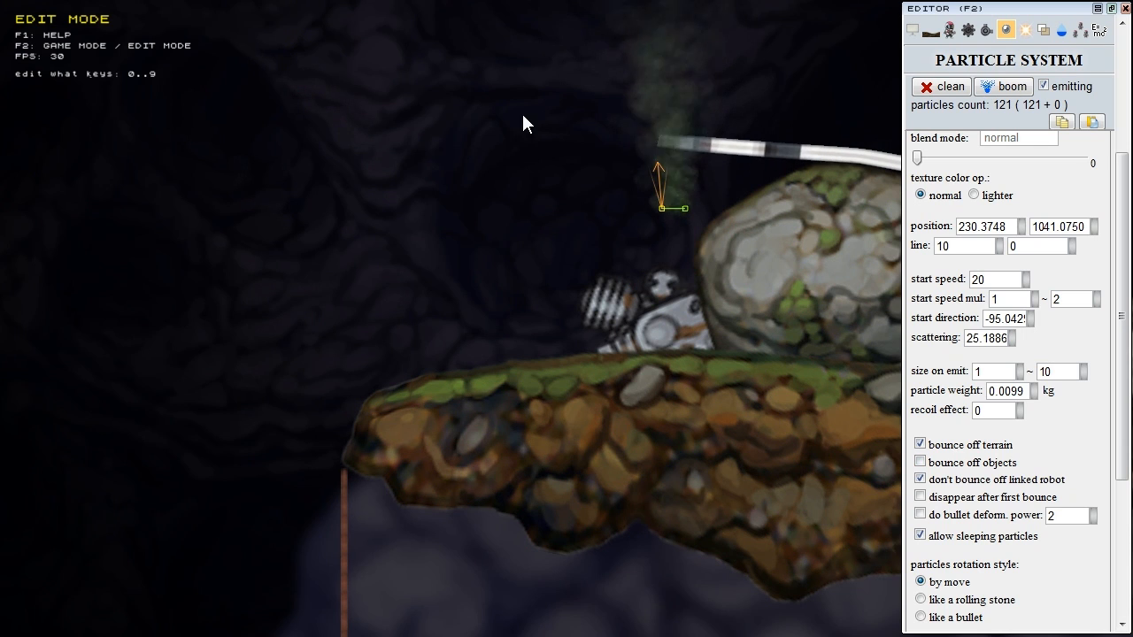
click(974, 462)
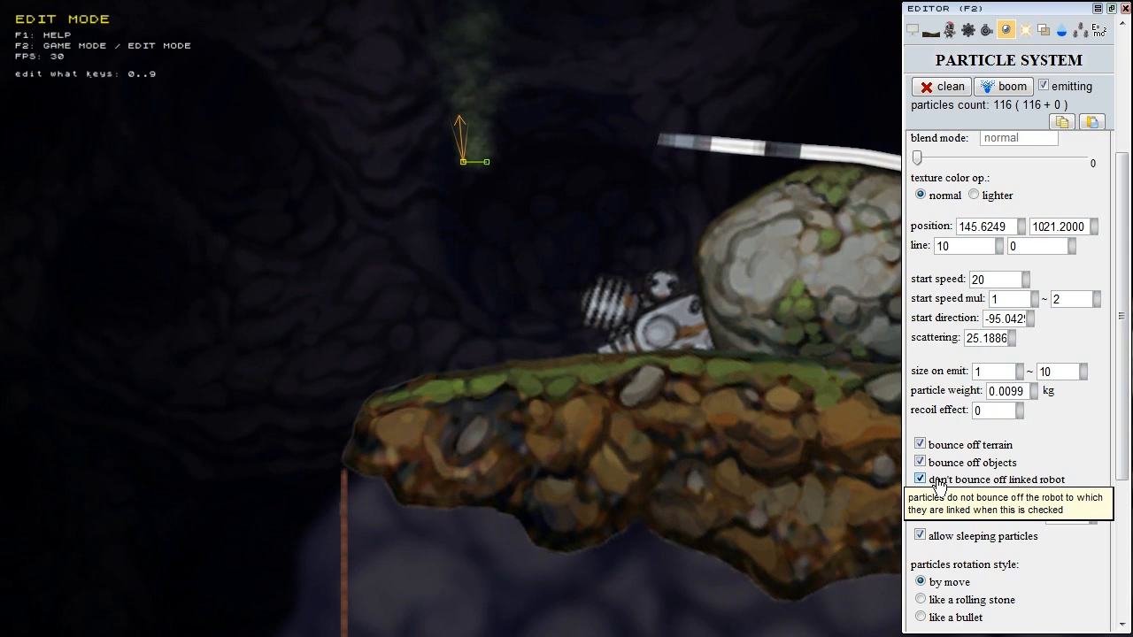
Step: Pan the view to reveal the robots and the spider
middle_drag(314, 398, 344, 415)
scroll(343, 414, down, 4)
middle_drag(416, 336, 730, 133)
middle_drag(403, 394, 513, 307)
middle_drag(579, 280, 770, 182)
middle_drag(496, 364, 558, 333)
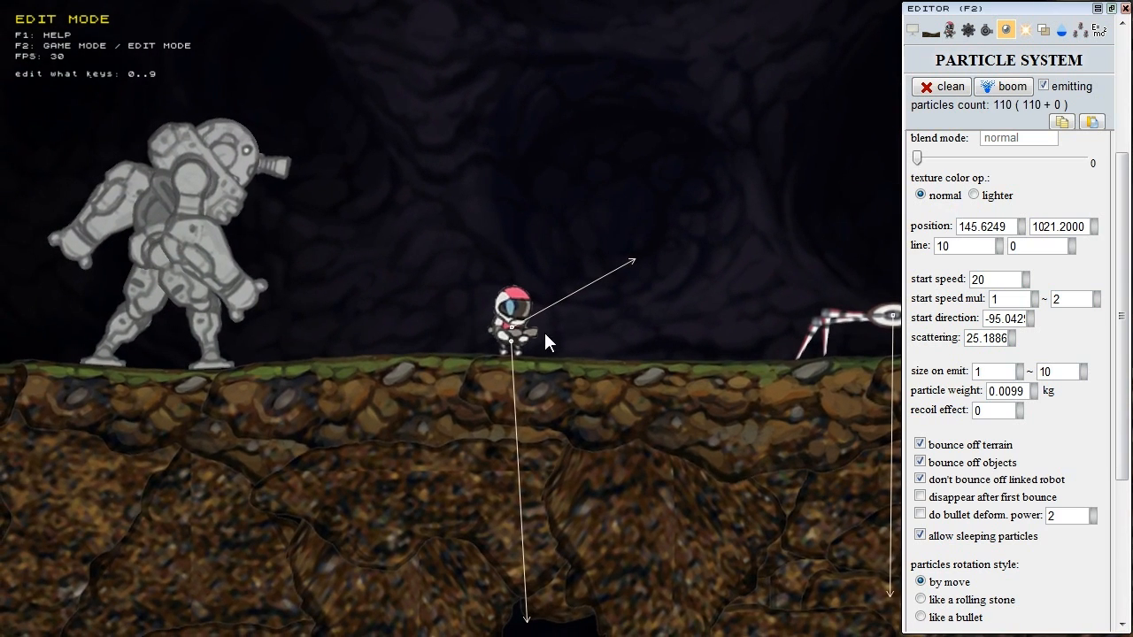
Step: Select the emitter at the small robot's feet, then pan the view back to the smoke ledge
click(511, 339)
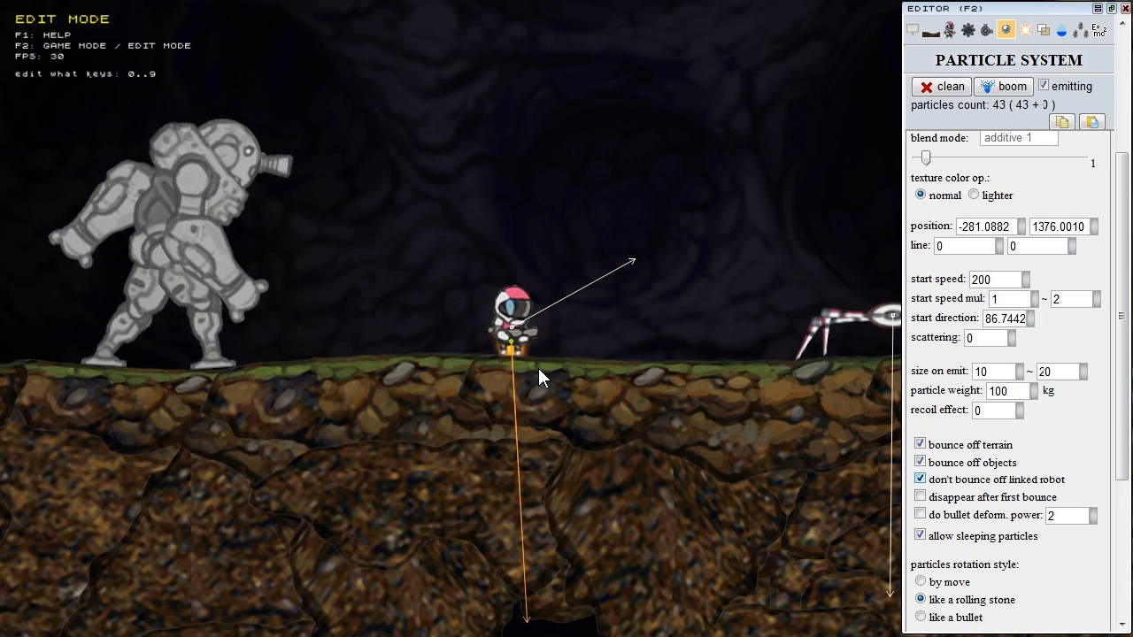
scroll(502, 352, up, 3)
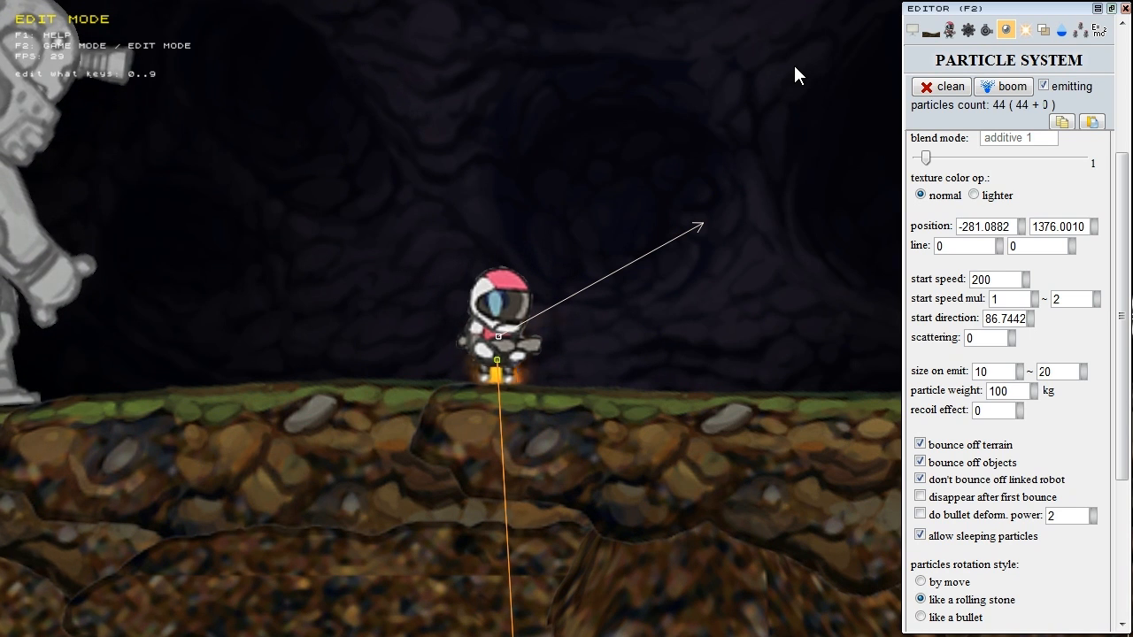
middle_drag(793, 65, 378, 449)
scroll(743, 206, down, 3)
middle_drag(713, 232, 560, 354)
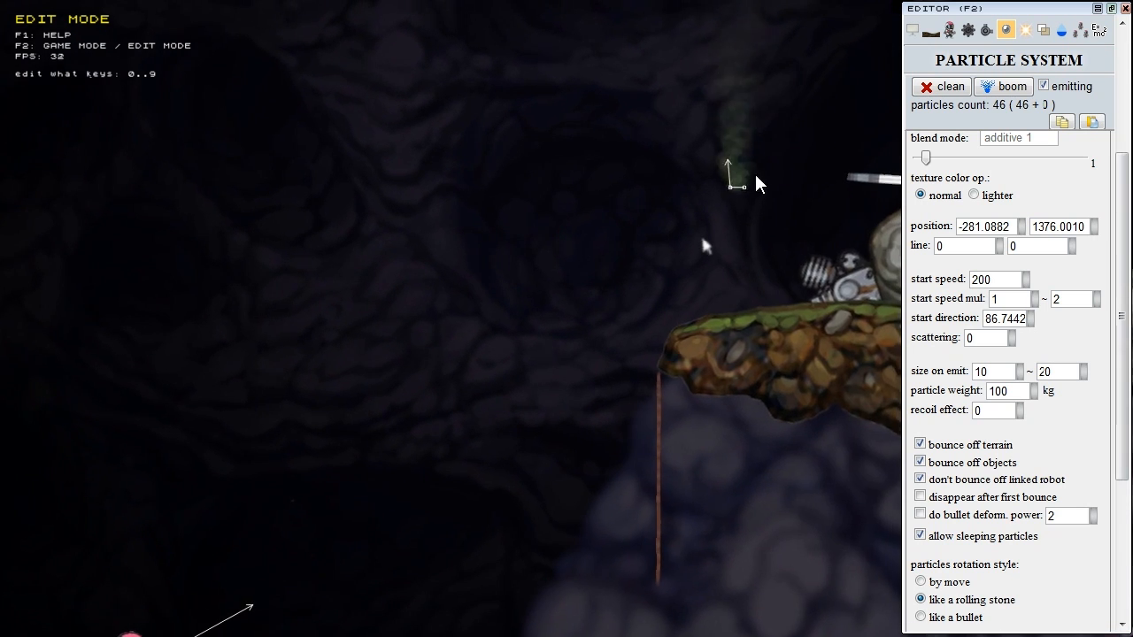
Step: Move the green smoke emitter onto the ledge at 121.2499, 1051.8250, with particles still bouncing
click(730, 187)
middle_drag(731, 193, 644, 272)
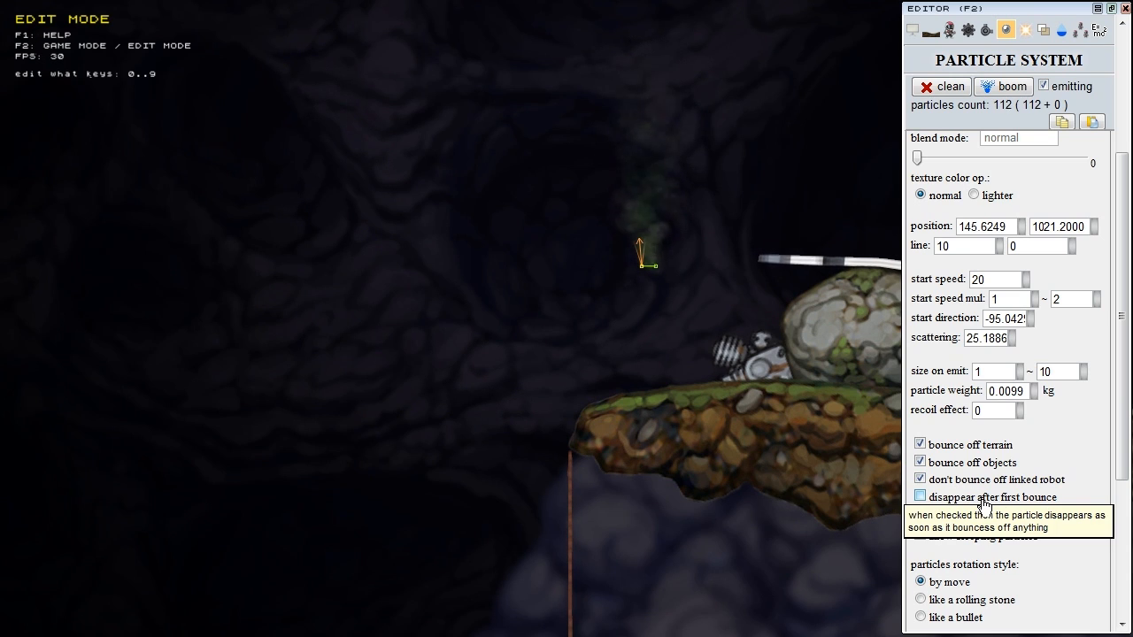
click(983, 497)
drag(634, 345, 608, 307)
scroll(619, 323, up, 4)
middle_drag(650, 316, 515, 327)
scroll(515, 328, down, 2)
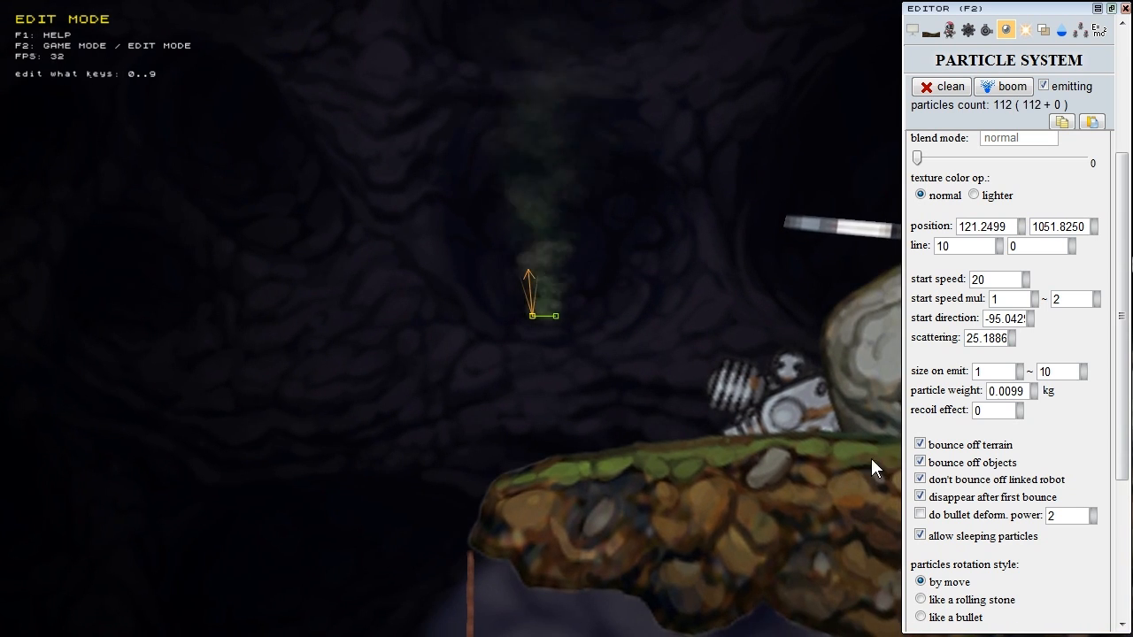
click(971, 501)
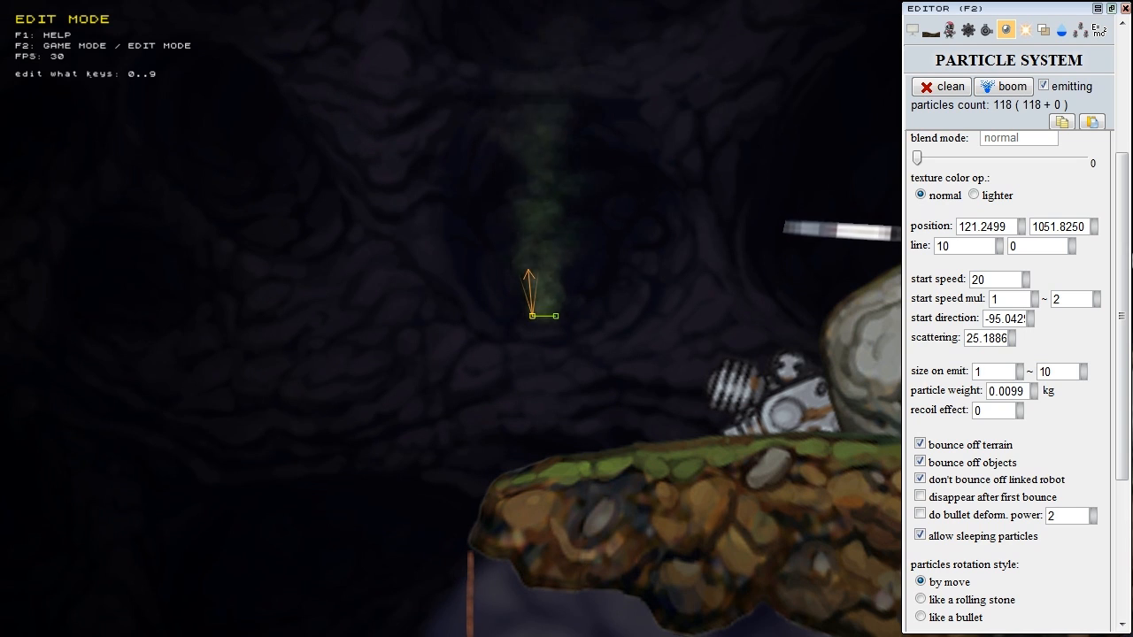
Step: Edit the bullet deformation power value and pan the view back to the robots
click(1071, 516)
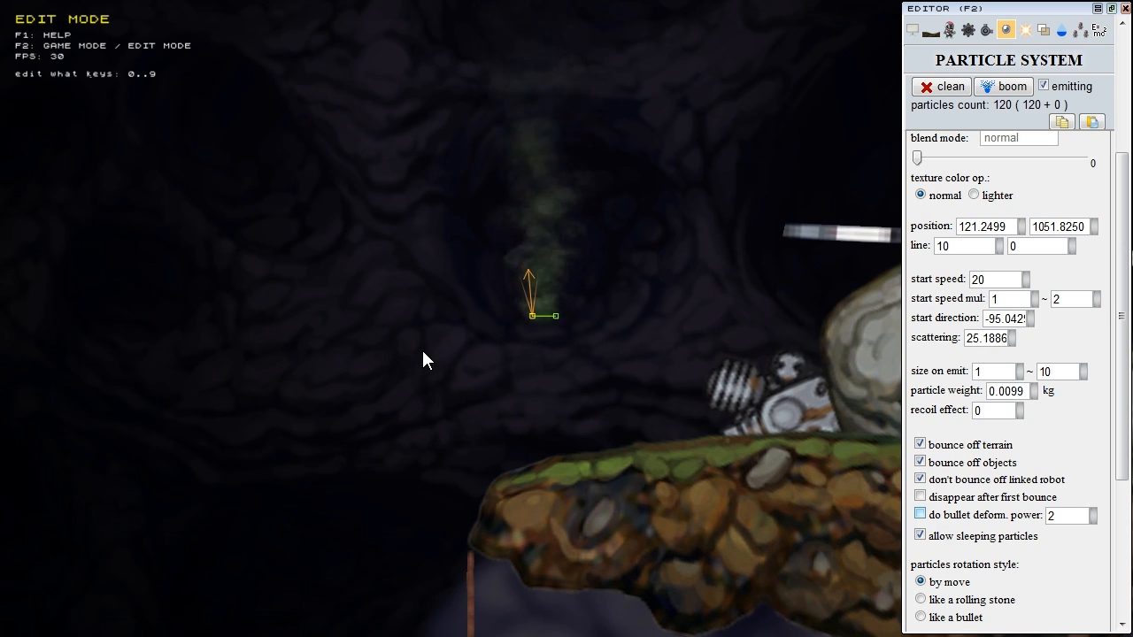
scroll(366, 349, down, 4)
right_drag(451, 310, 540, 236)
right_drag(463, 347, 617, 220)
right_drag(435, 392, 490, 338)
right_drag(134, 348, 297, 338)
click(191, 347)
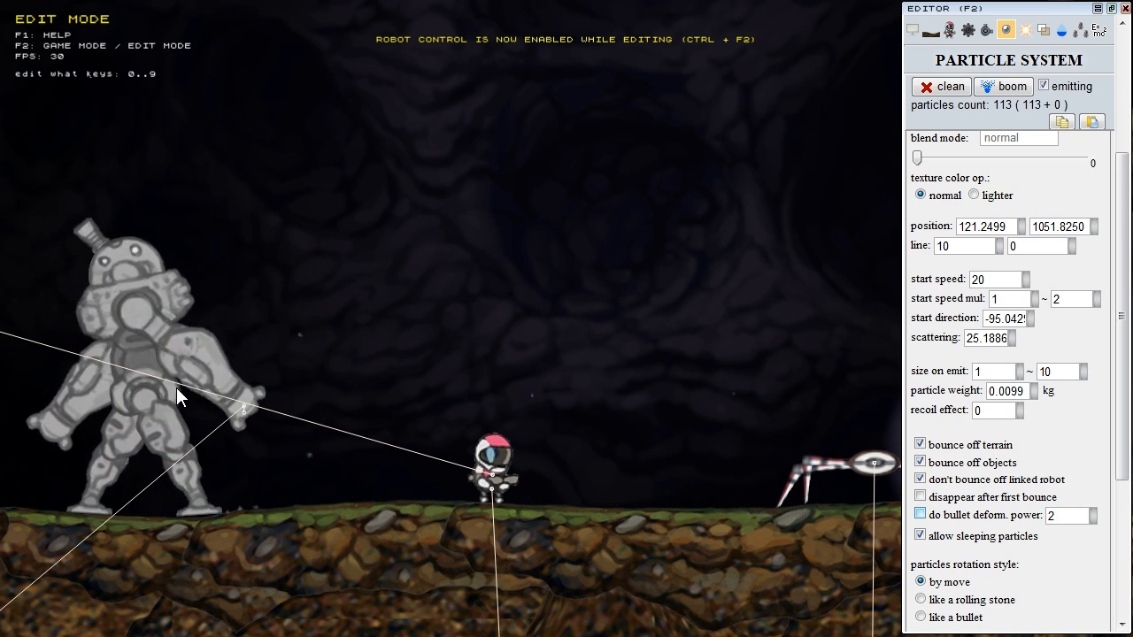
key(0)
click(179, 366)
click(206, 305)
click(205, 307)
click(203, 306)
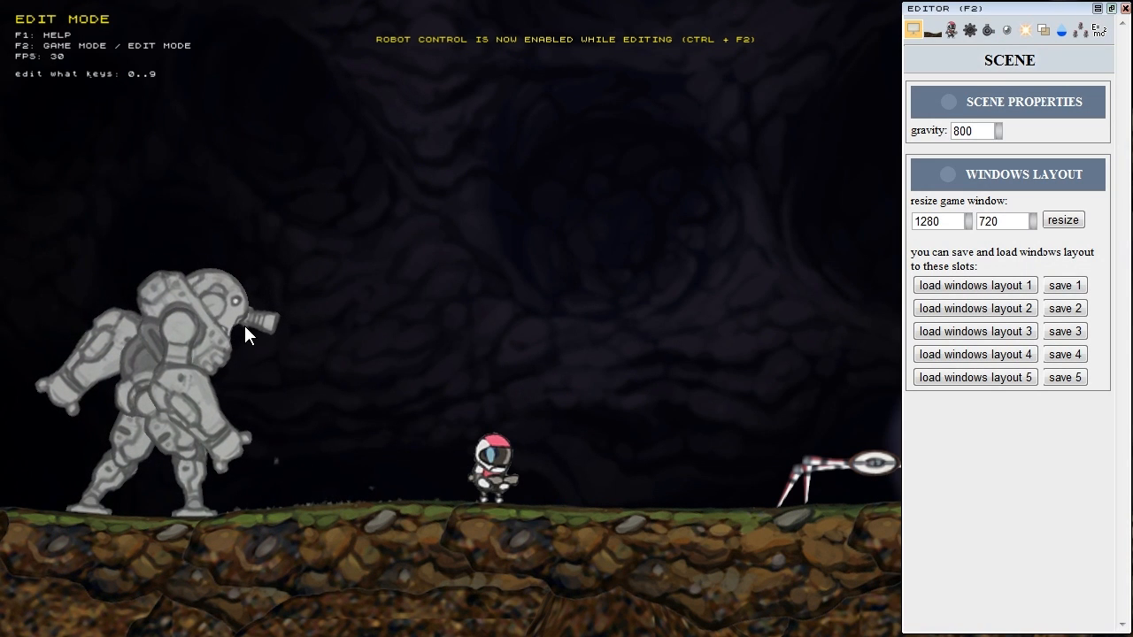
middle_drag(564, 250, 285, 489)
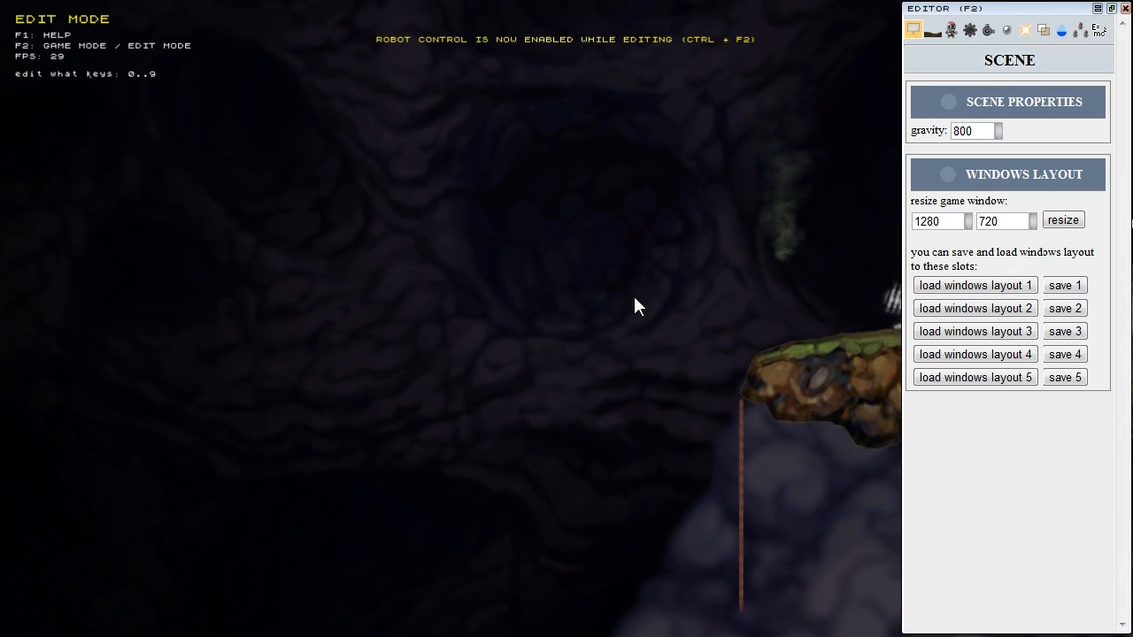
click(1007, 30)
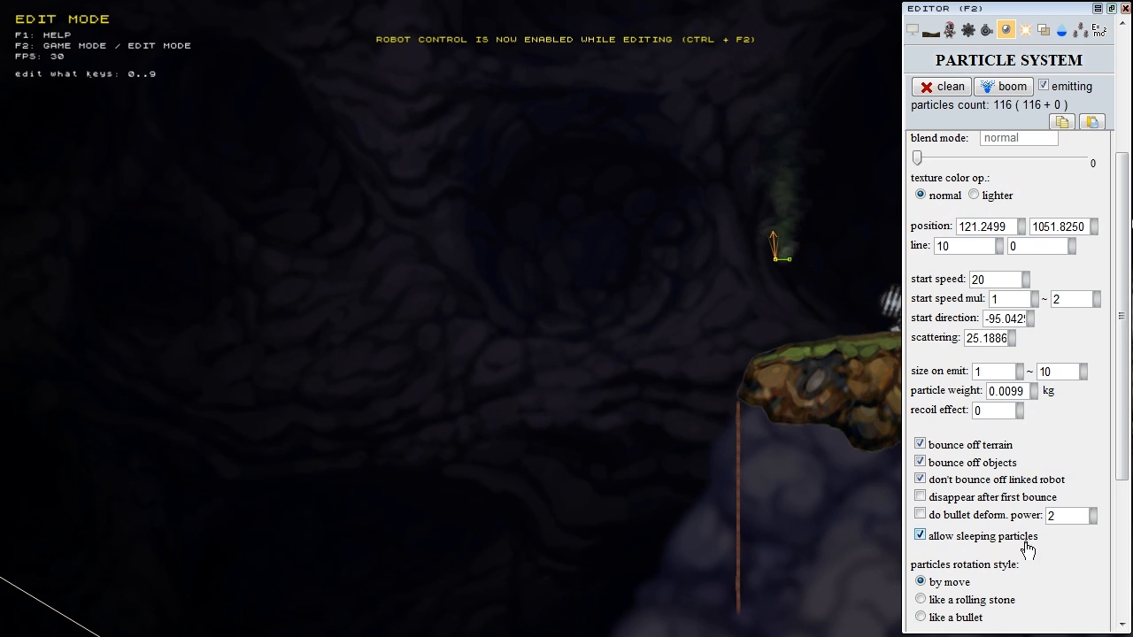
middle_drag(513, 312, 321, 295)
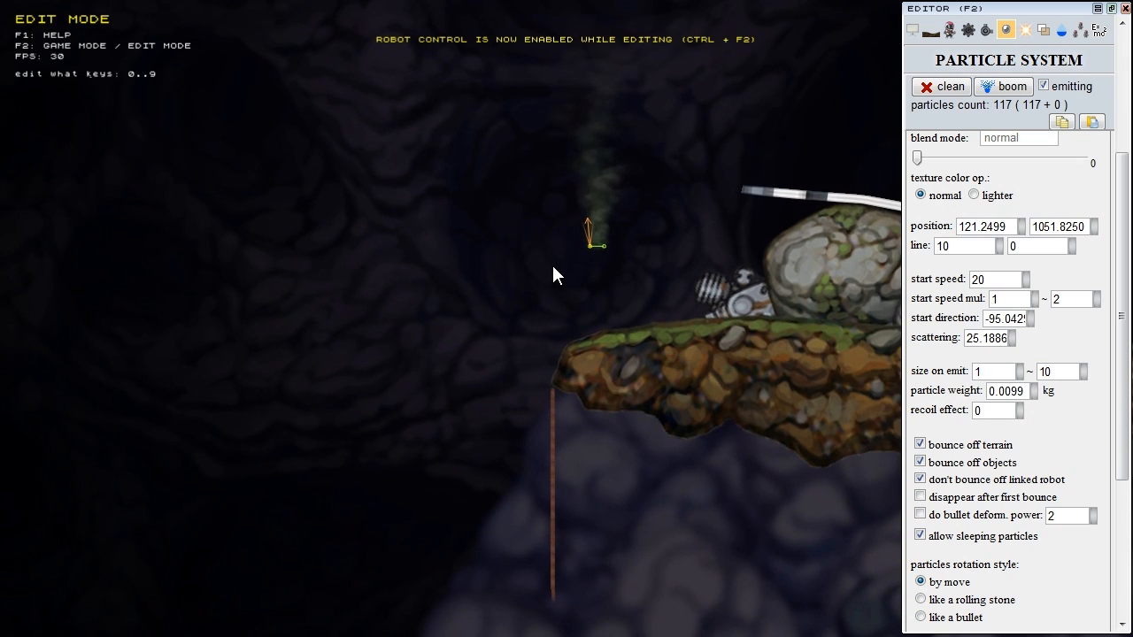
mouse_move(577, 251)
middle_down()
mouse_move(508, 292)
mouse_move(862, 122)
middle_up()
scroll(519, 257, down, 3)
middle_drag(354, 357, 547, 237)
key(0)
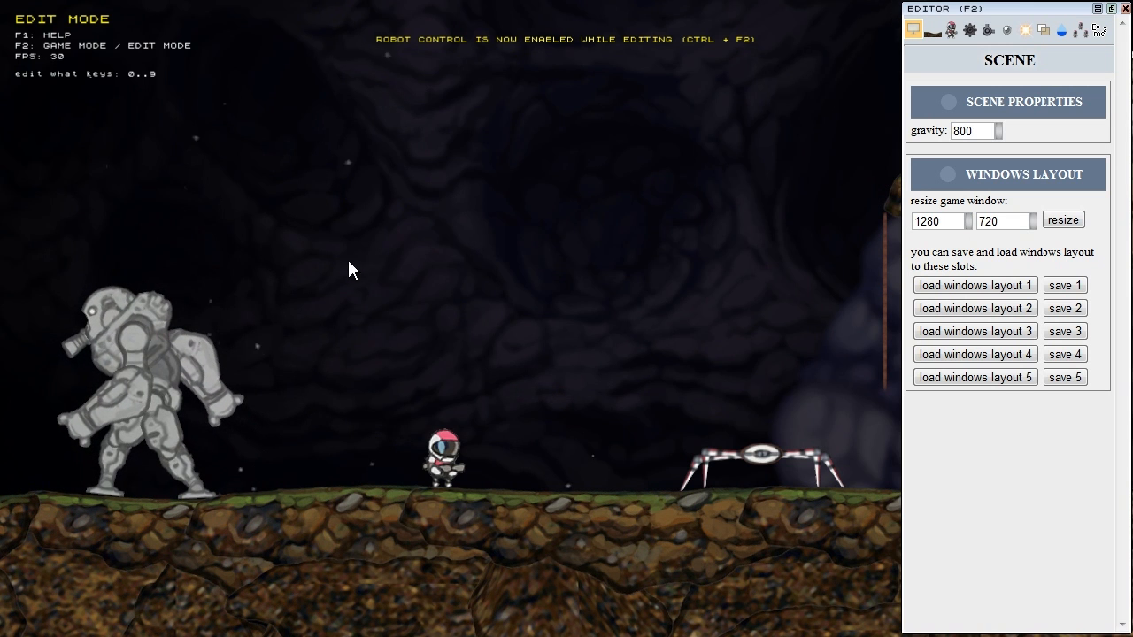
scroll(324, 428, up, 5)
scroll(323, 428, down, 3)
middle_drag(469, 312, 556, 166)
scroll(443, 284, up, 2)
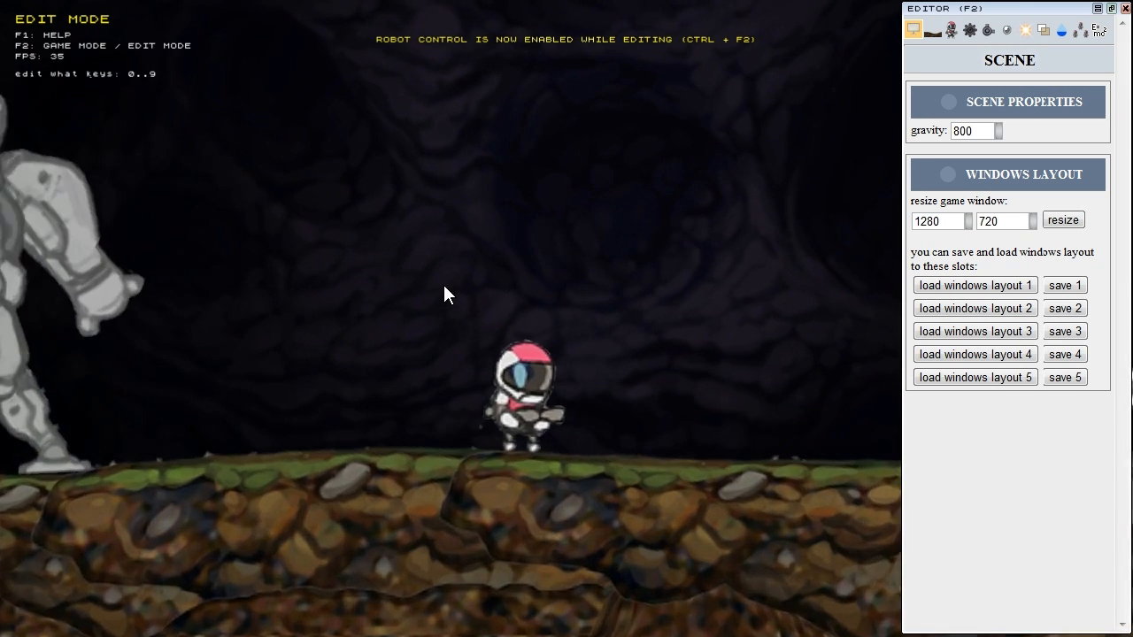
scroll(443, 284, up, 1)
middle_drag(340, 366, 580, 249)
middle_drag(426, 349, 446, 341)
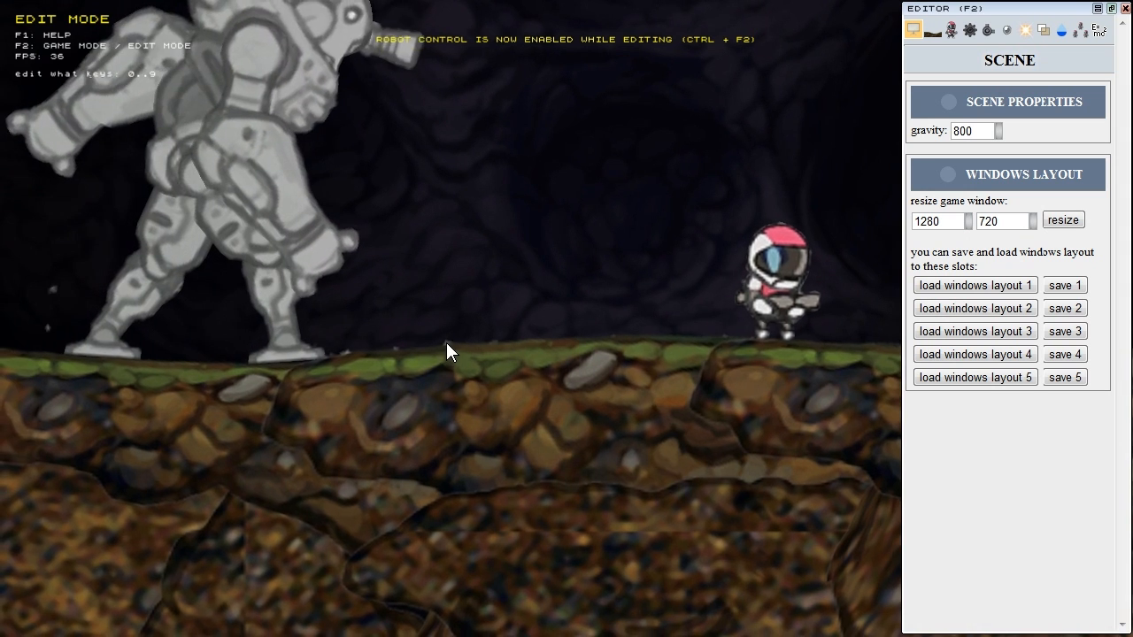
scroll(443, 342, up, 3)
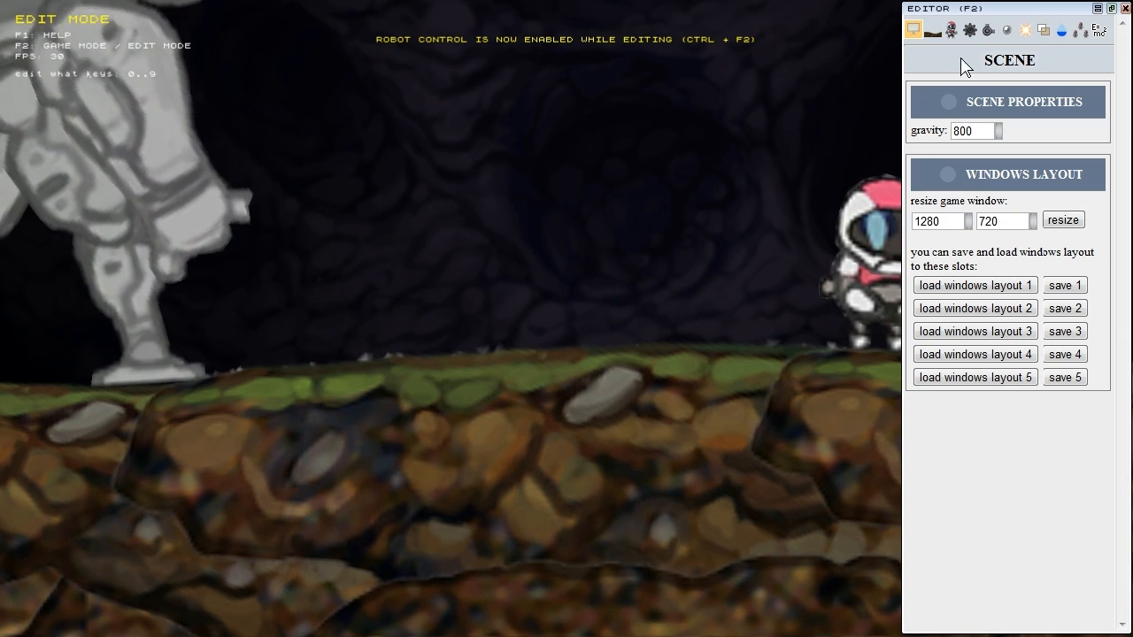
click(1008, 32)
middle_drag(603, 252, 266, 593)
scroll(513, 380, down, 4)
middle_drag(715, 193, 502, 445)
click(661, 364)
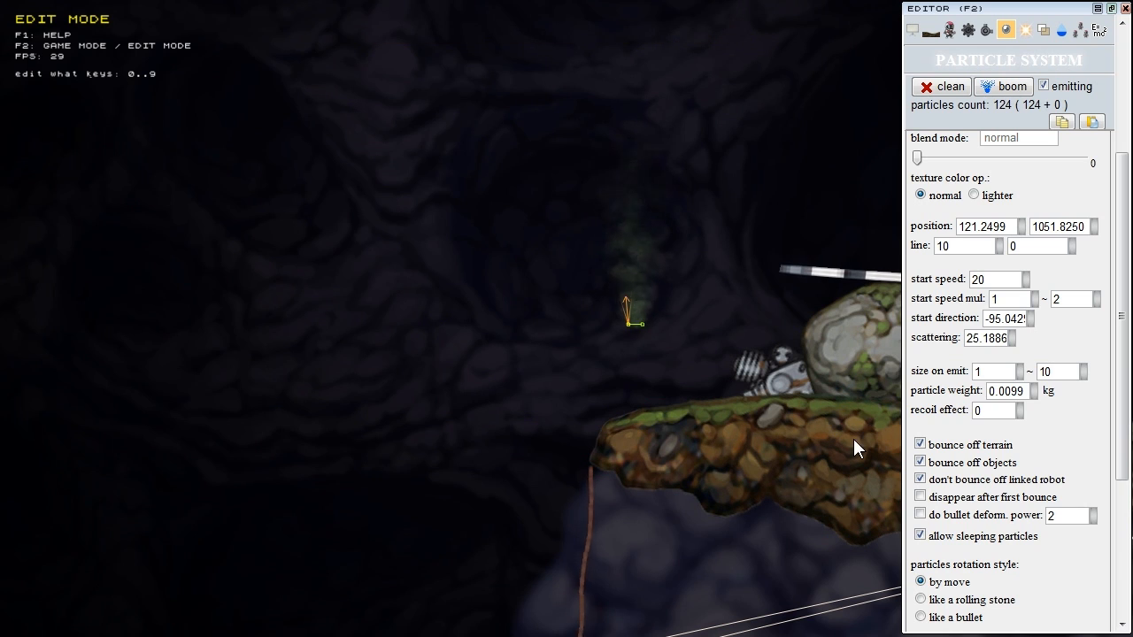
scroll(1018, 461, down, 3)
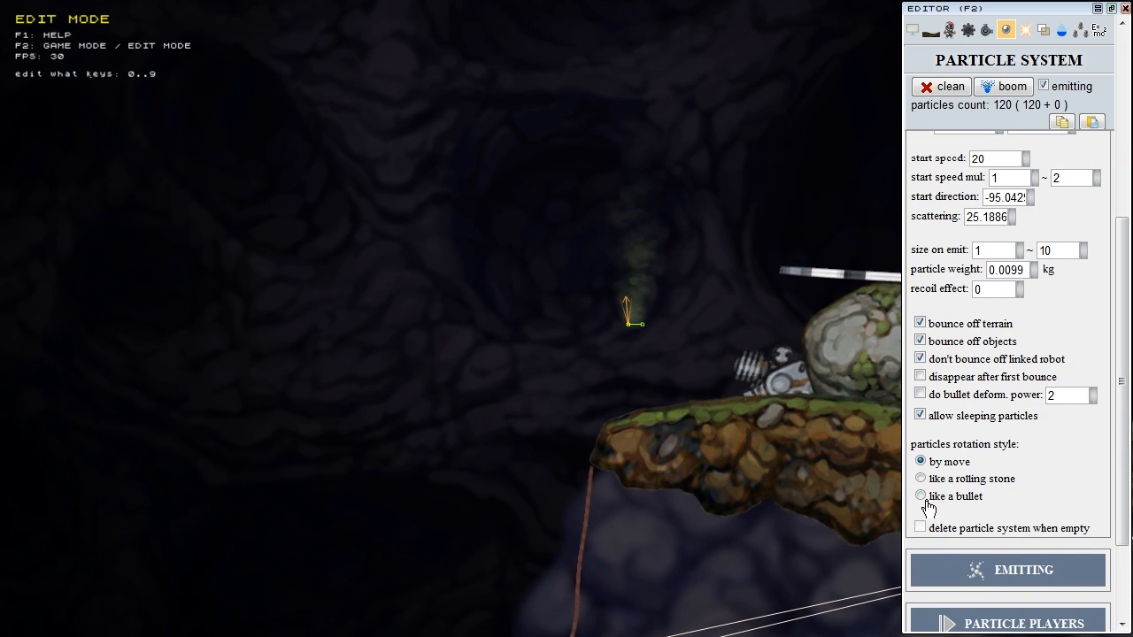
right_drag(628, 354, 500, 400)
scroll(572, 368, up, 3)
scroll(502, 398, up, 3)
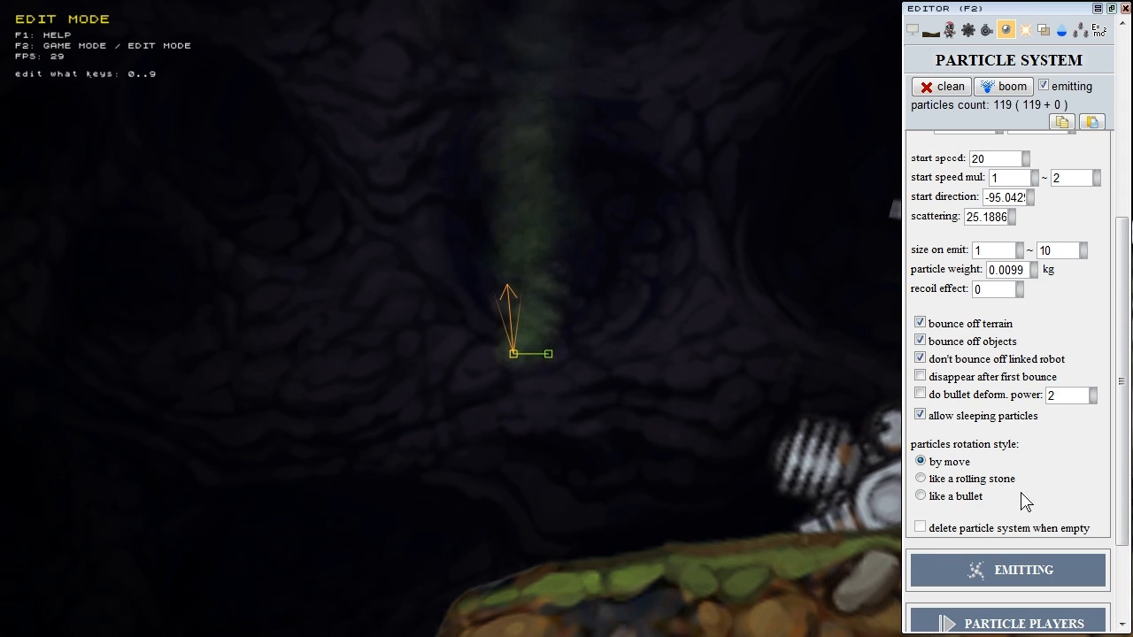
click(924, 479)
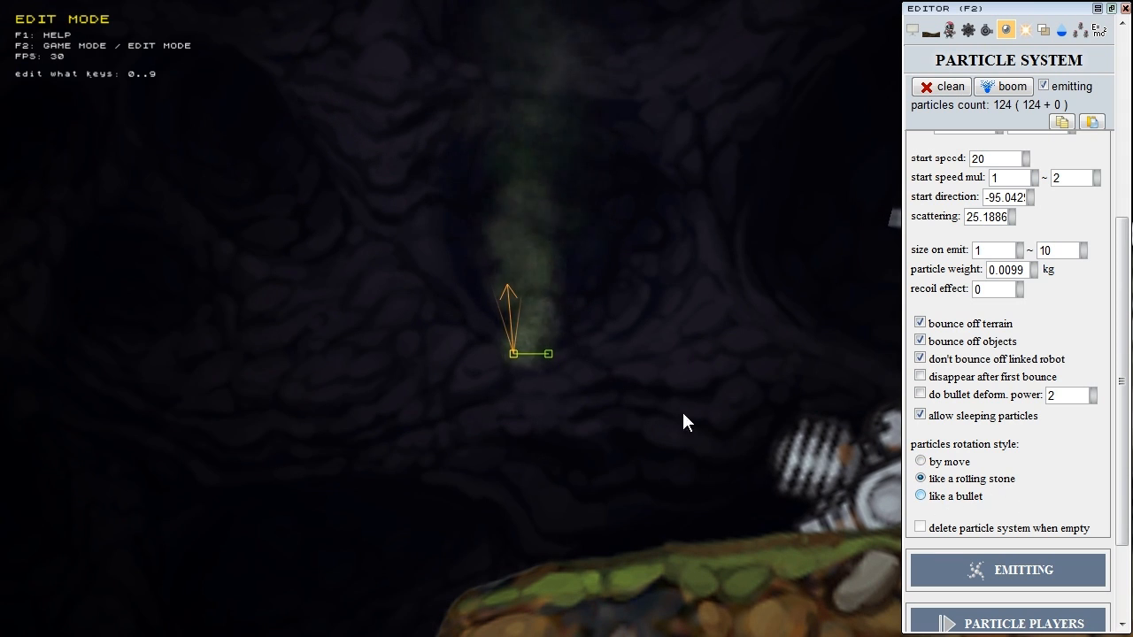
click(923, 496)
click(951, 462)
click(943, 479)
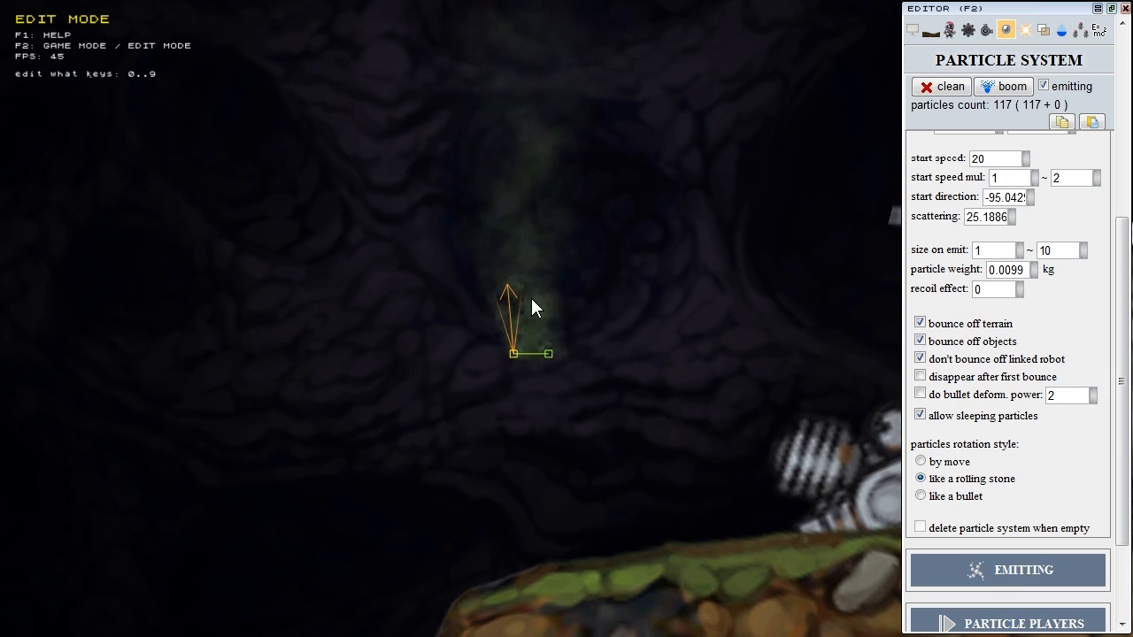
click(954, 461)
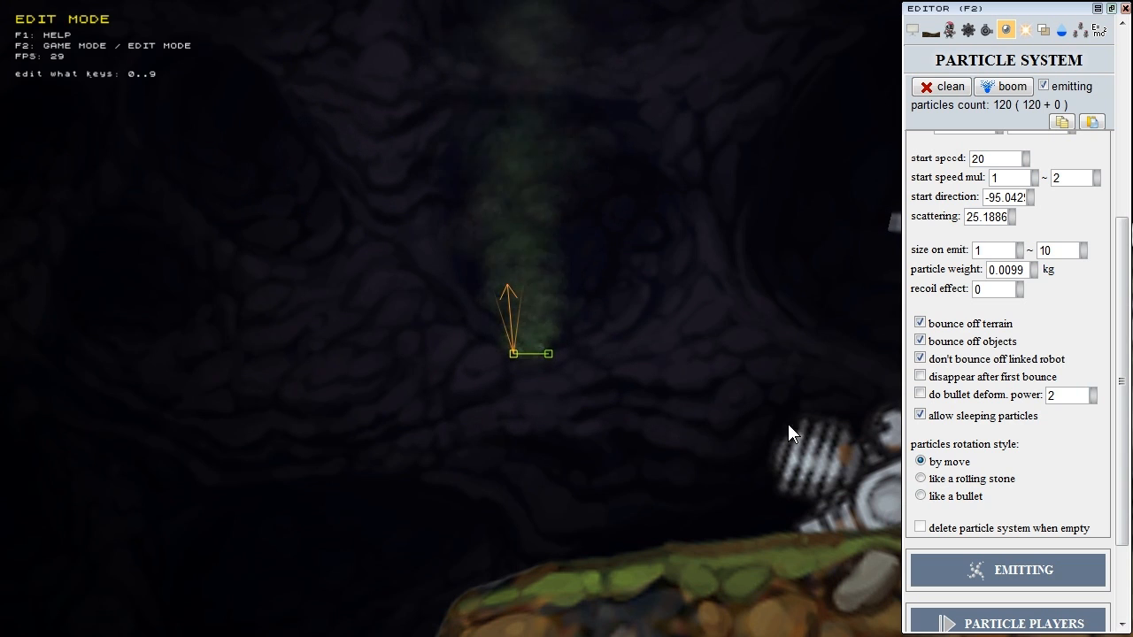
scroll(726, 384, down, 6)
right_drag(731, 375, 150, 285)
right_drag(677, 322, 332, 353)
scroll(621, 322, up, 7)
right_drag(620, 323, 426, 372)
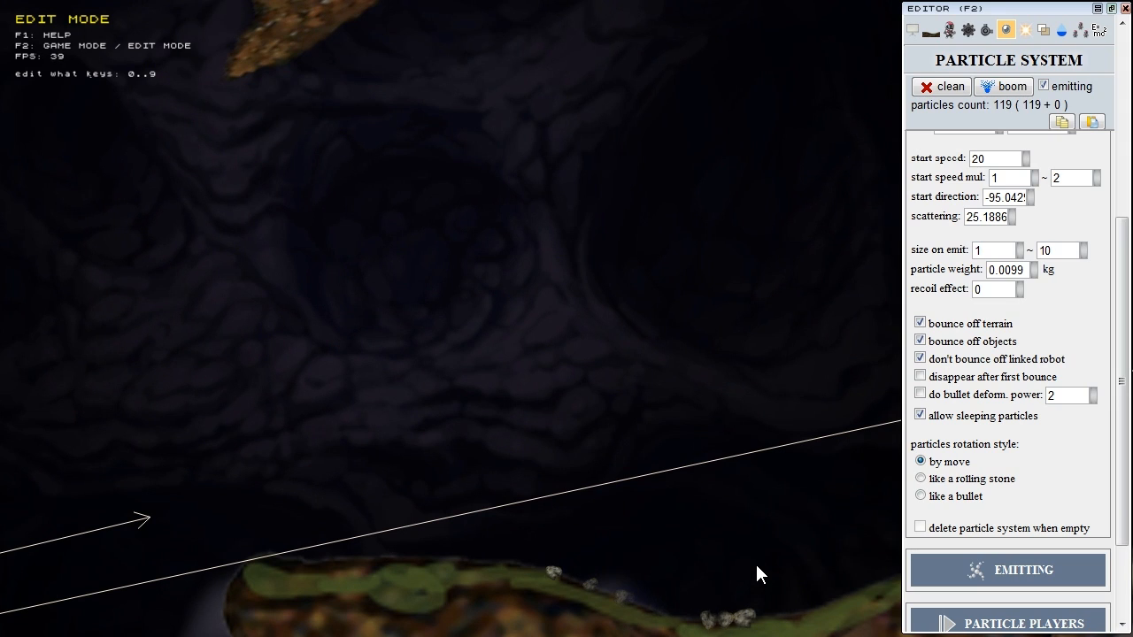
Step: Enable robot control while editing with Ctrl+F2, select the firing-line particle system, and switch to game mode
scroll(725, 495, down, 6)
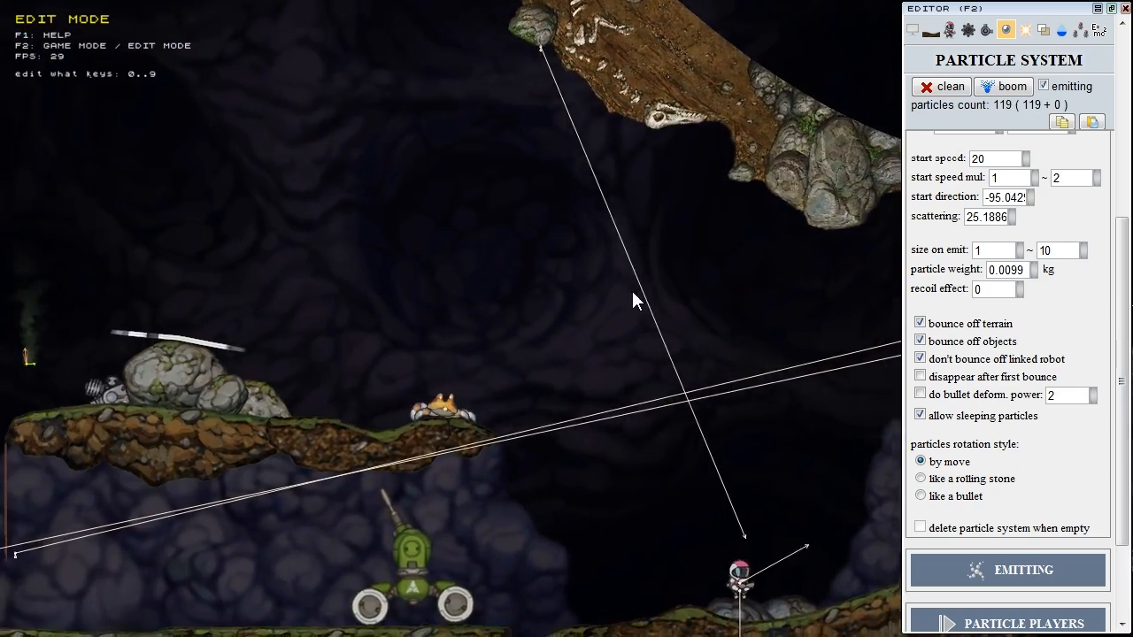
middle_drag(631, 290, 363, 353)
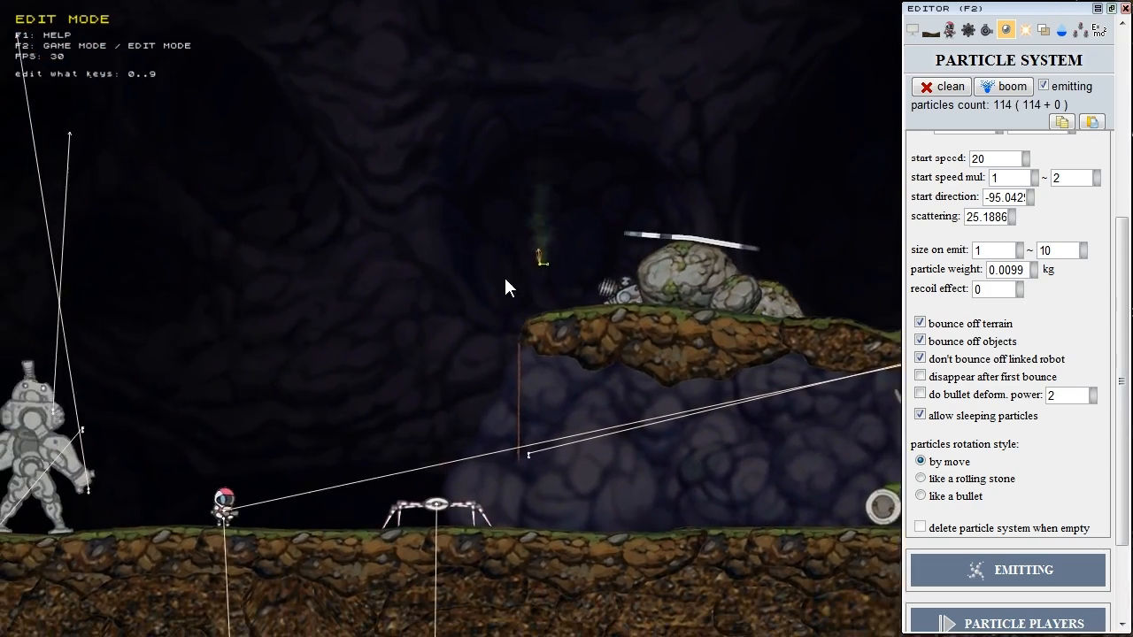
middle_drag(491, 411, 420, 417)
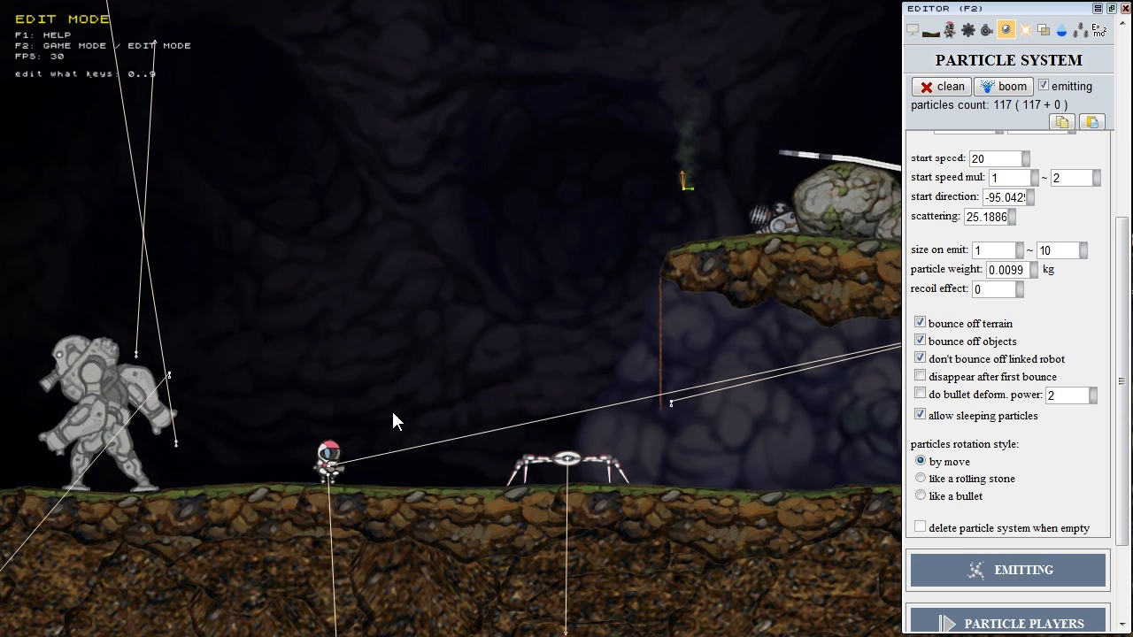
key(ctrl+F2)
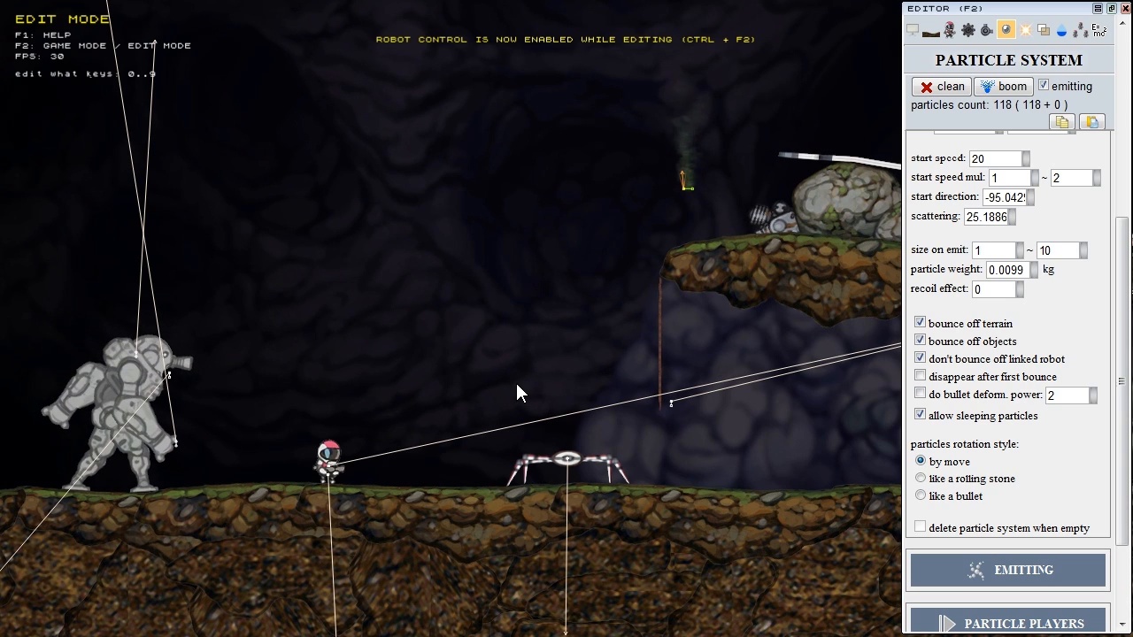
click(328, 464)
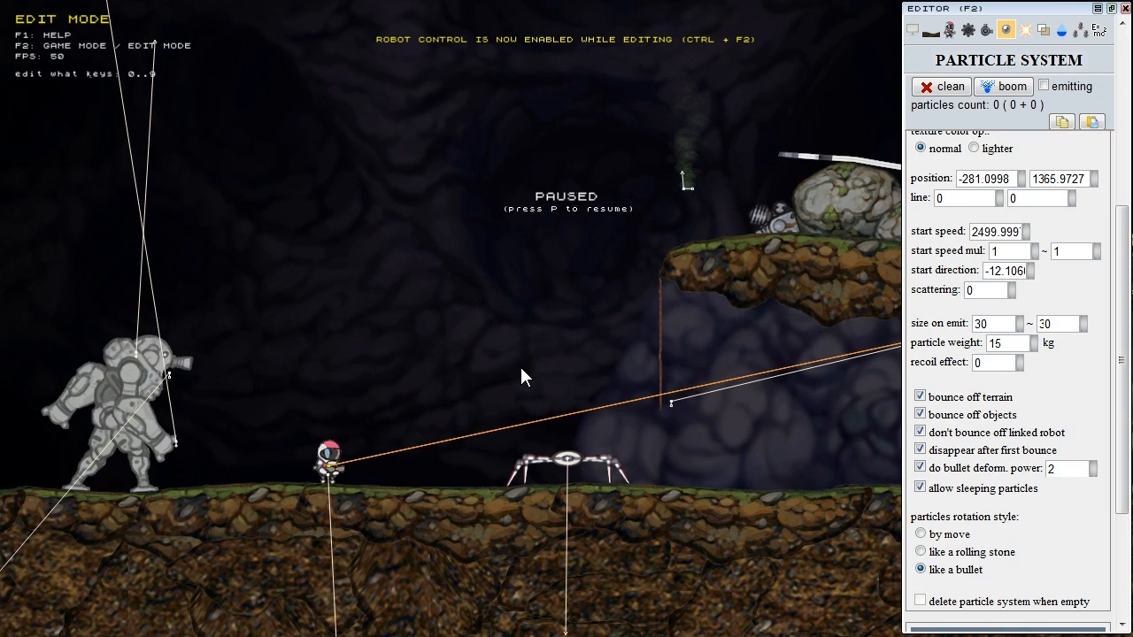
key(F2)
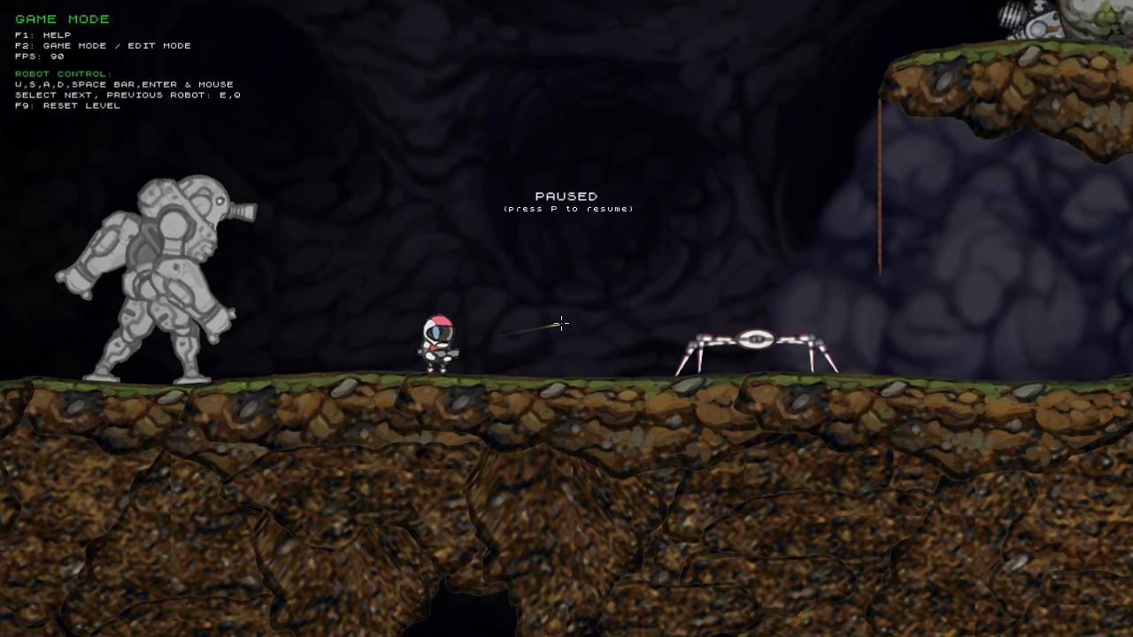
Step: Return to edit mode and select the green smoke emitter to load its 'smoke' particle system
key(F2)
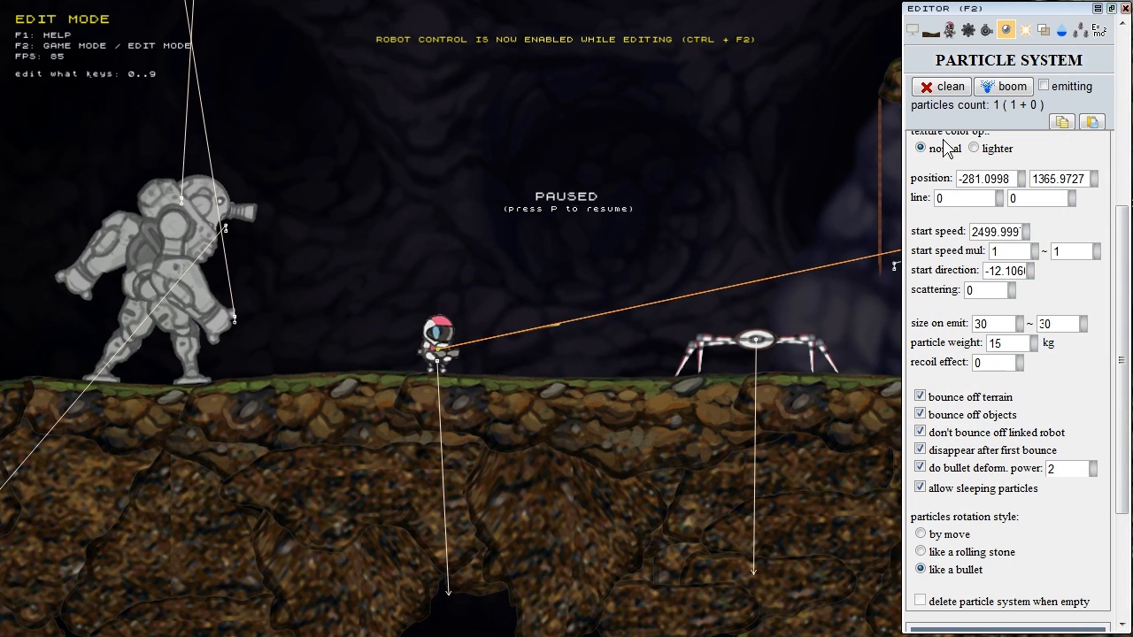
click(1126, 134)
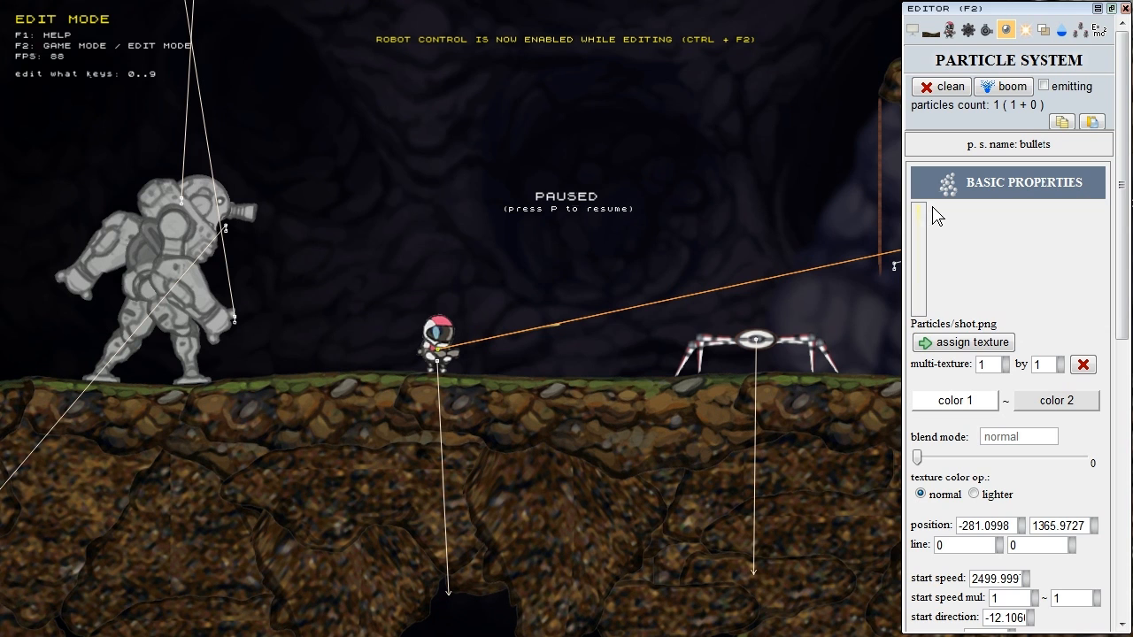
middle_drag(706, 192, 692, 203)
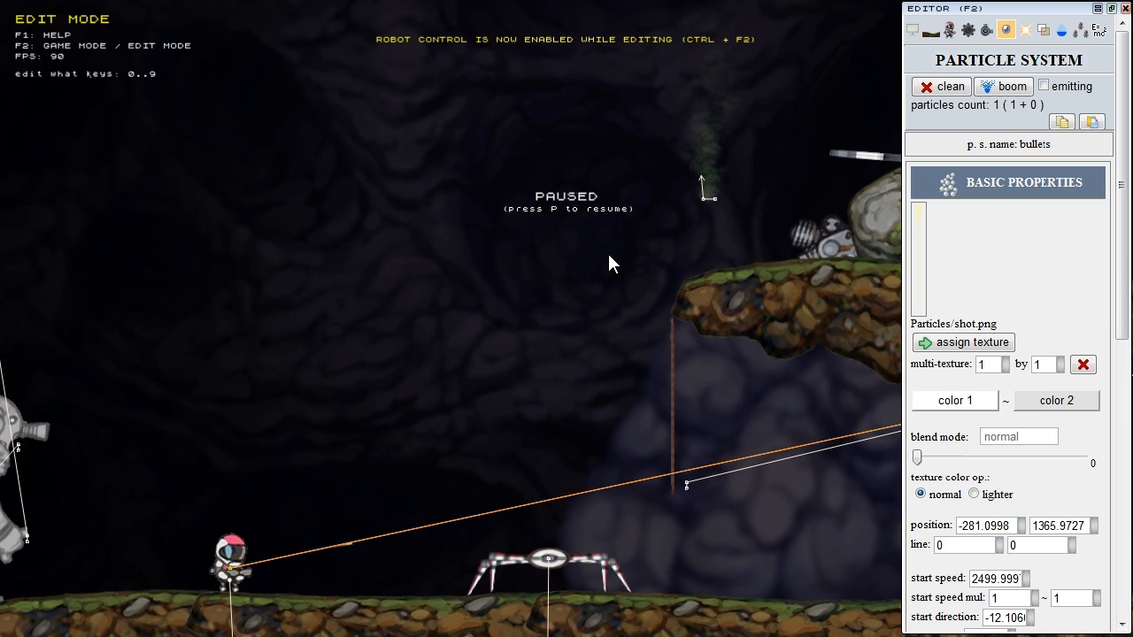
click(703, 198)
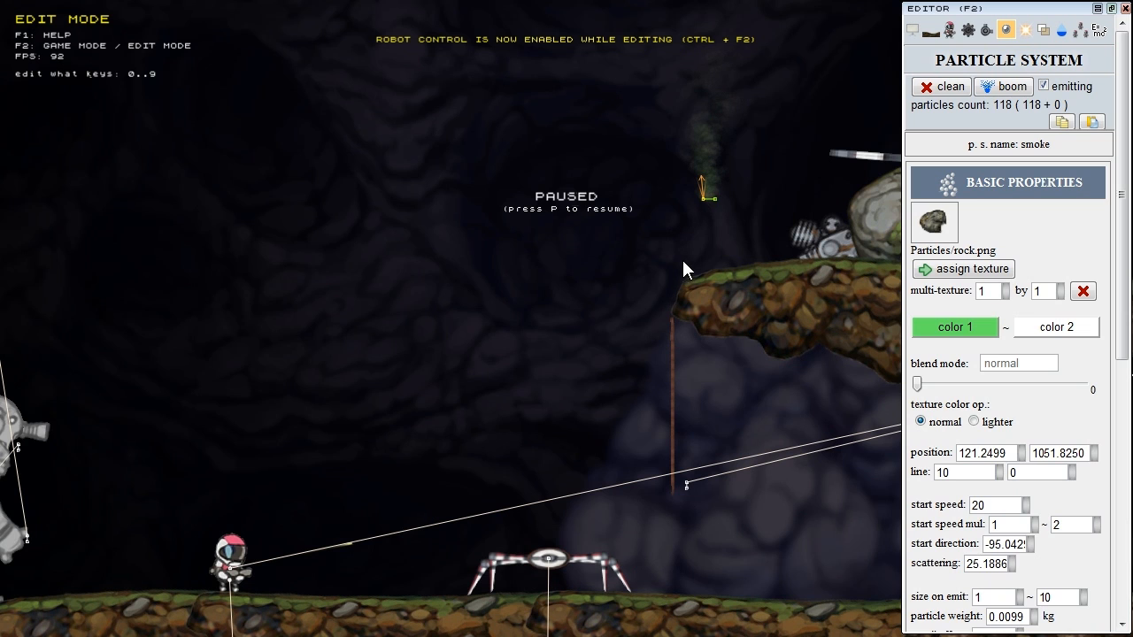
Step: Resume the paused game with P so the smoke animates, and centre the emitter in view
key(p)
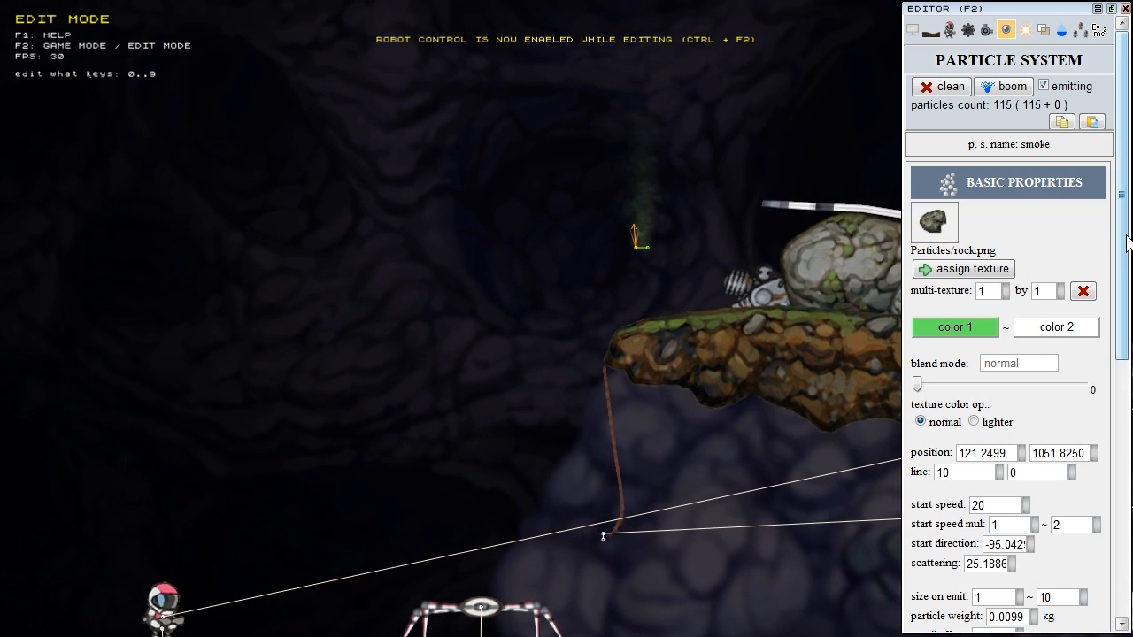
scroll(1128, 313, down, 3)
scroll(1128, 313, down, 2)
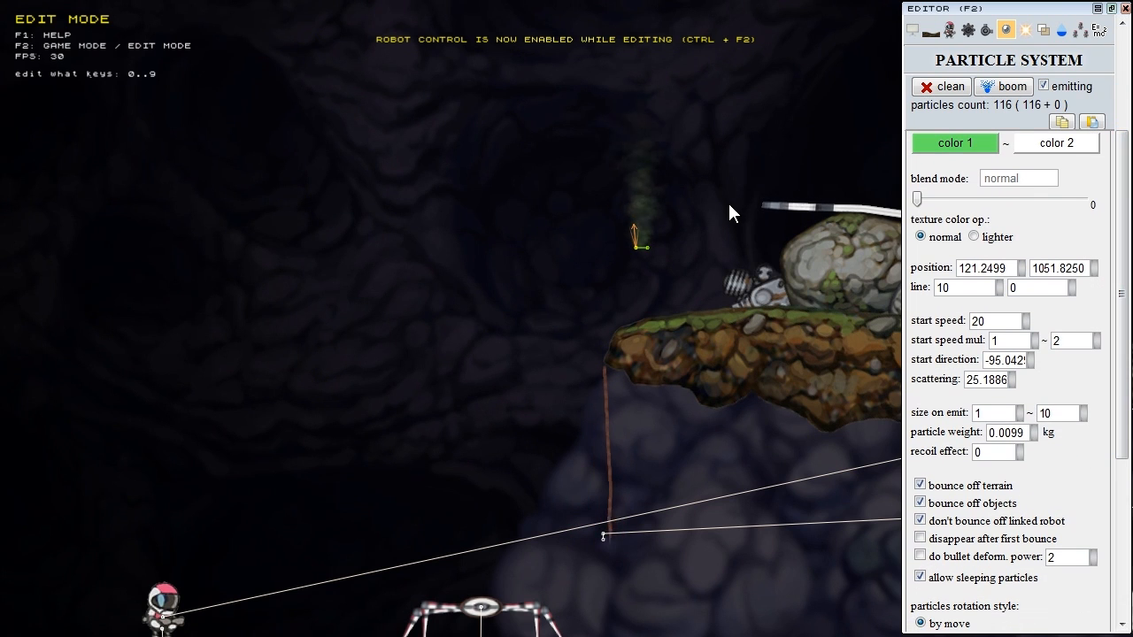
scroll(985, 435, down, 8)
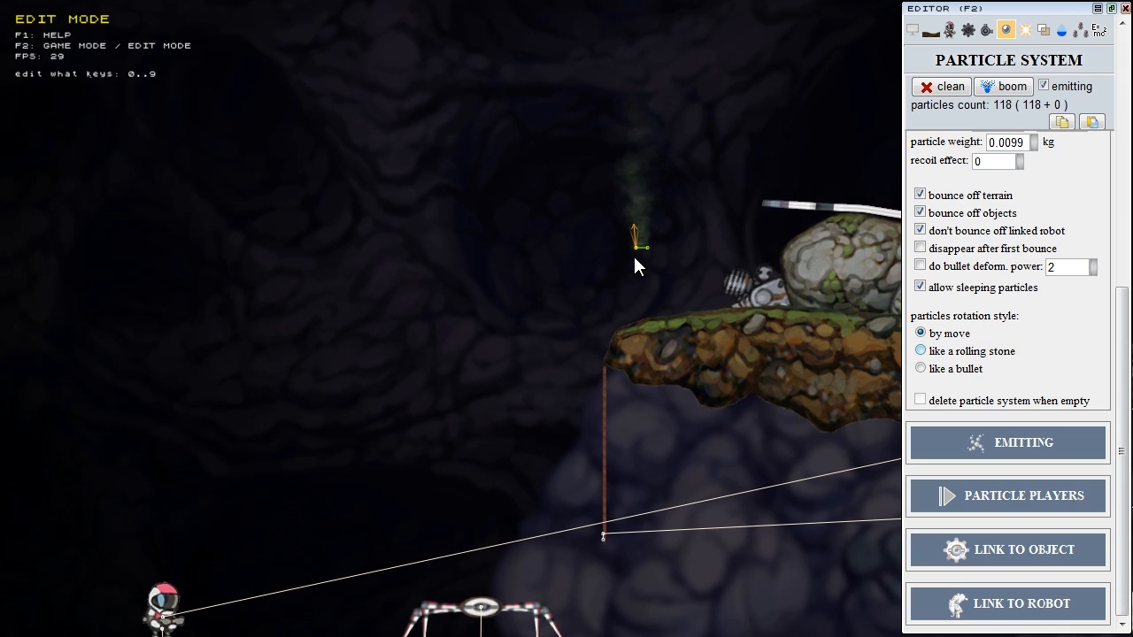
right_drag(633, 256, 476, 355)
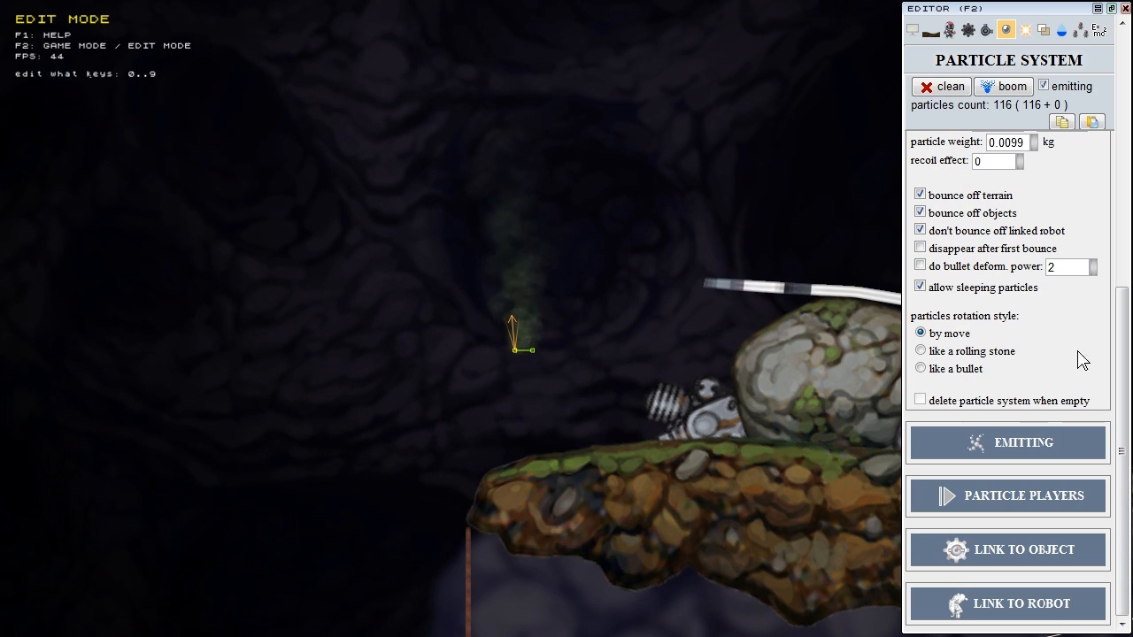
Step: Collapse the smoke system's BASIC PROPERTIES section
drag(1119, 296, 1126, 107)
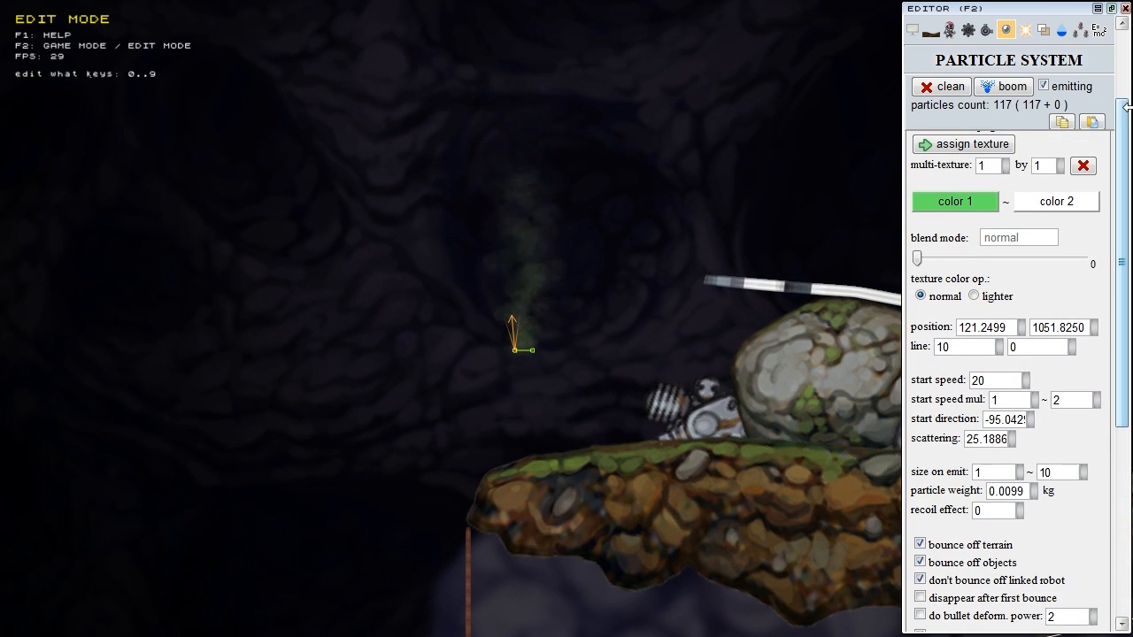
scroll(1069, 136, up, 1)
click(1059, 148)
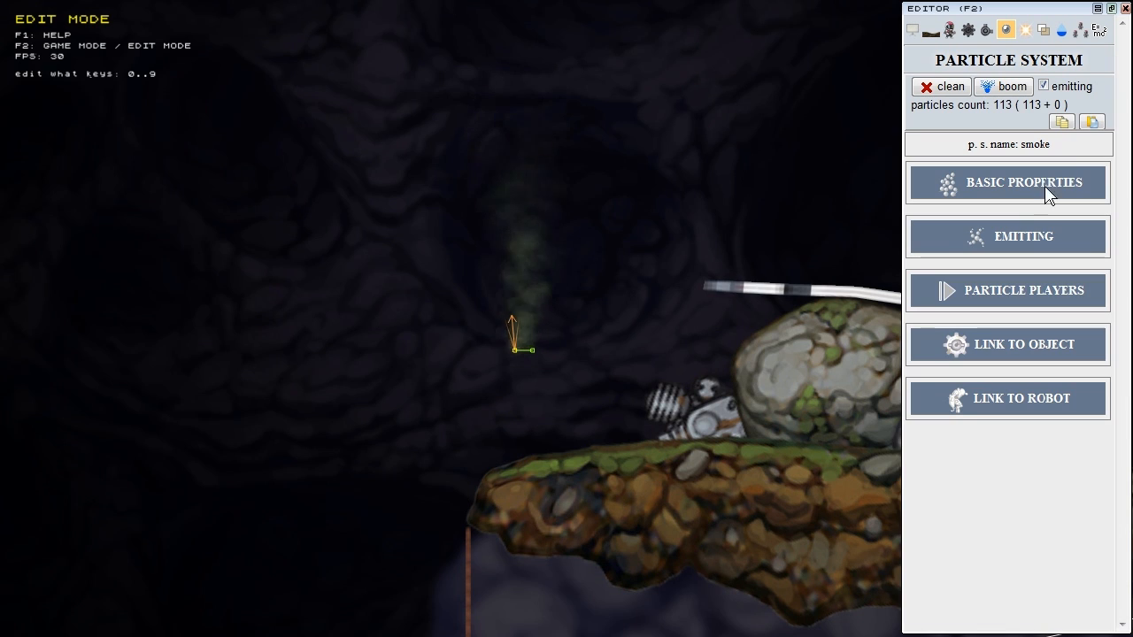
Step: Expand the smoke's EMITTING settings and fire a one-off burst with 'boom particles now'
click(1019, 237)
scroll(1017, 212, down, 1)
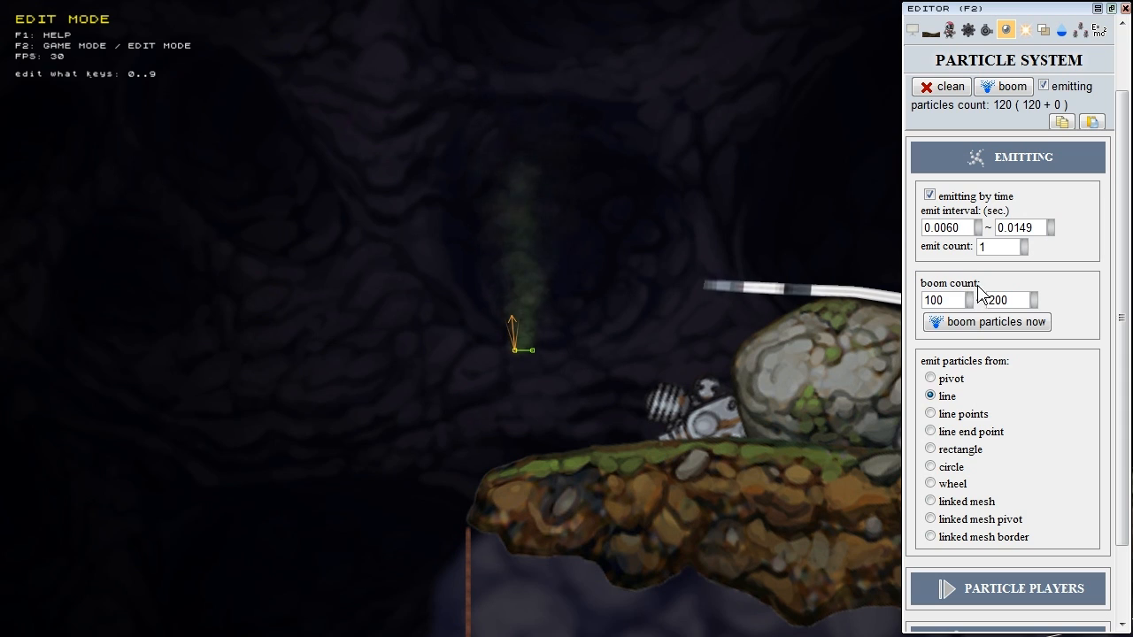
click(973, 323)
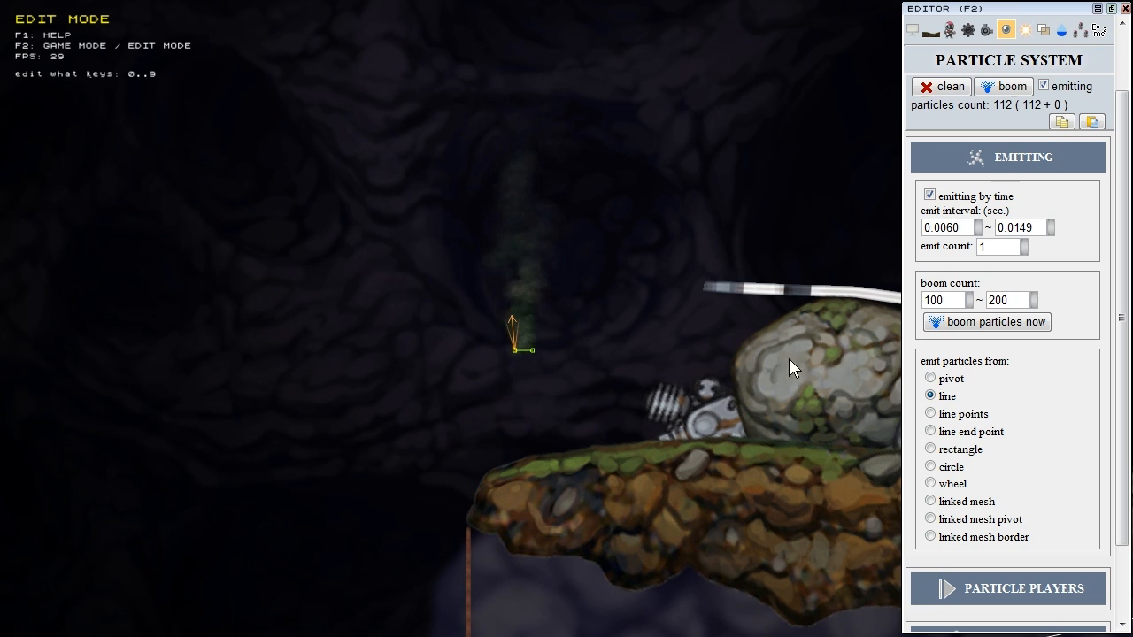
scroll(535, 359, up, 2)
scroll(520, 366, up, 2)
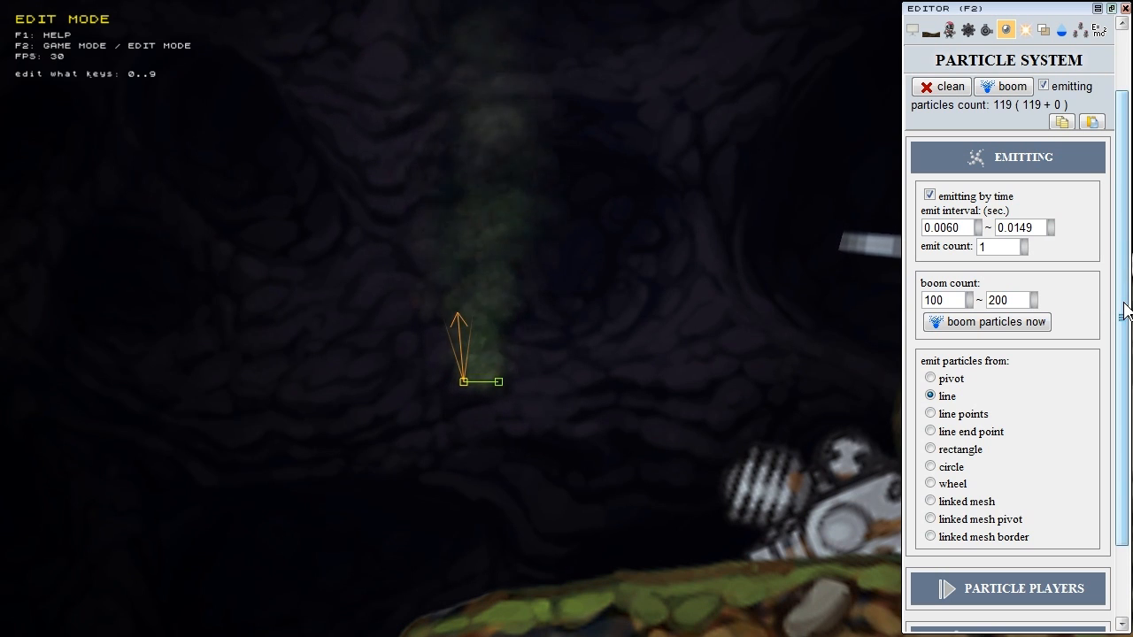
scroll(1121, 314, down, 2)
Step: Uncheck 'do gravity' in the smoke's vector gravity player and shorten the direction arrow
click(1023, 495)
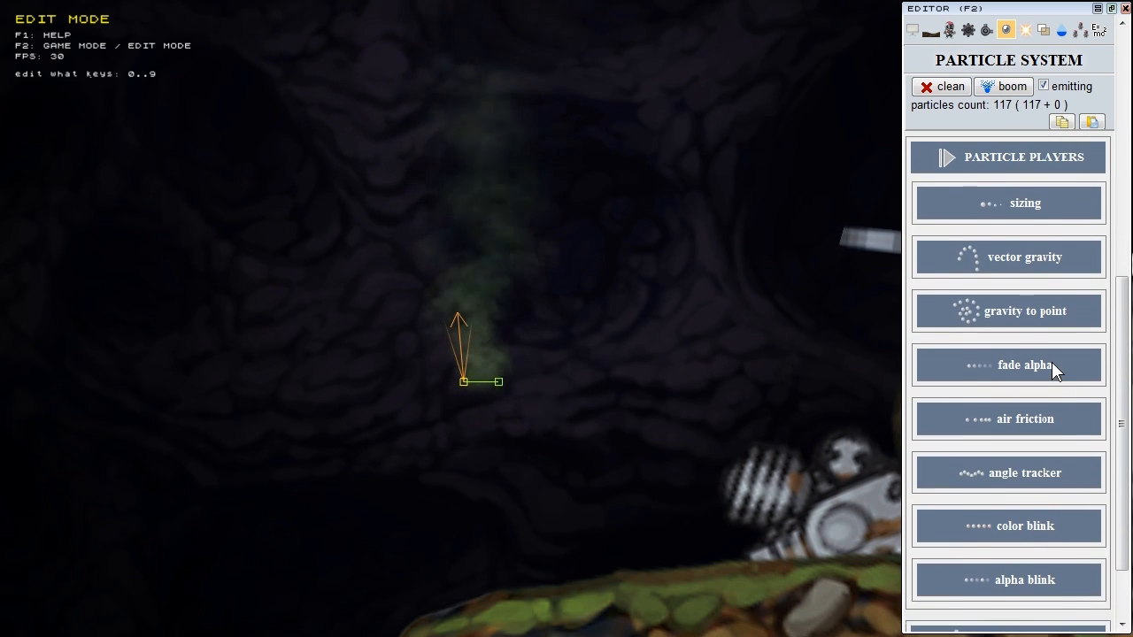
click(1036, 261)
scroll(1047, 263, down, 1)
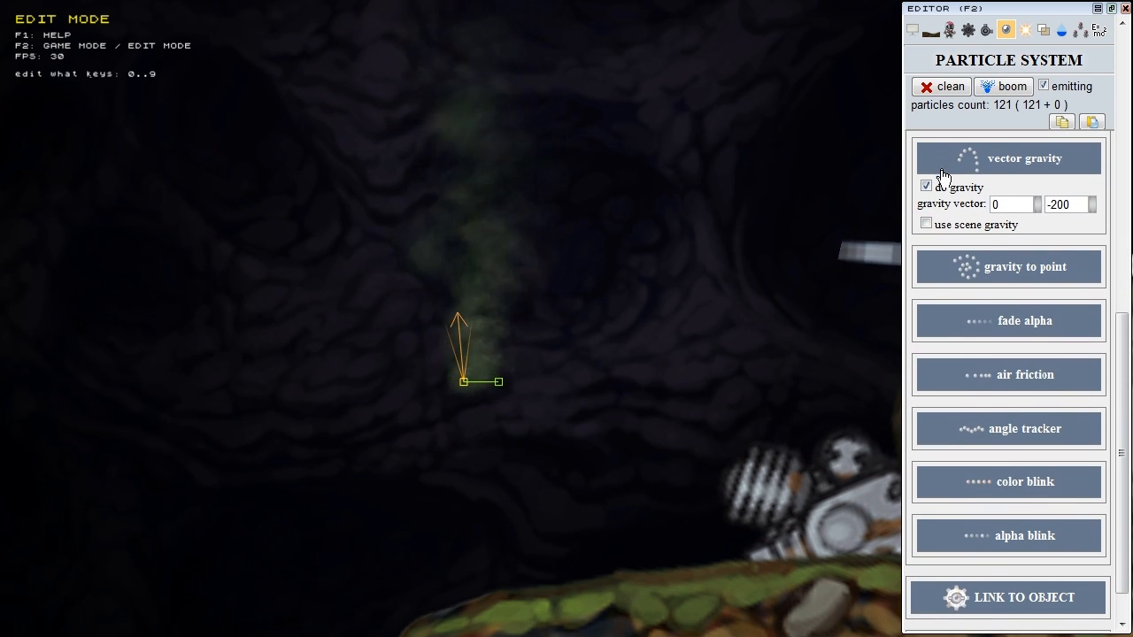
click(925, 186)
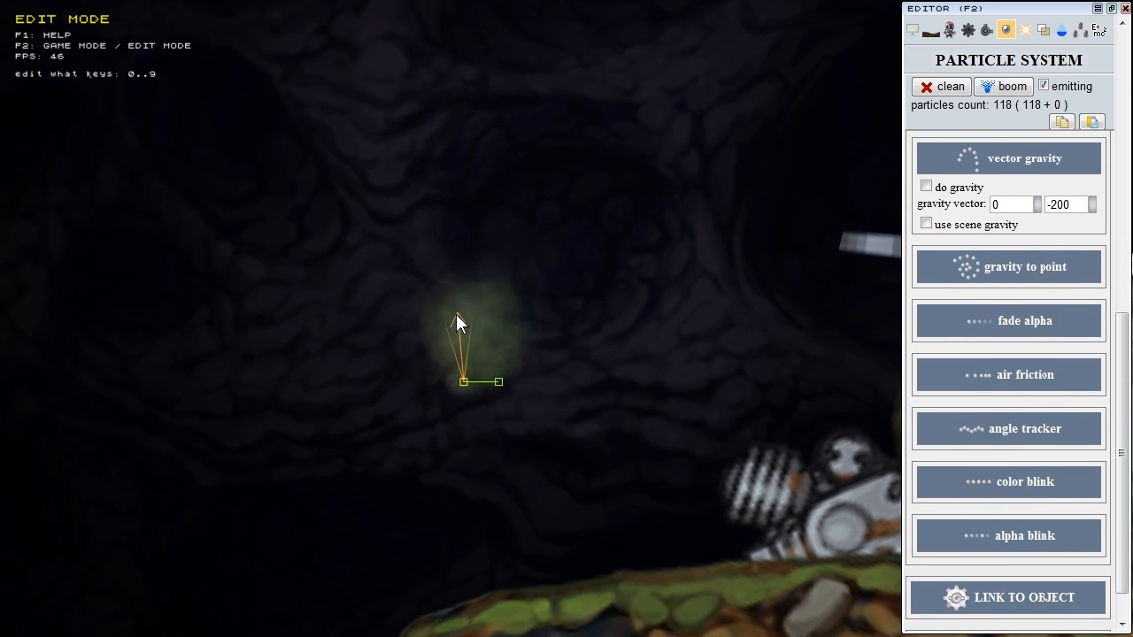
drag(457, 316, 456, 359)
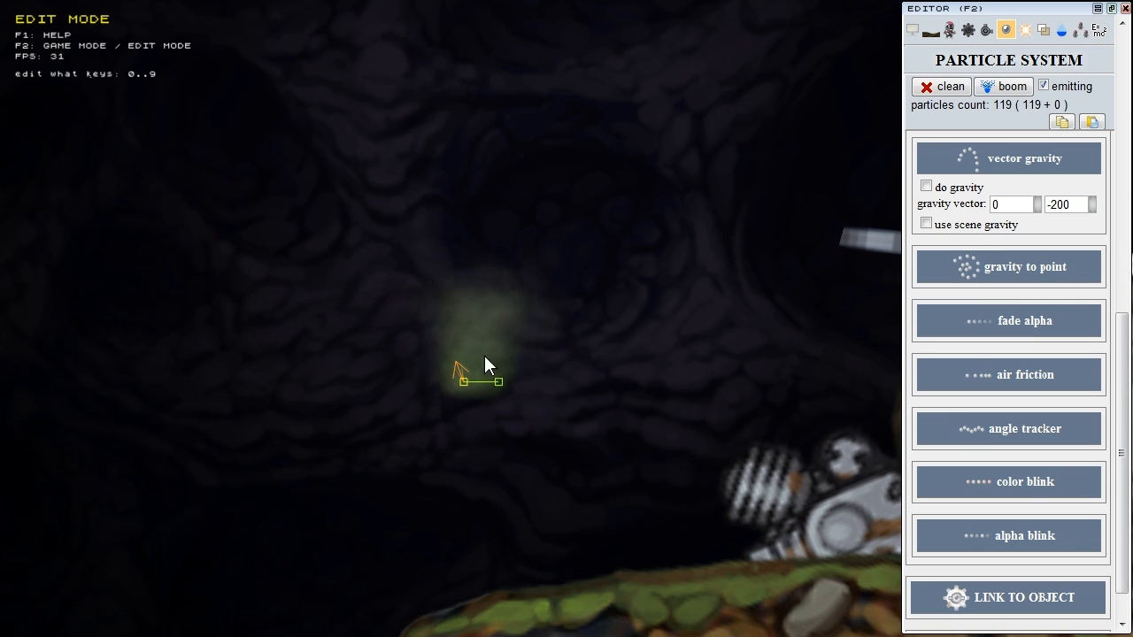
Step: Lengthen the emitter line to the right, raise it, and emit particles from the whole line
scroll(1097, 319, up, 4)
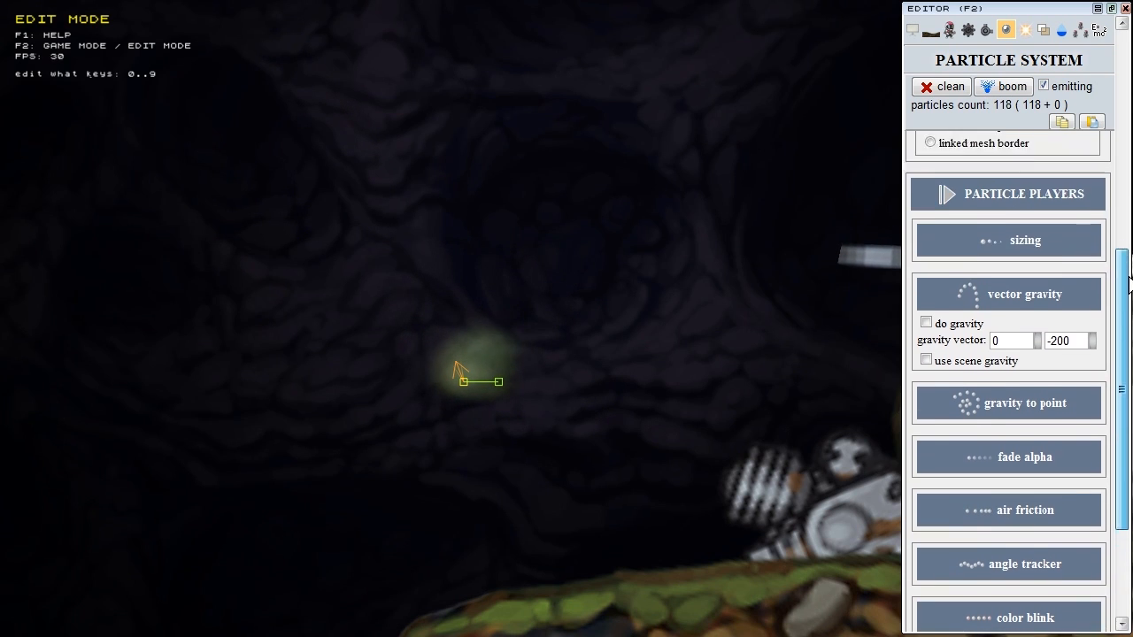
click(983, 299)
scroll(973, 265, down, 3)
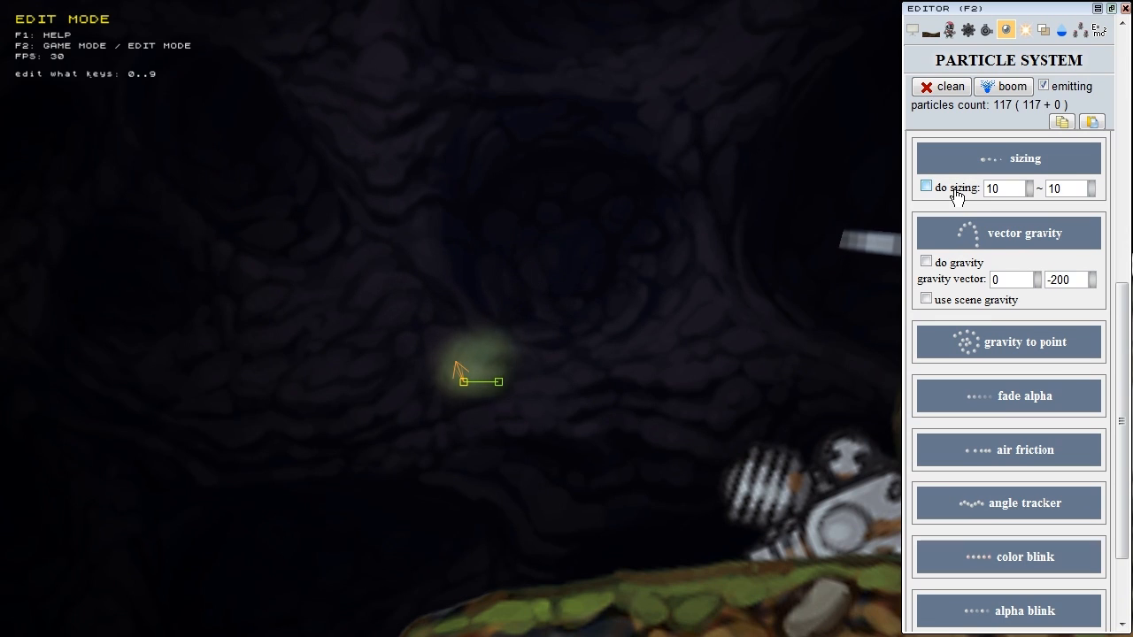
scroll(1122, 272, up, 5)
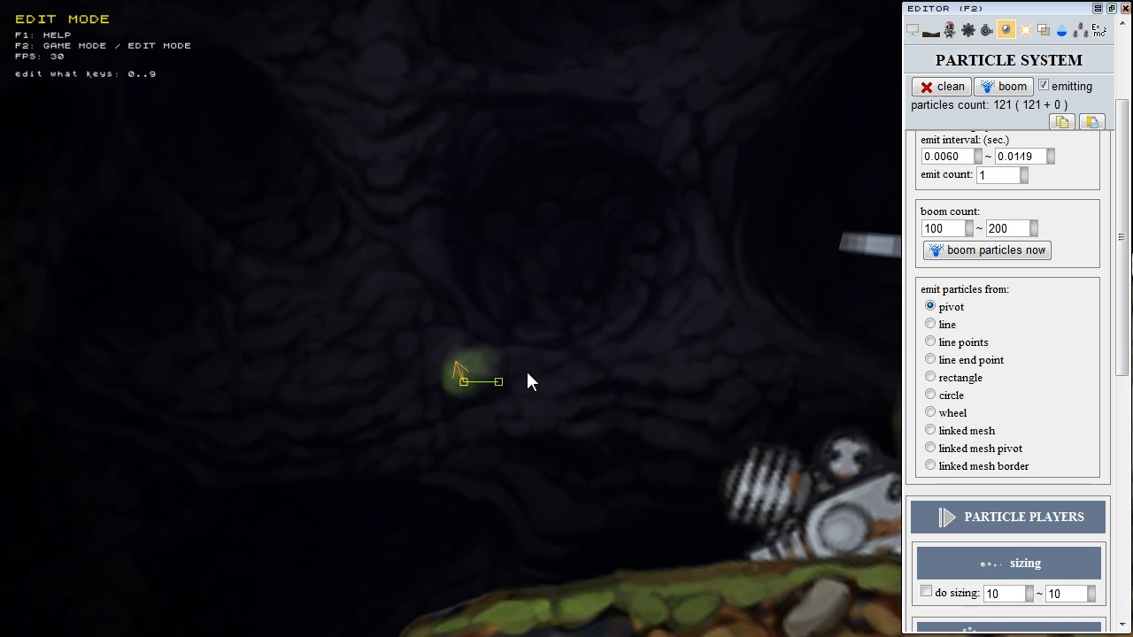
drag(497, 385, 622, 373)
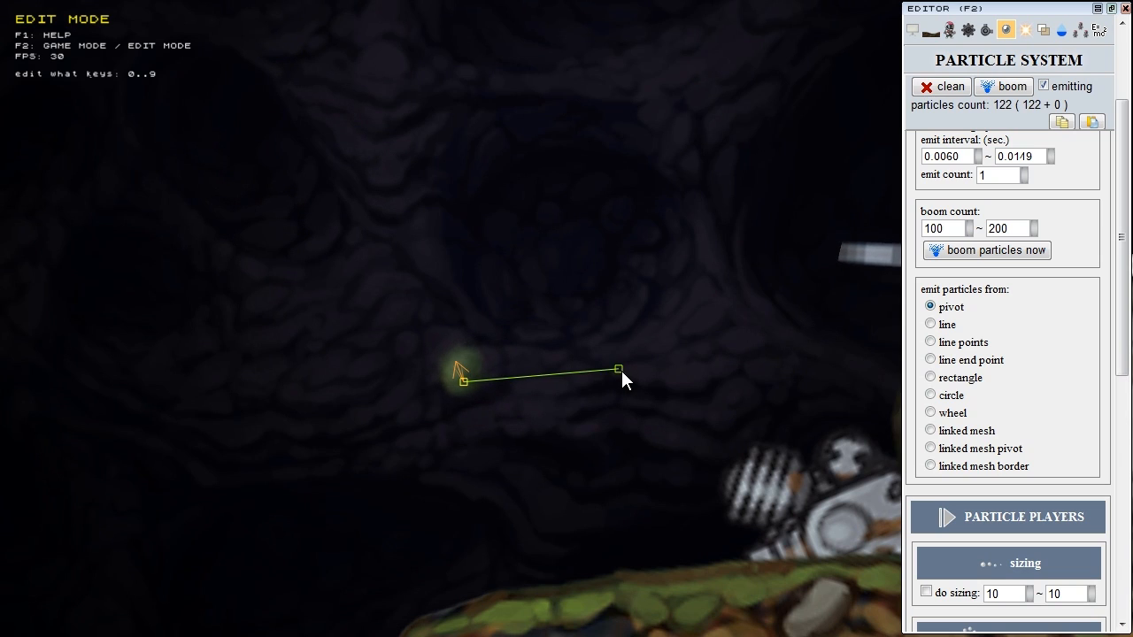
scroll(469, 390, up, 3)
drag(421, 407, 424, 332)
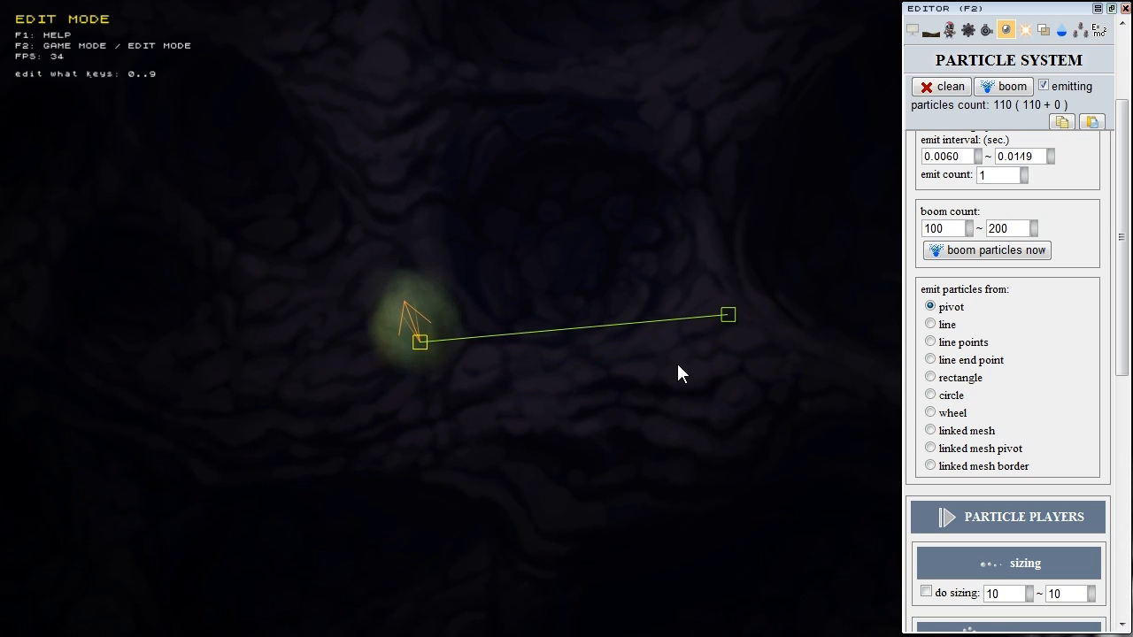
click(945, 327)
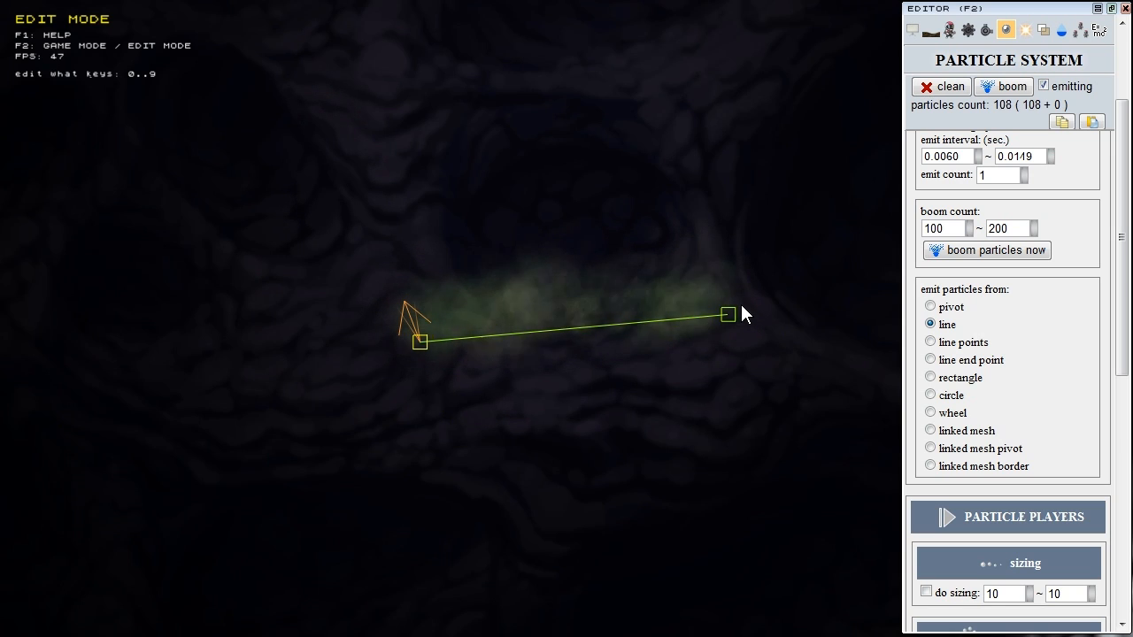
Step: Try line end point and rectangle emission, swing the line end up and back, then pick circle
click(967, 344)
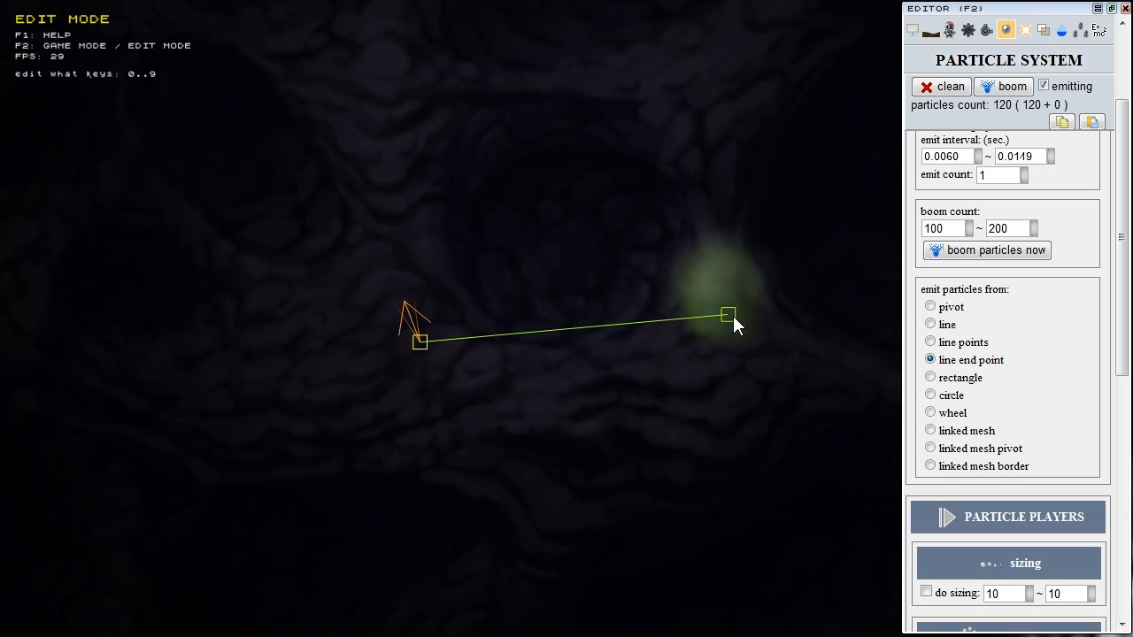
click(951, 379)
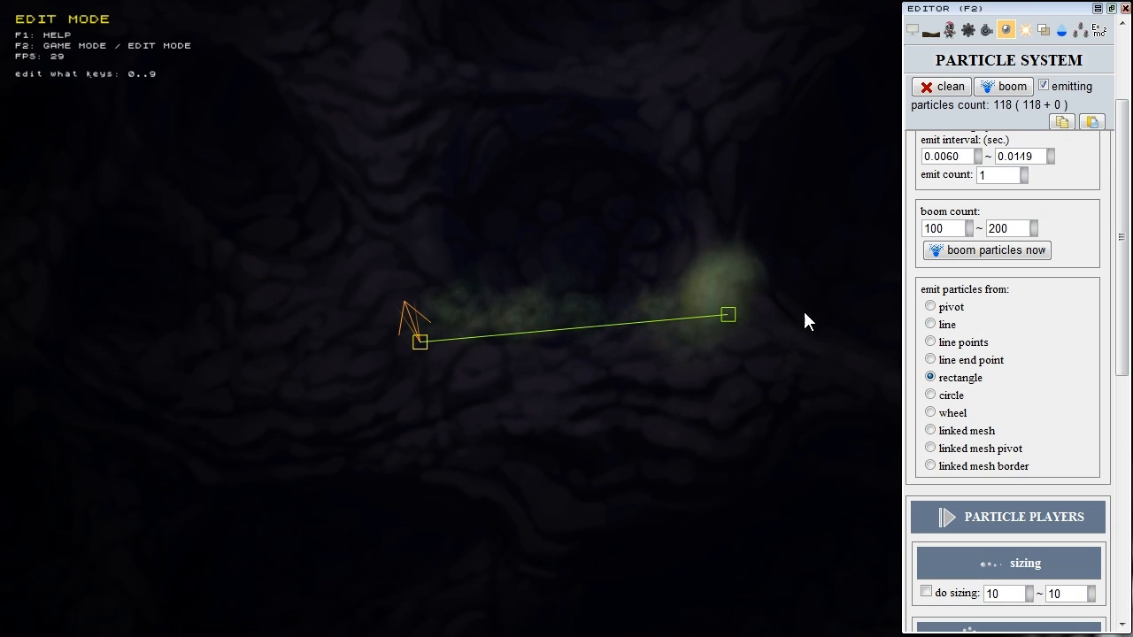
drag(730, 315, 752, 160)
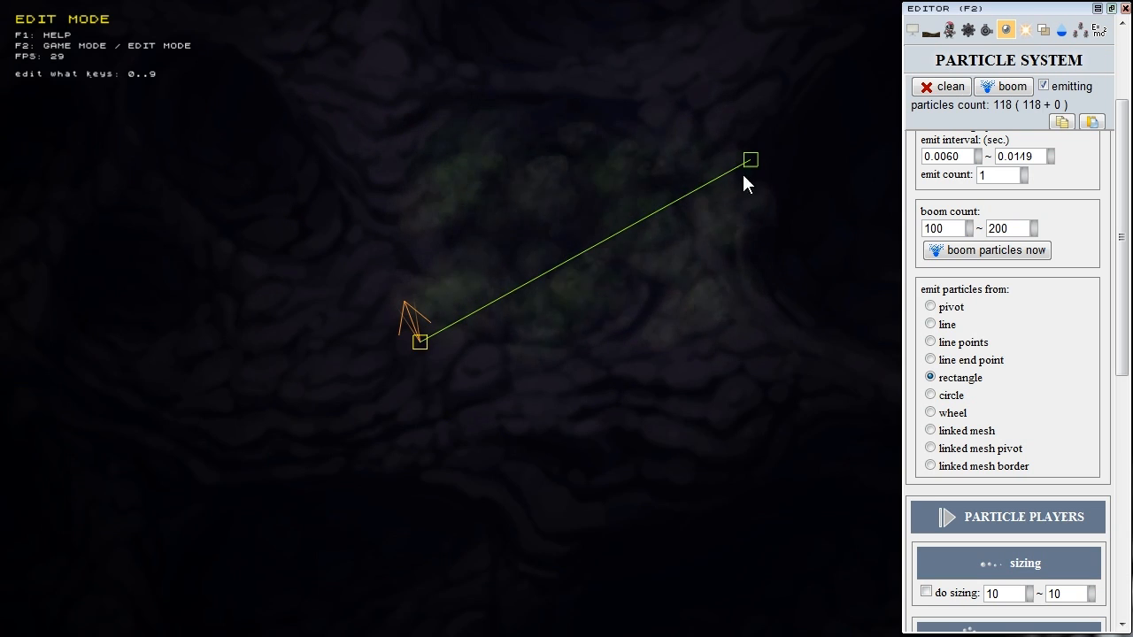
drag(752, 165, 603, 217)
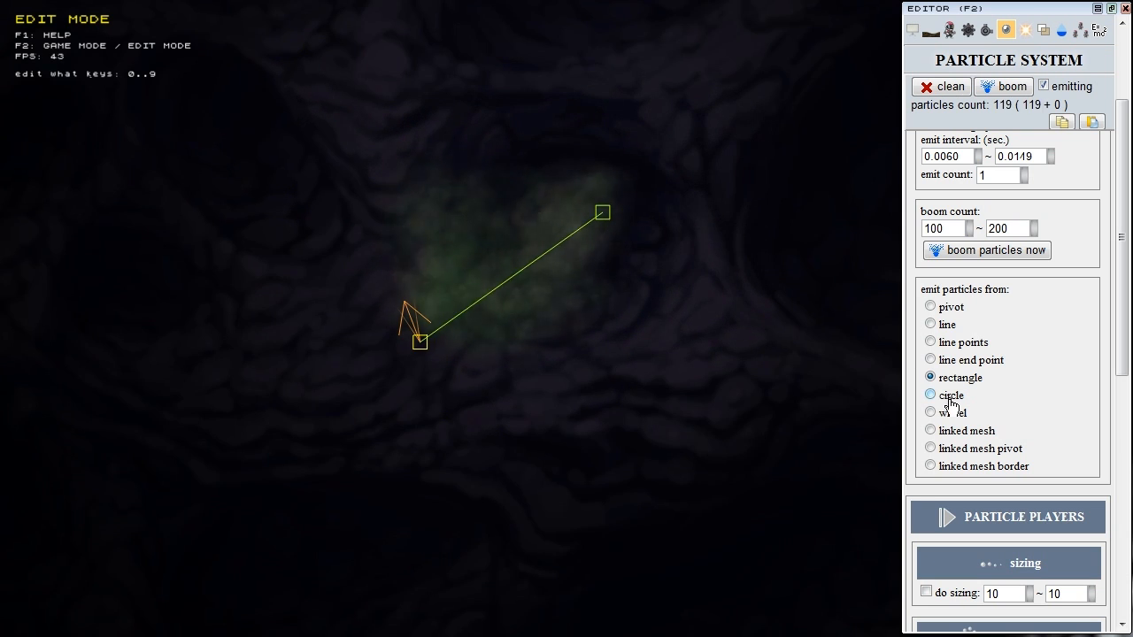
click(932, 396)
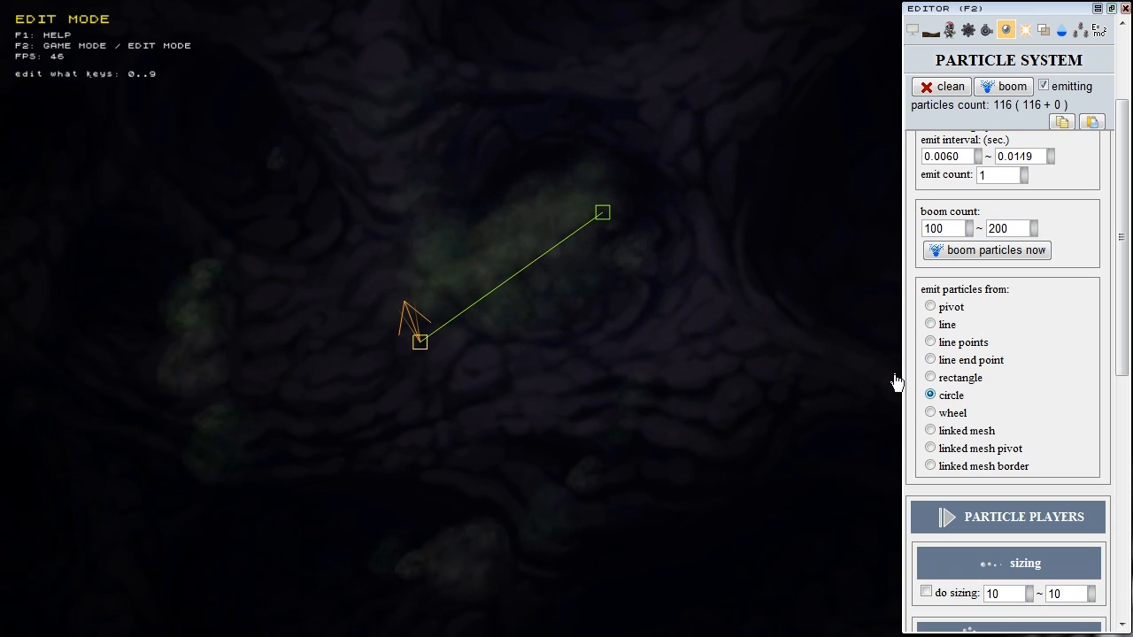
Step: Shorten the line, move the emitter up-right, and switch emission through wheel to pivot only
click(945, 378)
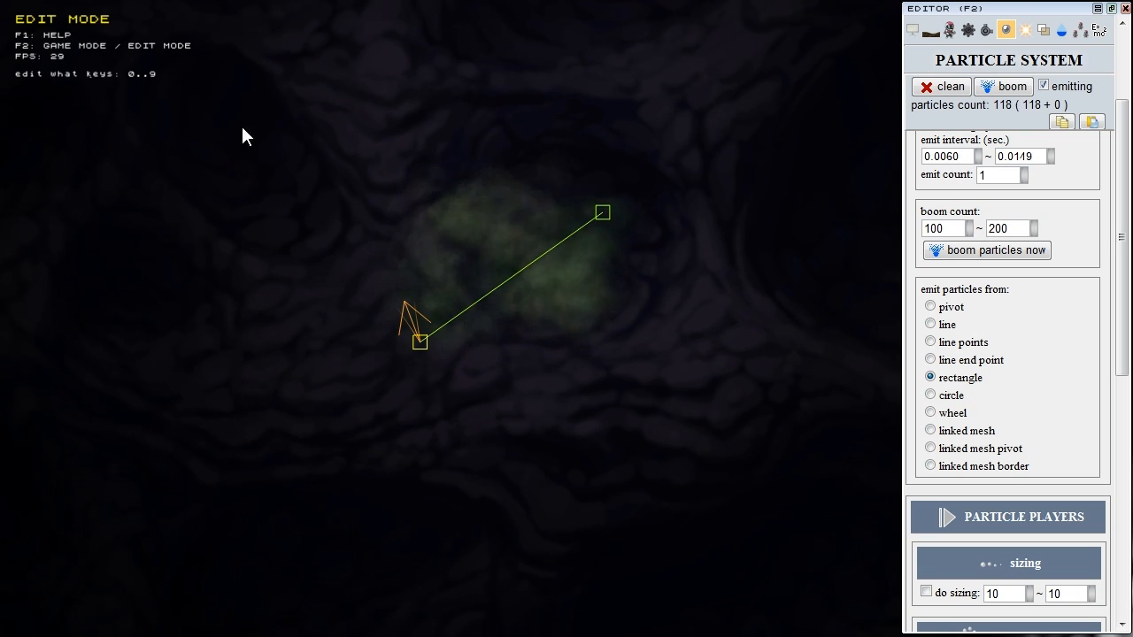
click(931, 395)
drag(595, 215, 545, 255)
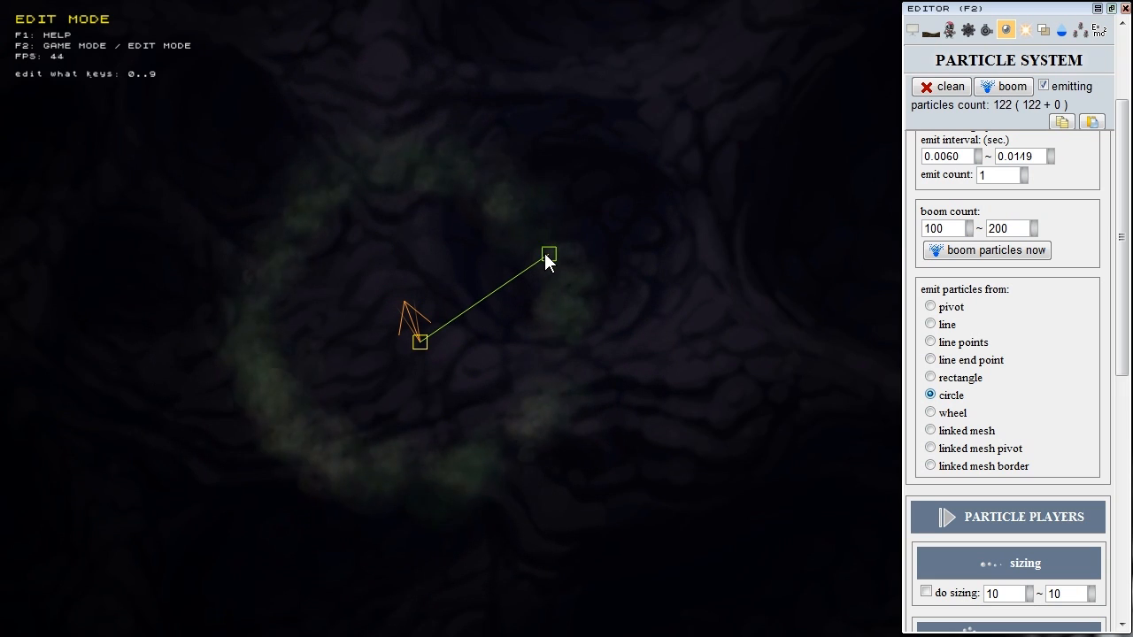
drag(424, 344, 534, 309)
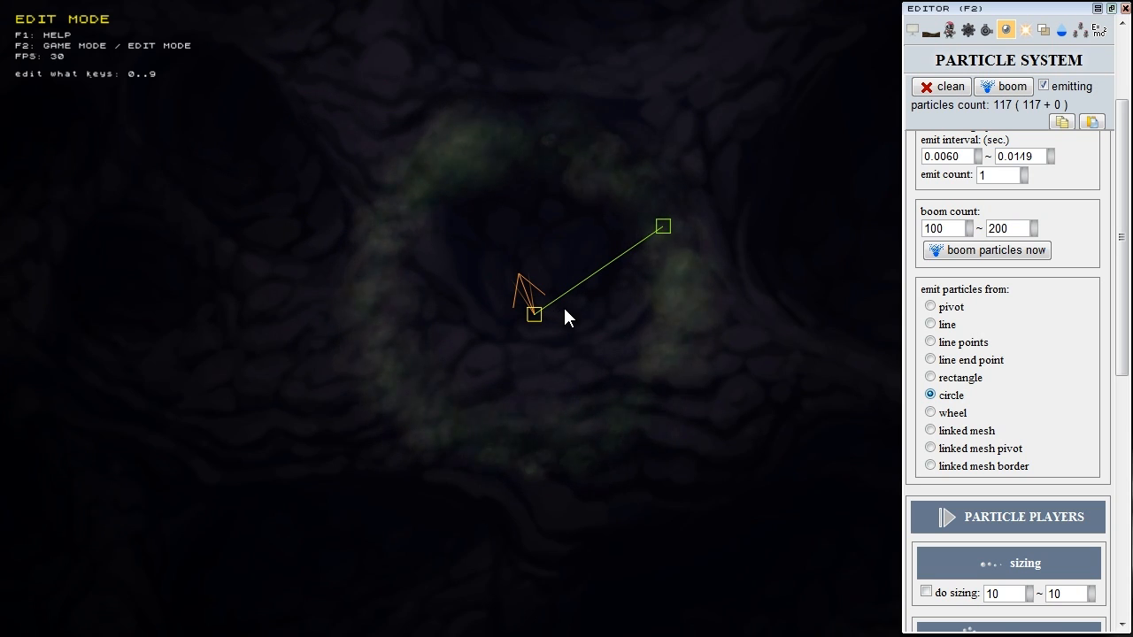
click(944, 414)
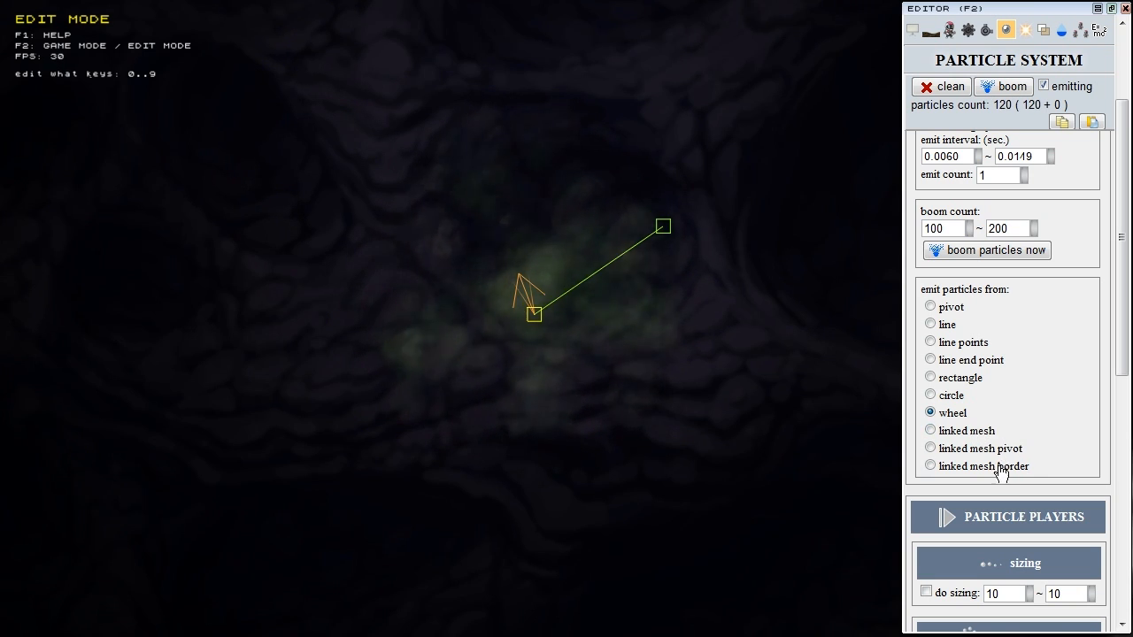
click(938, 309)
drag(662, 228, 700, 307)
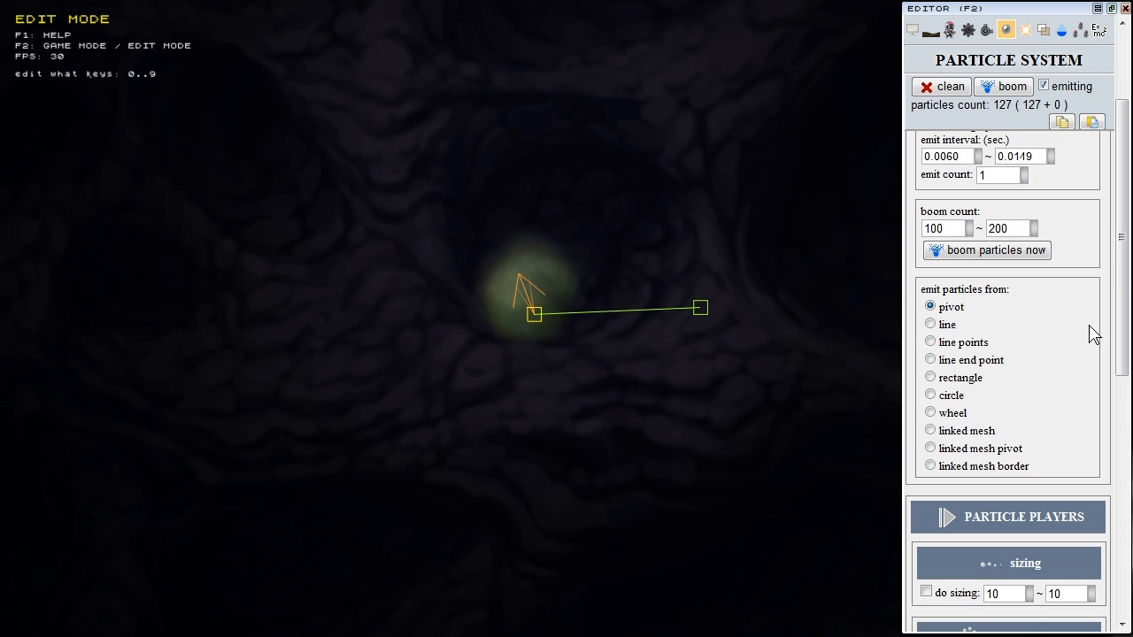
Step: Collapse the PARTICLE SYSTEM settings, expand PARTICLE PLAYERS, and show the smoke's sizing options
scroll(1124, 285, down, 5)
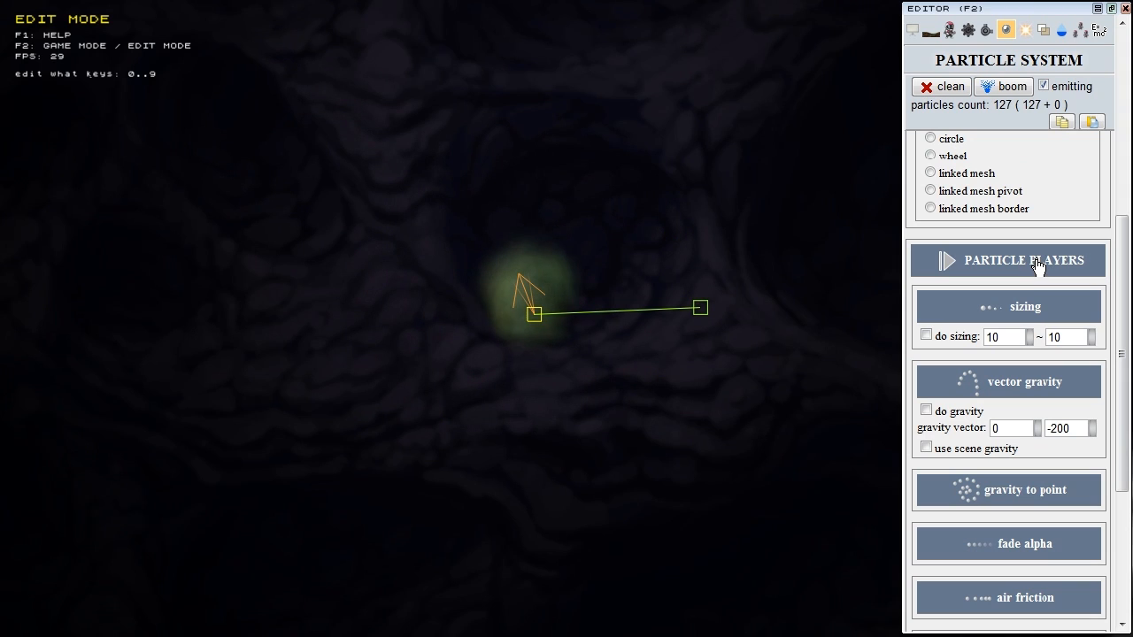
click(1057, 67)
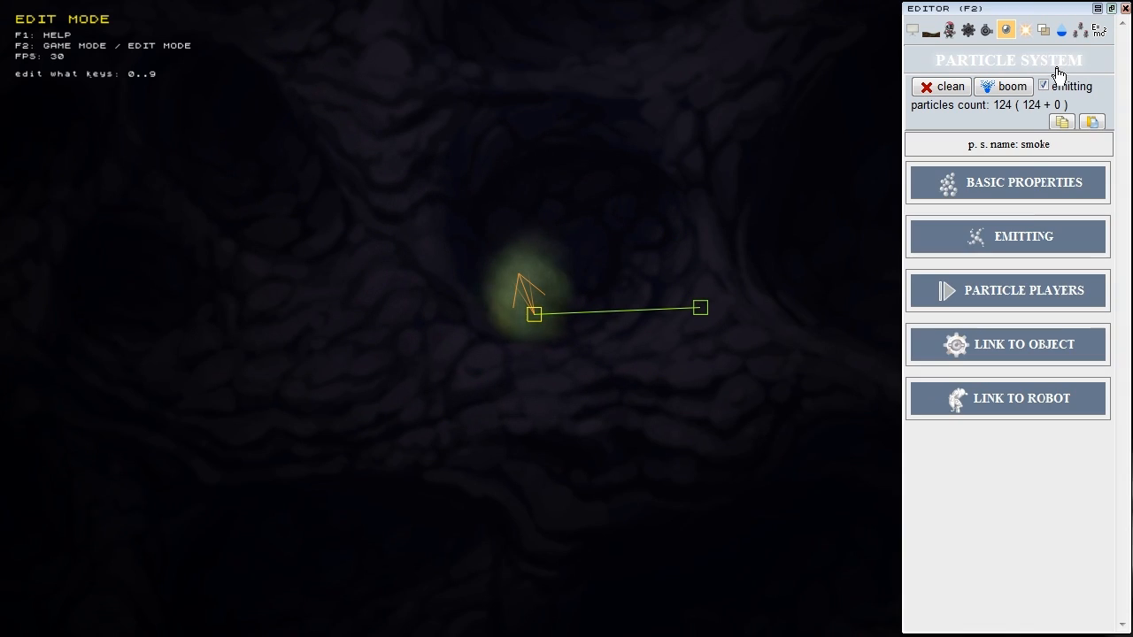
click(1028, 294)
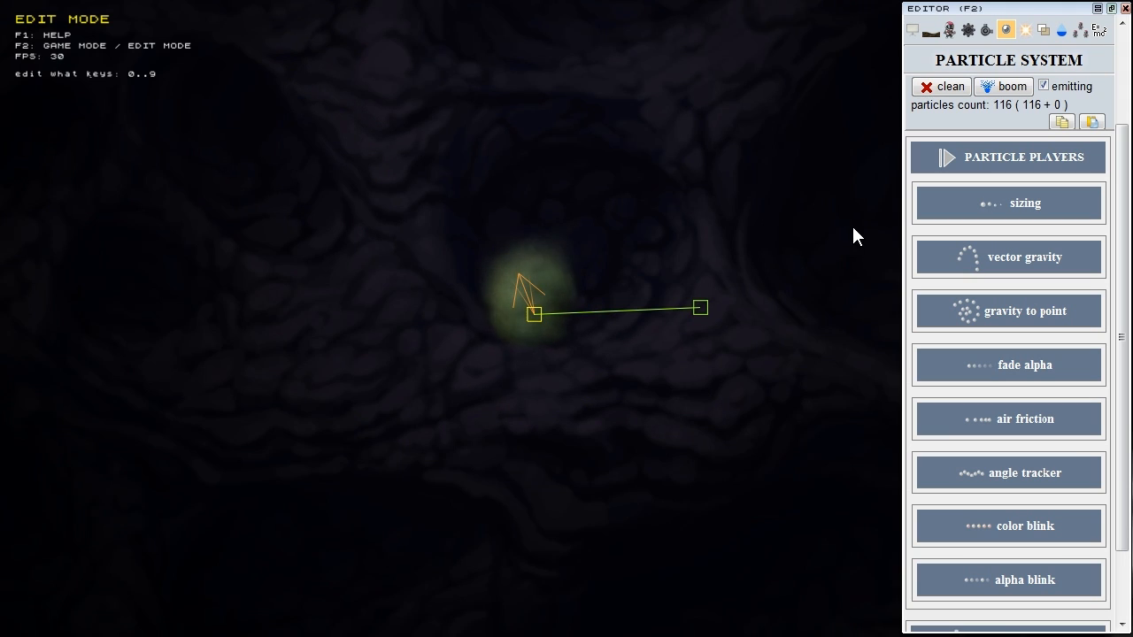
click(1041, 216)
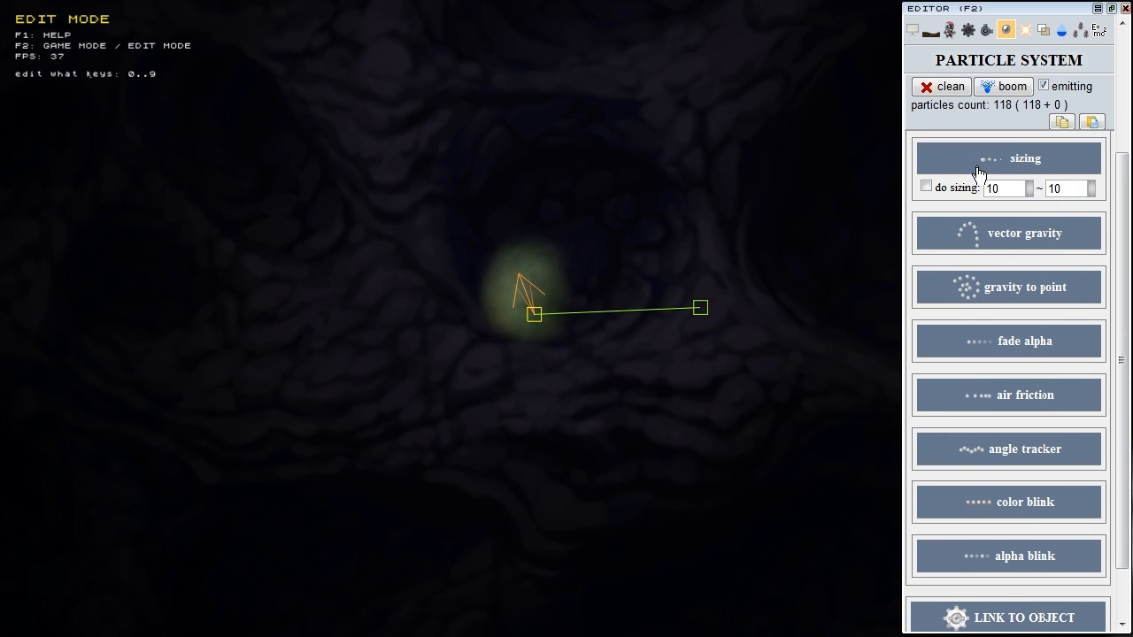
Step: Turn on 'do sizing' and set the smoke's size range to 10–20
click(926, 188)
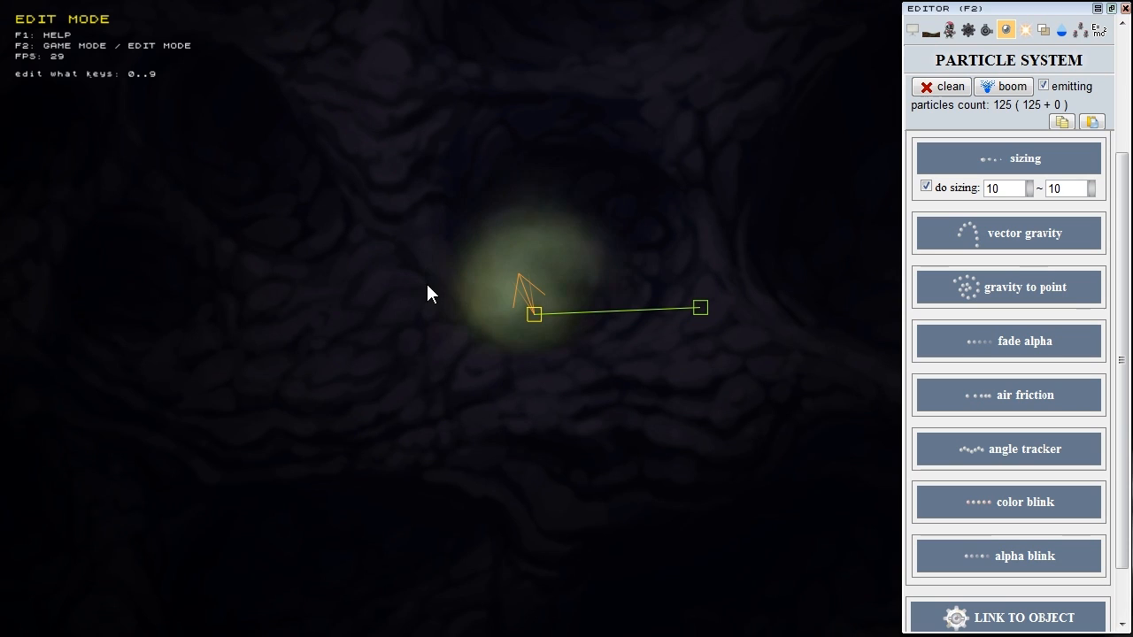
mouse_move(1092, 189)
mouse_down()
mouse_move(1102, 137)
mouse_move(1091, 191)
mouse_up()
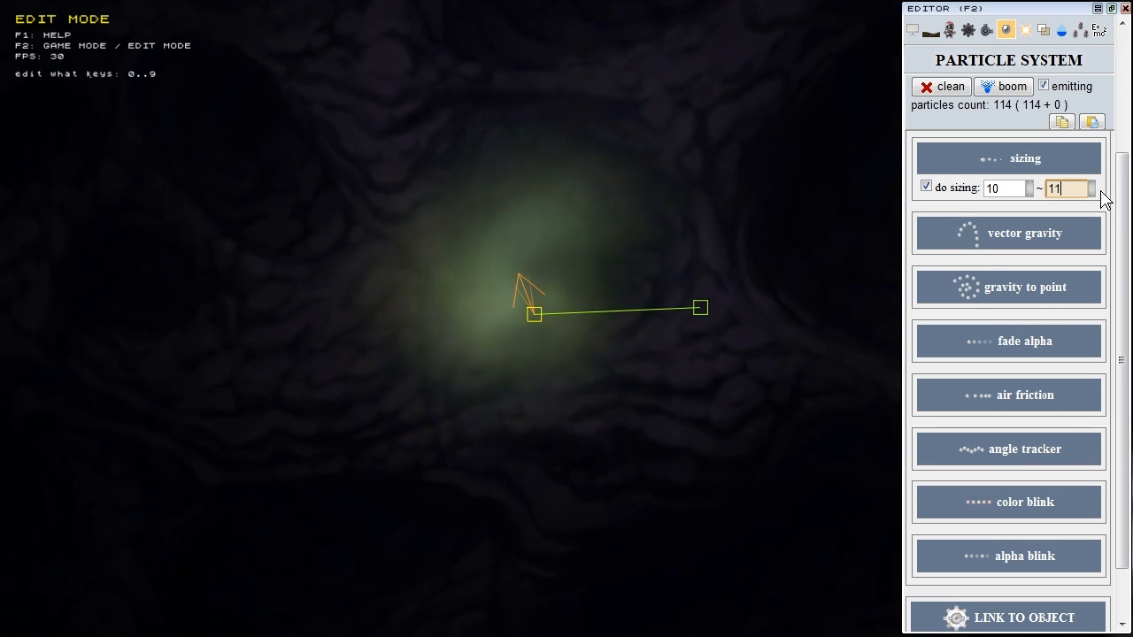
click(1053, 189)
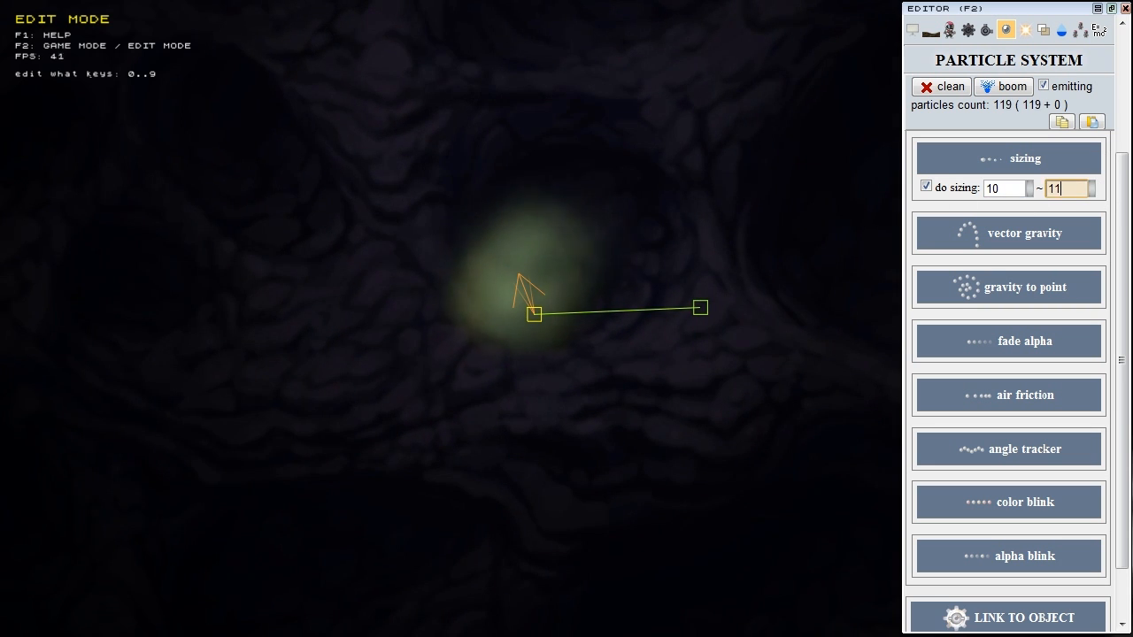
click(866, 191)
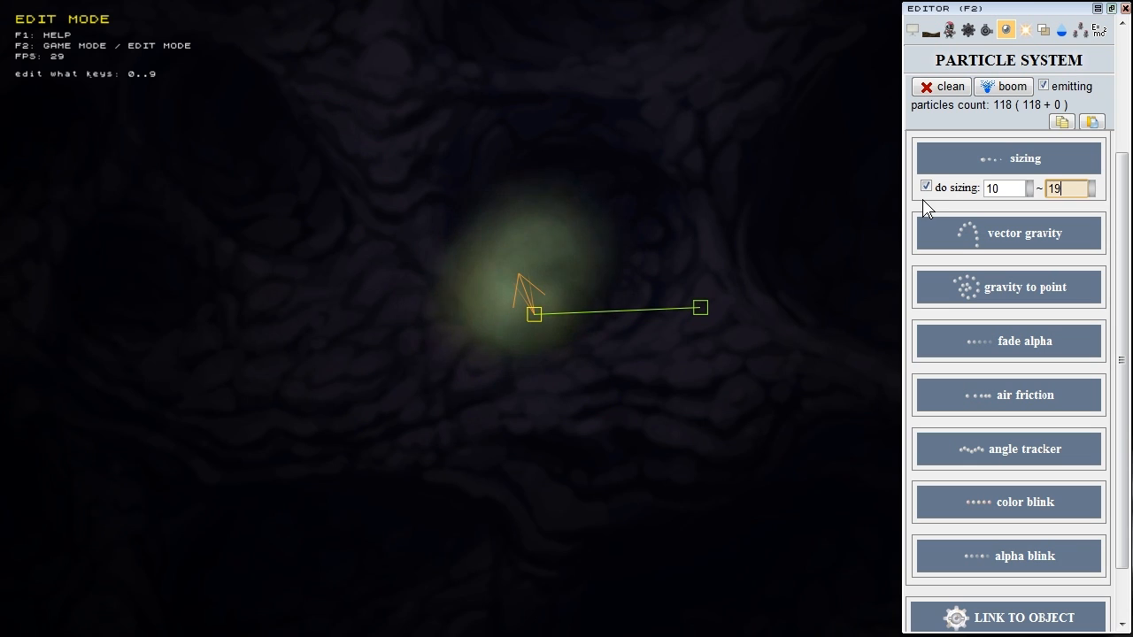
click(796, 200)
click(984, 193)
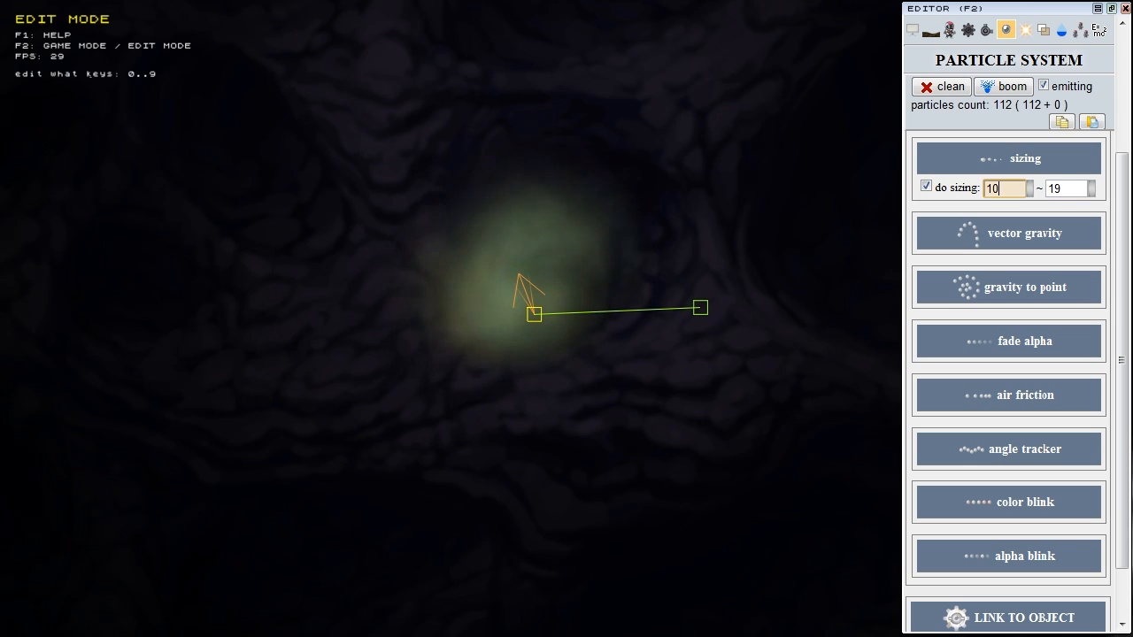
key(Tab)
key(Tab)
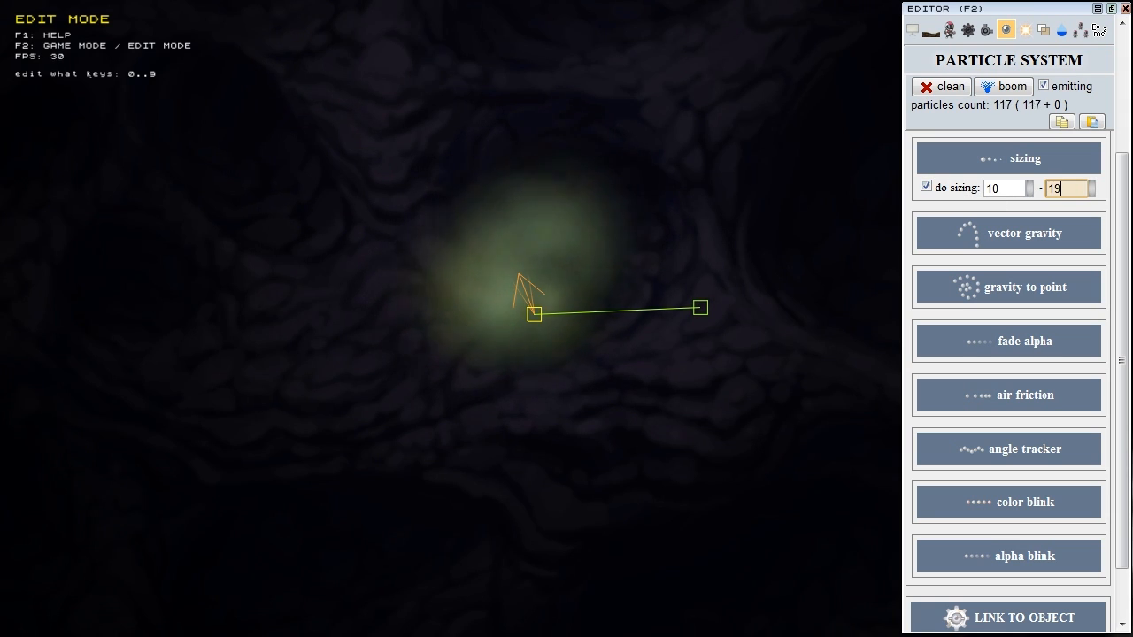
key(Up)
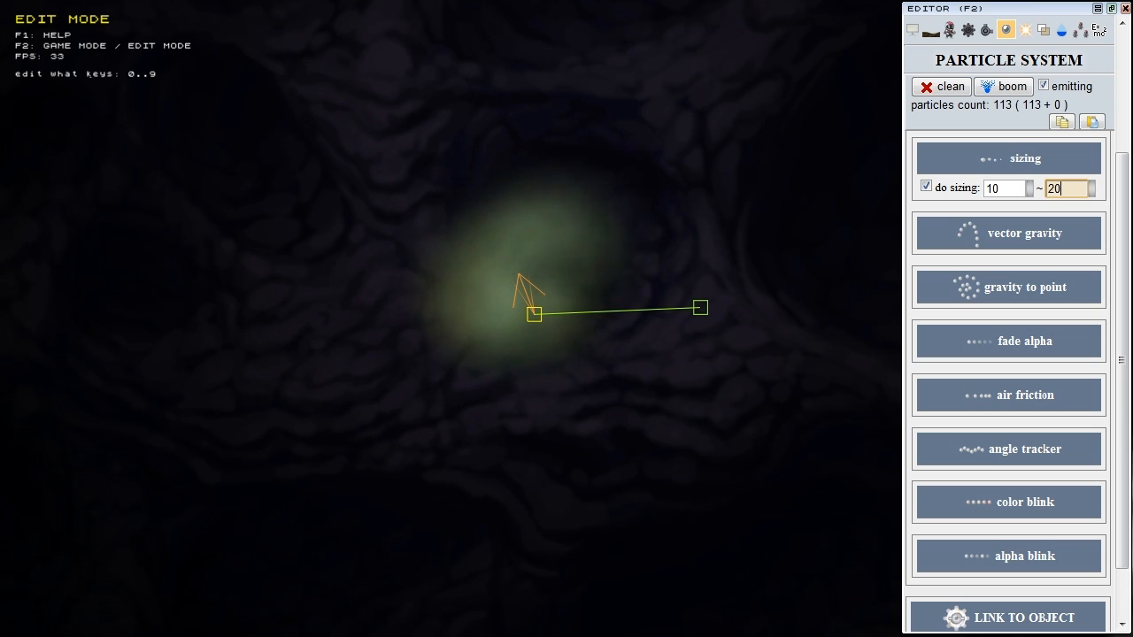
click(838, 205)
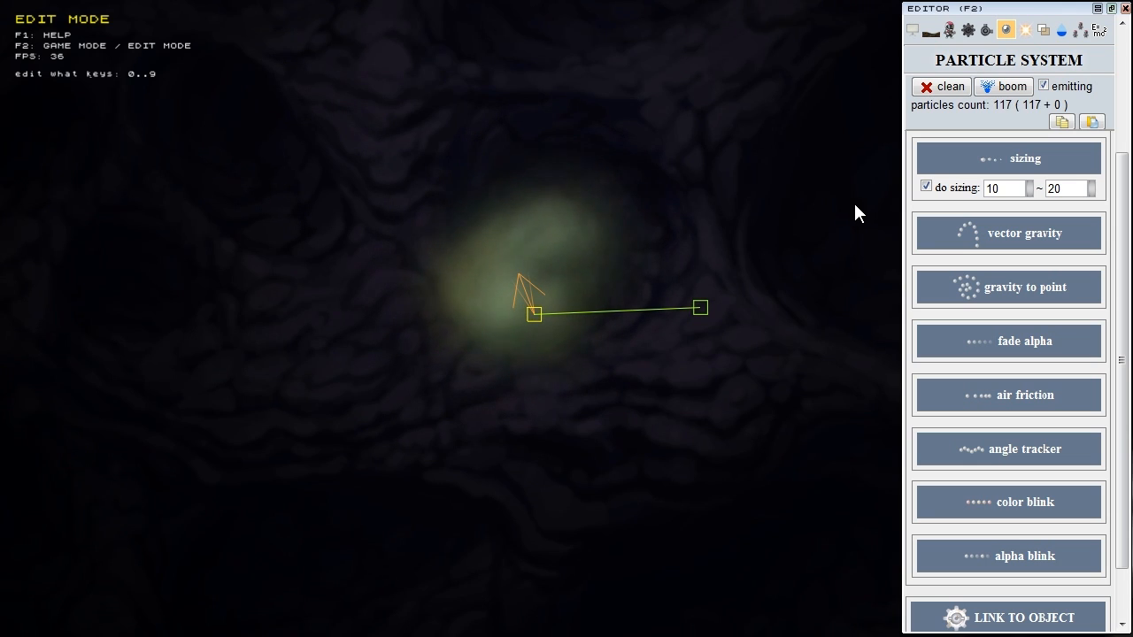
Step: Try negative sizing values -10 and -20, then restore them to 10 and 20
click(991, 191)
text(-)
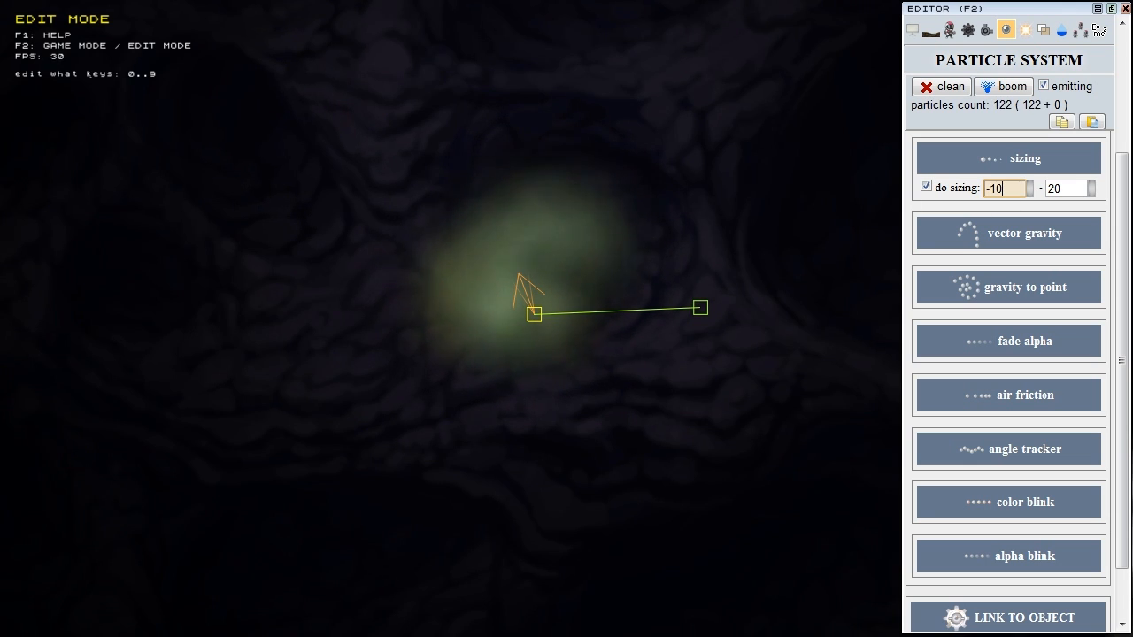
click(1071, 189)
key(Home)
text(-)
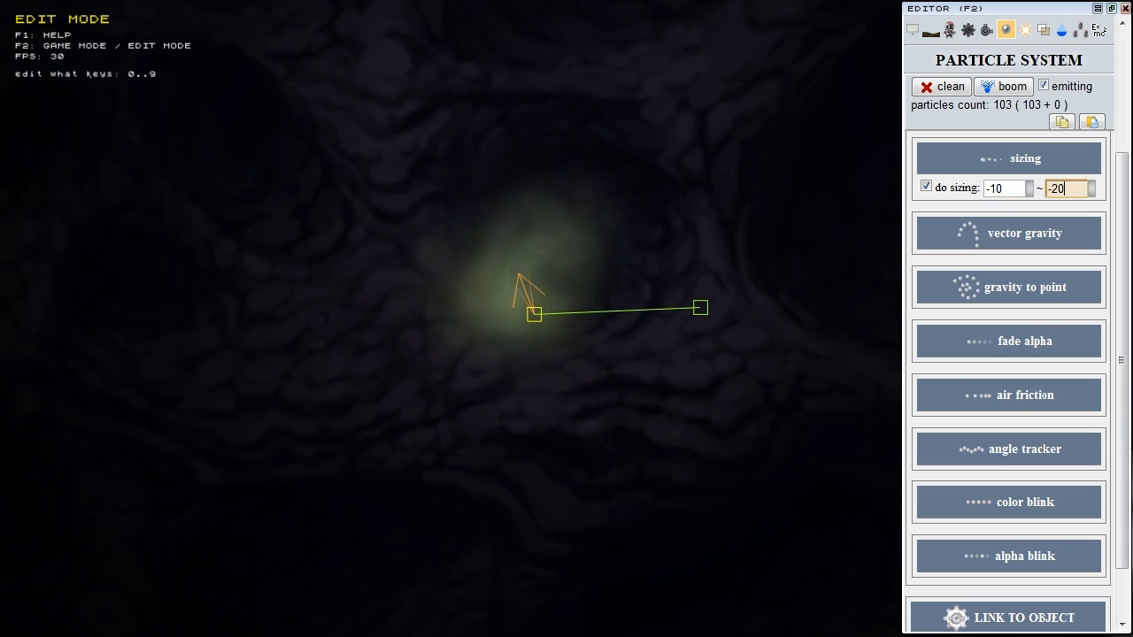
click(609, 314)
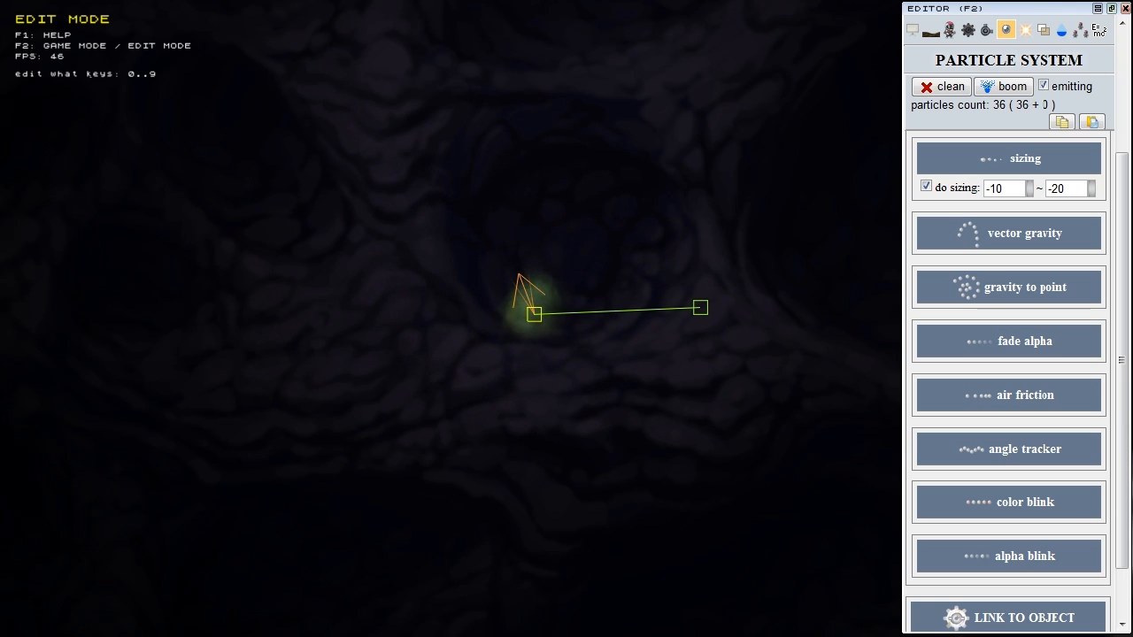
key(Home)
key(Delete)
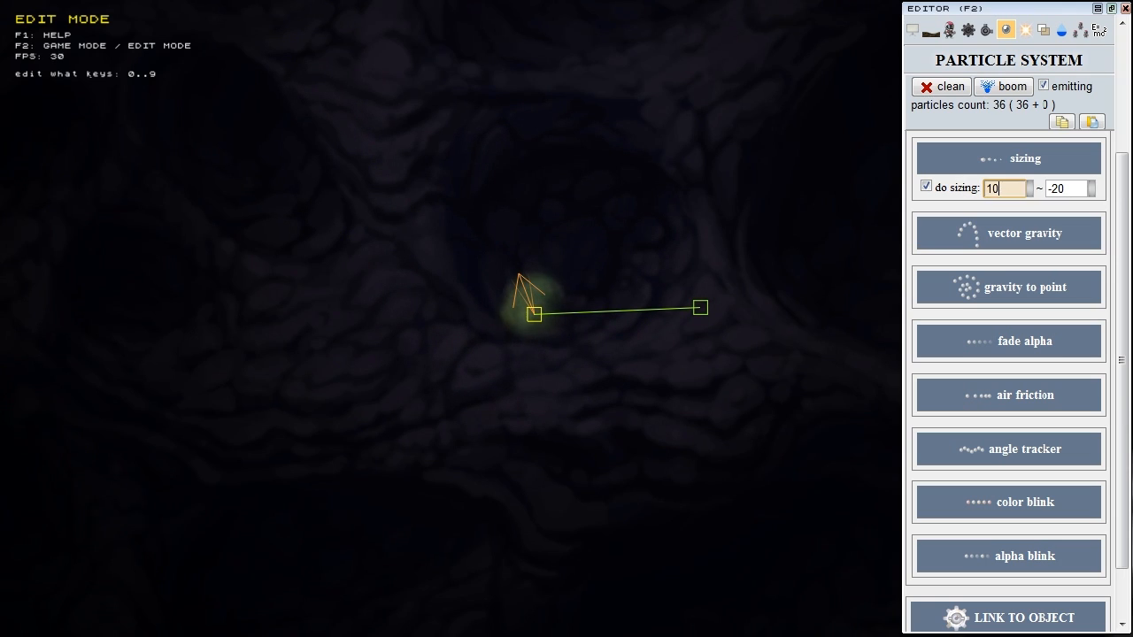
click(1069, 188)
key(Home)
key(Delete)
click(846, 217)
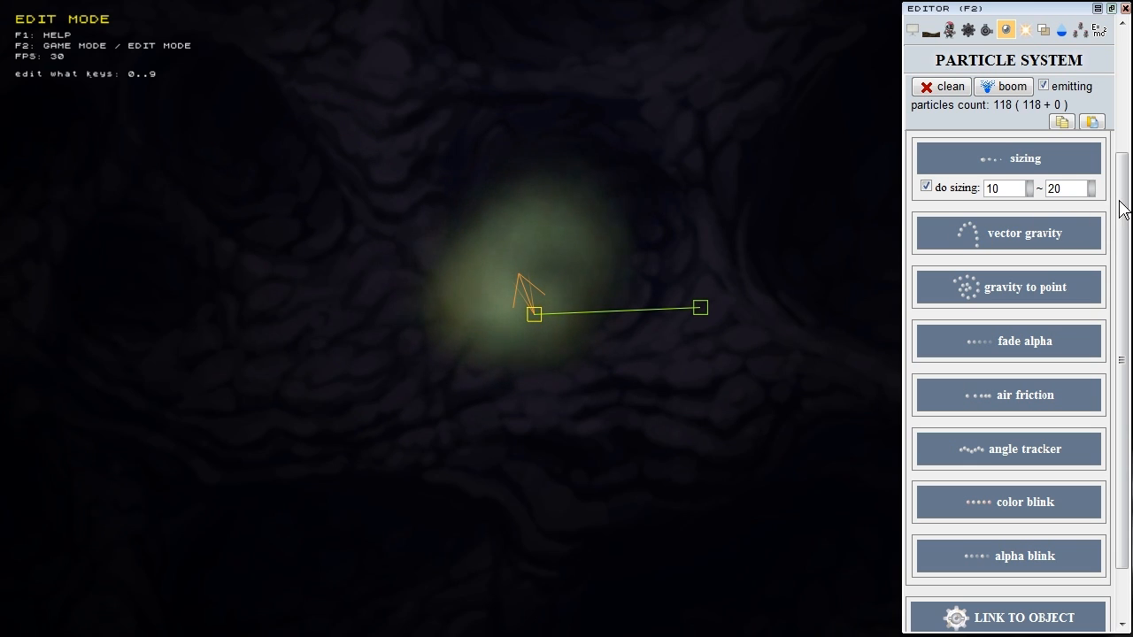
Step: Collapse the sizing settings
scroll(1123, 221, down, 1)
scroll(1124, 212, up, 3)
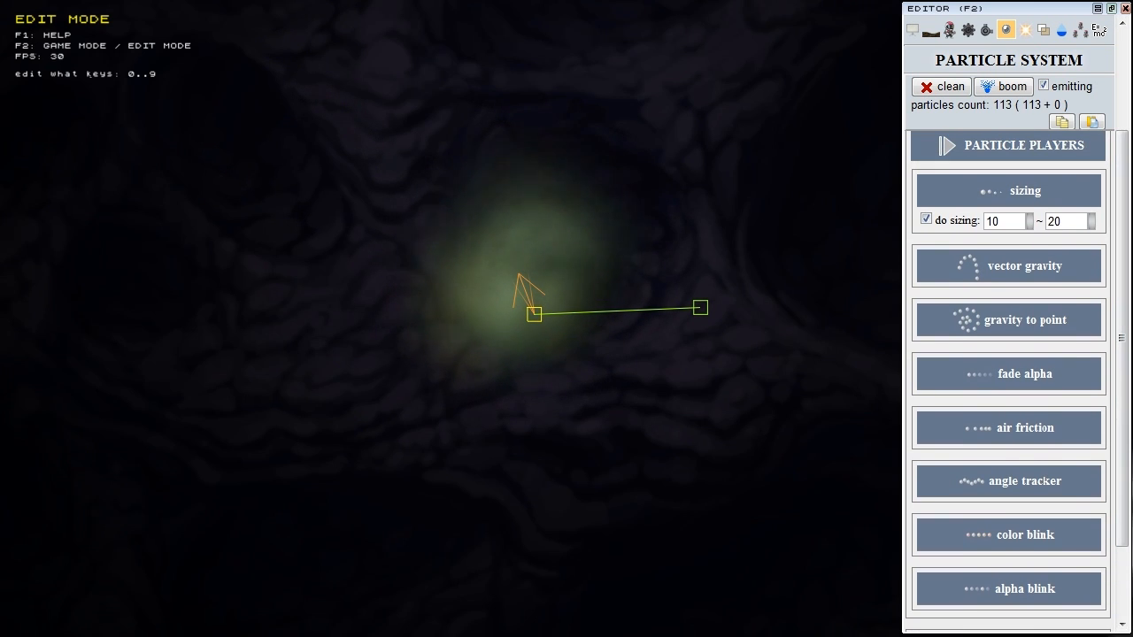
click(1025, 193)
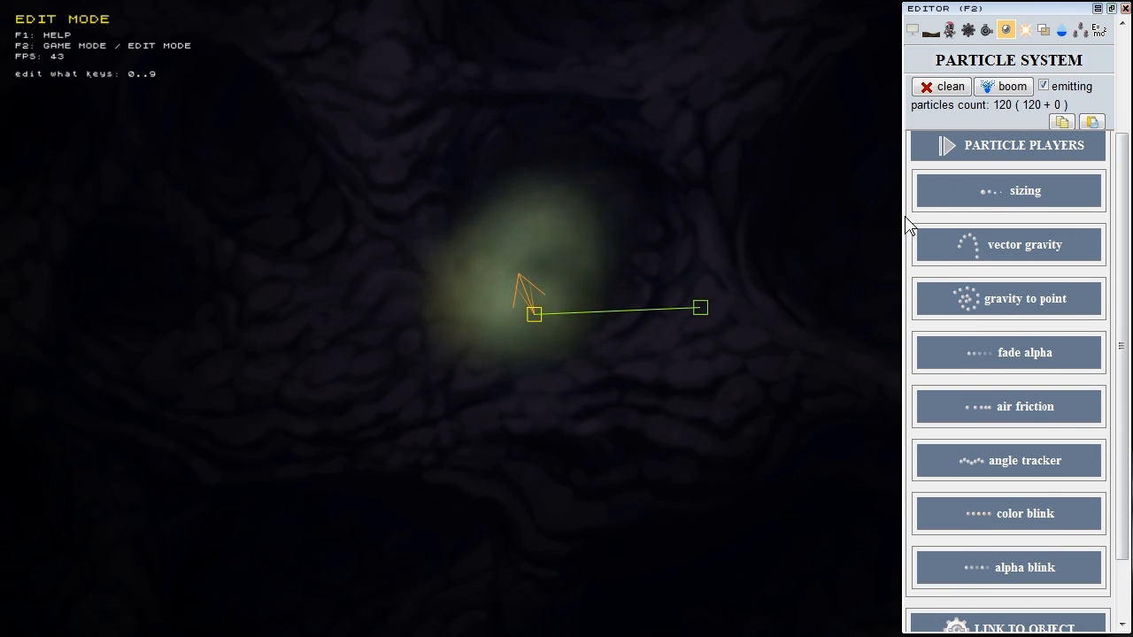
Step: Enable vector gravity, try different gravity vector pulls, and also apply scene gravity to the smoke
click(1028, 255)
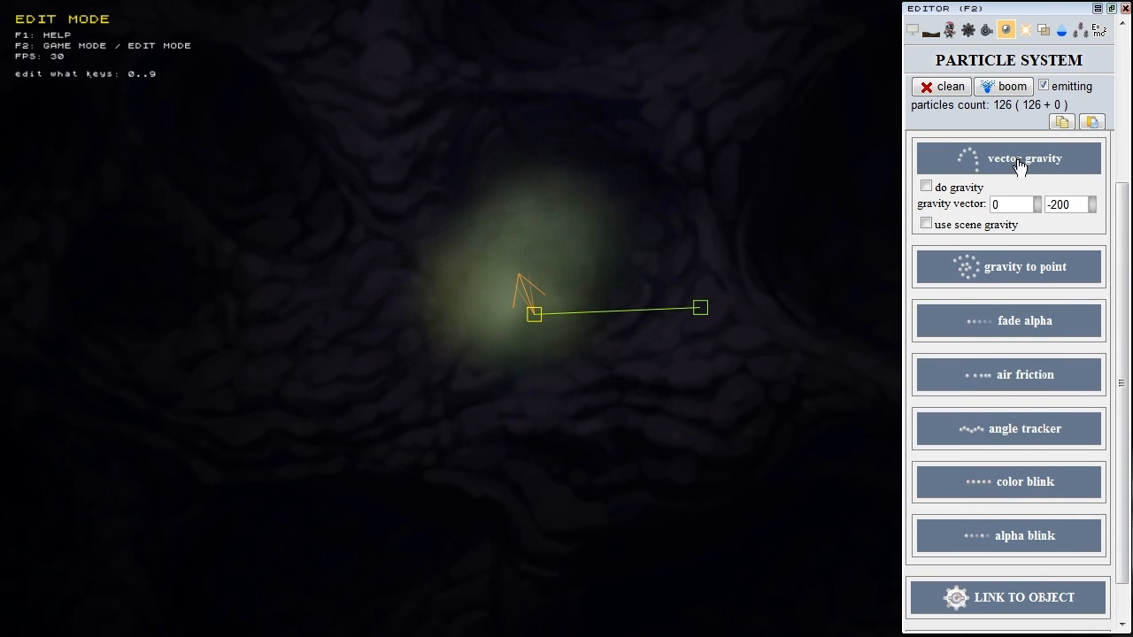
click(954, 190)
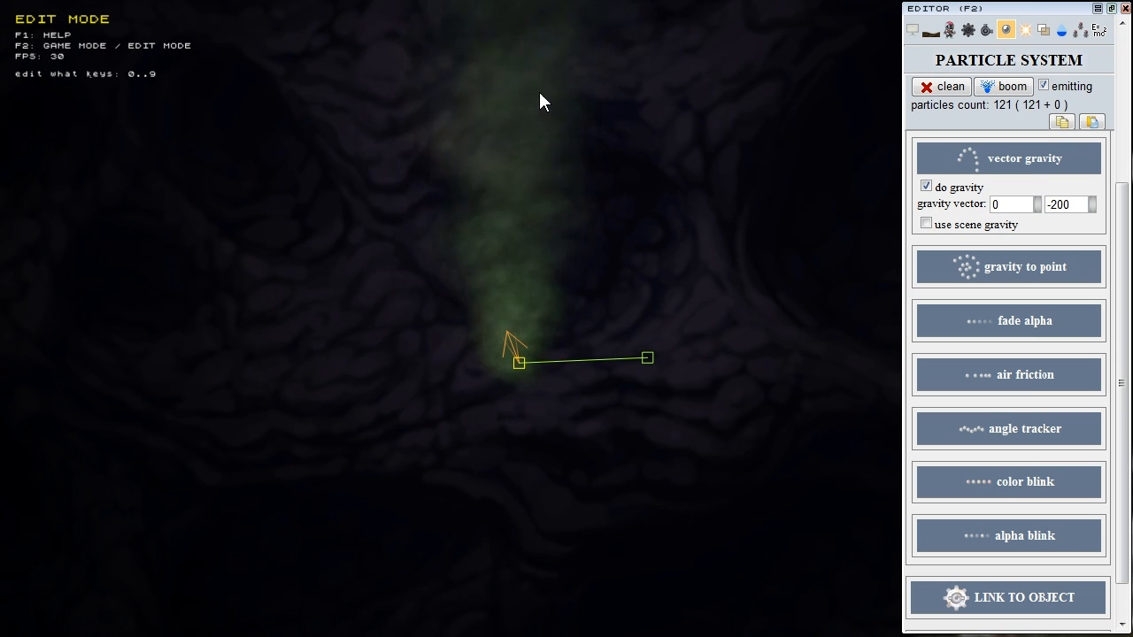
click(1066, 204)
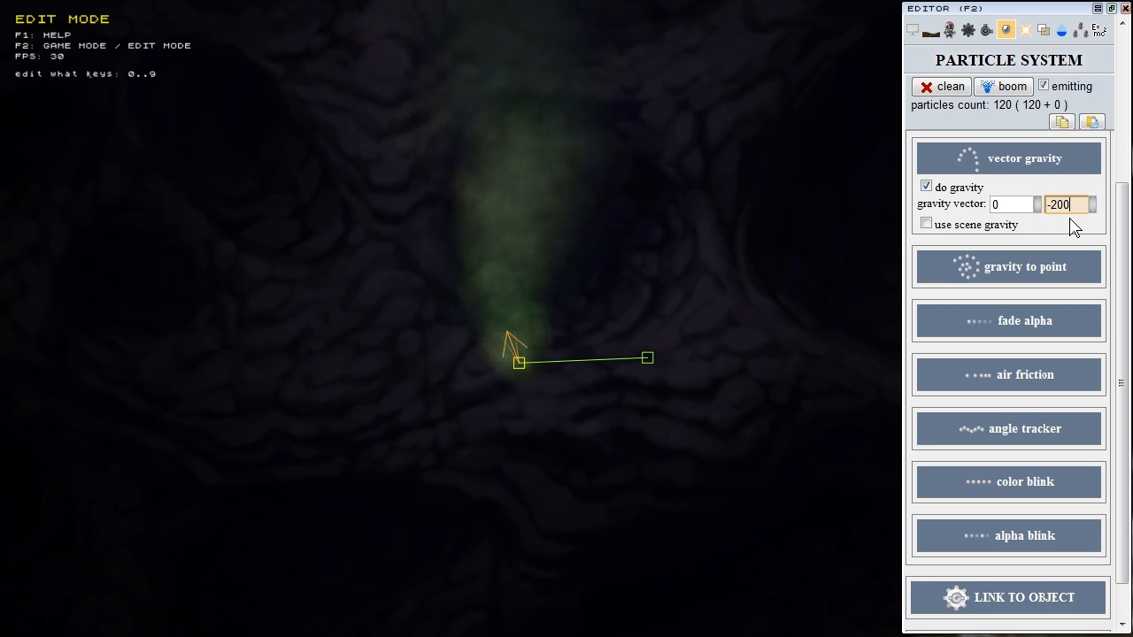
drag(1093, 205, 1110, 0)
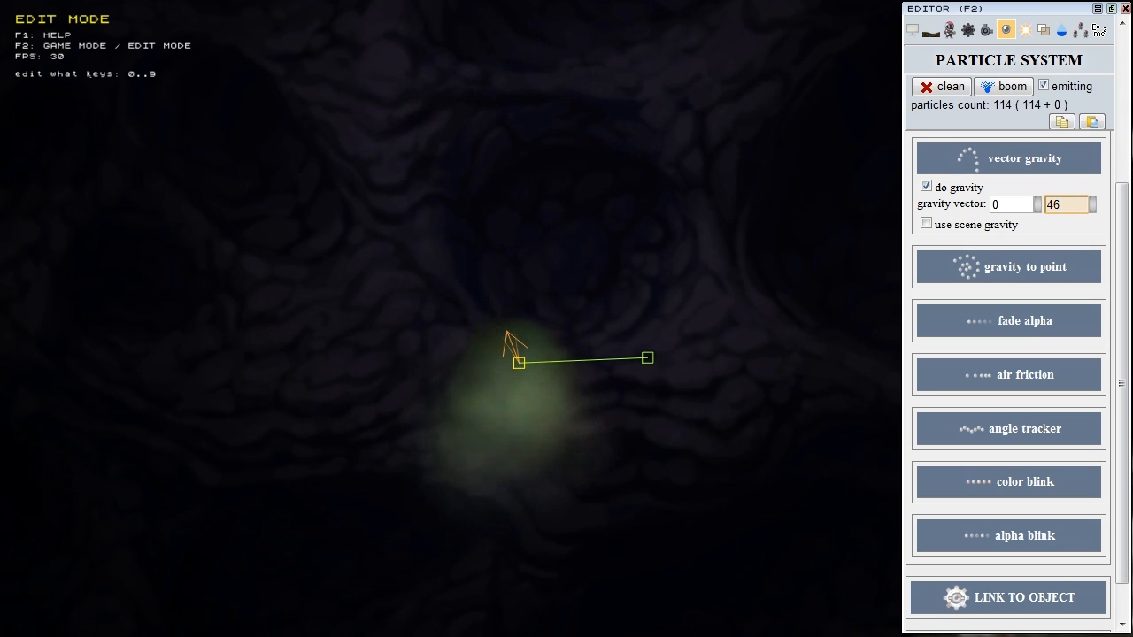
drag(1112, 146, 993, 220)
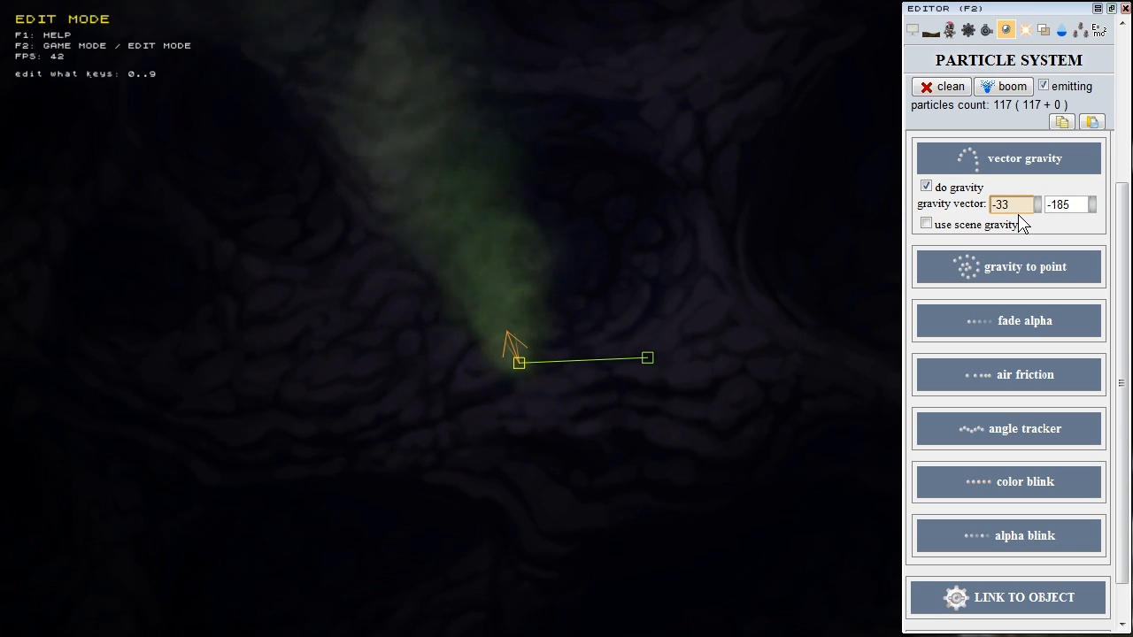
click(941, 227)
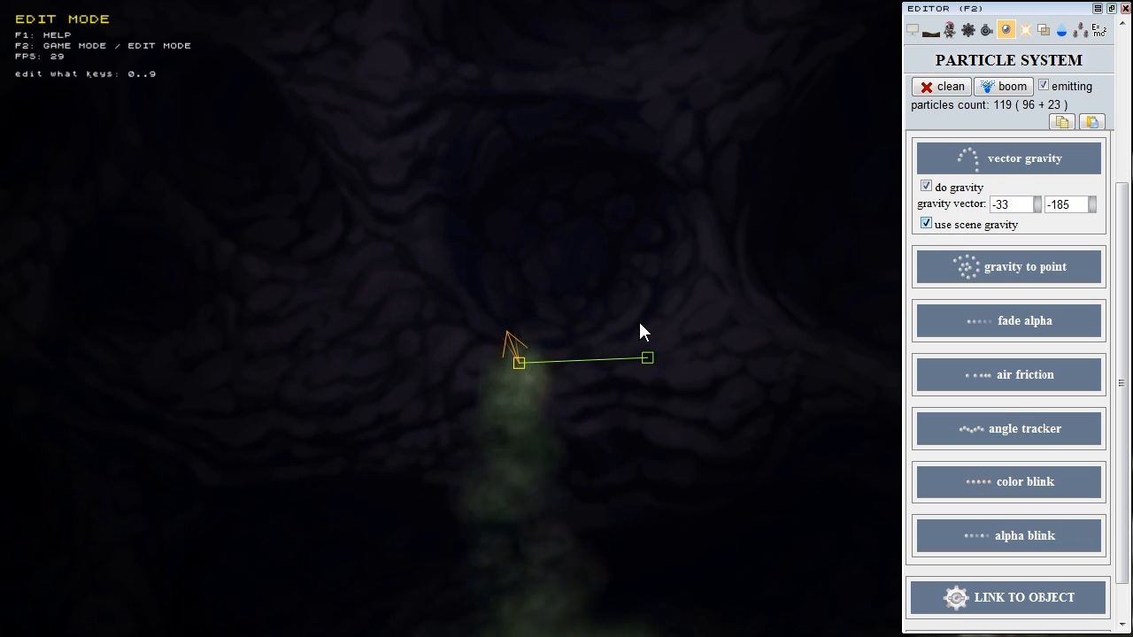
Step: Set gravity vector X to 0, uncheck 'use scene gravity', and toggle 'do gravity'
scroll(634, 324, down, 3)
scroll(627, 319, up, 3)
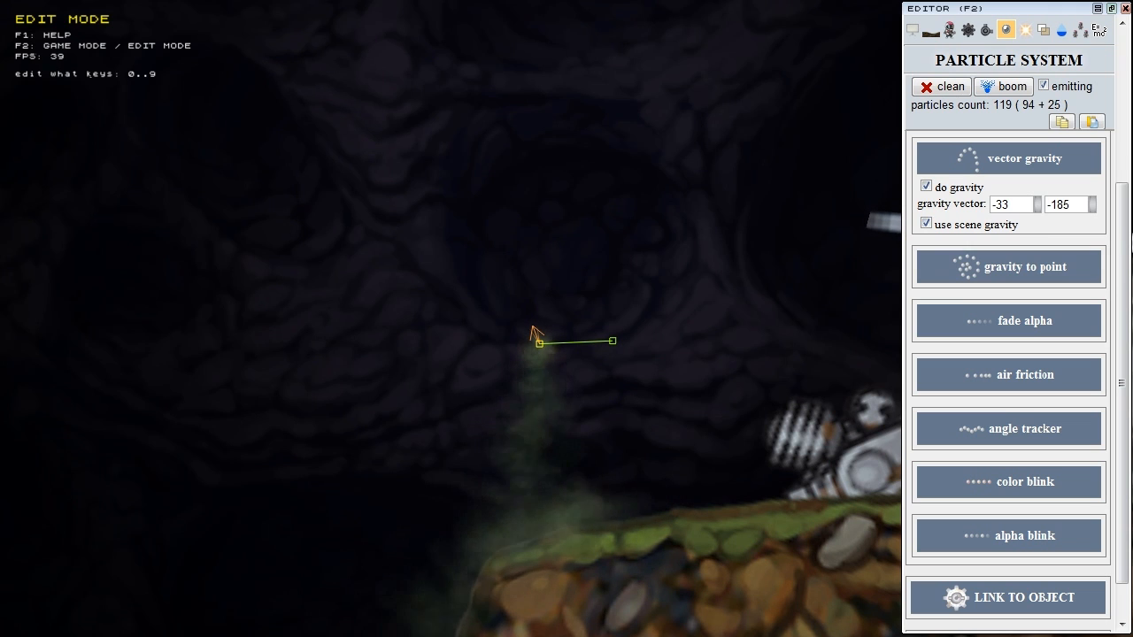
double_click(1002, 204)
text(0)
click(992, 226)
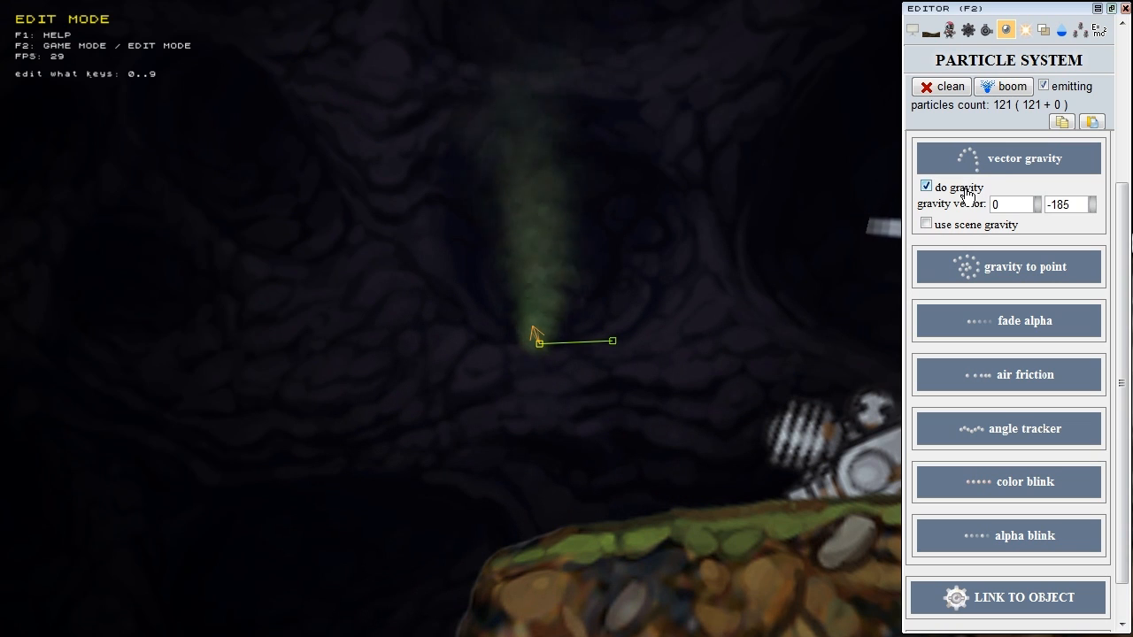
click(926, 186)
Step: Swap vector gravity for gravity-to-point and reposition the gravity point lower in the cave
click(991, 167)
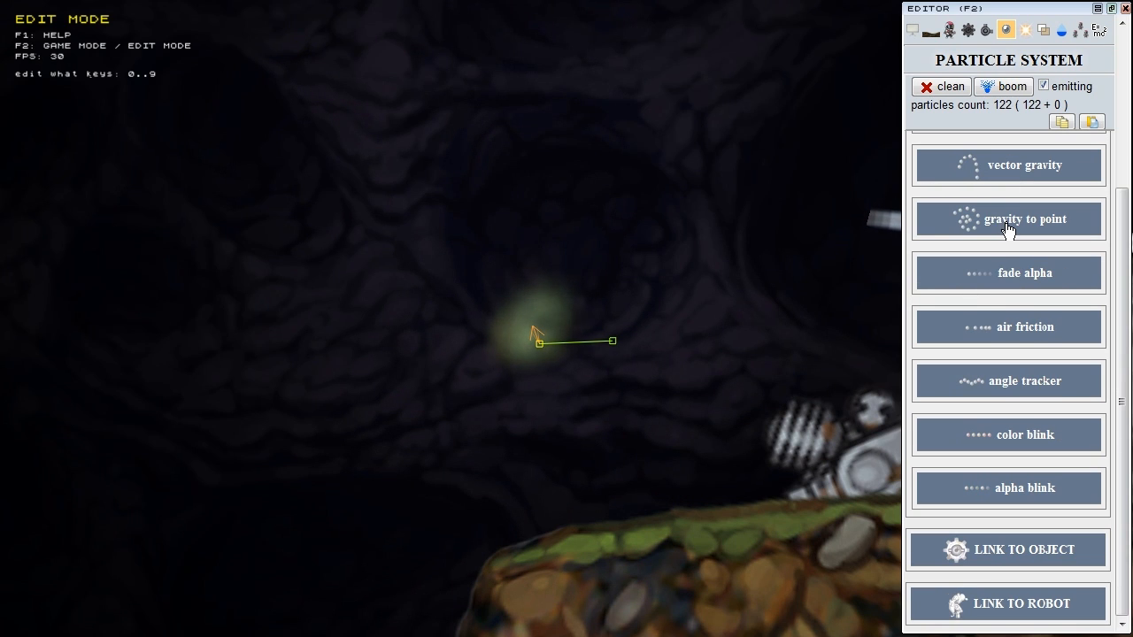
click(1007, 227)
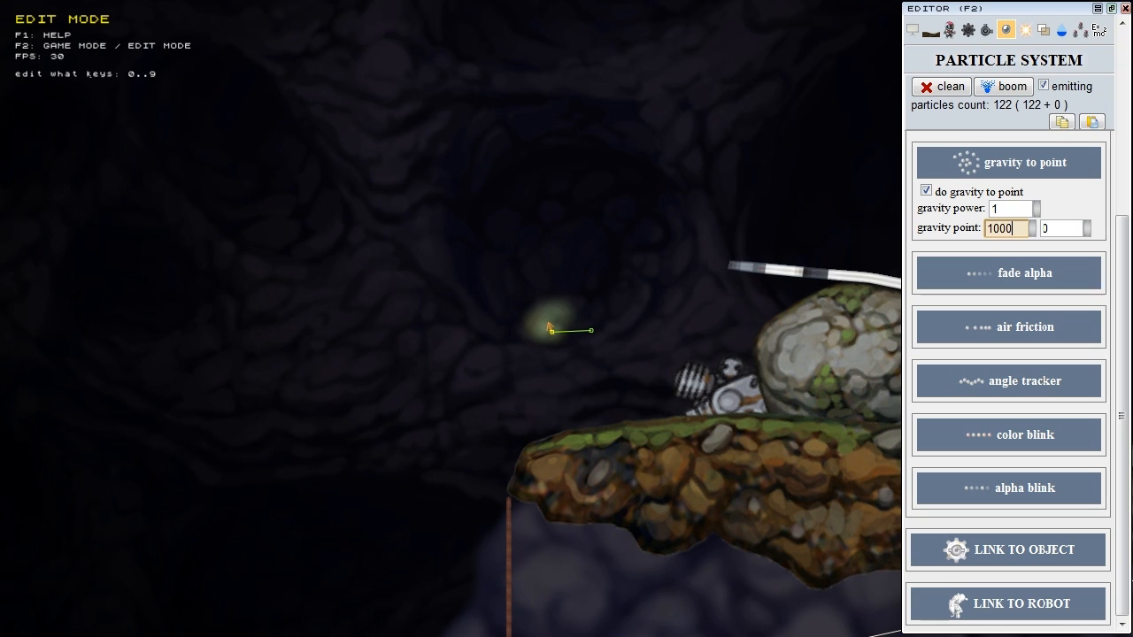
click(1050, 228)
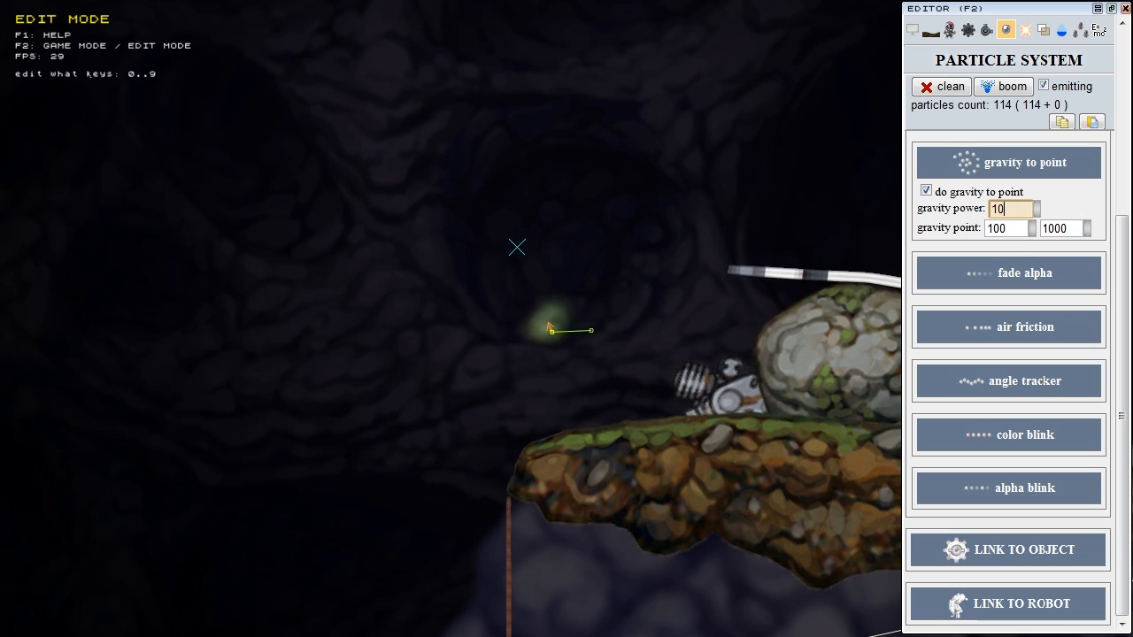
text(00)
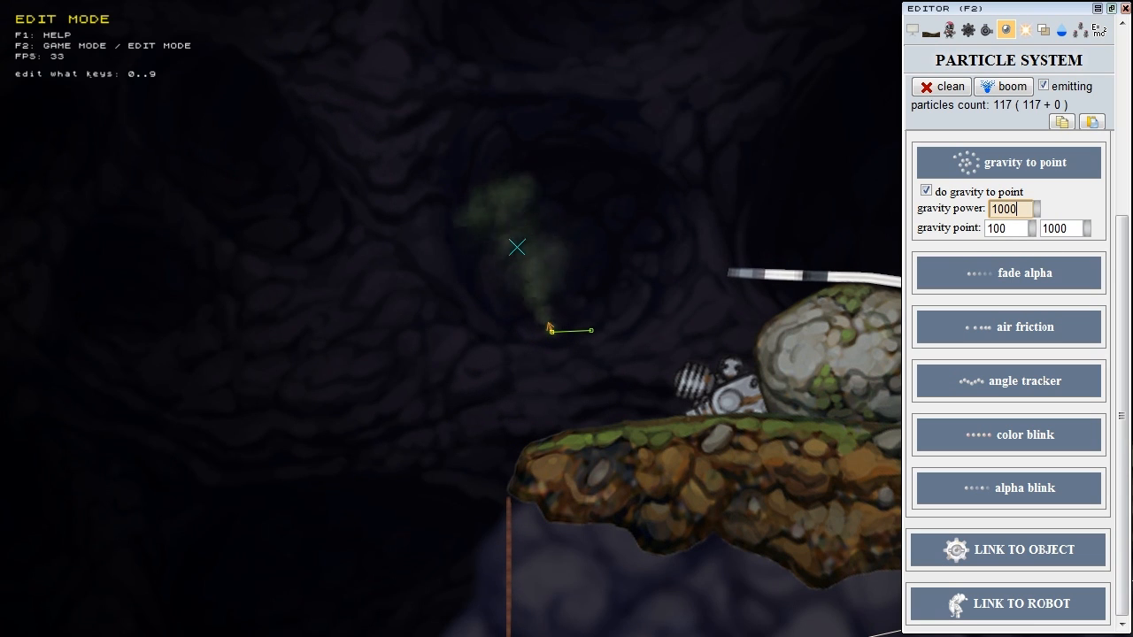
mouse_move(1086, 228)
mouse_down()
mouse_move(1096, 176)
mouse_move(1095, 274)
mouse_move(1092, 217)
mouse_move(1089, 227)
mouse_move(1033, 204)
mouse_move(1039, 254)
mouse_move(1026, 291)
mouse_move(1040, 181)
mouse_move(1048, 288)
mouse_move(1050, 241)
mouse_up()
click(1034, 230)
click(1036, 210)
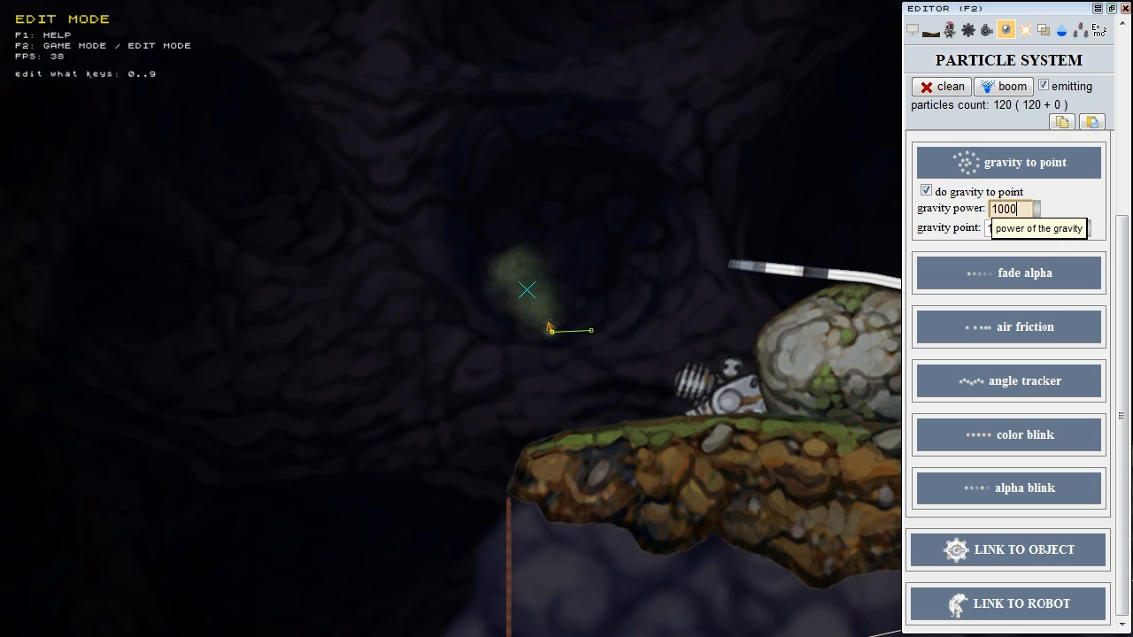
Step: Make gravity power -1000 with point X 162 to repel the smoke, then disable point gravity
click(992, 209)
text(-)
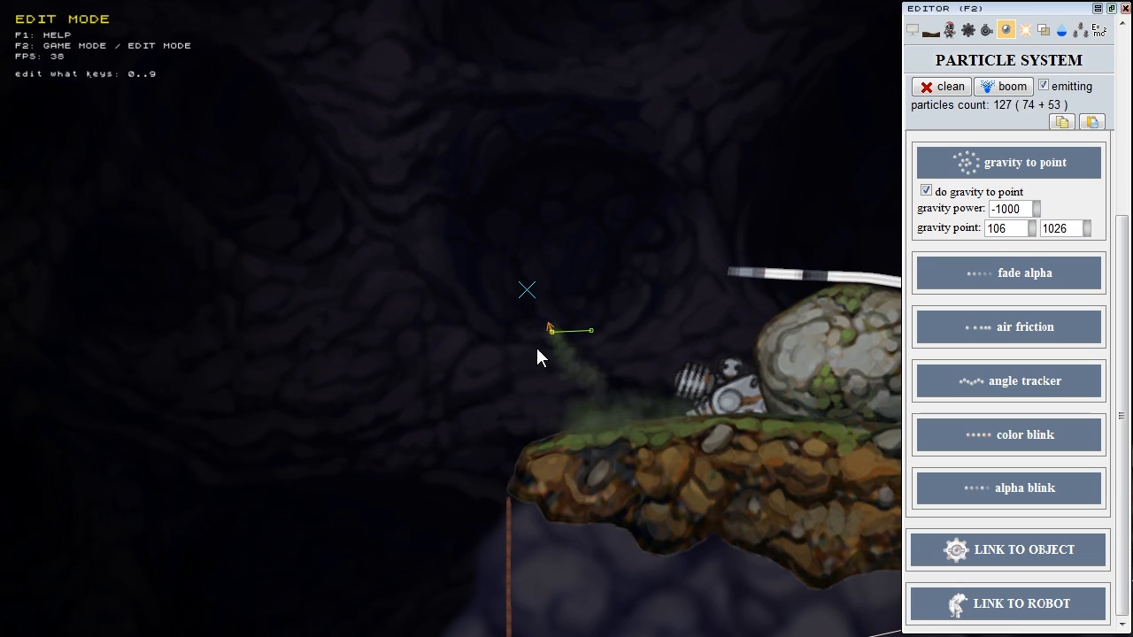
double_click(1007, 229)
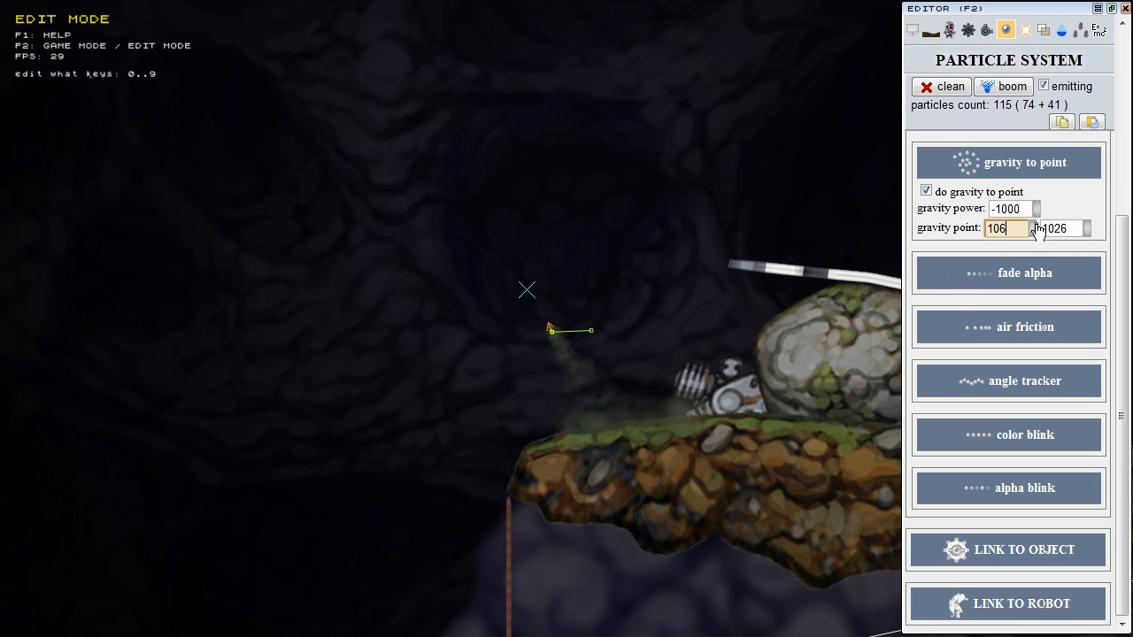
text(162)
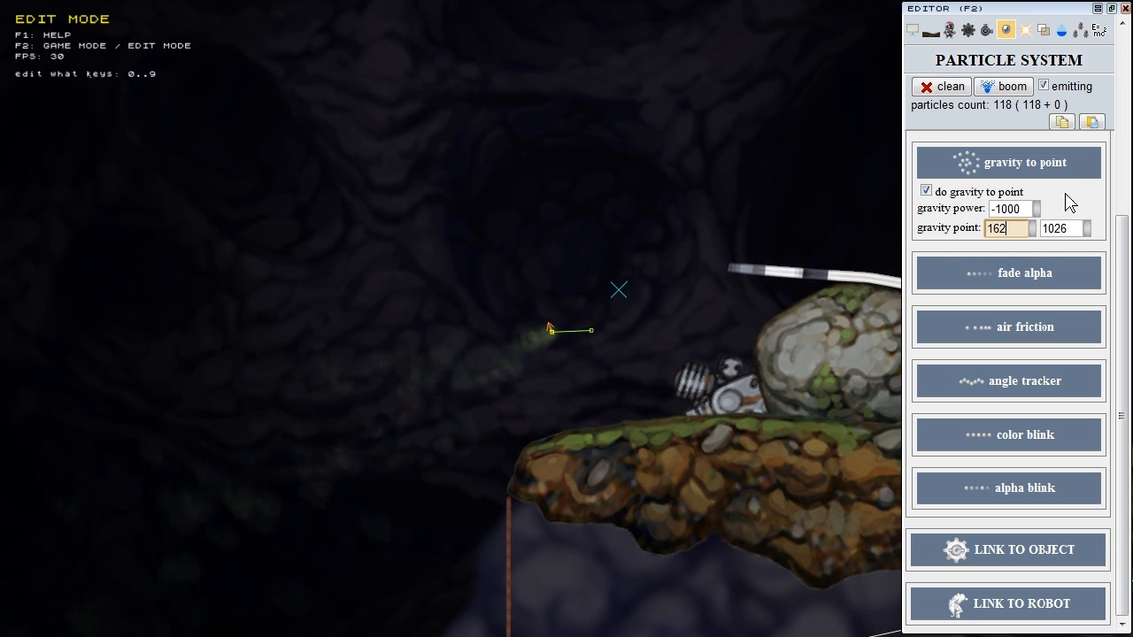
click(1000, 192)
click(1013, 163)
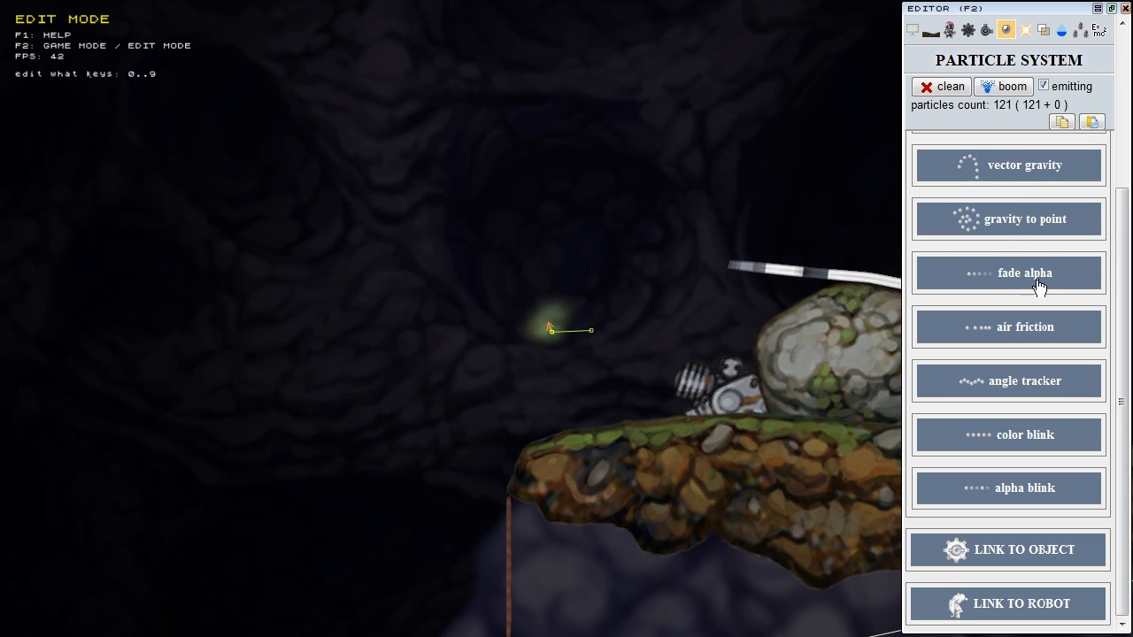
Step: Enable fade alpha and test fade in 2.7 with fade out about 34.8, clearing particles
click(1005, 276)
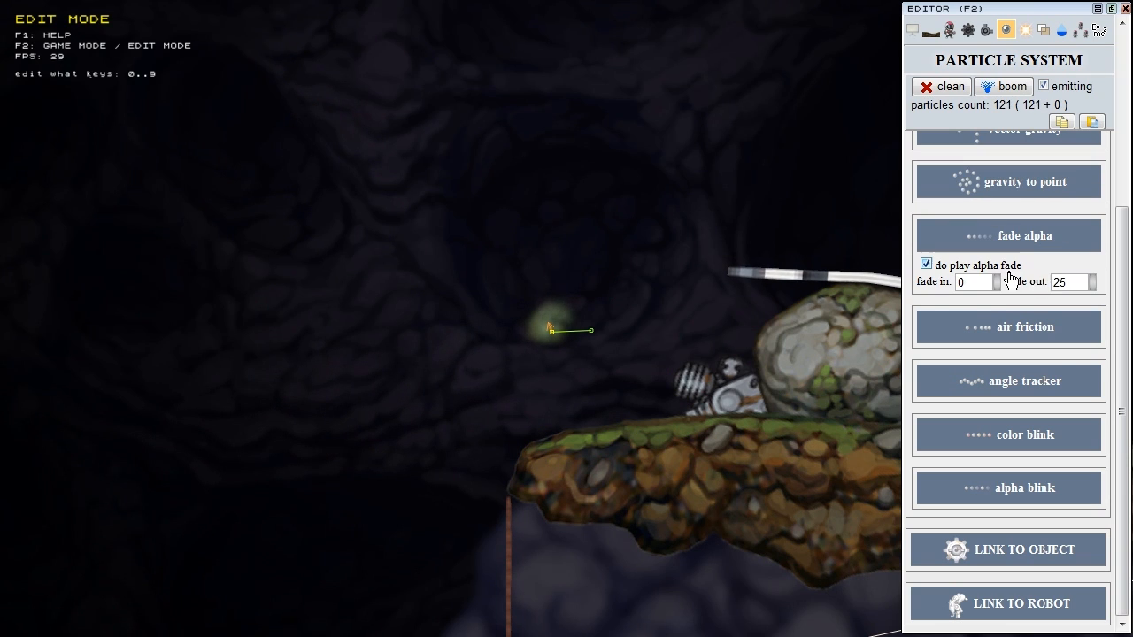
scroll(1127, 270, down, 1)
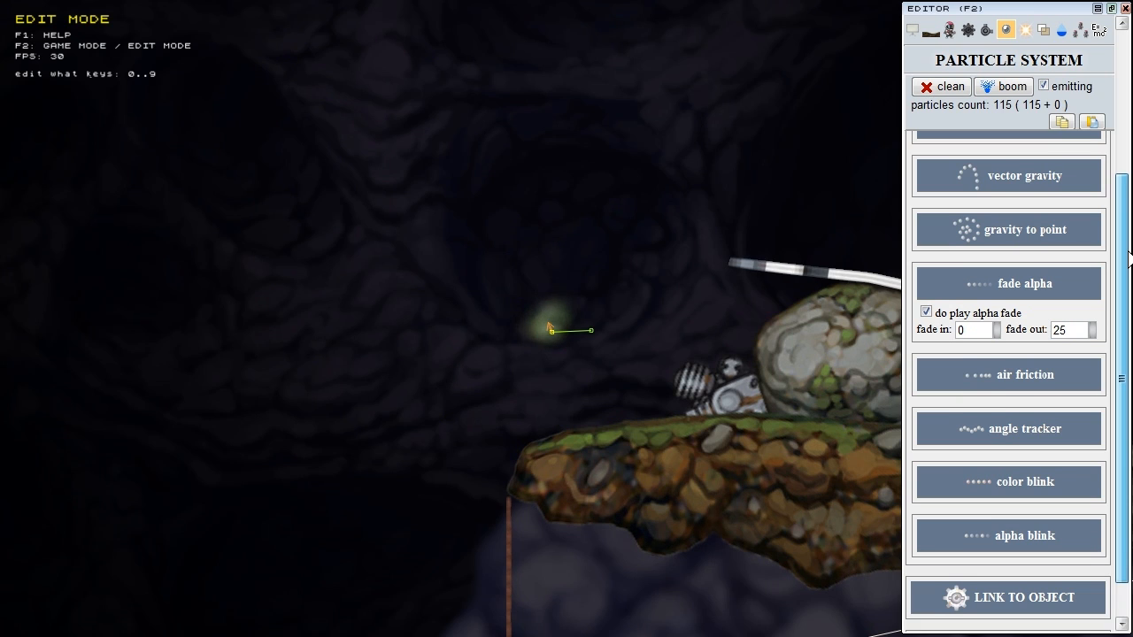
scroll(1127, 270, up, 1)
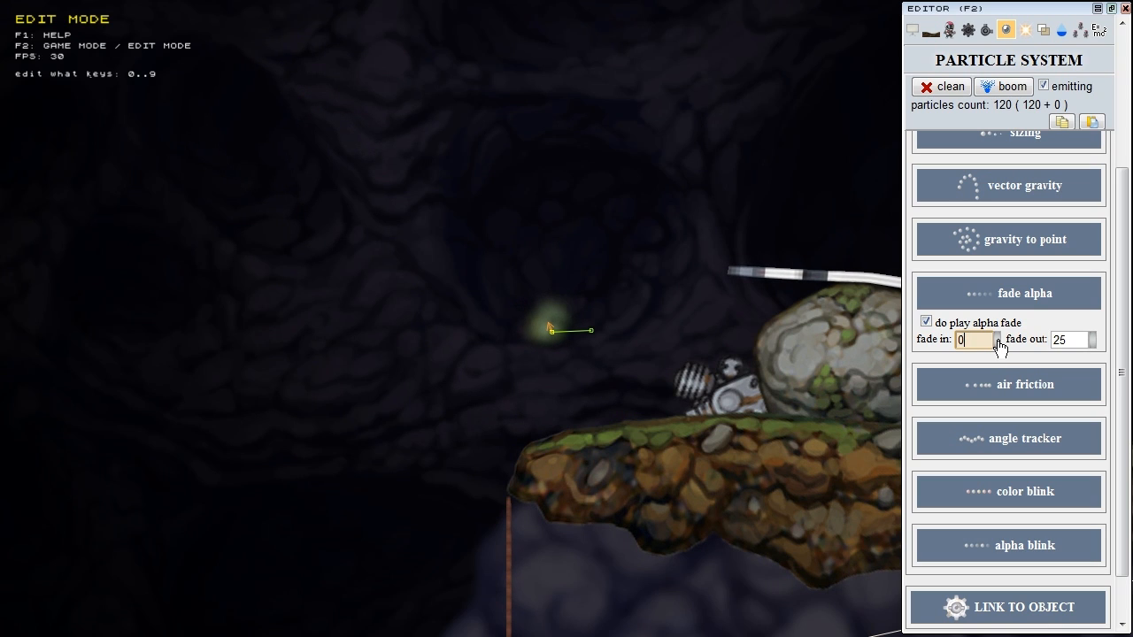
drag(998, 336, 1003, 316)
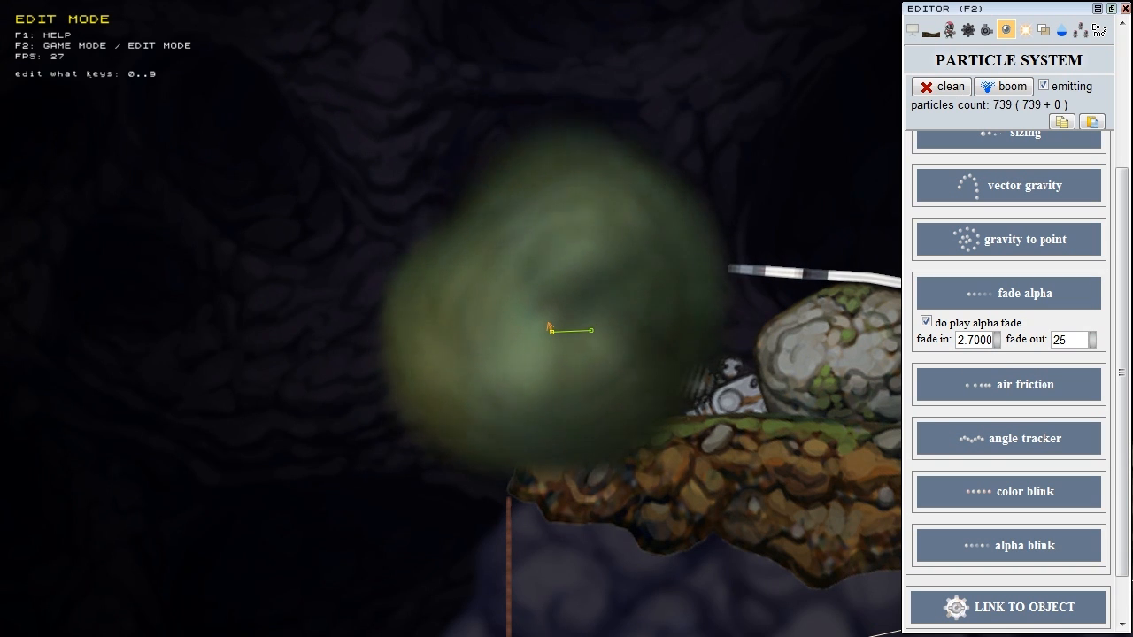
mouse_move(989, 363)
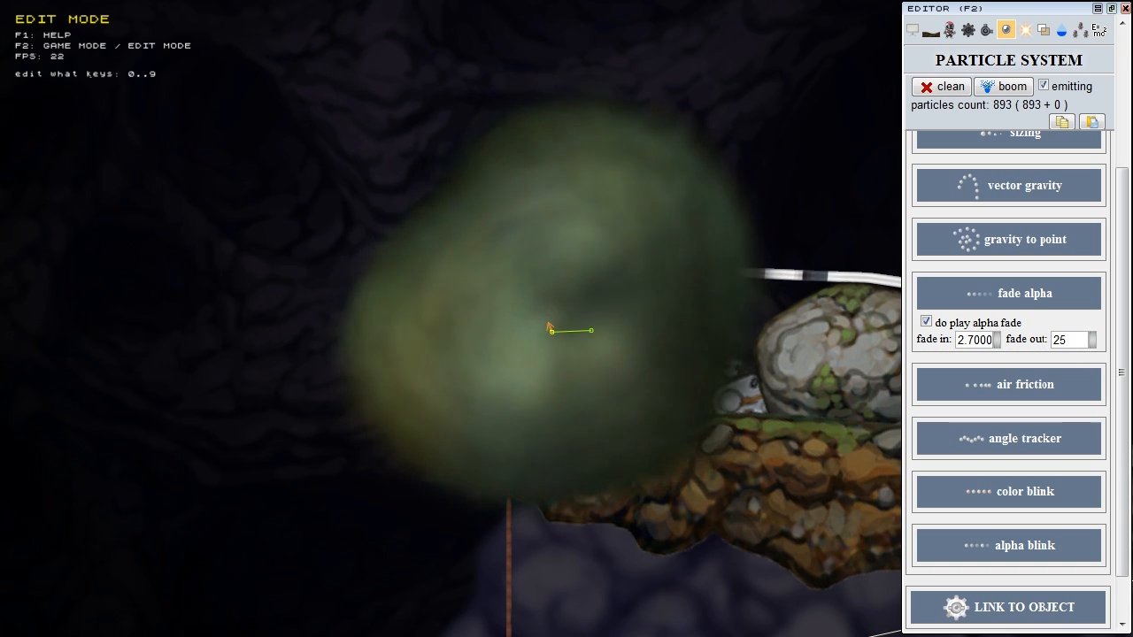
click(1068, 340)
drag(1092, 341, 1097, 267)
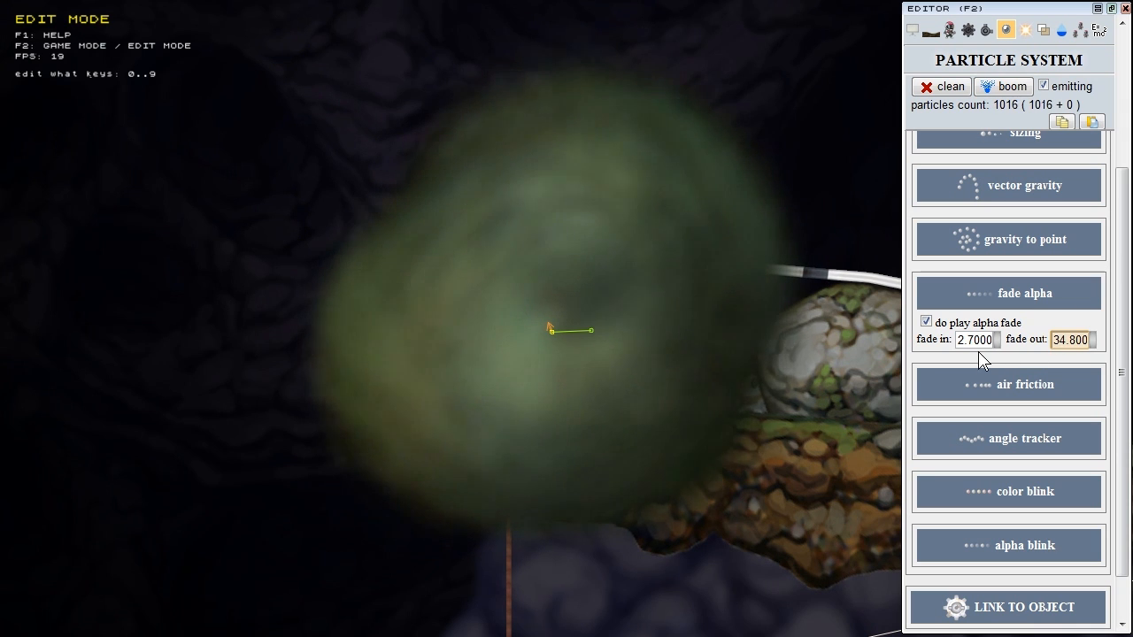
click(954, 92)
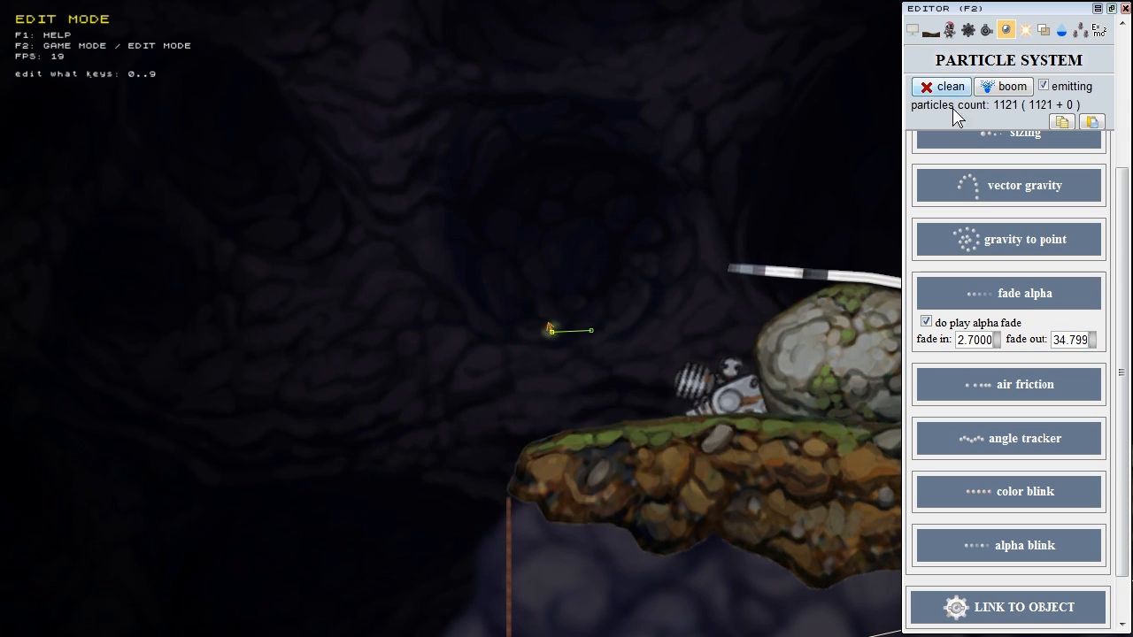
Step: Test fade-in values of 0 and 5 and watch how the smoke fades
double_click(972, 341)
text(0)
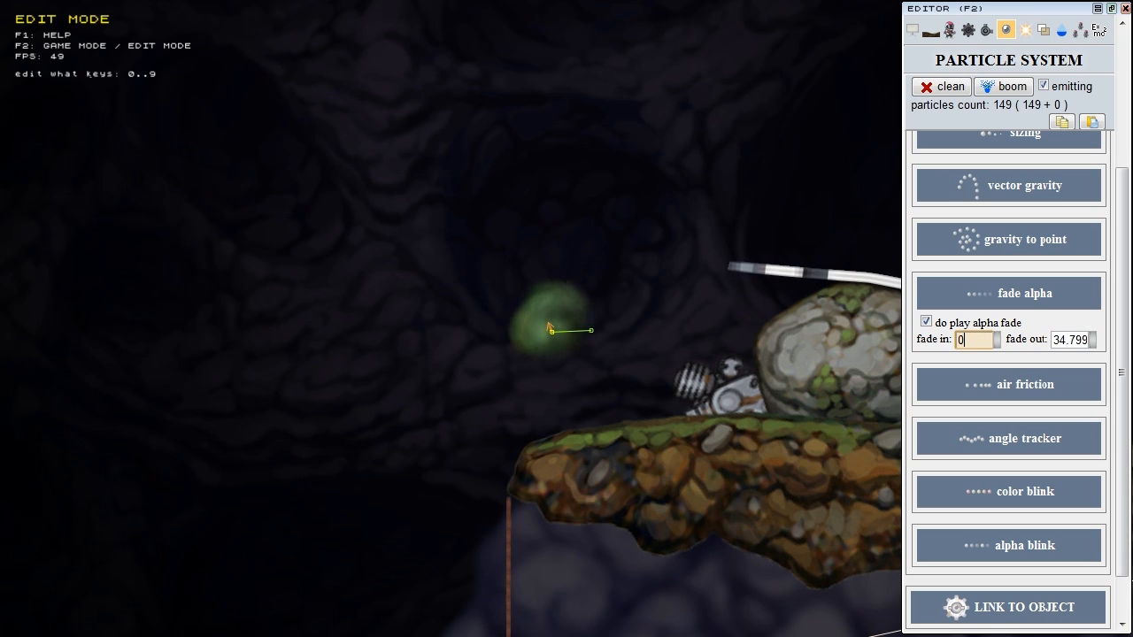
click(1083, 339)
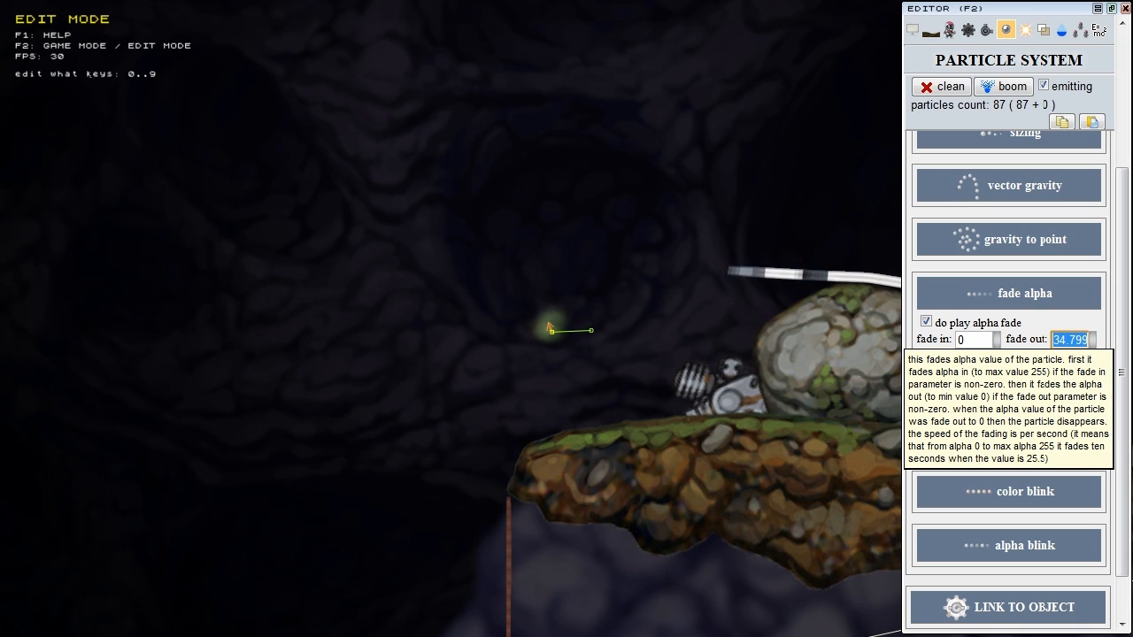
click(969, 341)
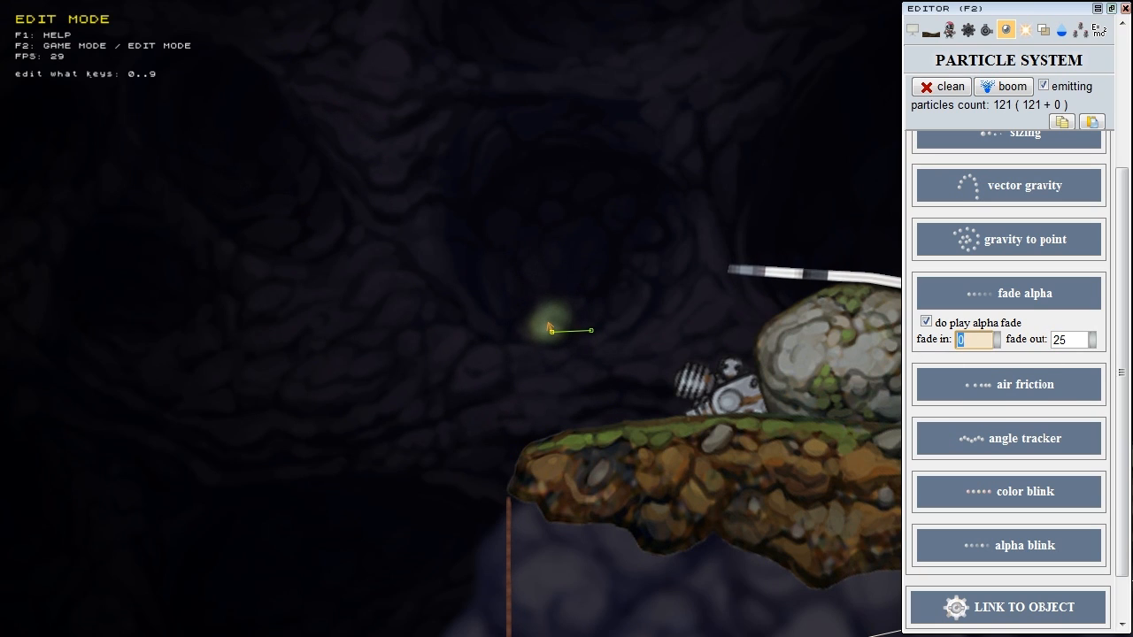
text(500)
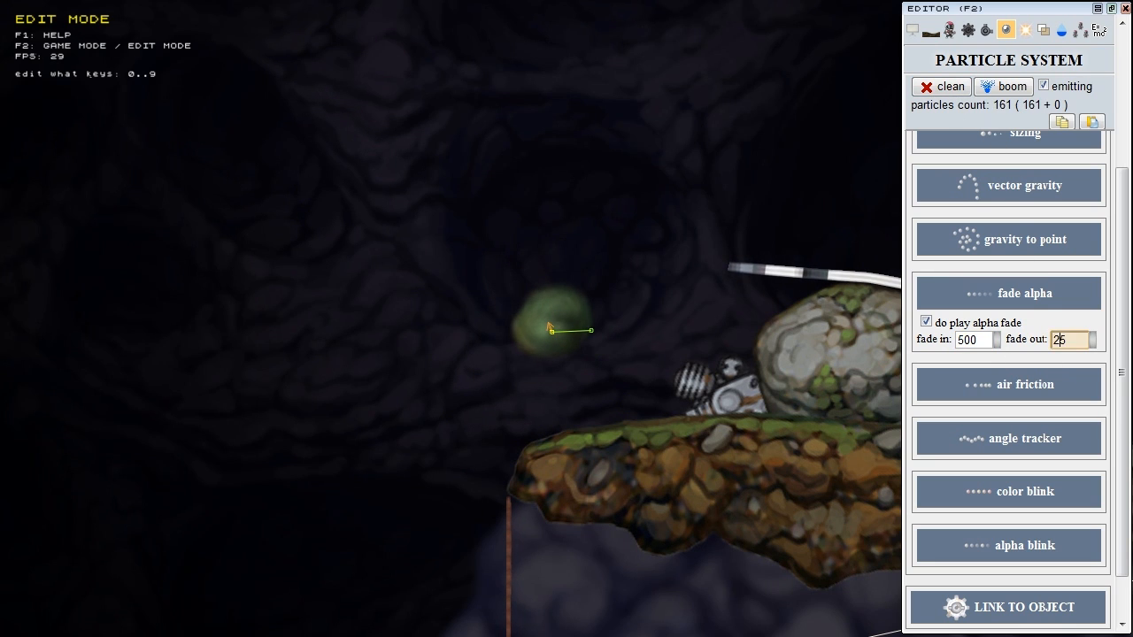
click(628, 365)
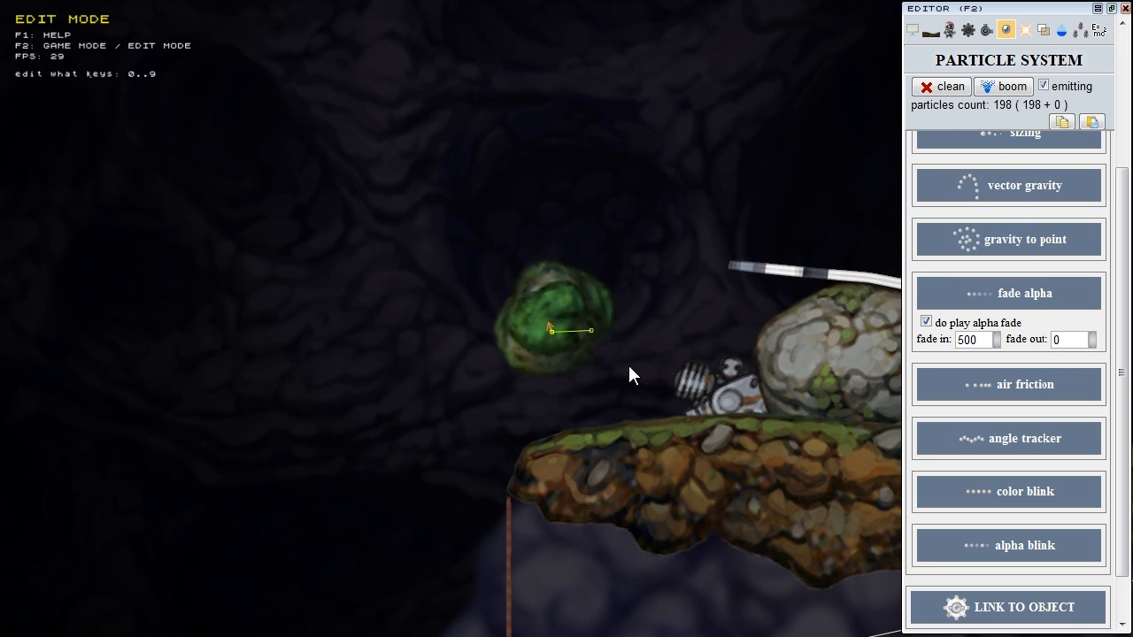
Step: Set fade in to 0 and fade out to 25, then clear particles to restart the smoke
click(945, 89)
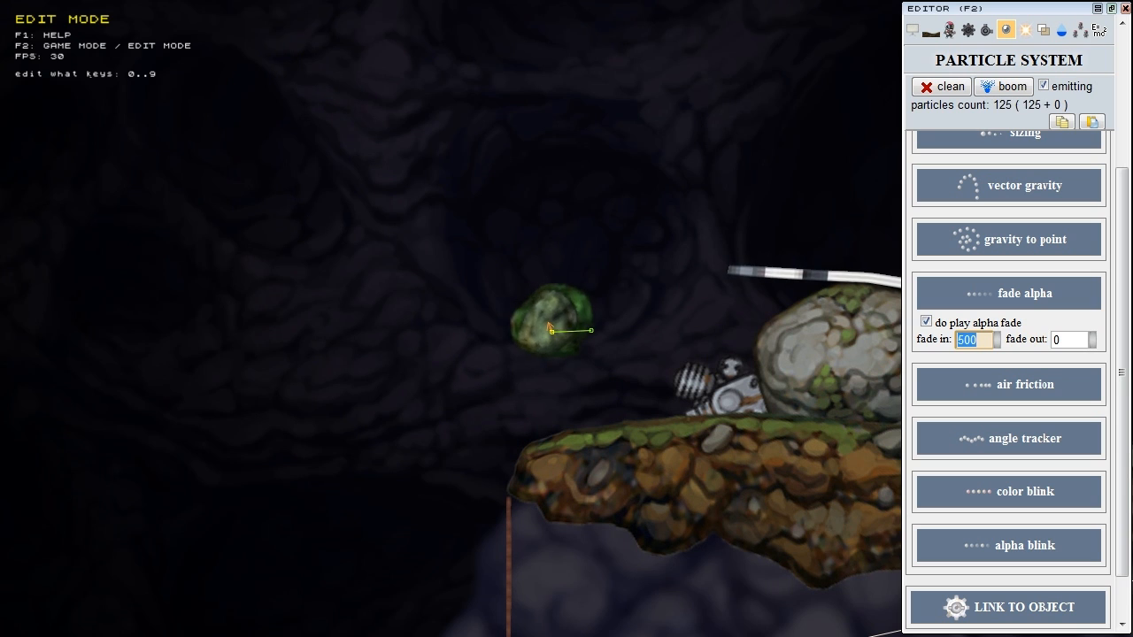
text(0)
key(Tab)
text(25)
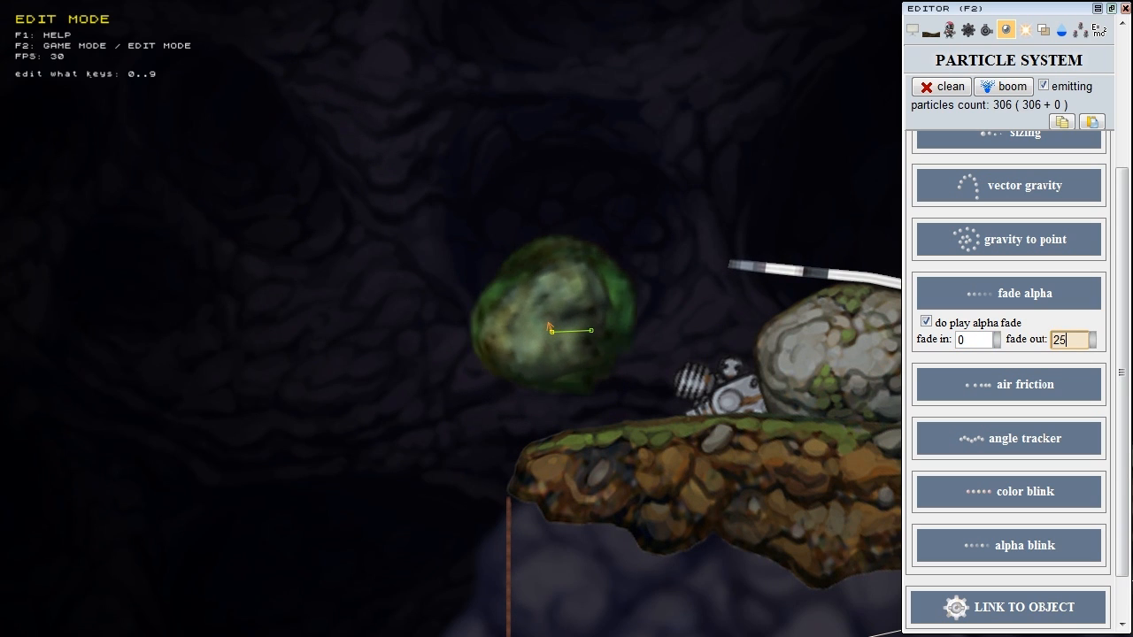
click(943, 86)
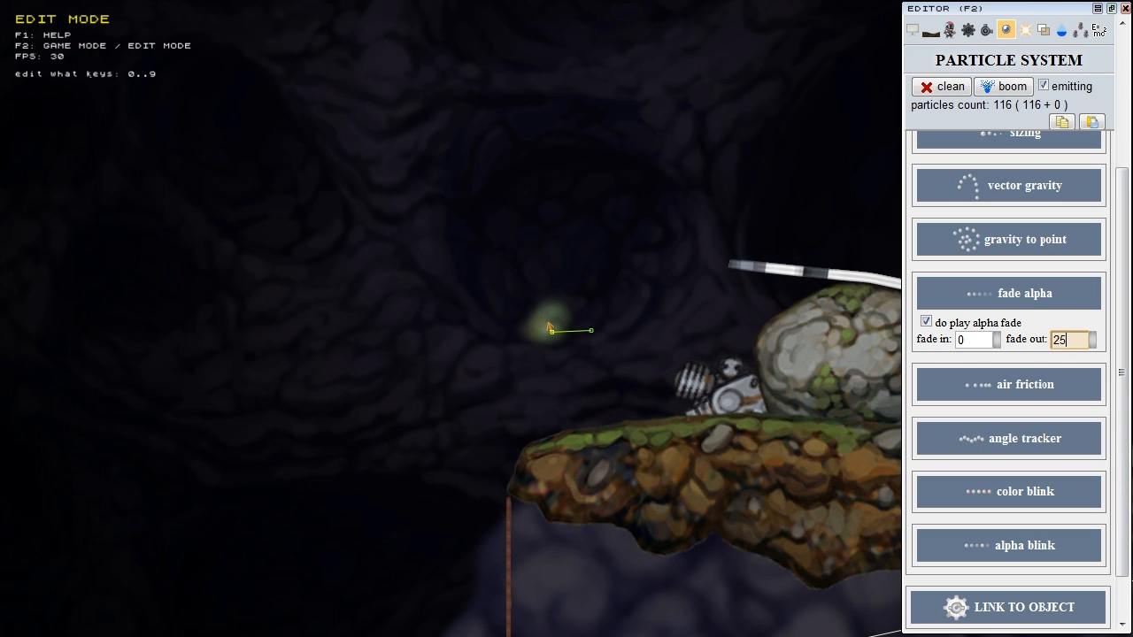
scroll(1101, 177, up, 3)
scroll(1056, 159, up, 2)
Step: Briefly check the basic properties and particle colour 1's picker, then close both
click(1054, 160)
click(955, 300)
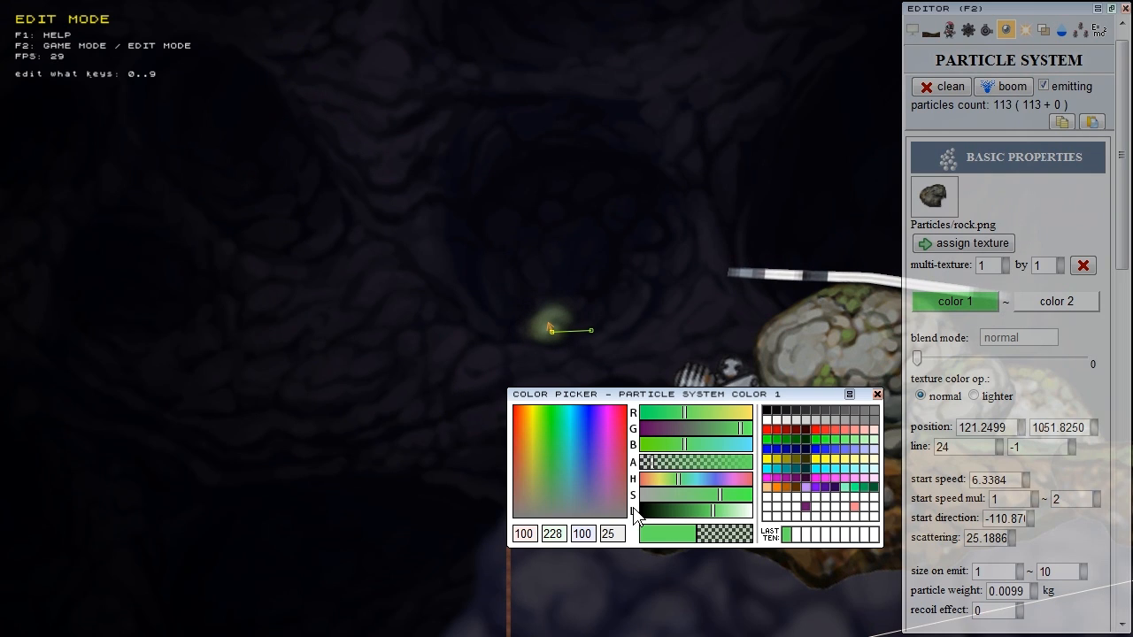
click(1077, 158)
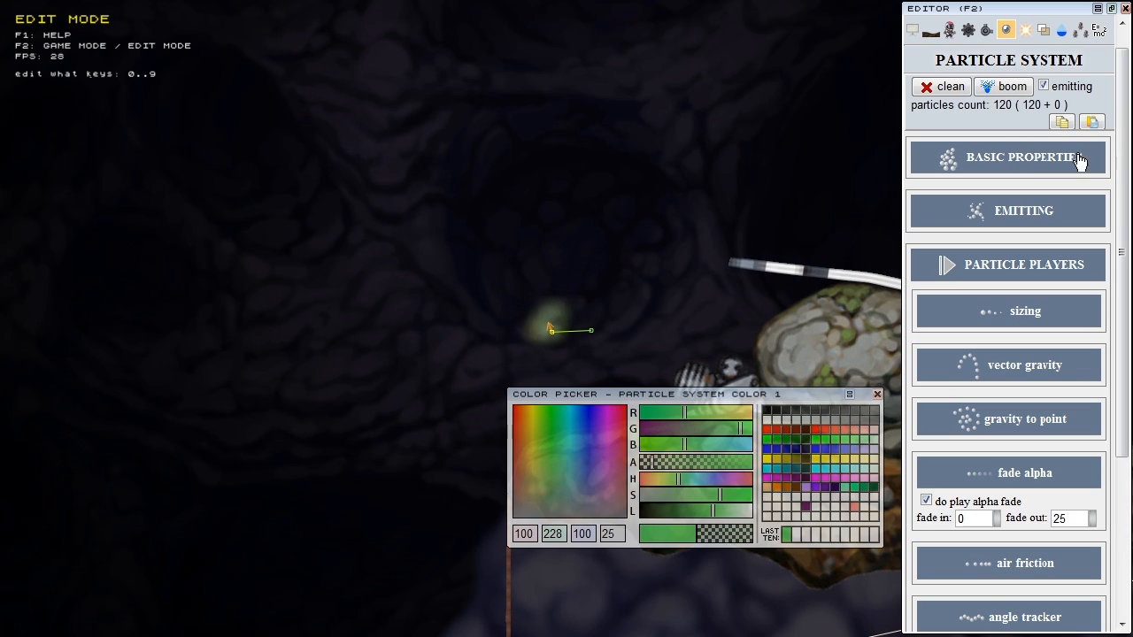
scroll(1125, 177, down, 3)
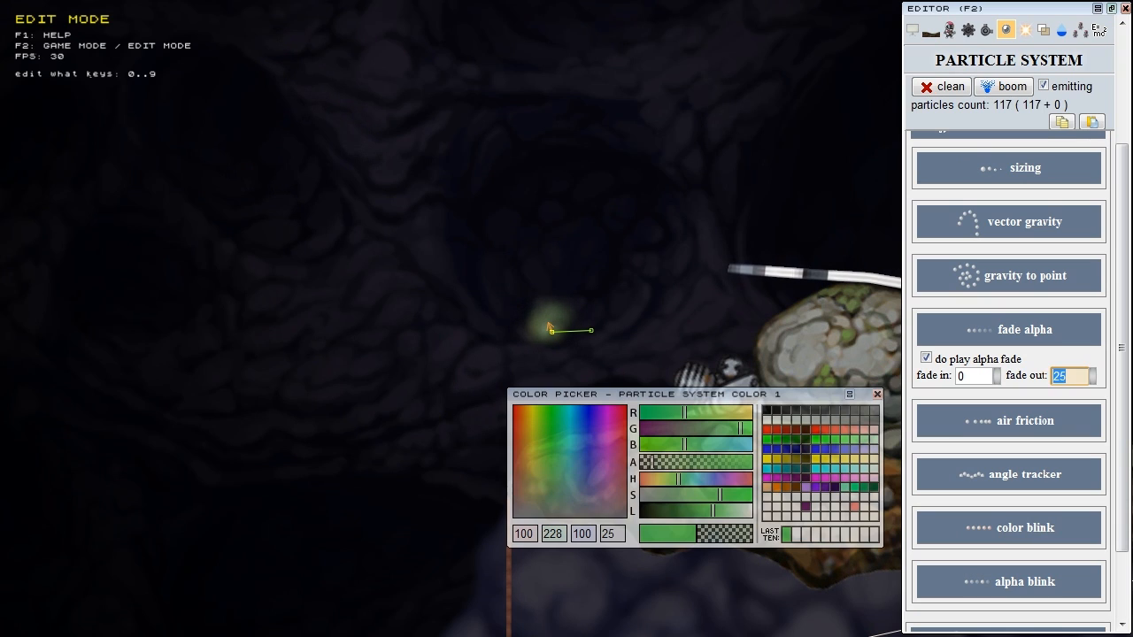
click(877, 395)
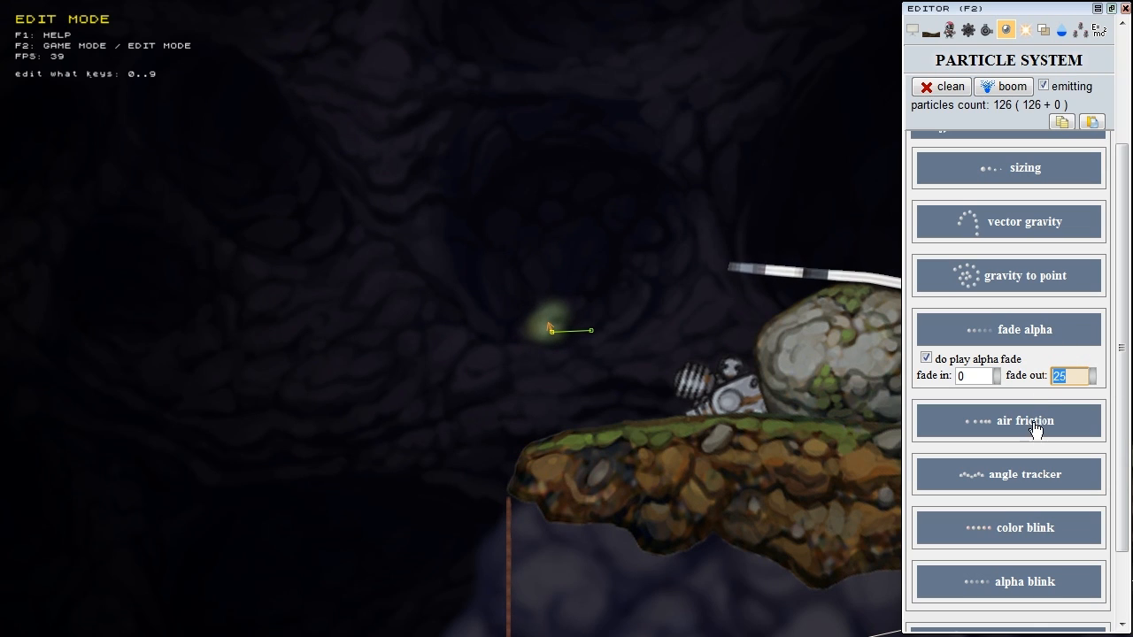
Step: Collapse fade alpha and turn on air friction with both limits at 0.9499
click(1039, 335)
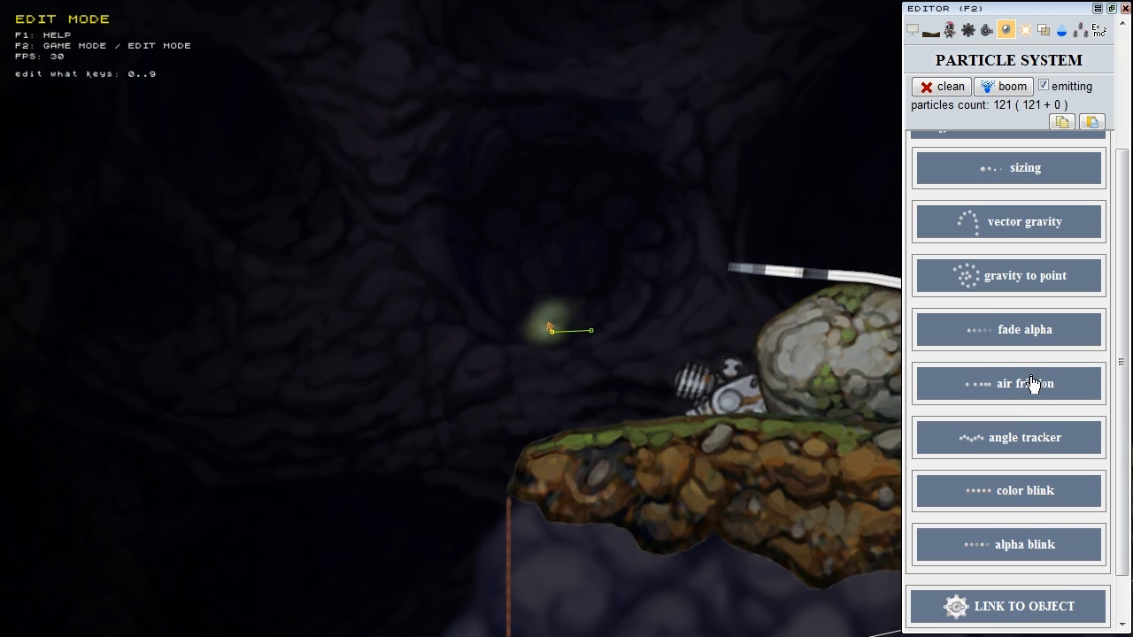
click(1032, 383)
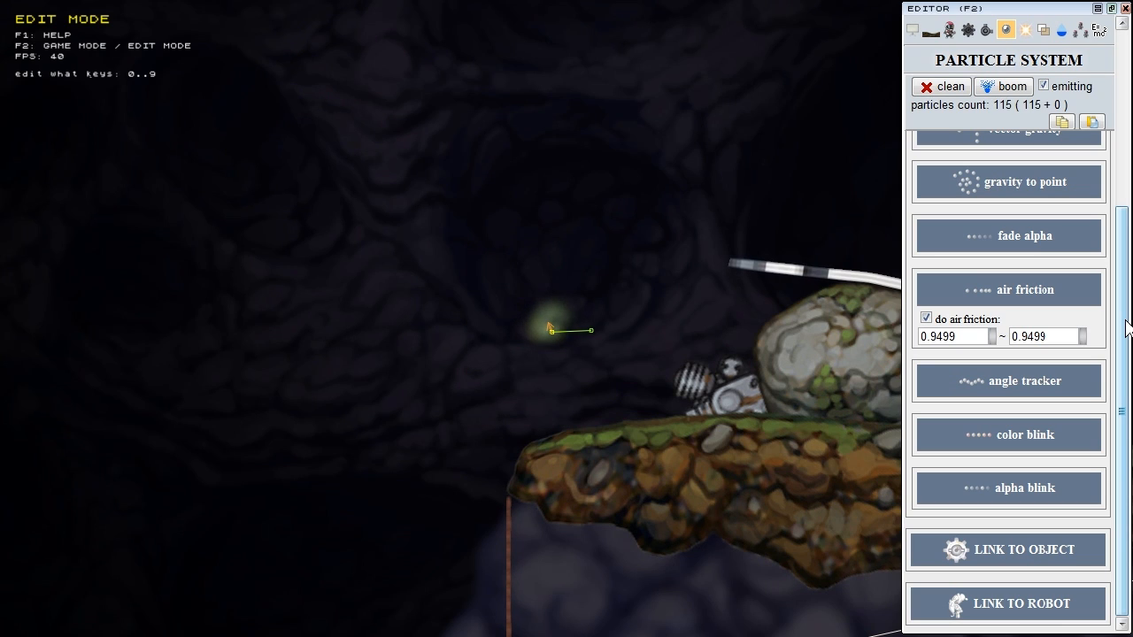
key(Tab)
key(Tab)
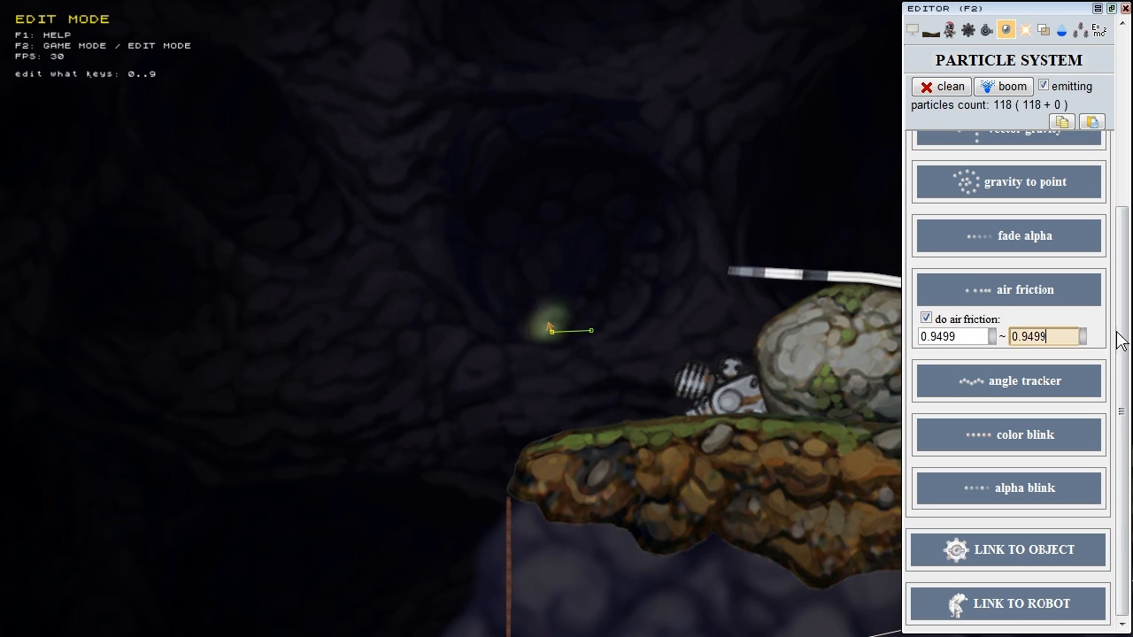
scroll(1124, 345, up, 2)
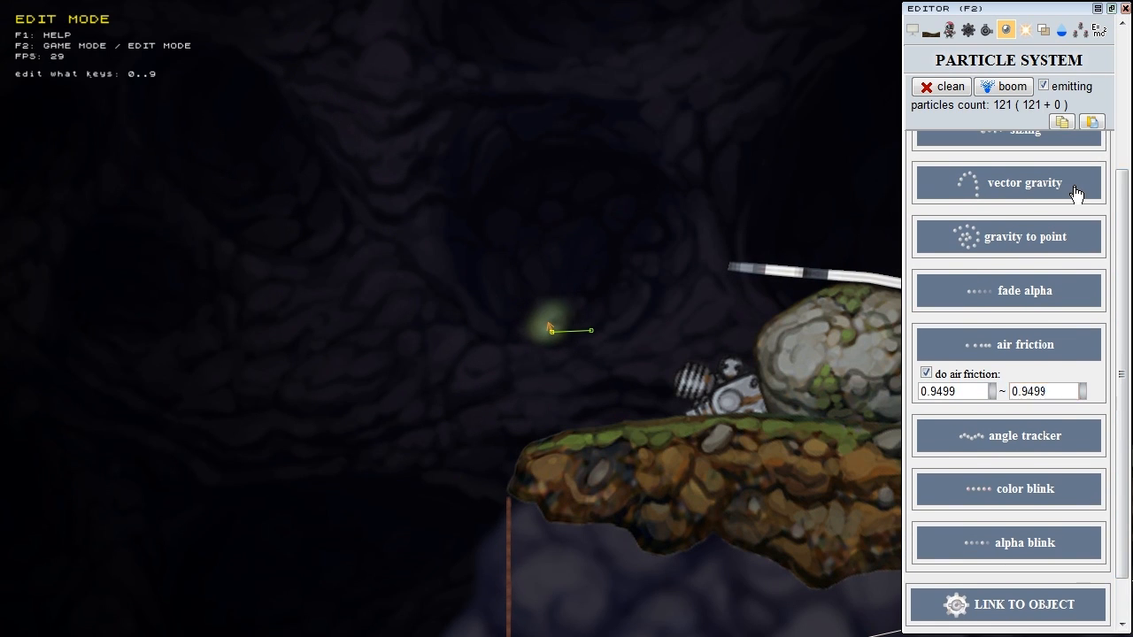
click(958, 182)
click(991, 166)
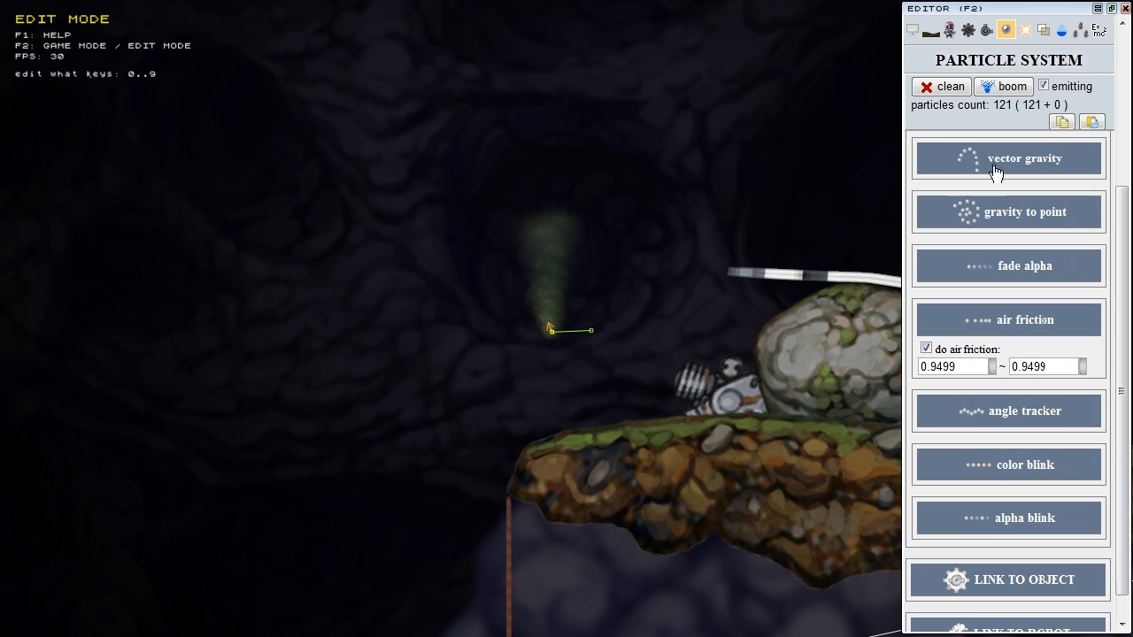
click(1046, 367)
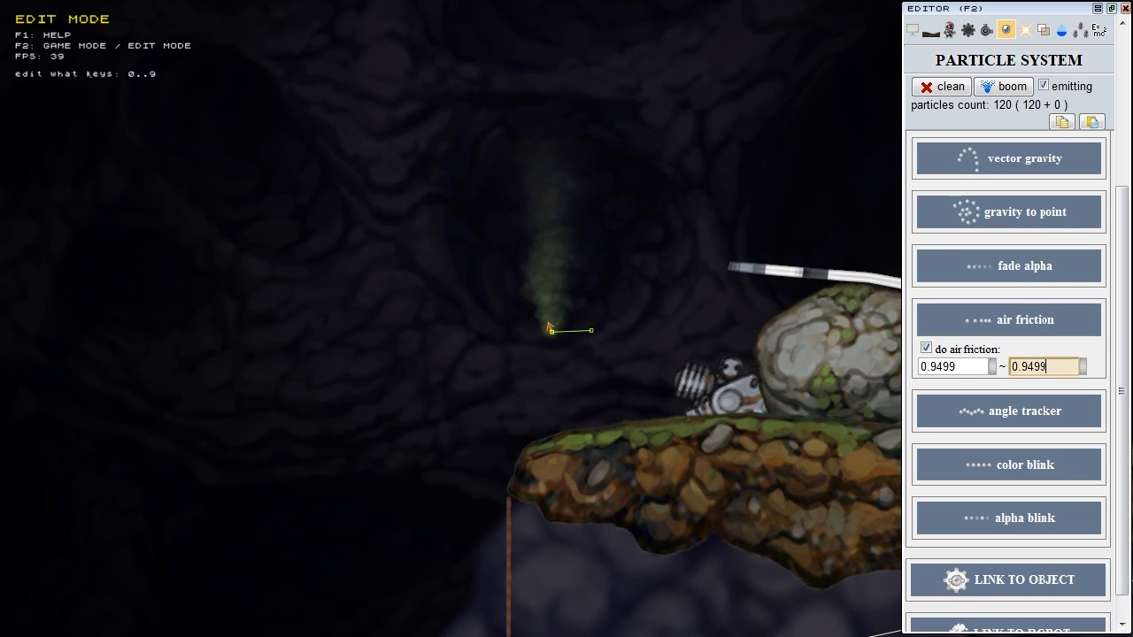
click(1065, 335)
click(1022, 390)
Step: Center the emitter and compare waves, spiral and magic angle-tracker patterns, keeping magic
scroll(988, 259, down, 3)
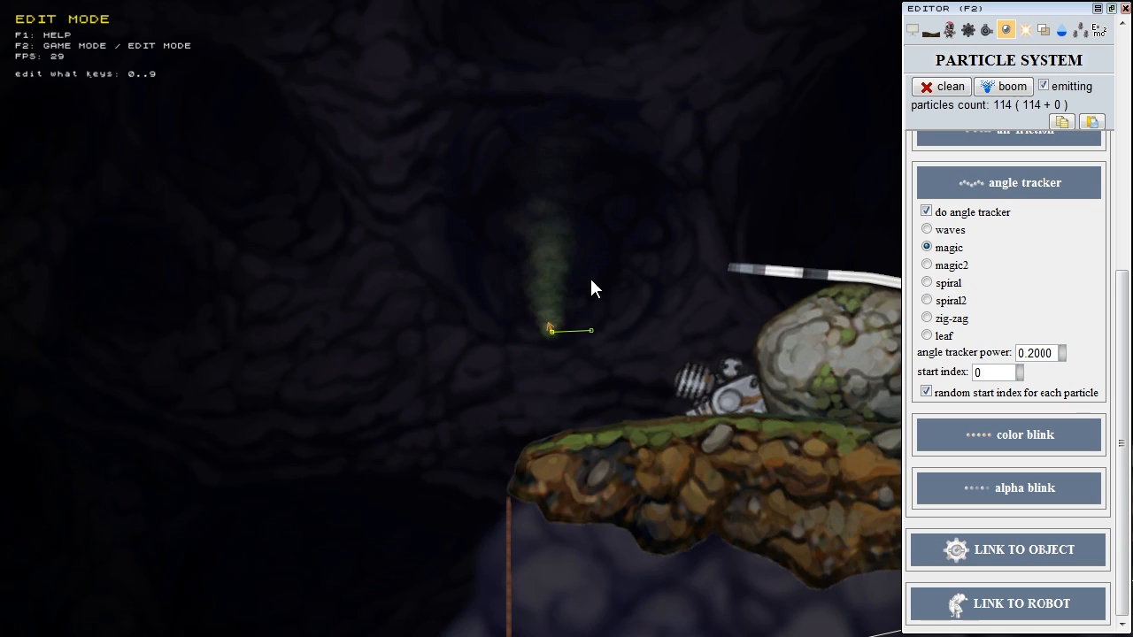
scroll(584, 296, up, 8)
scroll(566, 303, down, 4)
middle_drag(562, 303, 567, 403)
scroll(570, 338, down, 3)
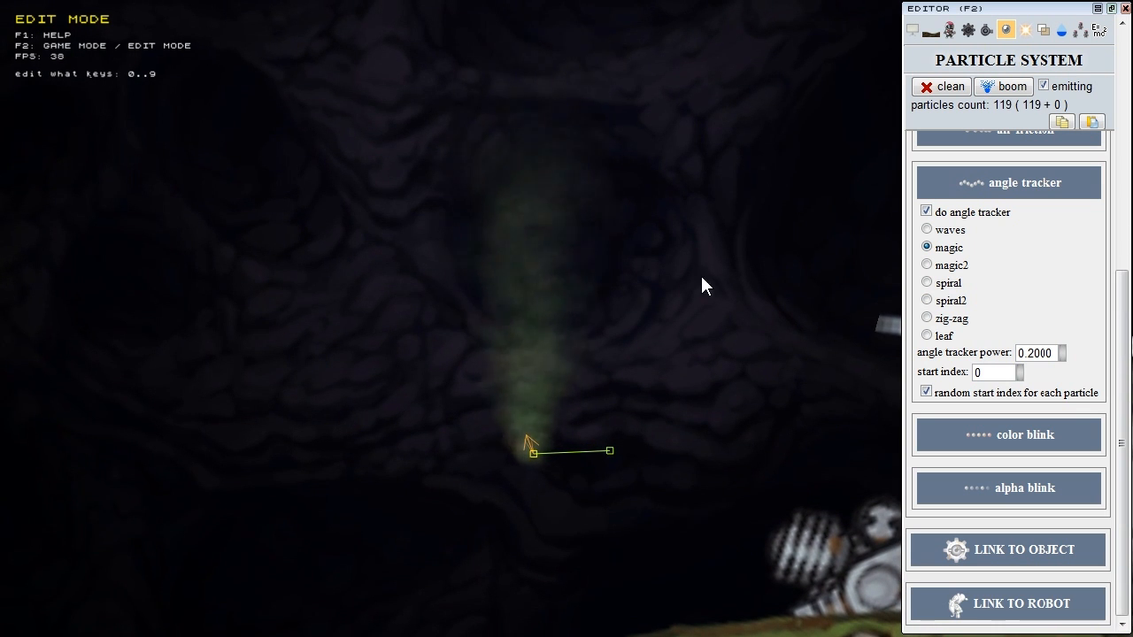
click(954, 230)
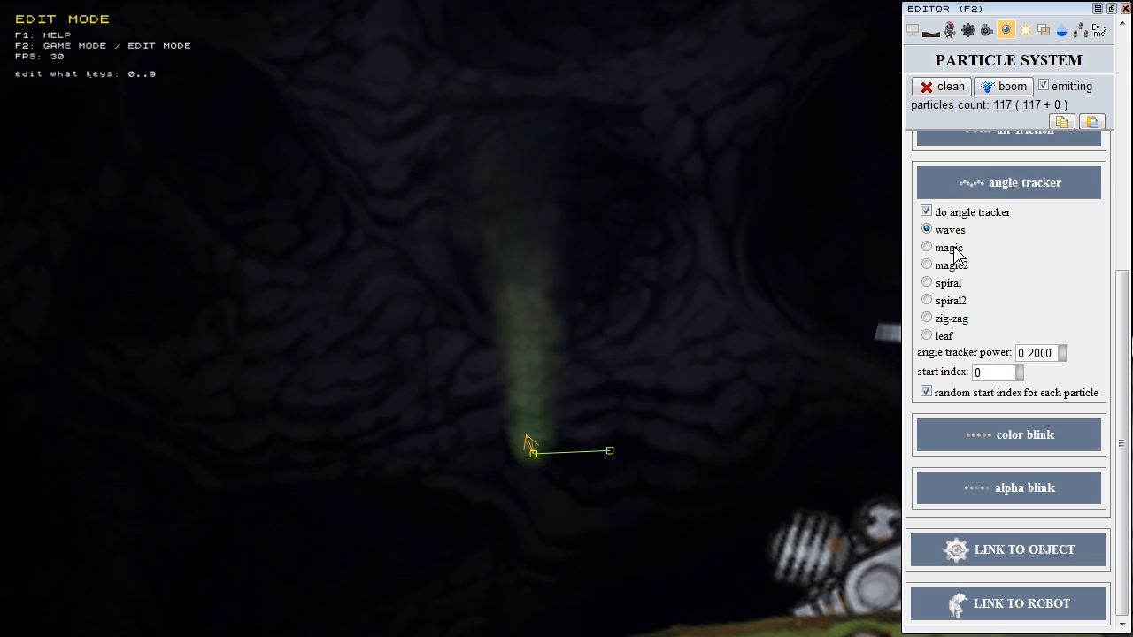
click(948, 249)
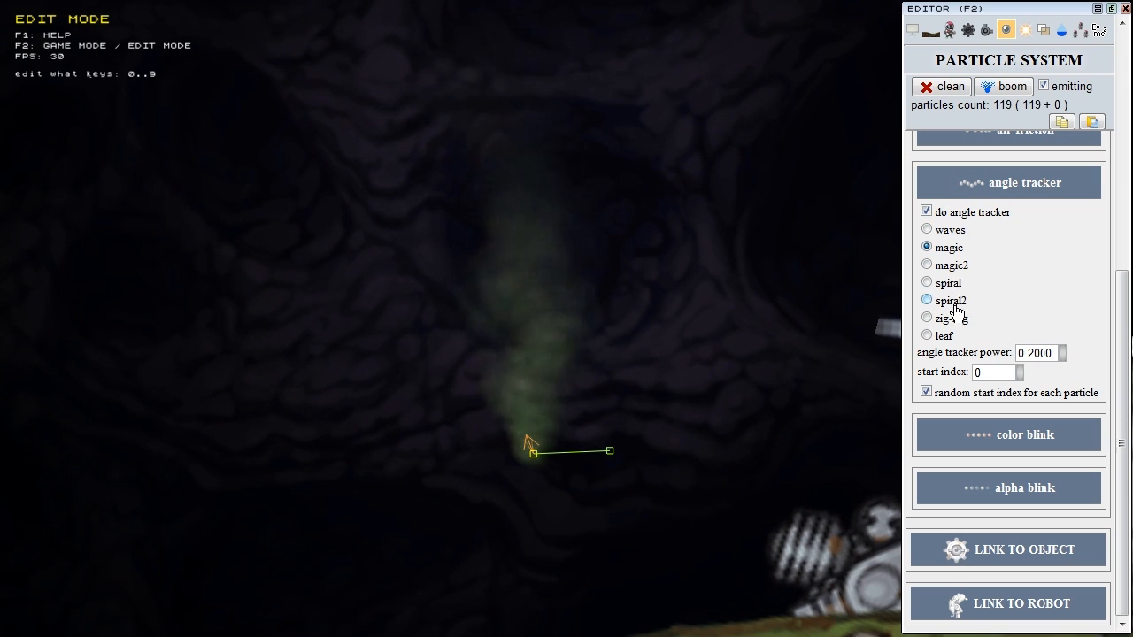
click(949, 284)
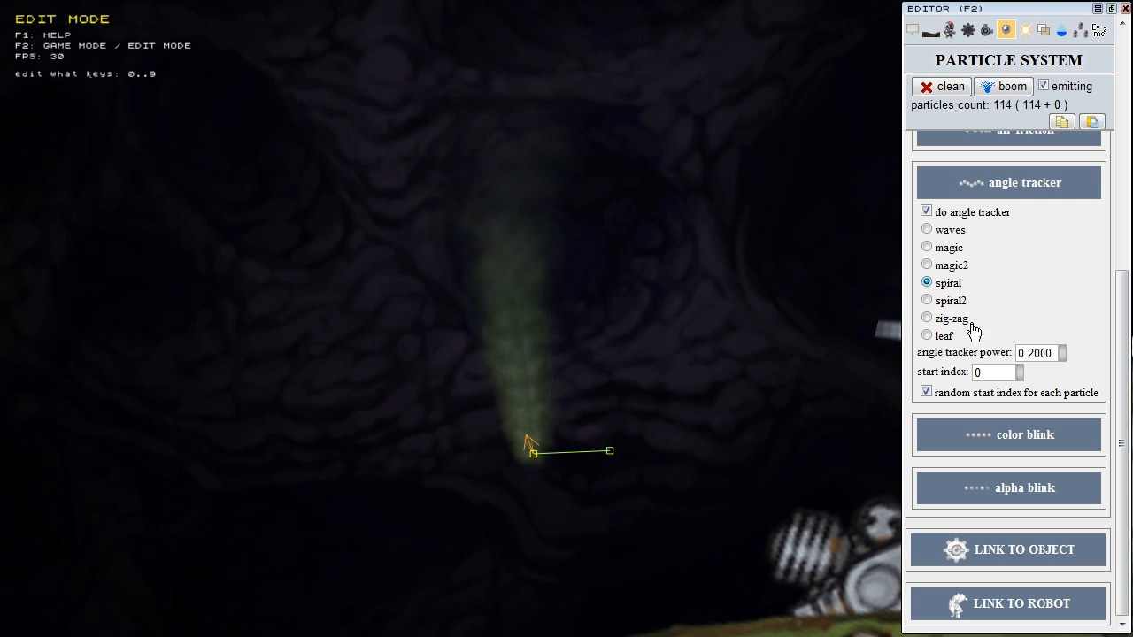
click(946, 250)
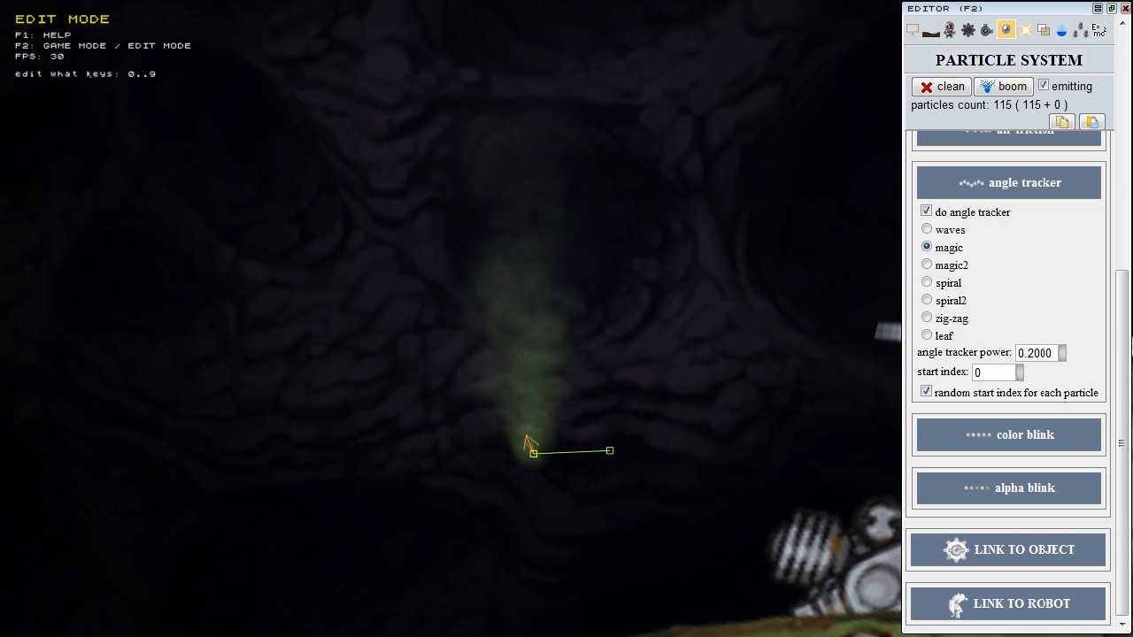
Step: Keep power 0.2000, leave random start index per particle on, and reset start index to 0
click(1041, 353)
click(992, 372)
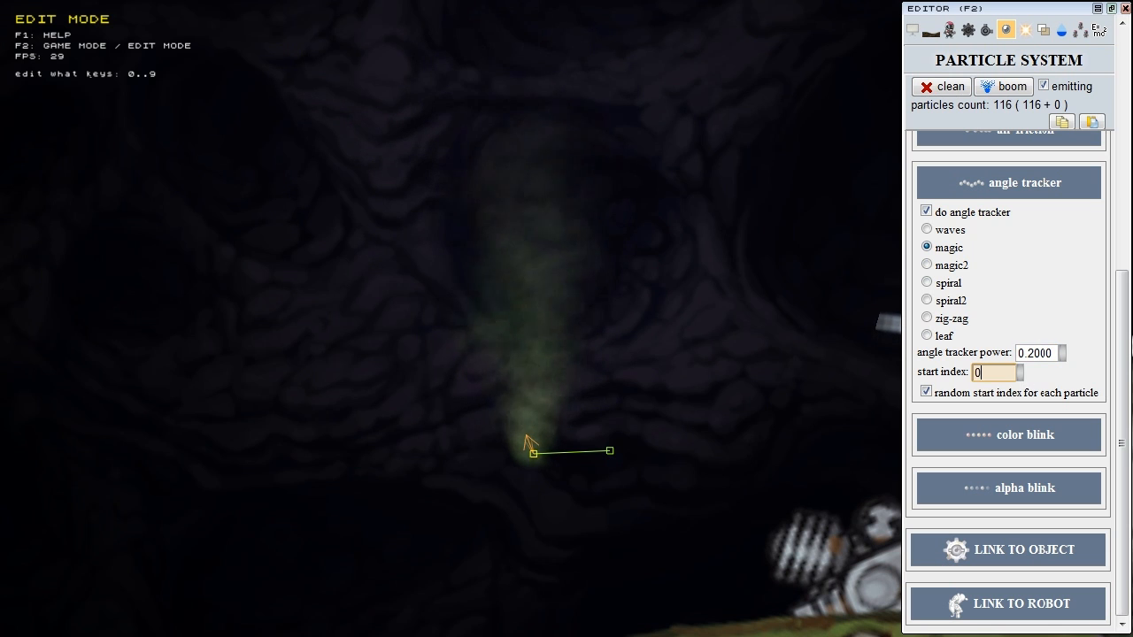
drag(1019, 377, 1022, 373)
click(939, 393)
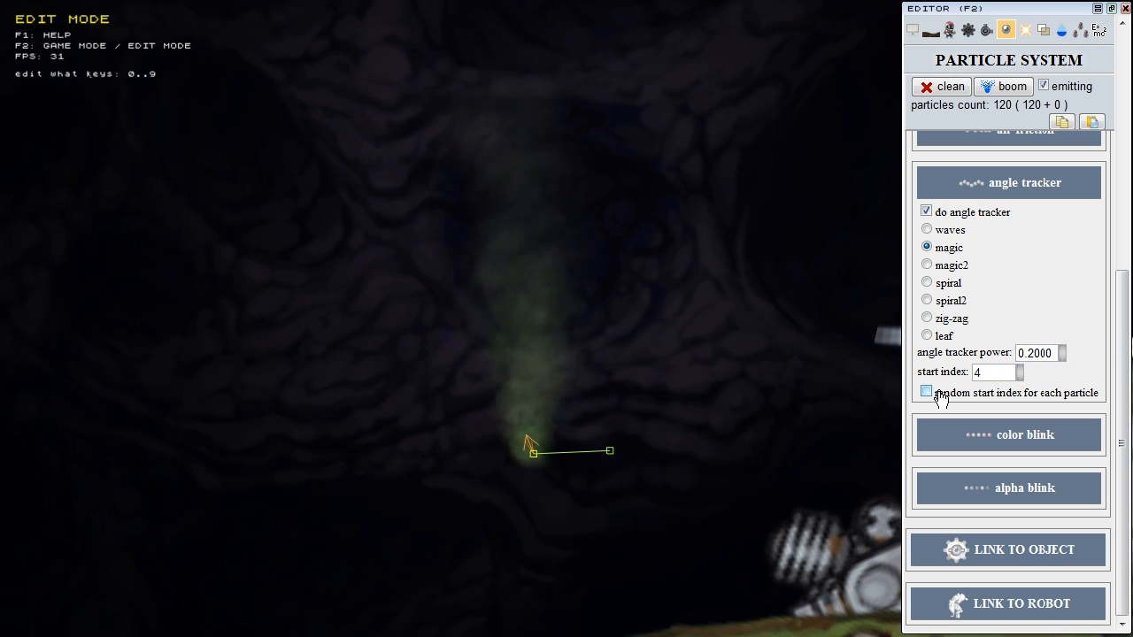
click(927, 392)
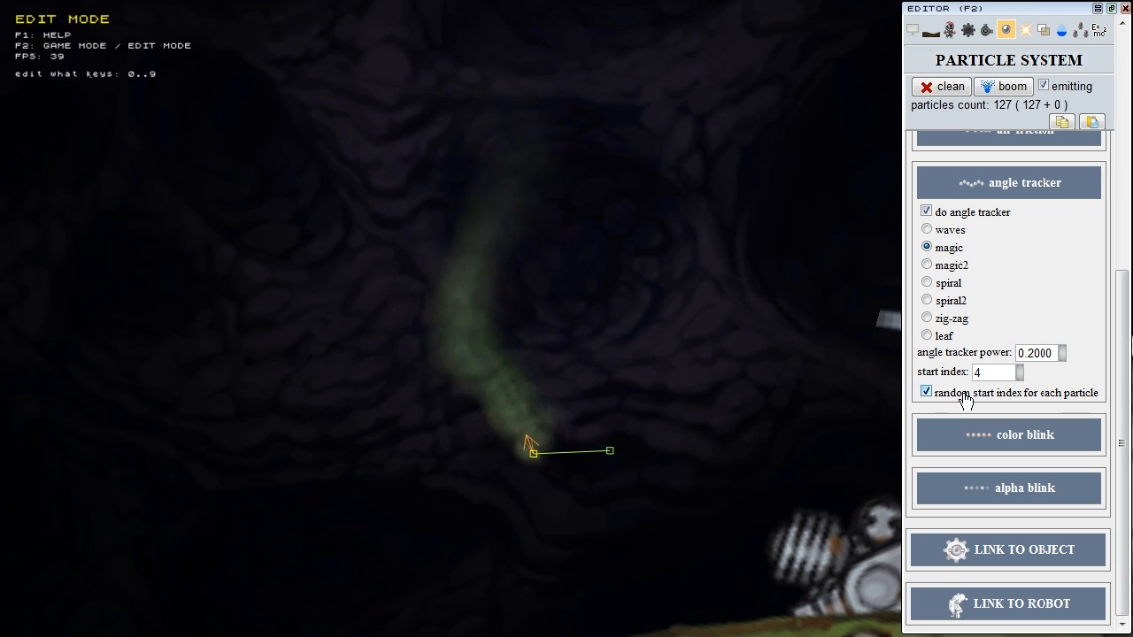
text(0)
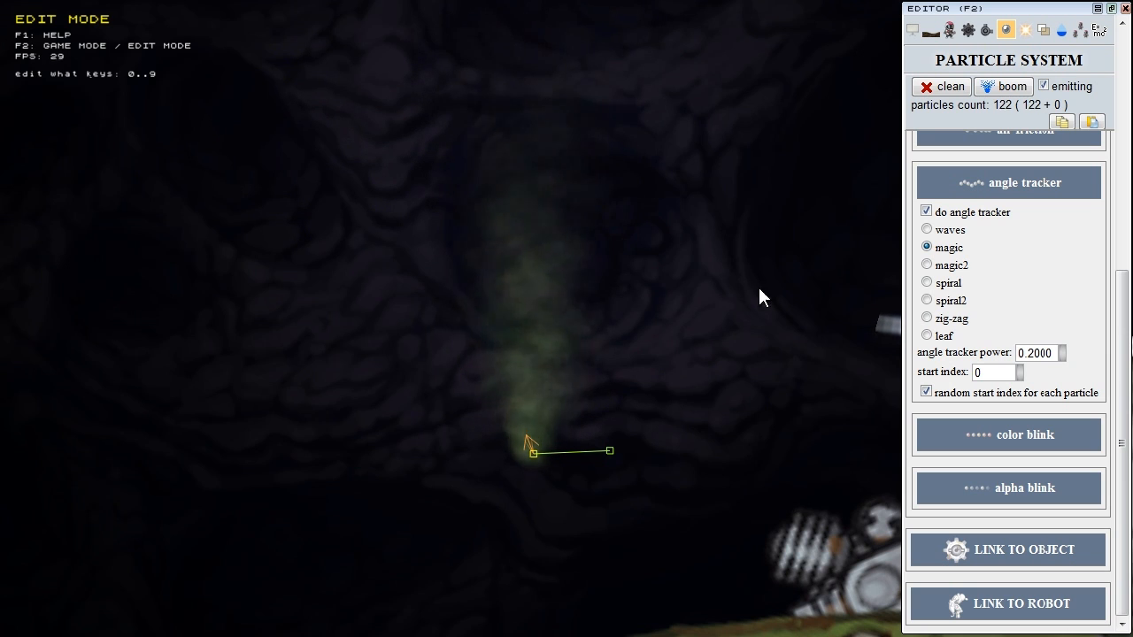
click(995, 184)
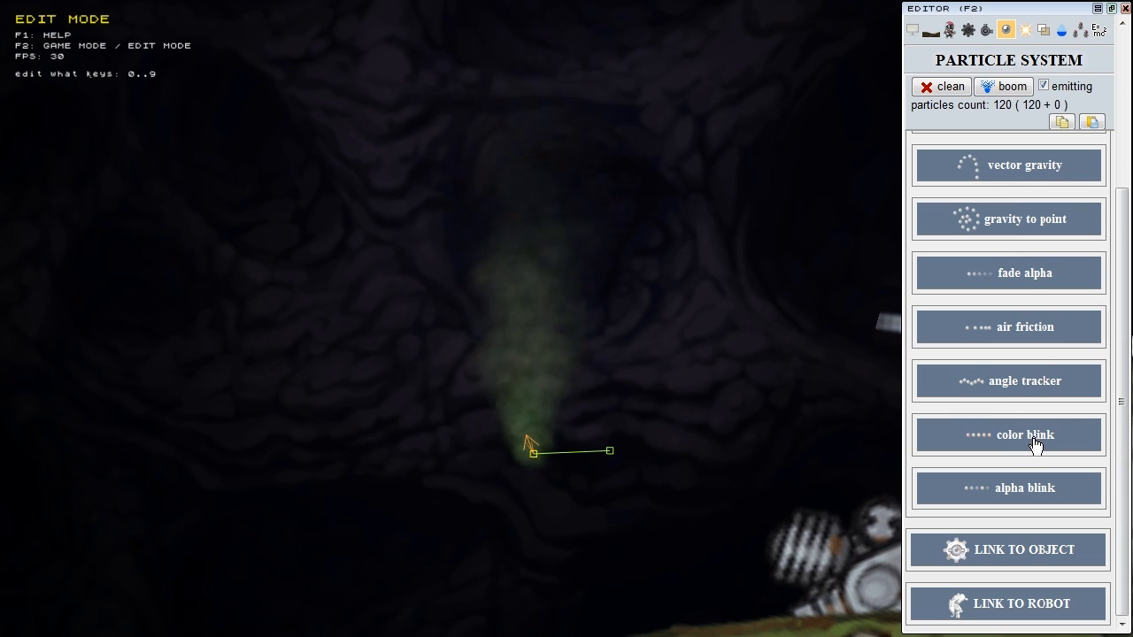
Step: Enable color blink on the smoke with a blink interval of 34 to 36 ticks
click(1071, 437)
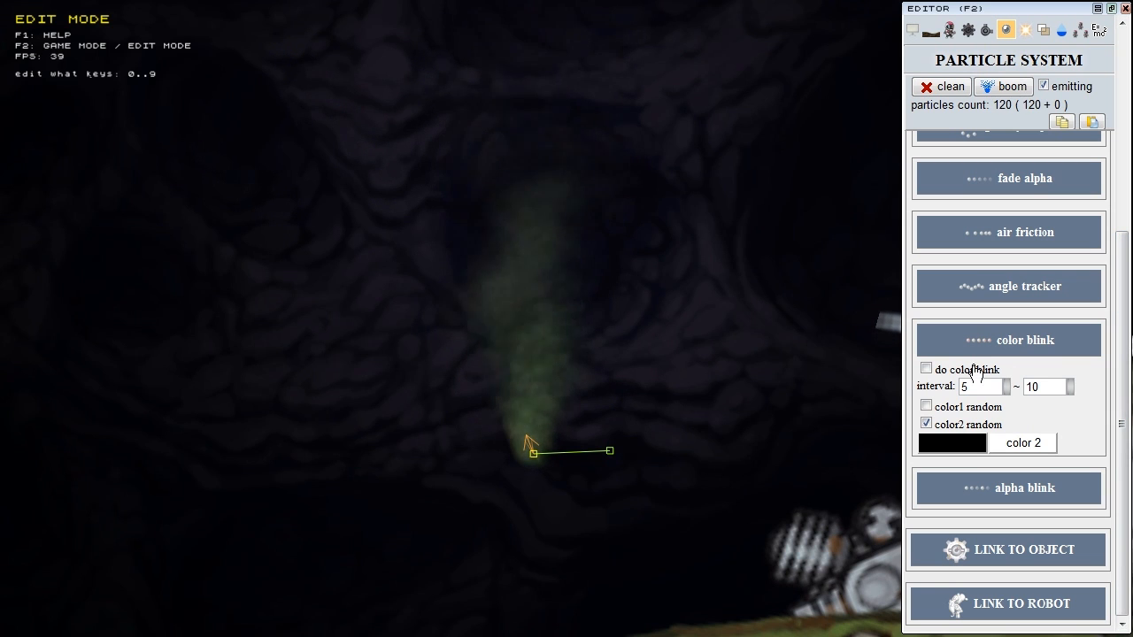
click(926, 369)
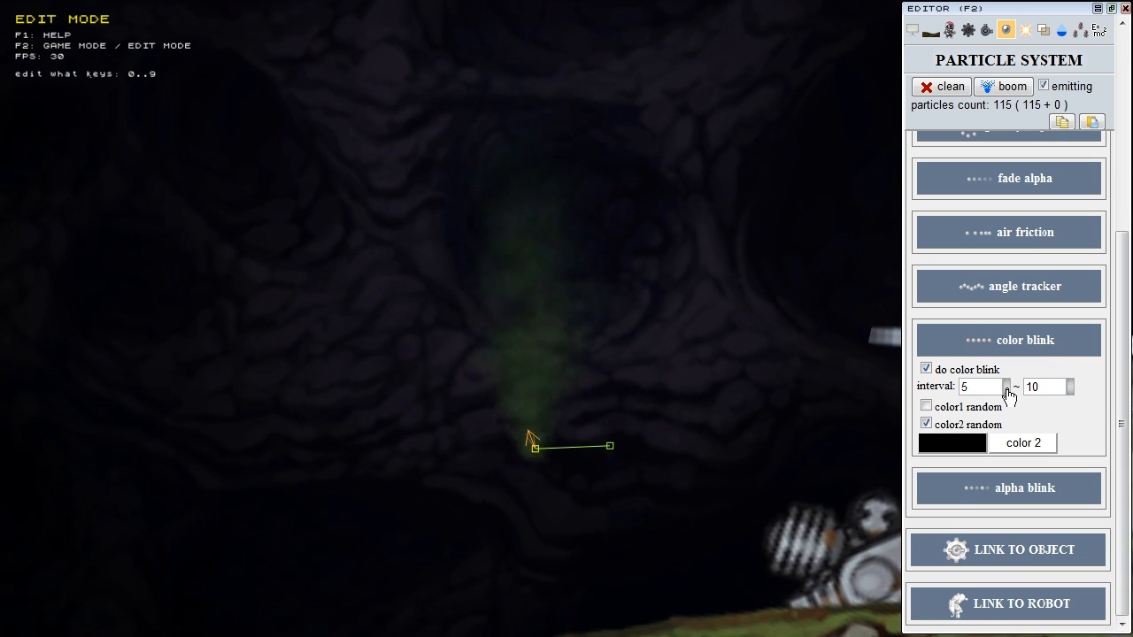
drag(1131, 347, 1132, 336)
drag(1070, 386, 1132, 398)
click(944, 427)
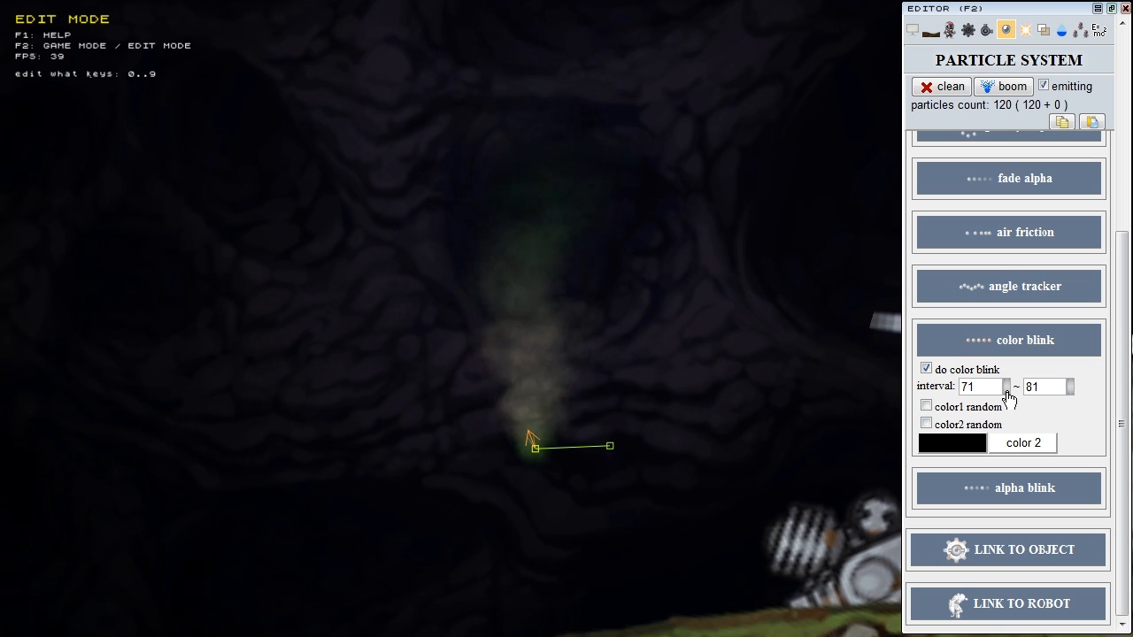
drag(1007, 387, 987, 389)
drag(1069, 386, 992, 389)
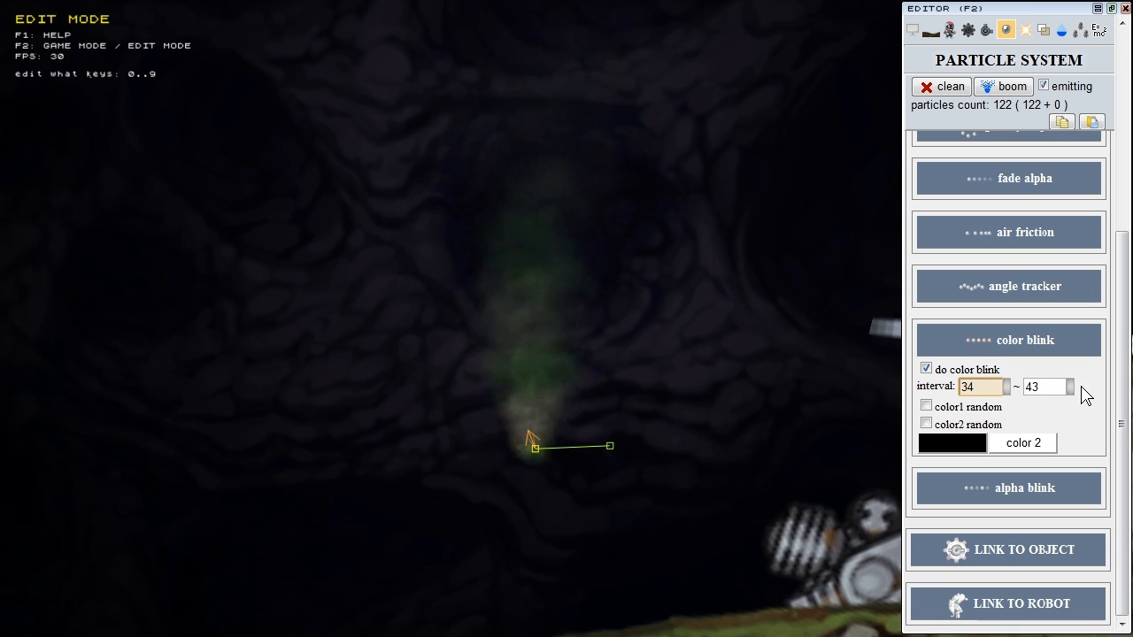
drag(1068, 390, 1058, 390)
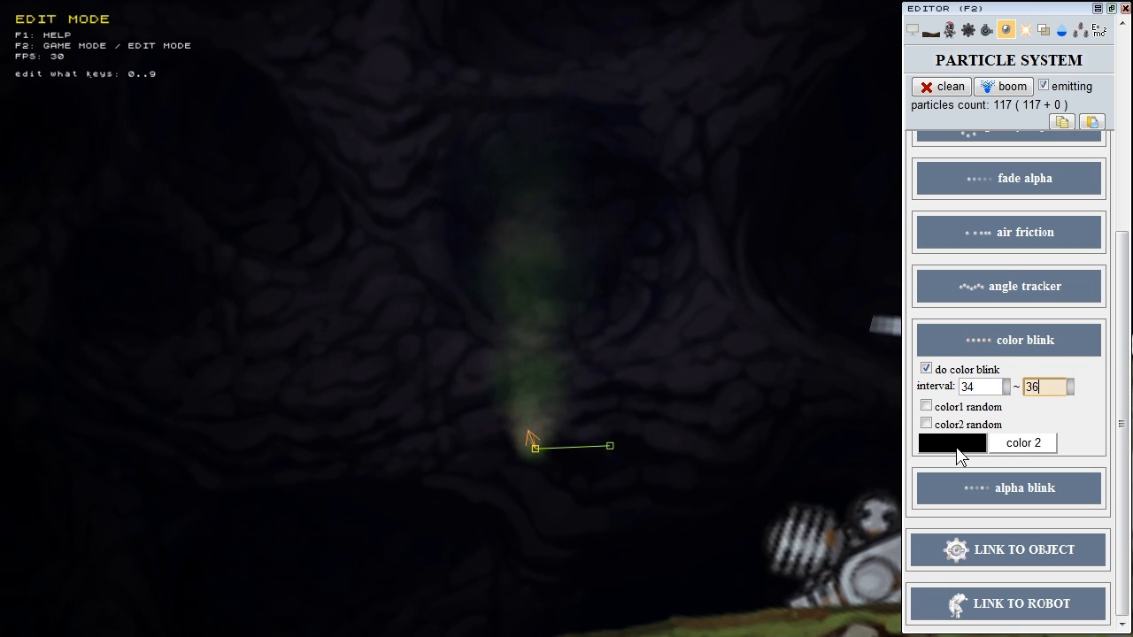
Step: Make blink color 1 blue-grey at 118, 126, 188
click(956, 451)
drag(772, 395, 681, 483)
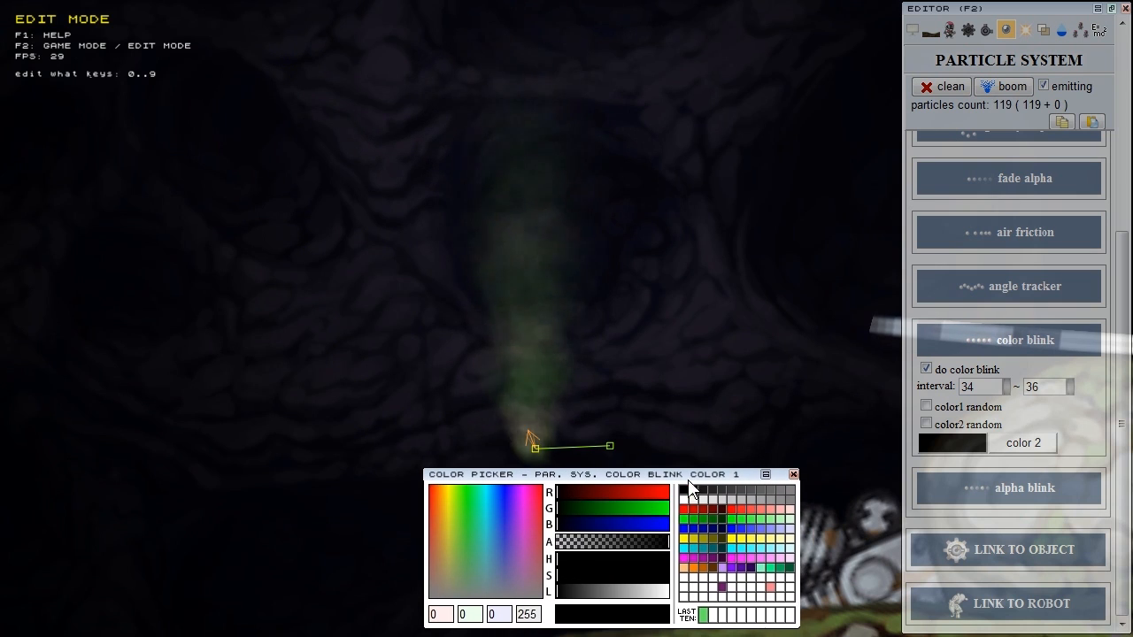
click(600, 500)
click(604, 515)
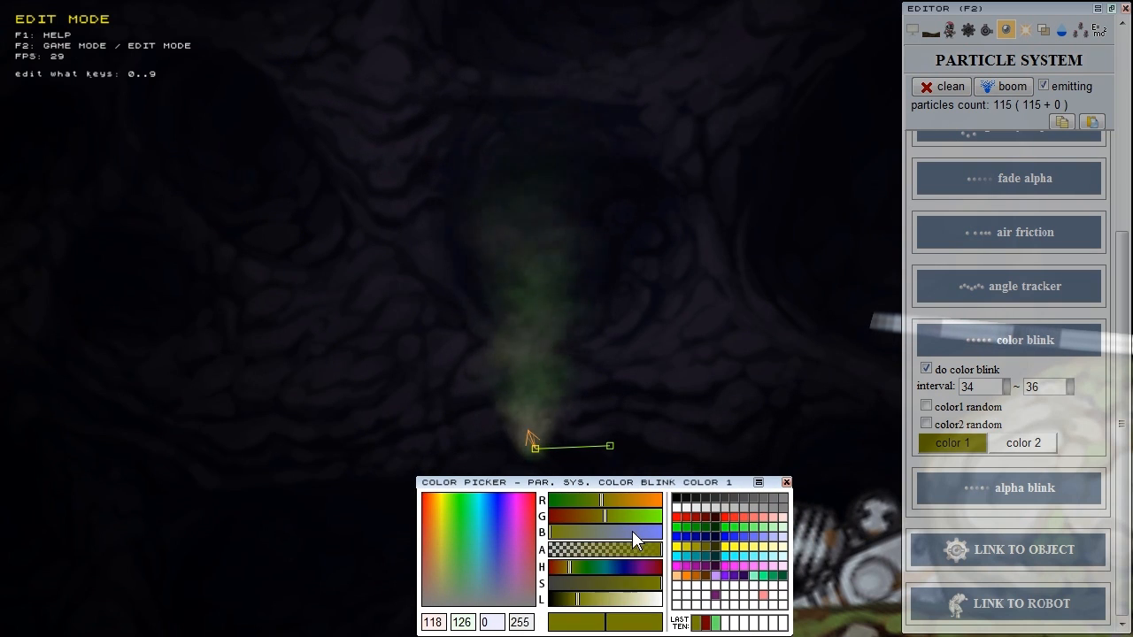
click(632, 531)
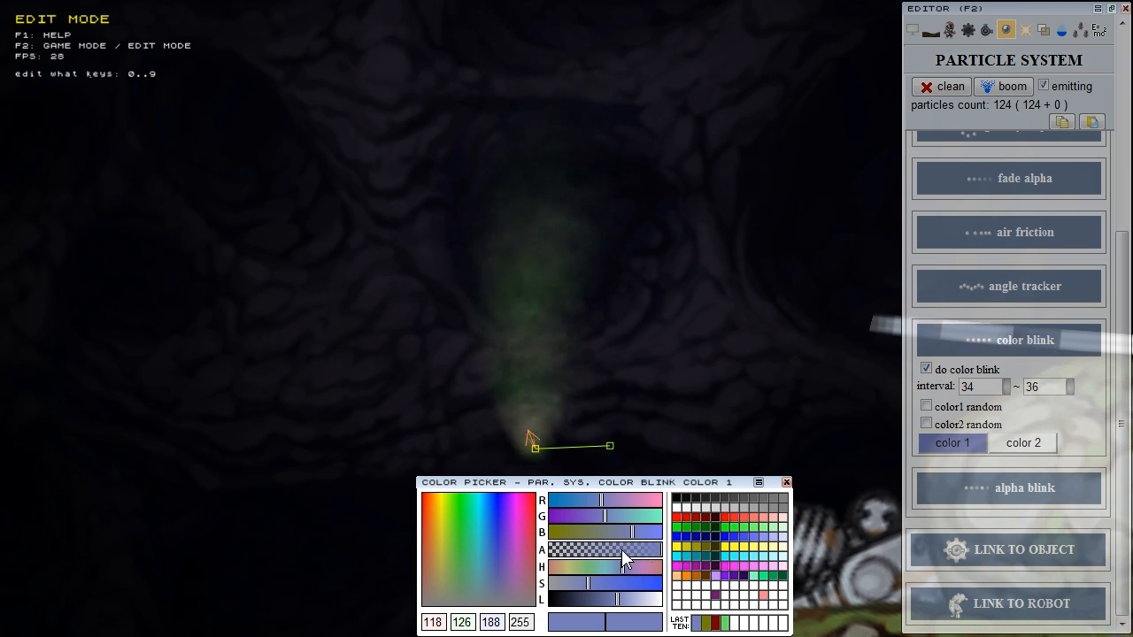
click(785, 482)
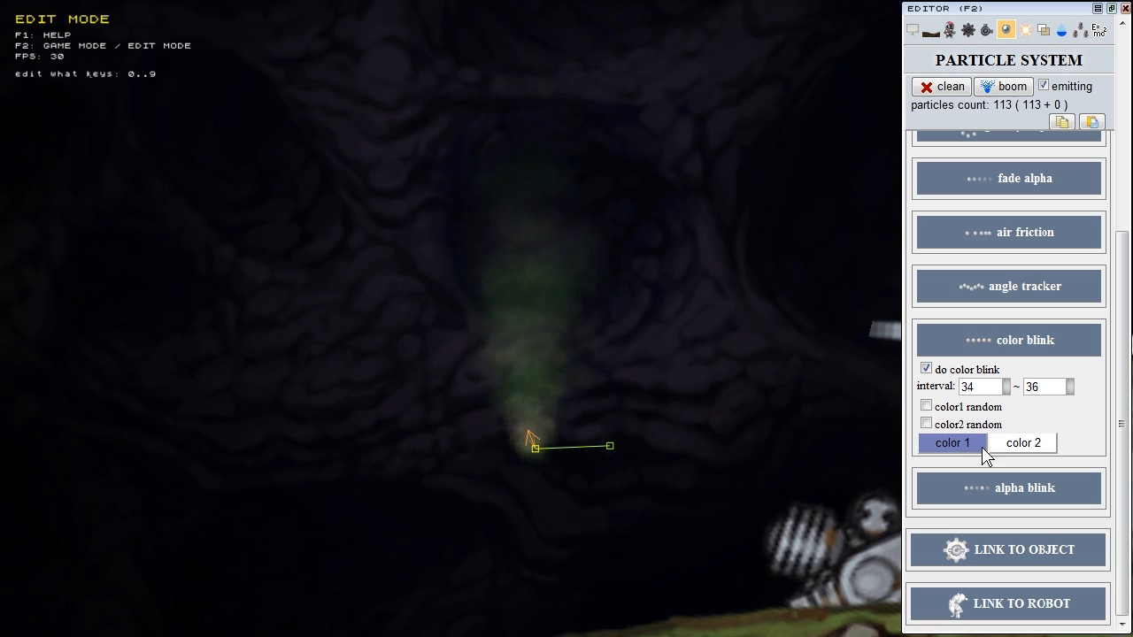
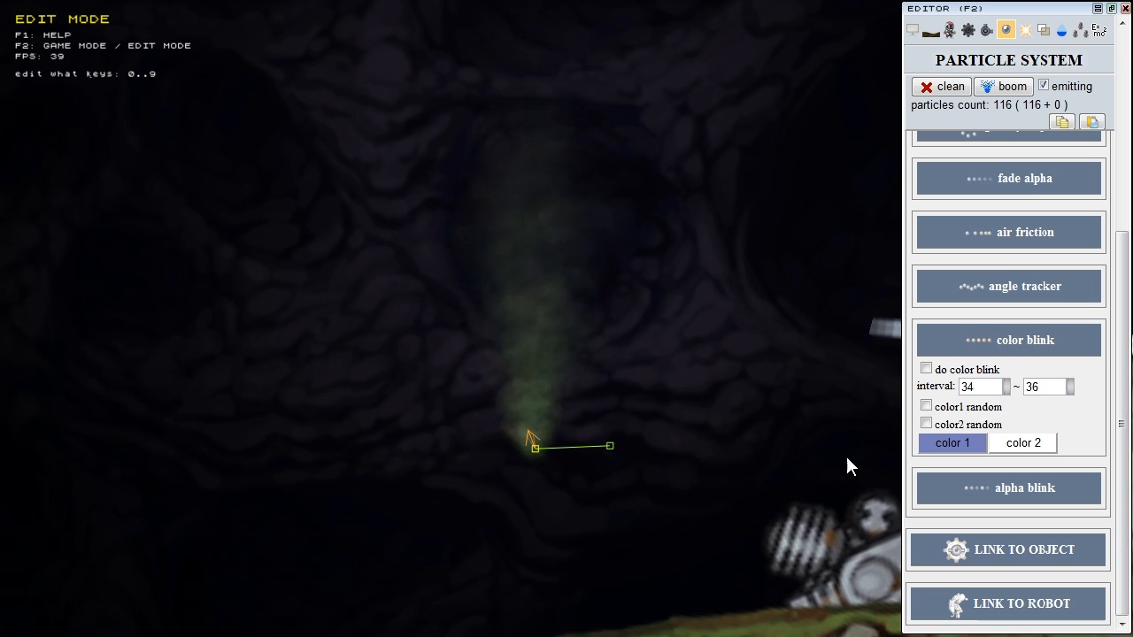
Step: Check the smoke's alpha blink settings, fold the color and alpha blink groups, and return to its main settings groups
click(1033, 492)
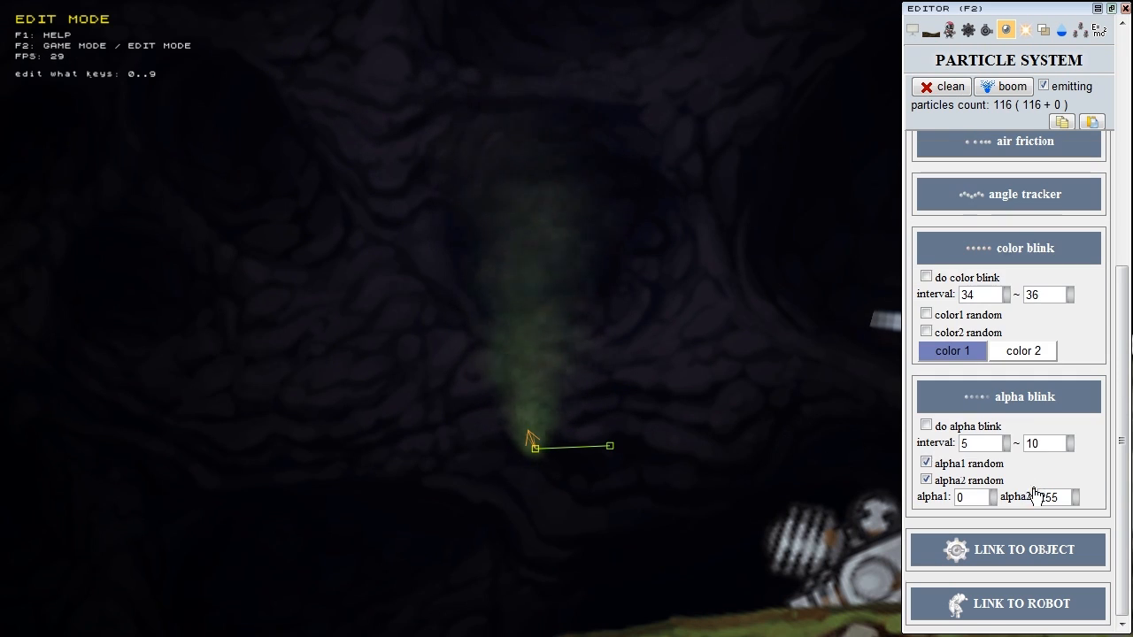
click(1013, 251)
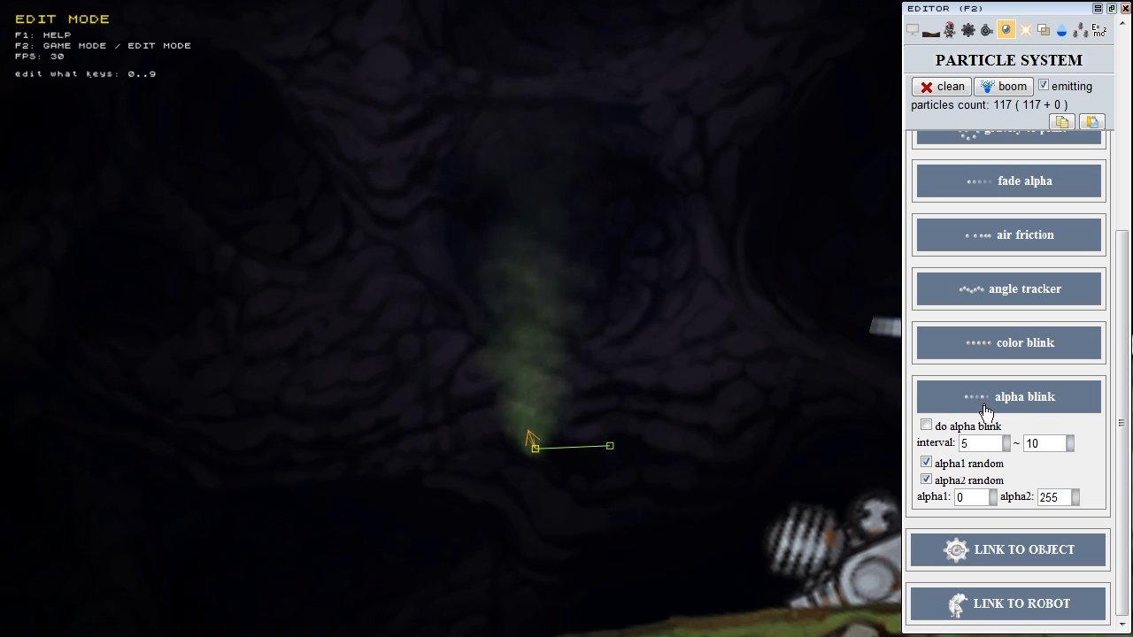
click(1039, 400)
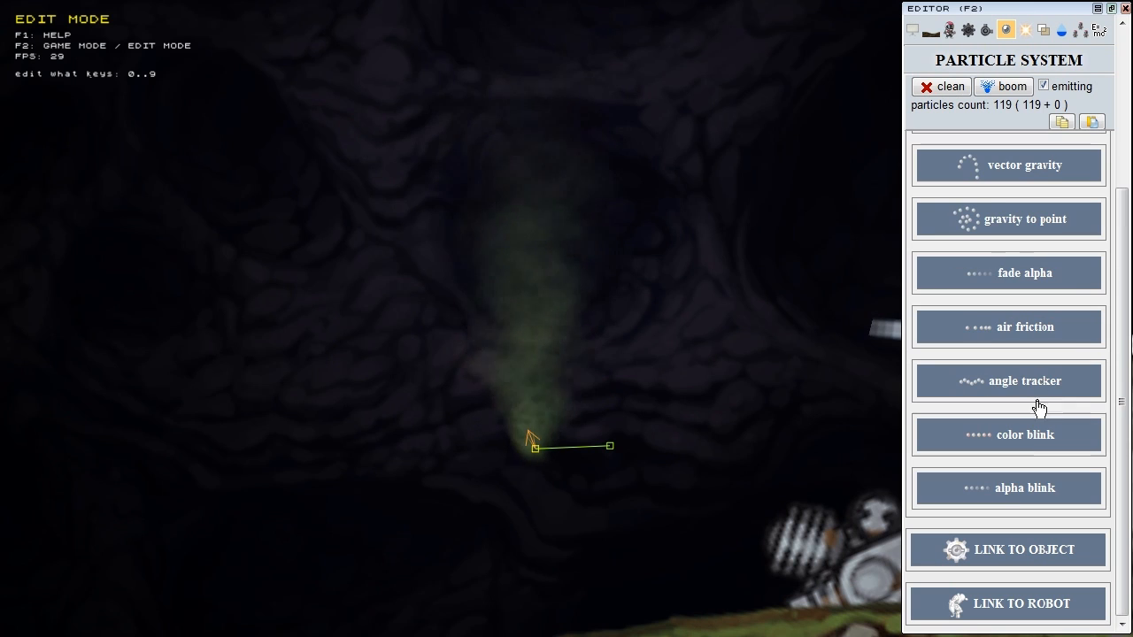
scroll(1049, 318, up, 3)
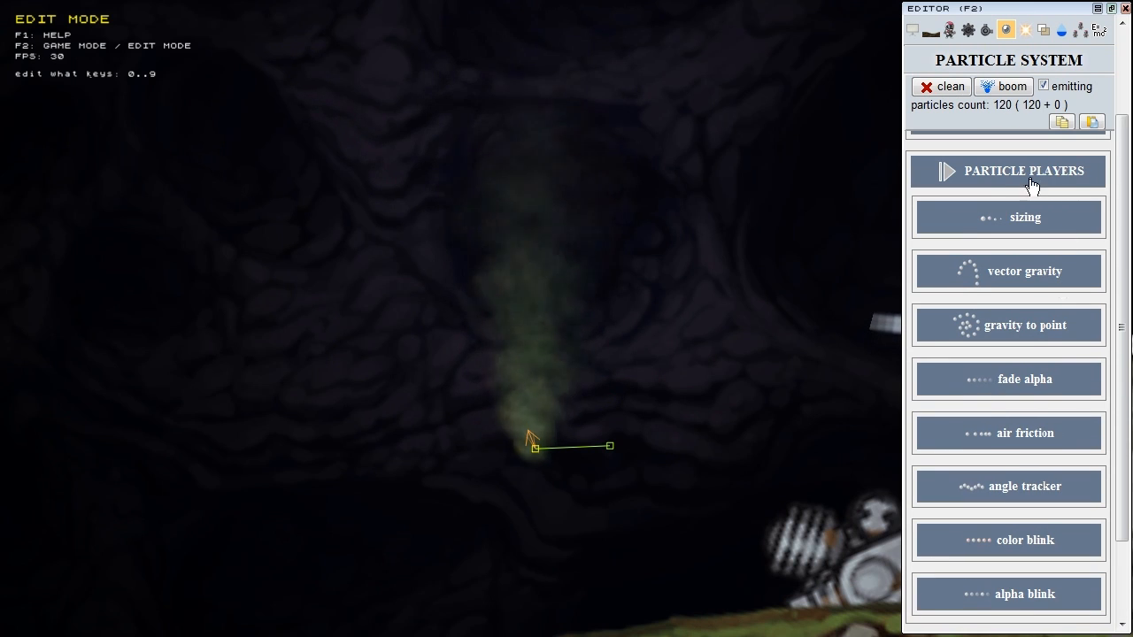
click(1018, 182)
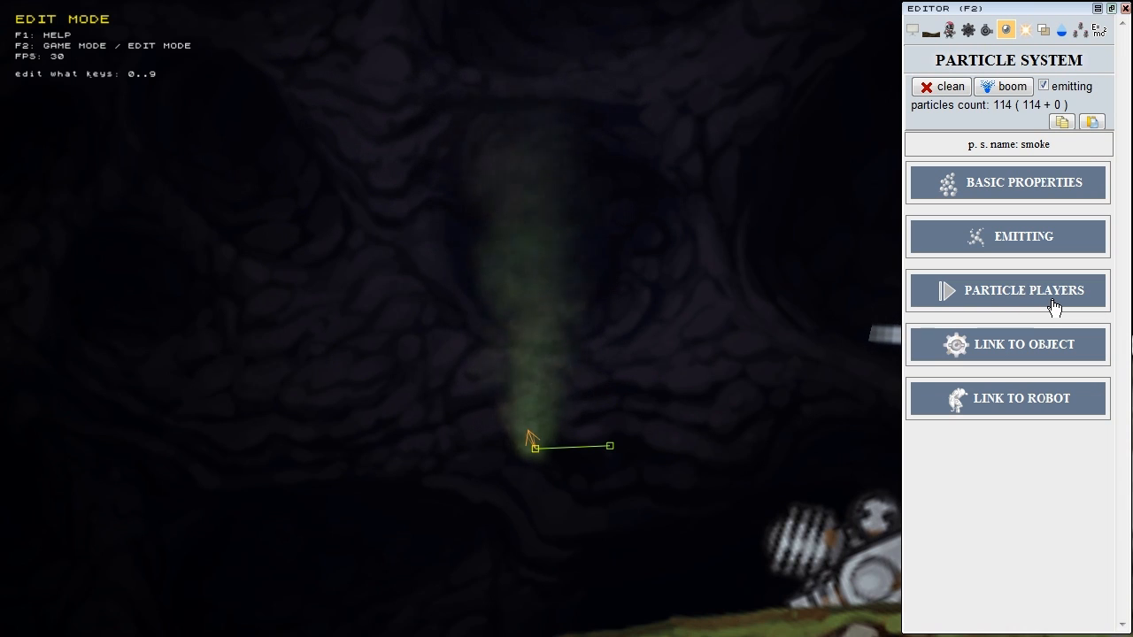
Step: Show the link-to-object details, then pan to the spider robot and select its 'jet' particle system
click(1011, 400)
click(1011, 349)
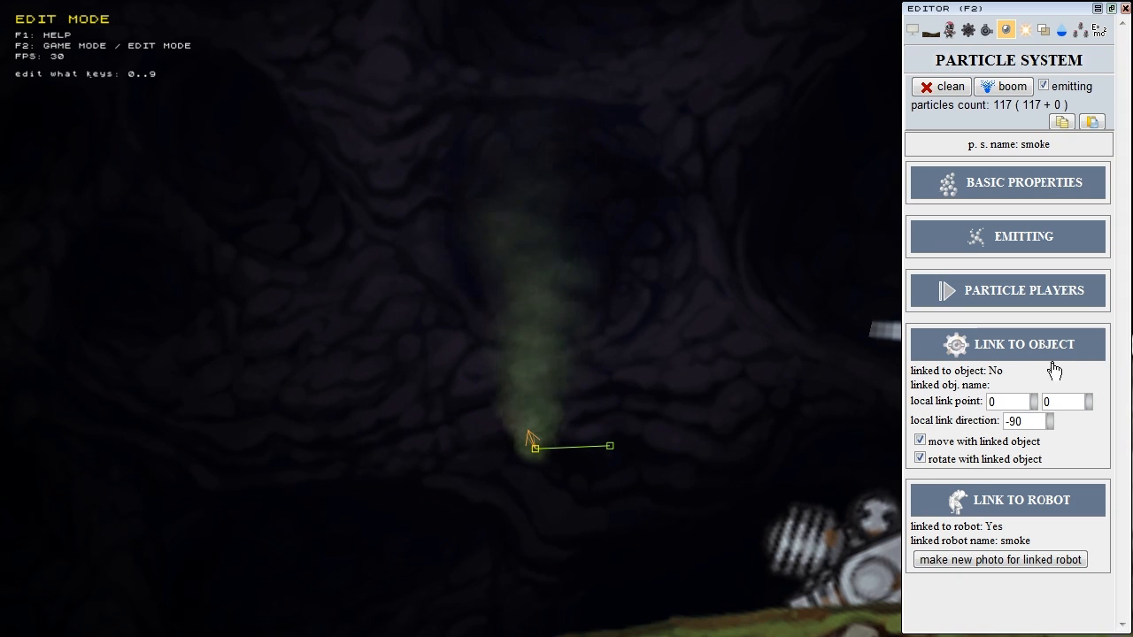
scroll(663, 444, down, 3)
scroll(665, 443, down, 2)
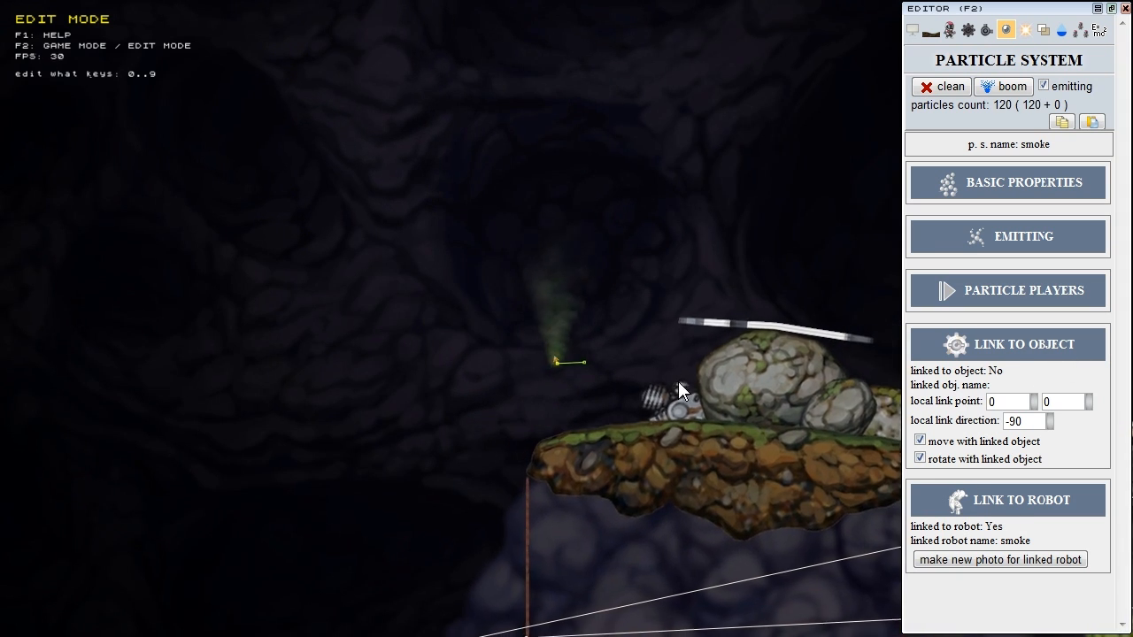
right_drag(678, 385, 837, 255)
click(565, 578)
right_drag(604, 575, 615, 345)
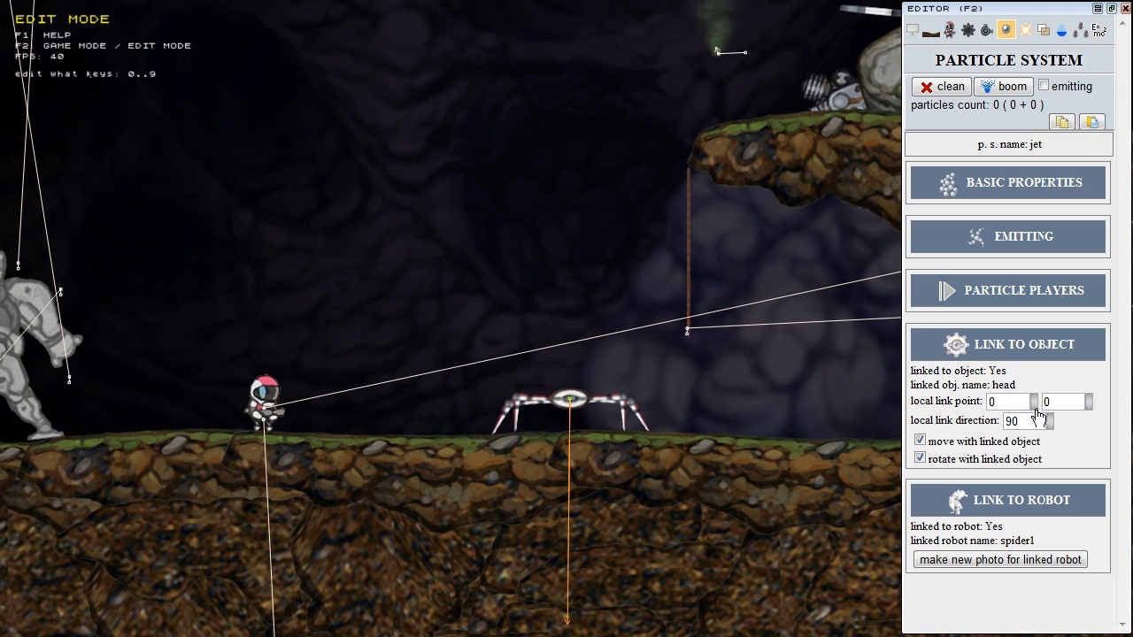
Step: Set the jet's local link point to 8, 0 and link direction 90, without rotating with the head
drag(1035, 407, 1037, 402)
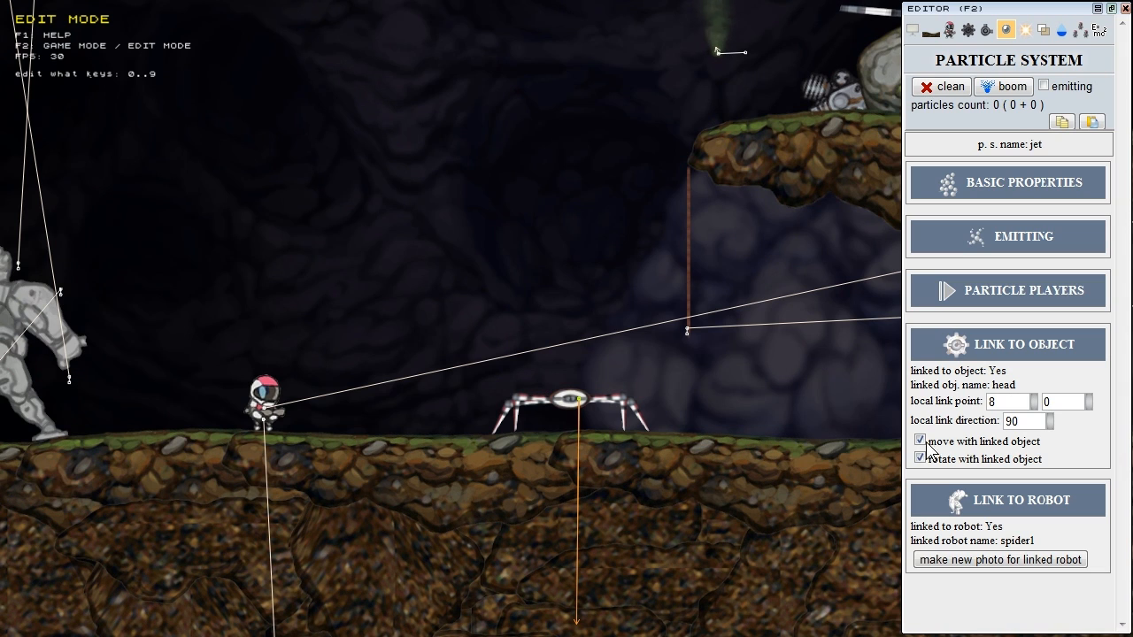
mouse_move(1049, 422)
mouse_down()
mouse_move(1050, 404)
mouse_move(1054, 442)
mouse_move(1056, 402)
mouse_move(1059, 427)
mouse_up()
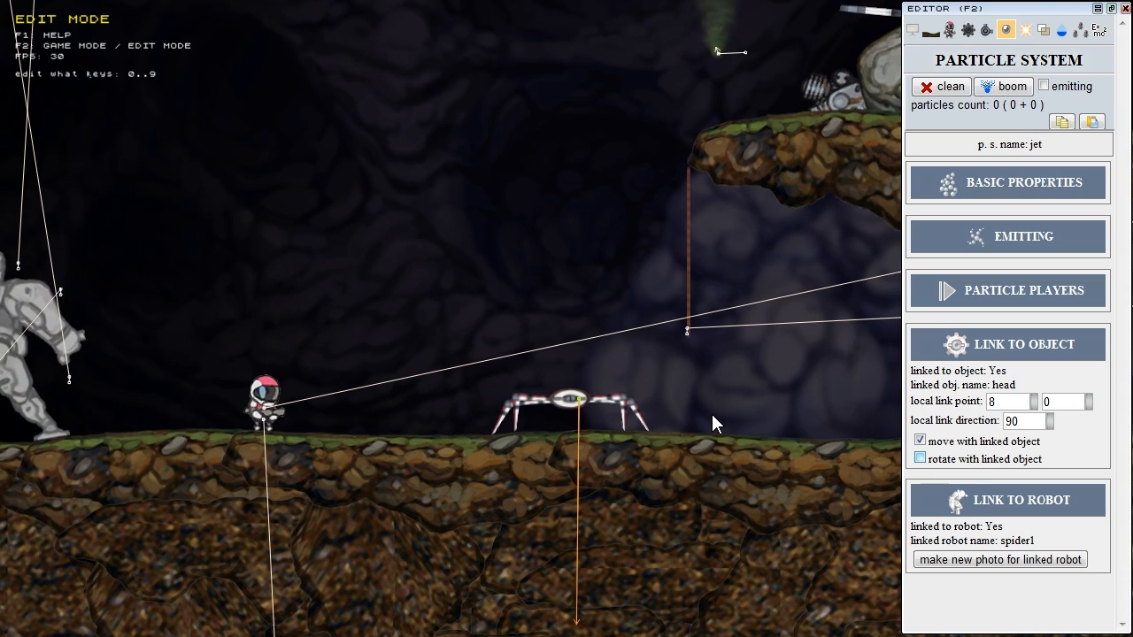
key(F2)
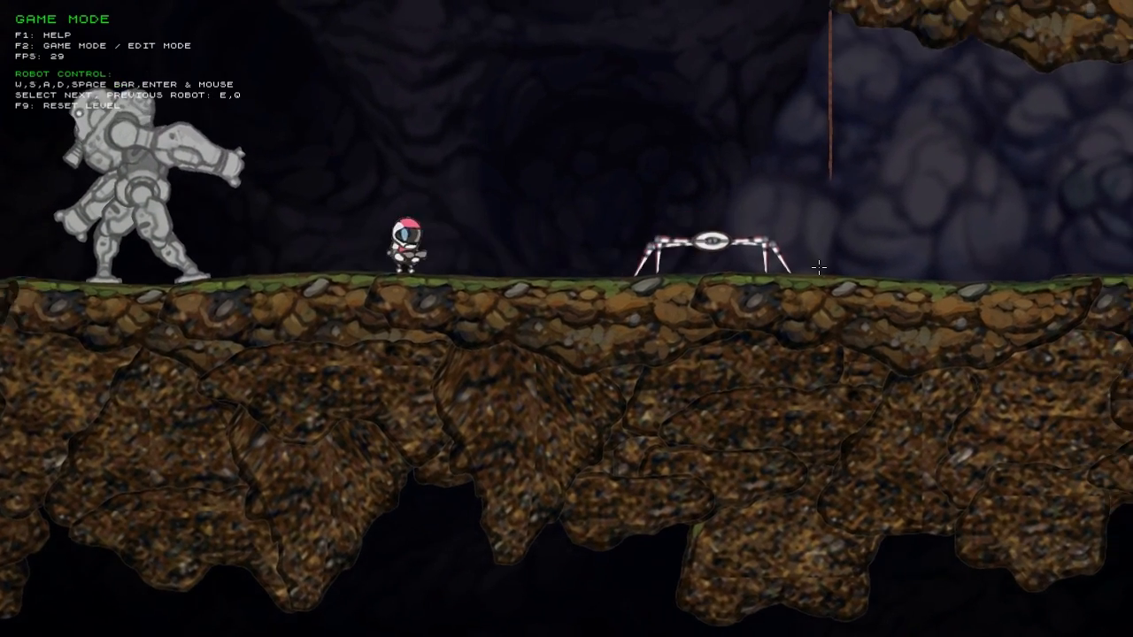
Step: Test the spider robot in game mode, then enable robot control while editing and walk it
key(e)
key(e)
key(e)
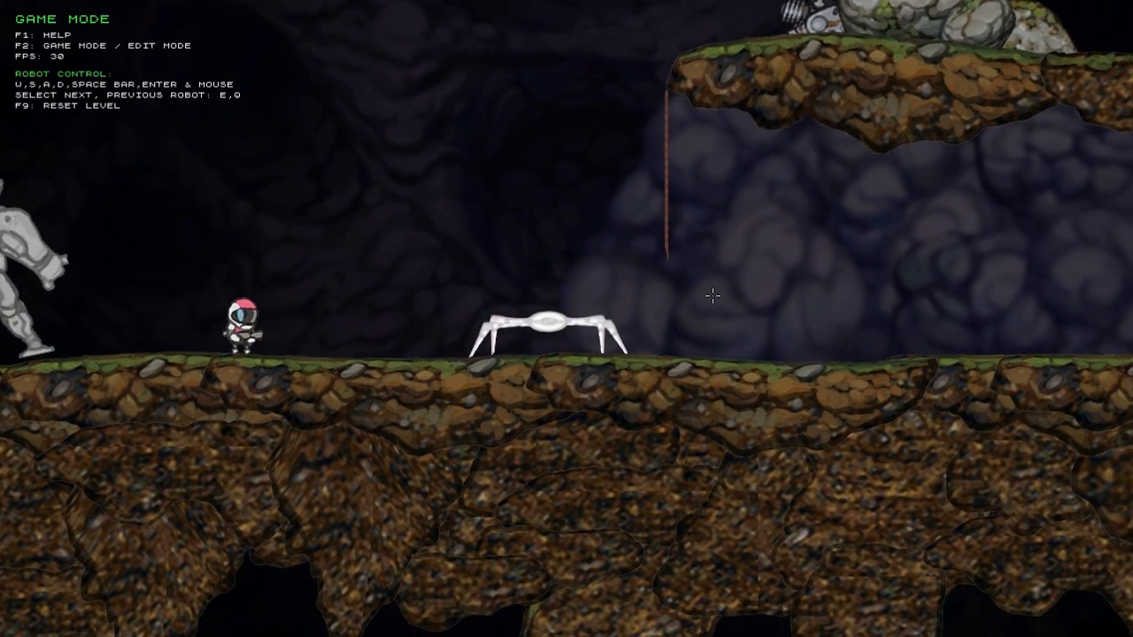
key(F2)
key(ctrl+F2)
key(d)
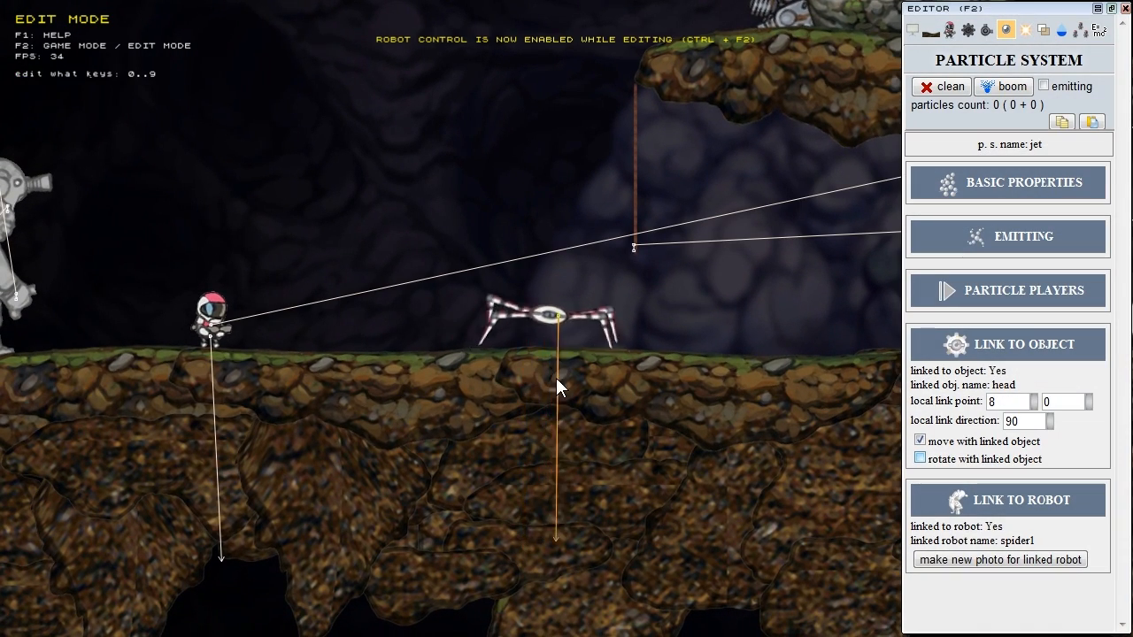
key(a)
key(w)
key(w)
key(d)
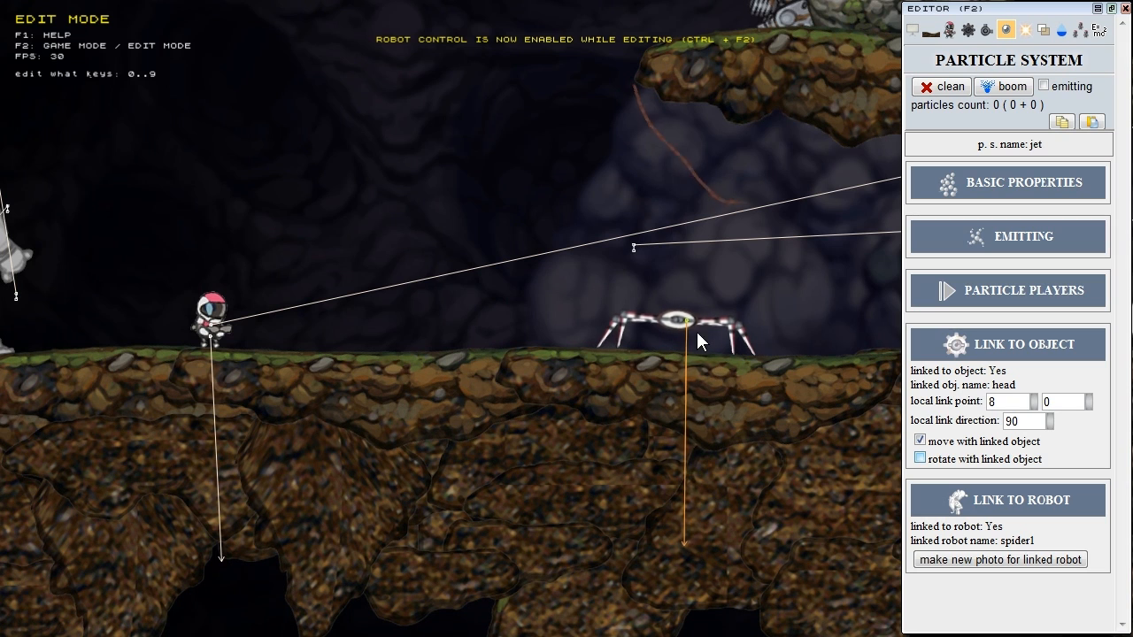
Step: Make the jet rotate with the spider's head again, testing it by walking and jumping the robot
click(973, 458)
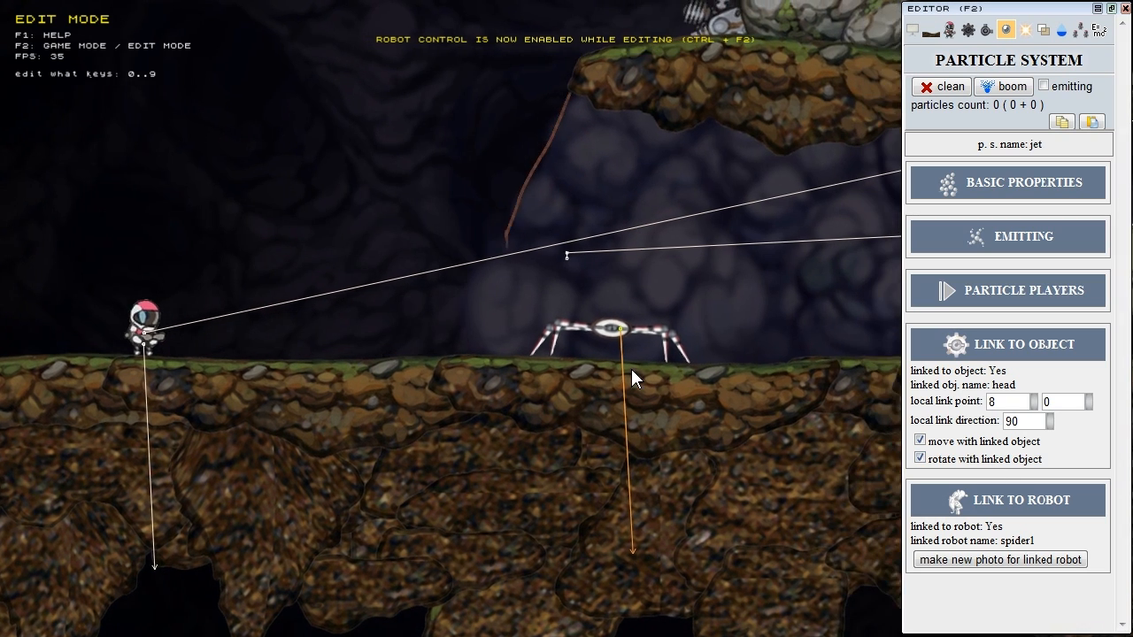
key(a)
key(w)
key(w)
key(d)
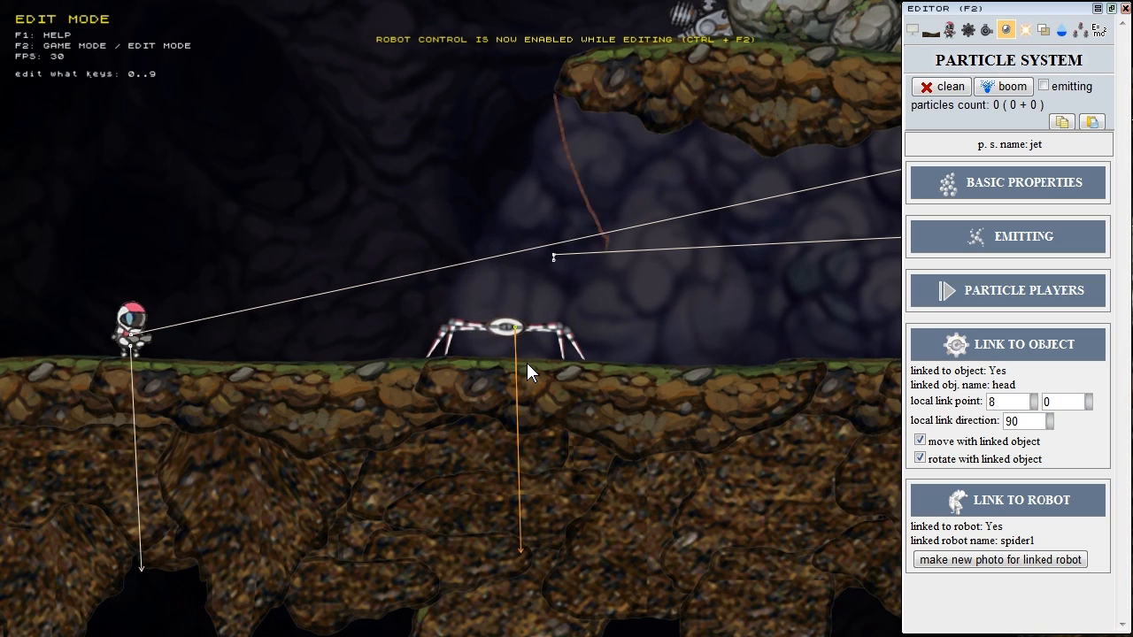
click(931, 460)
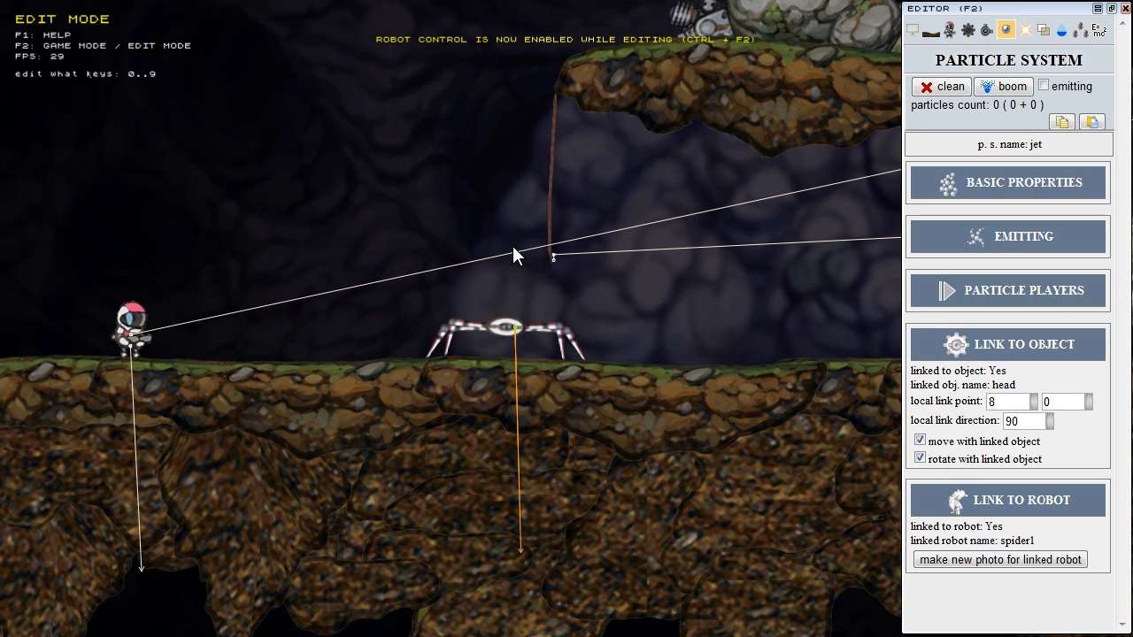
middle_drag(481, 163, 514, 379)
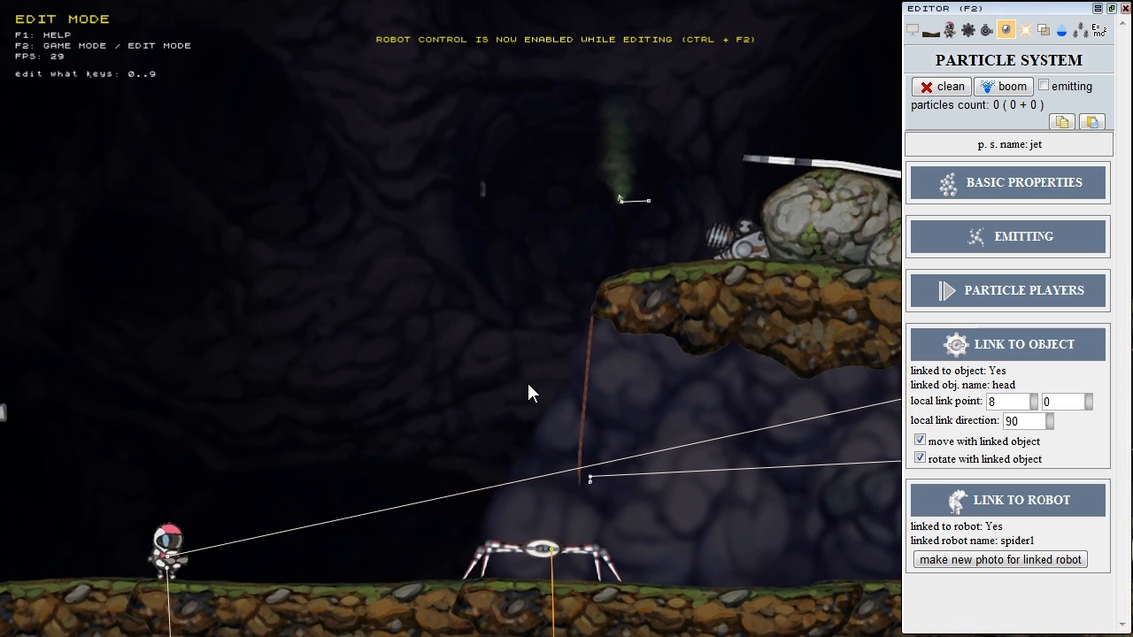
Step: Pan and zoom to the ledge and select the green smoke emitter
middle_drag(567, 113, 496, 239)
scroll(511, 227, down, 3)
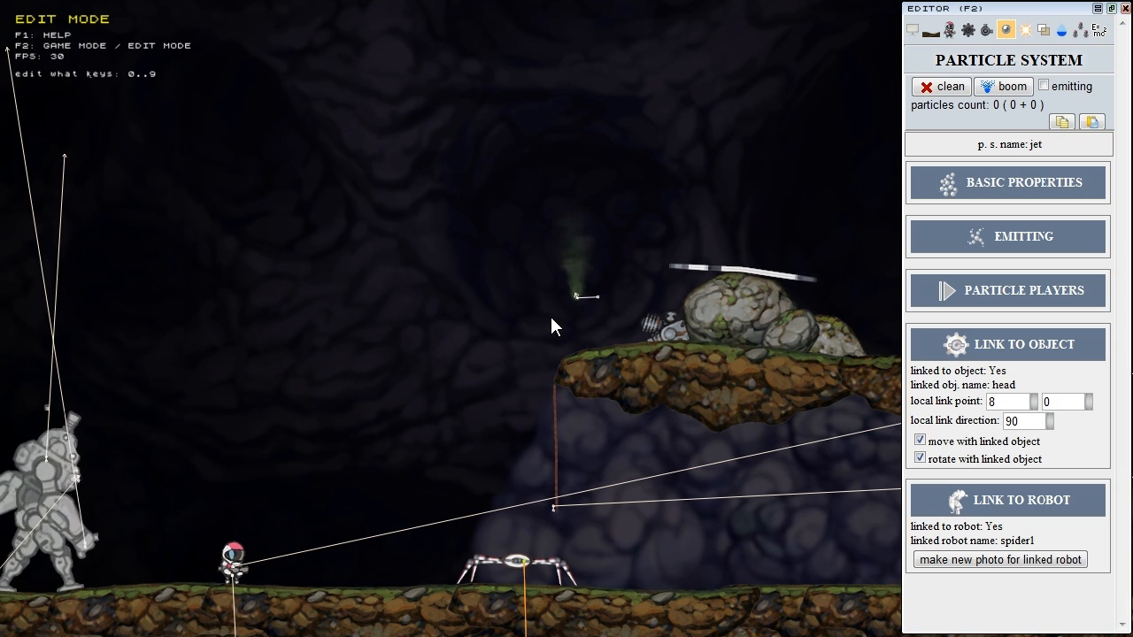
scroll(544, 325, up, 3)
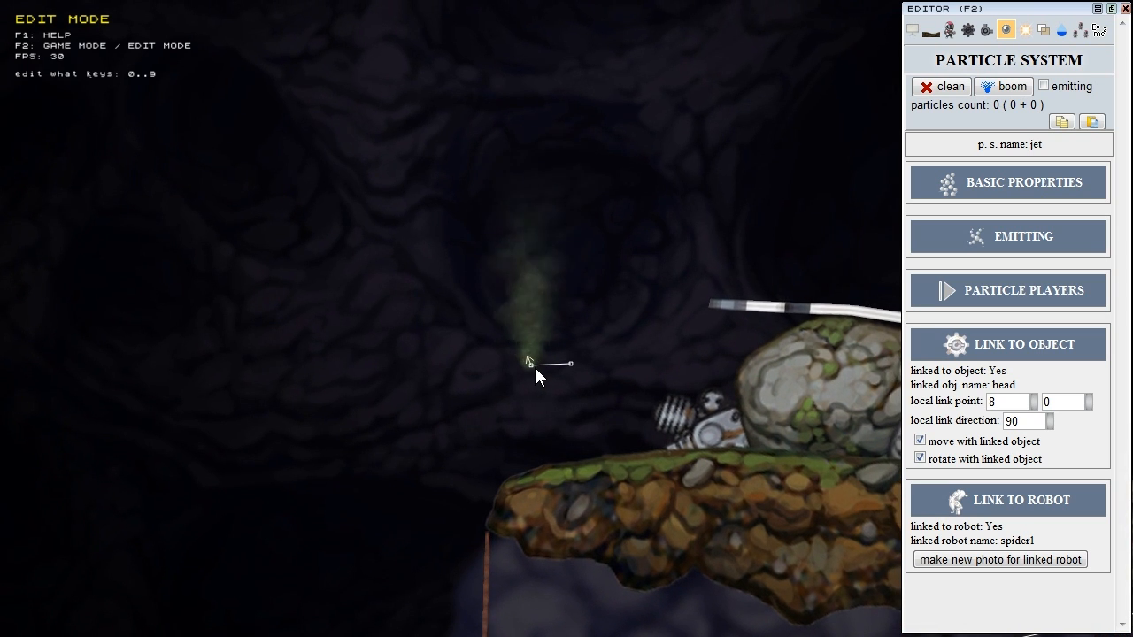
click(532, 367)
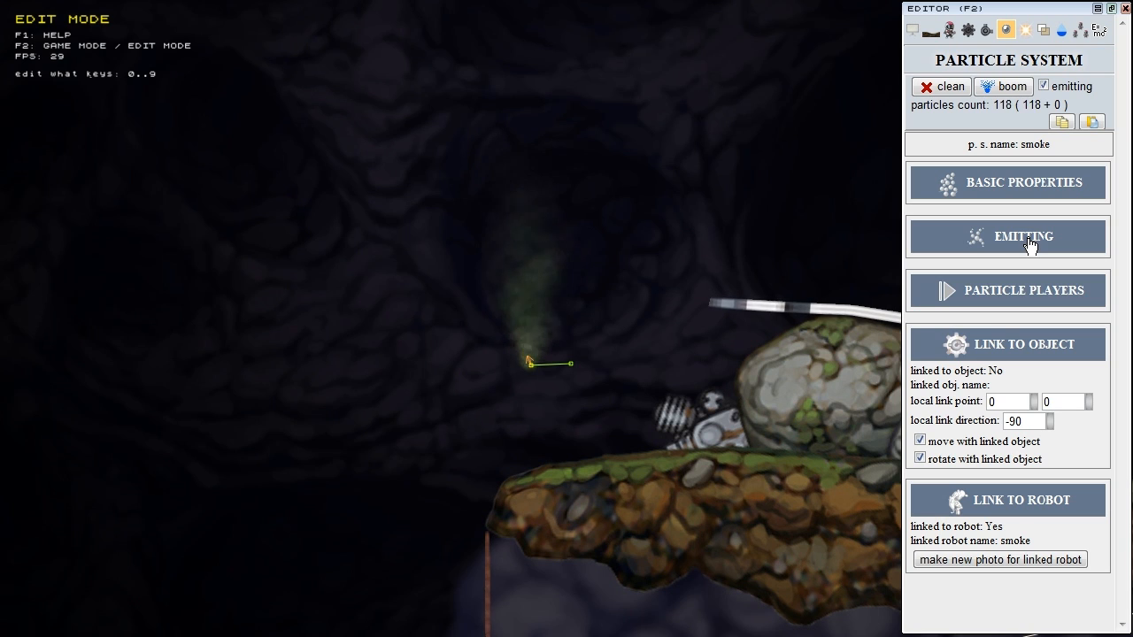
Step: Collapse the smoke's link details and review its basic properties: texture, colours and speed
click(1009, 344)
click(1009, 183)
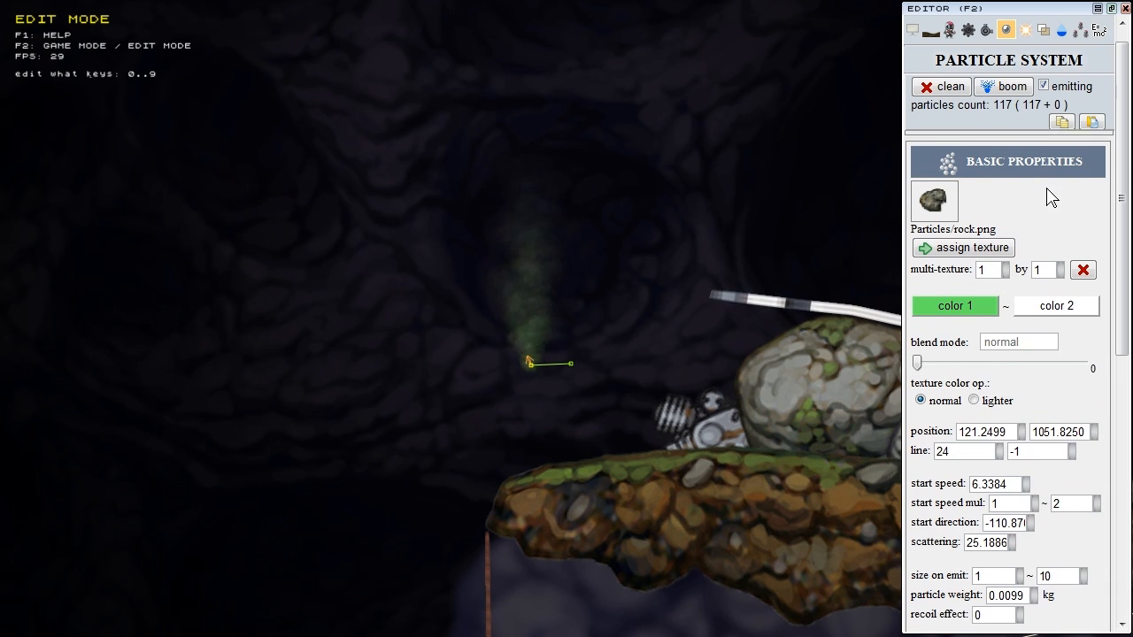
scroll(1122, 237, down, 3)
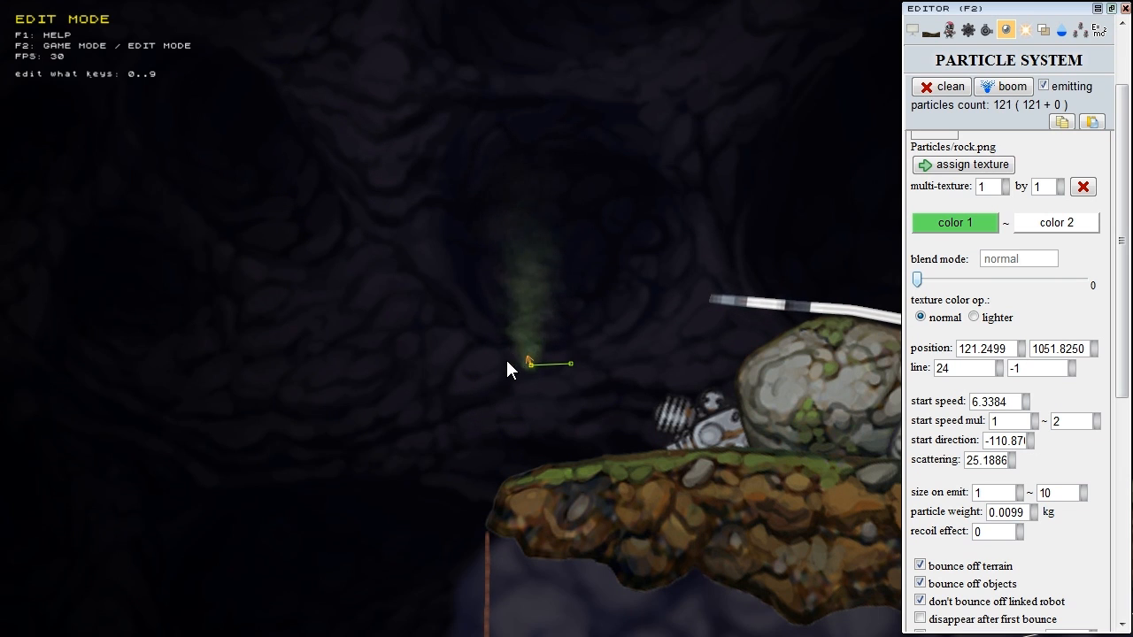
scroll(475, 390, down, 3)
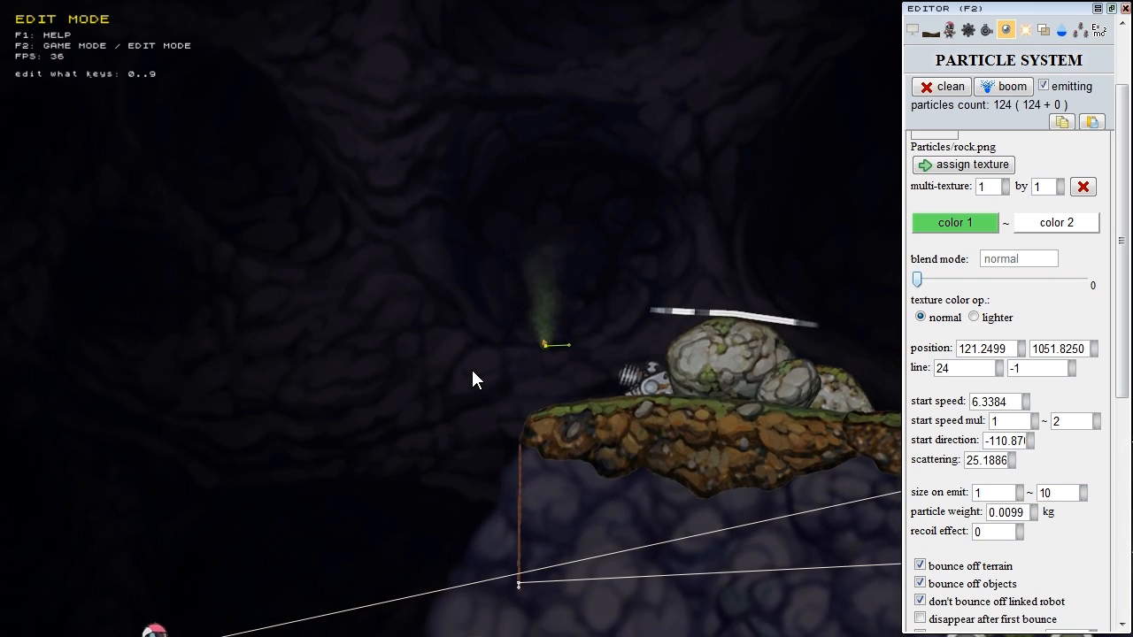
scroll(501, 355, up, 2)
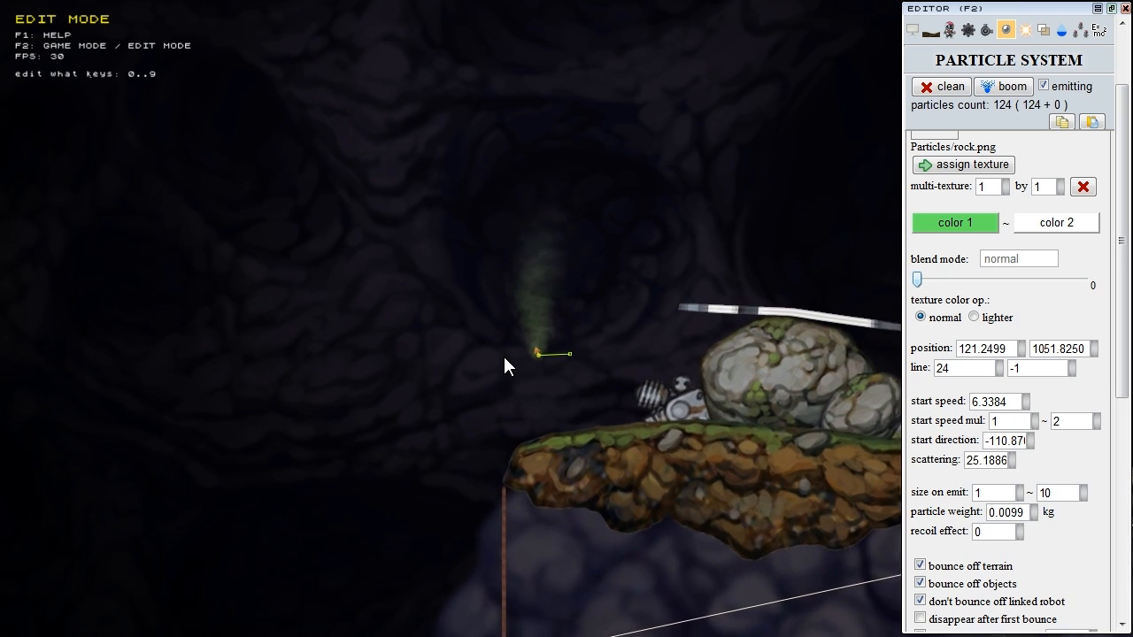
scroll(509, 362, up, 1)
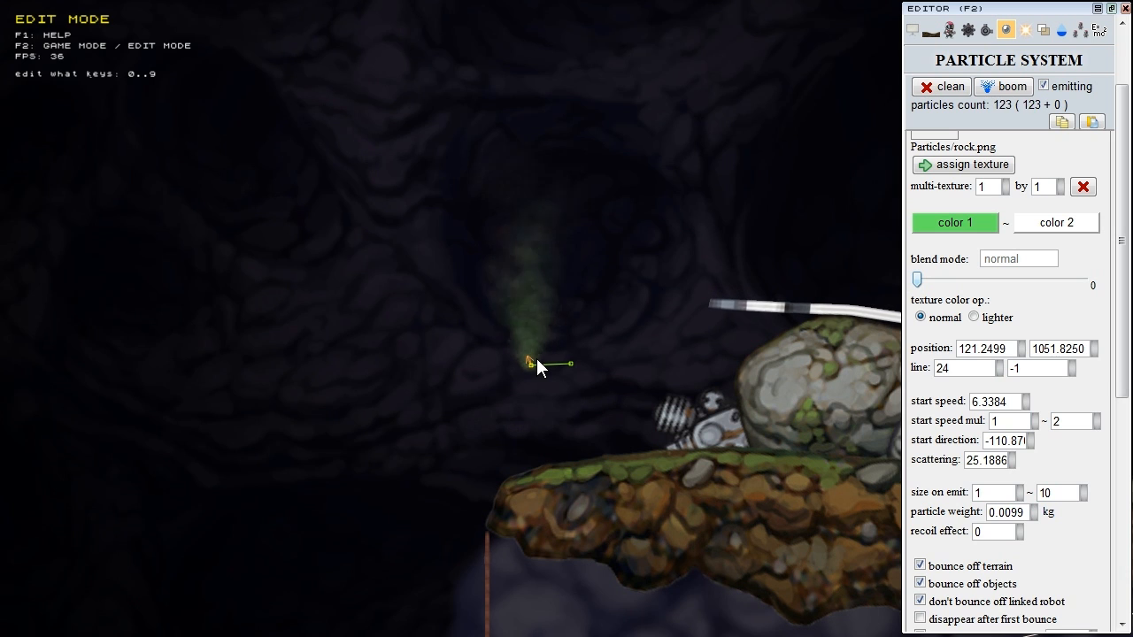
scroll(470, 440, down, 3)
mouse_move(457, 430)
middle_down()
mouse_move(460, 364)
mouse_move(436, 351)
mouse_move(449, 427)
middle_up()
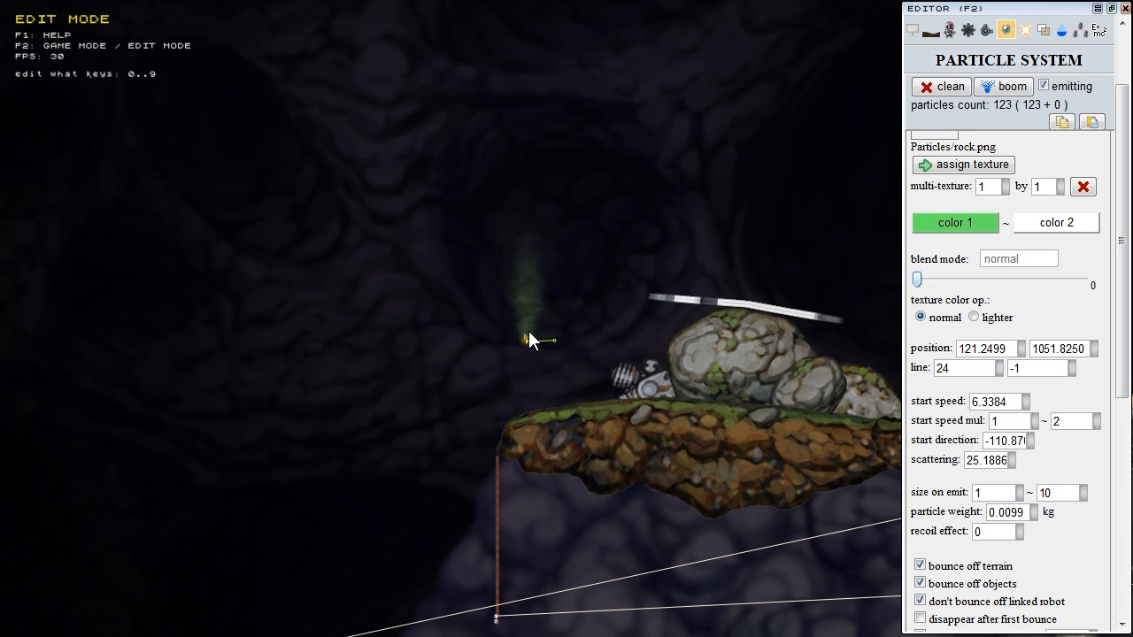
click(949, 30)
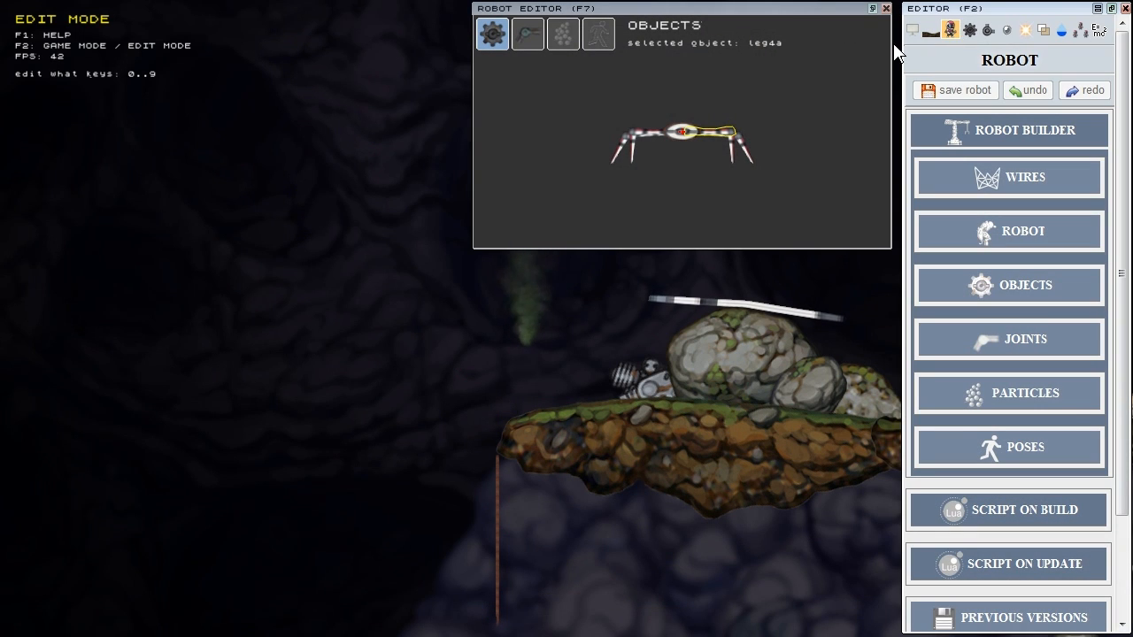
Step: In the Robot panel's PARTICLES section, add a new particle system and select its name field
click(564, 31)
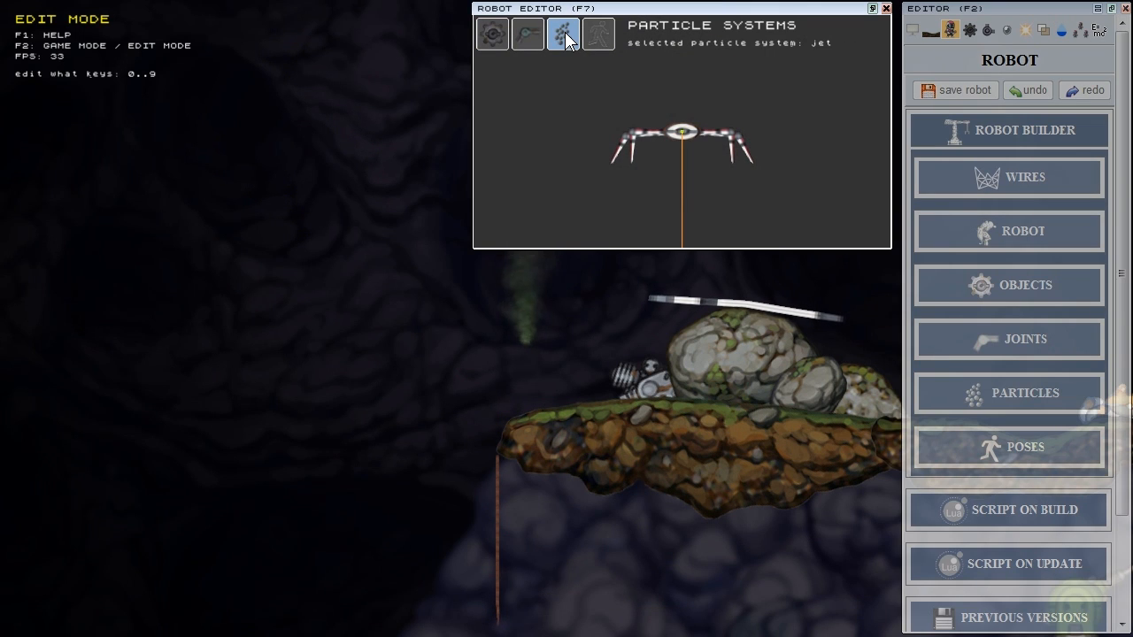
scroll(1017, 575, down, 3)
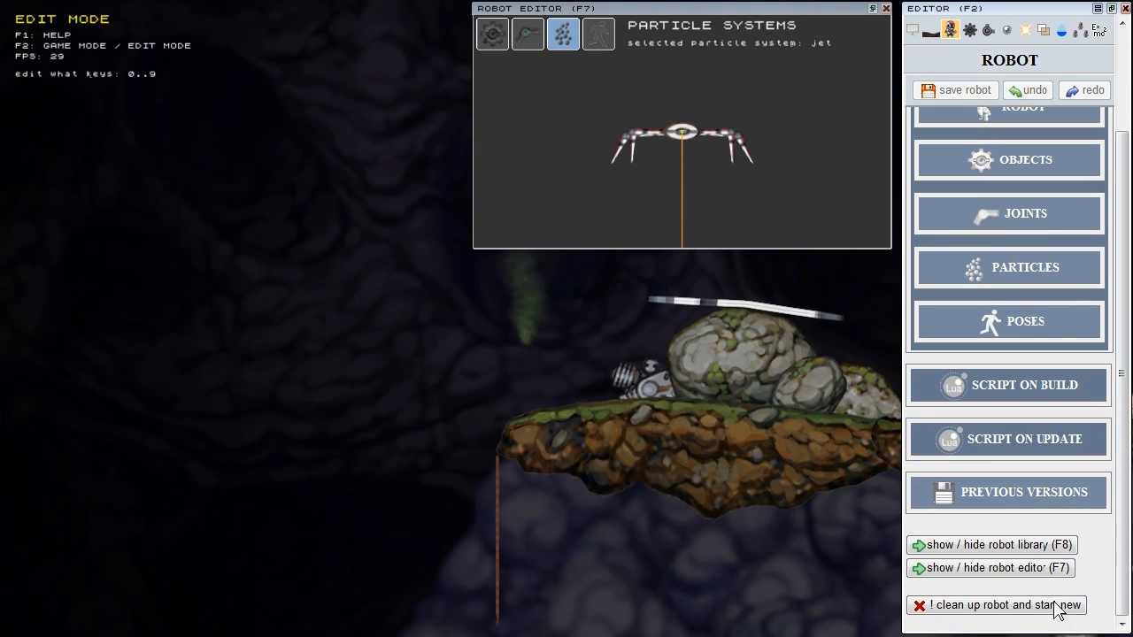
click(1009, 611)
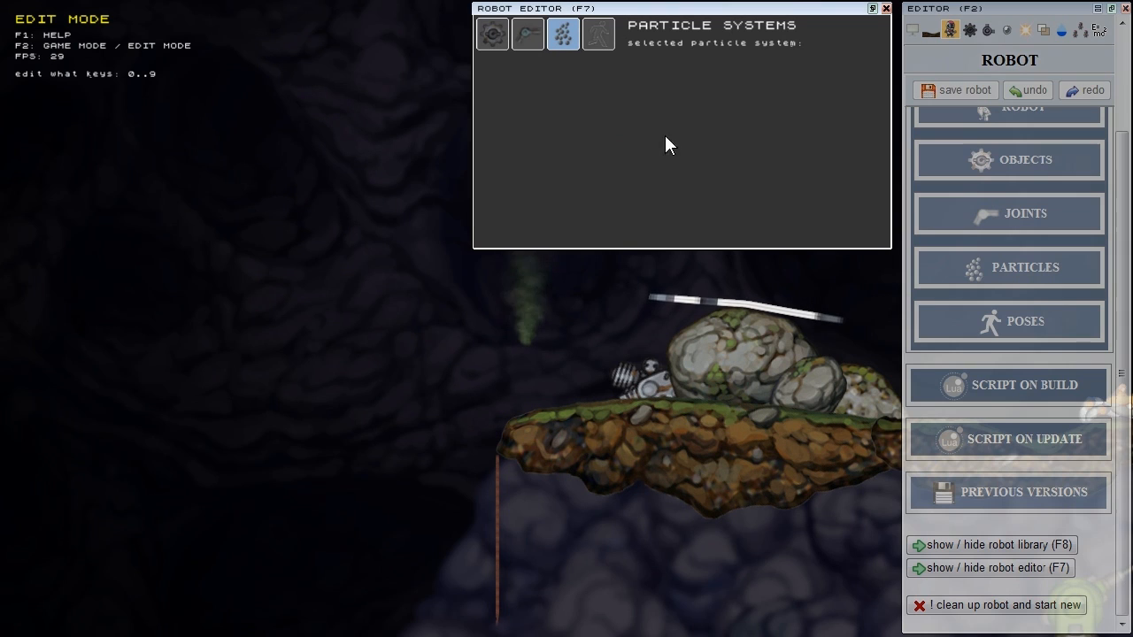
scroll(1035, 294, up, 3)
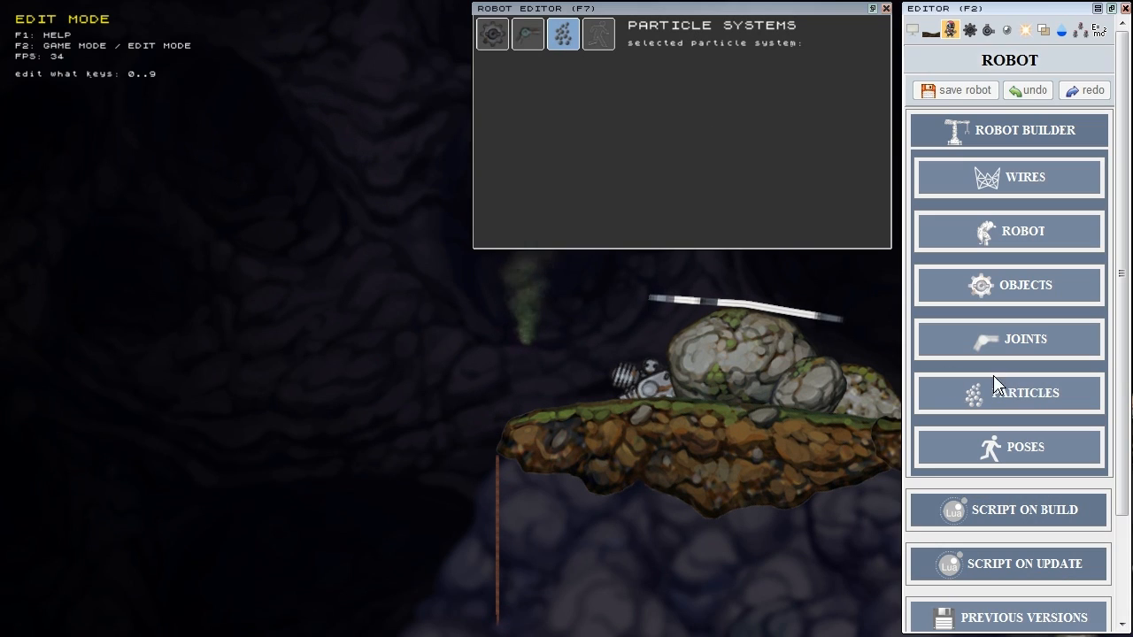
click(1040, 399)
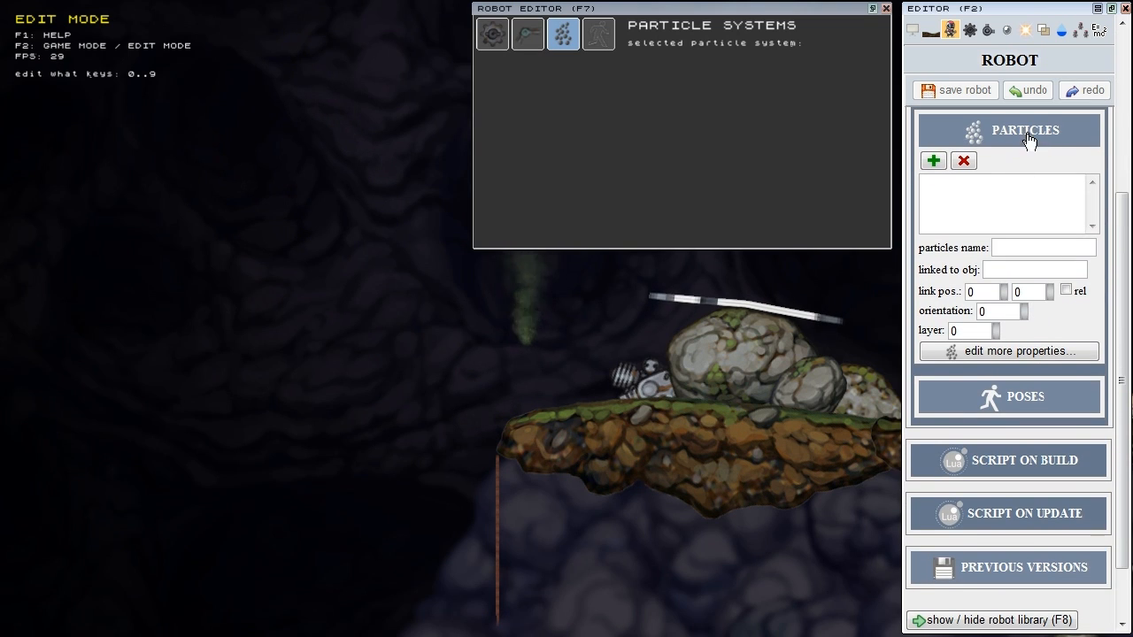
click(933, 161)
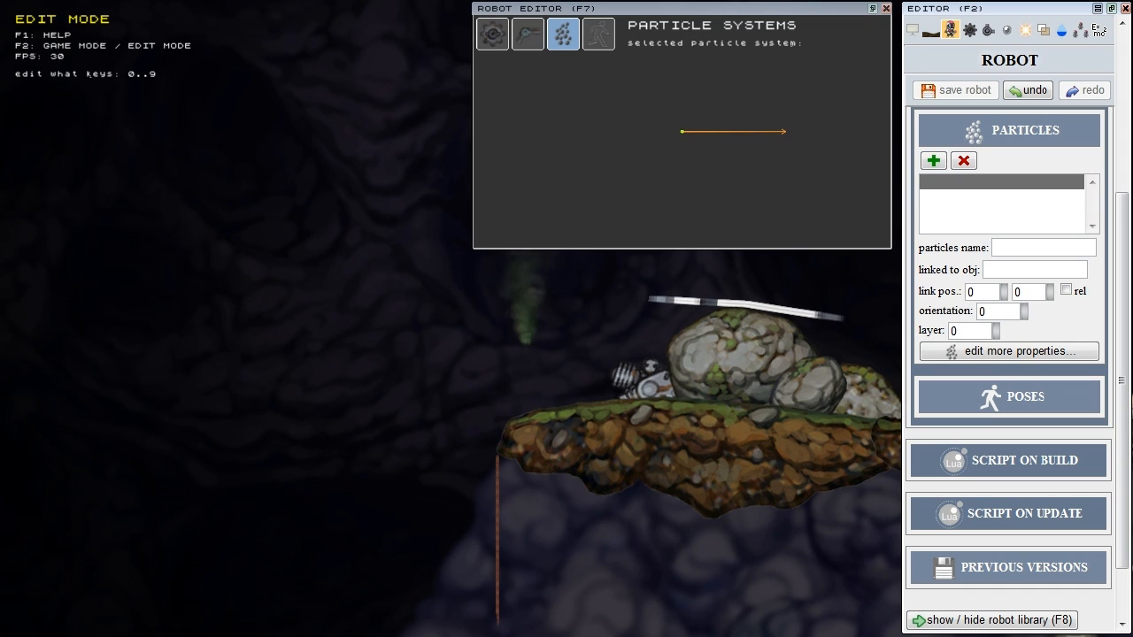
click(1042, 249)
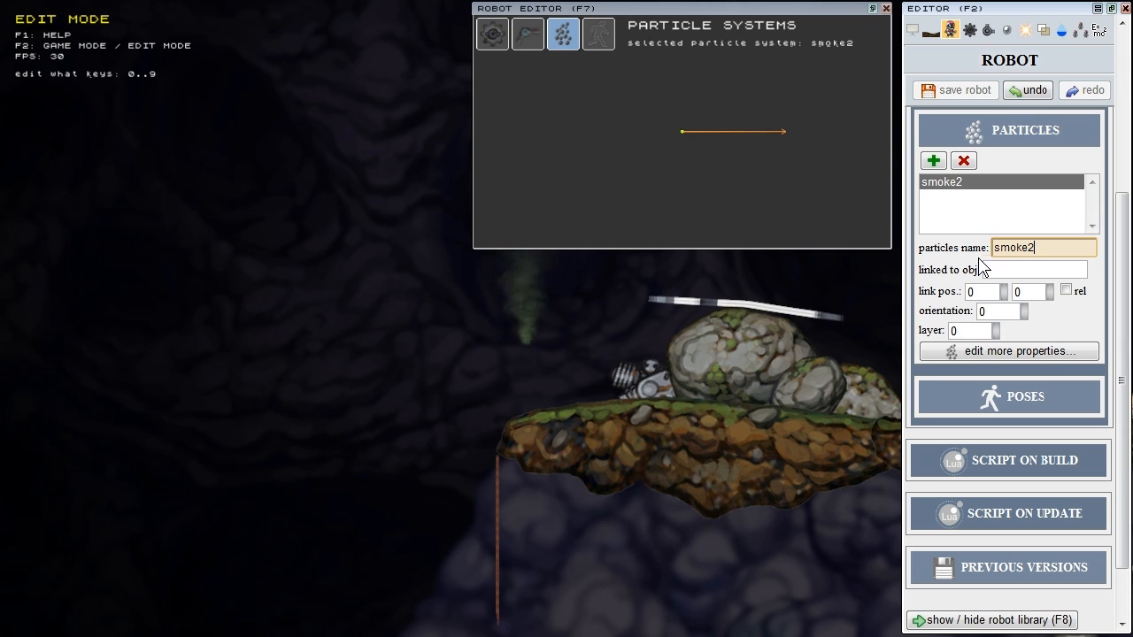
Step: Name the particle system smoke2, check its link position, orientation and layer, and open its full properties
key(Tab)
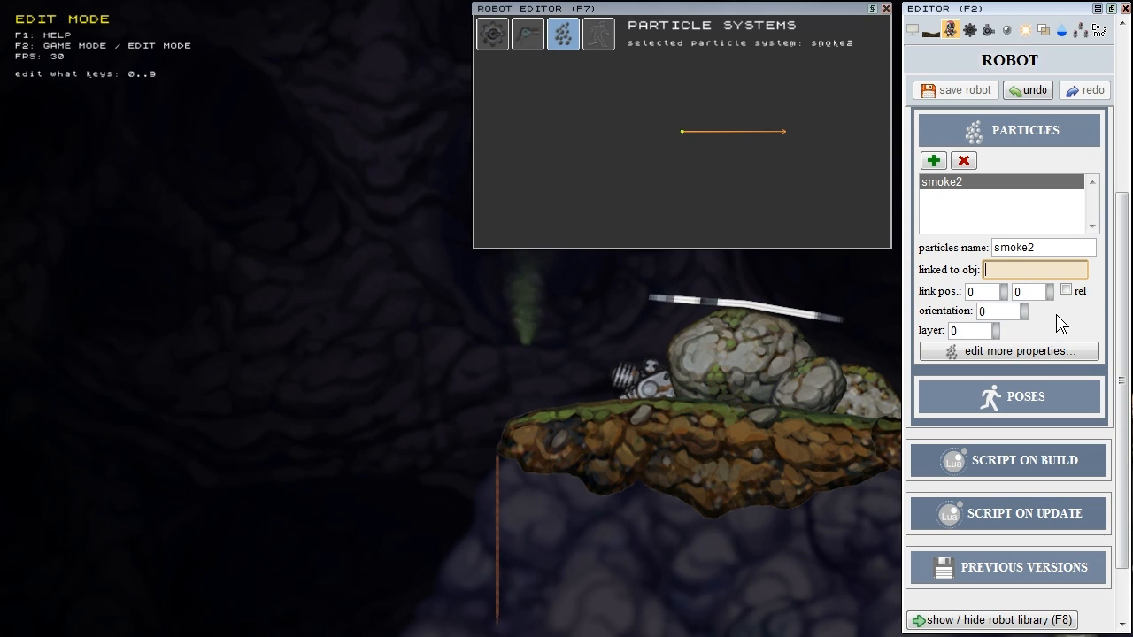
click(980, 292)
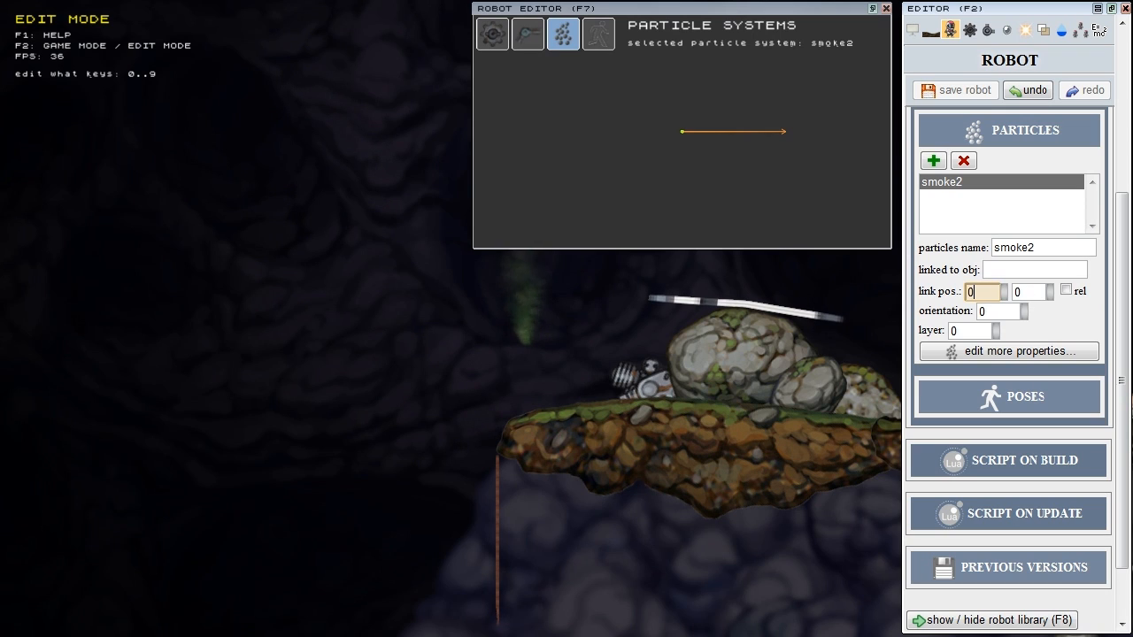
click(1027, 292)
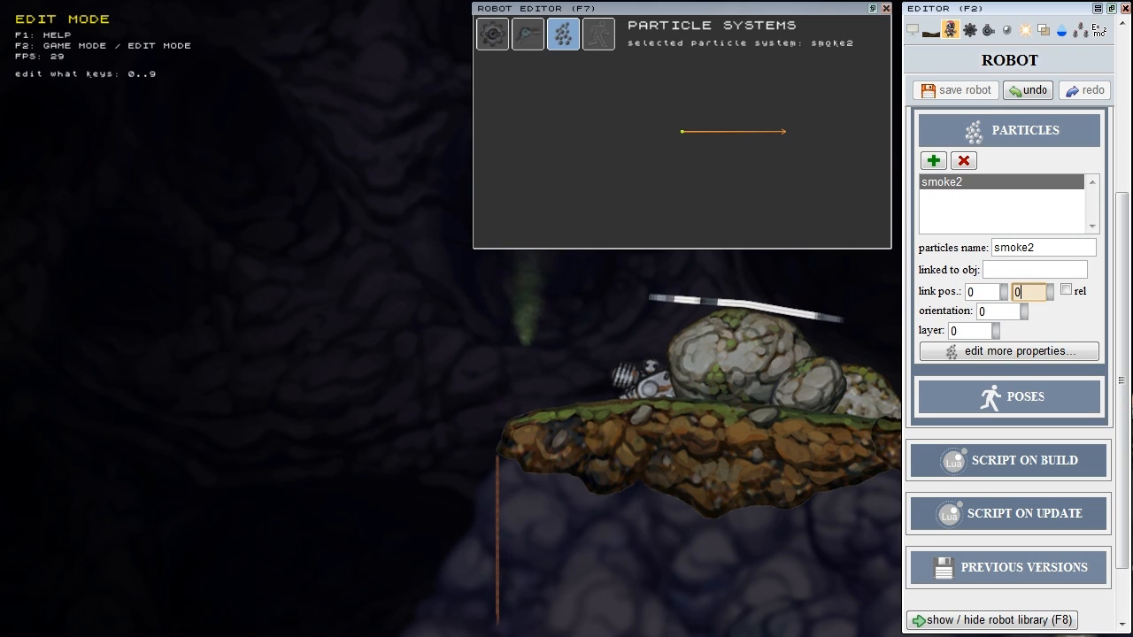
click(993, 311)
click(969, 331)
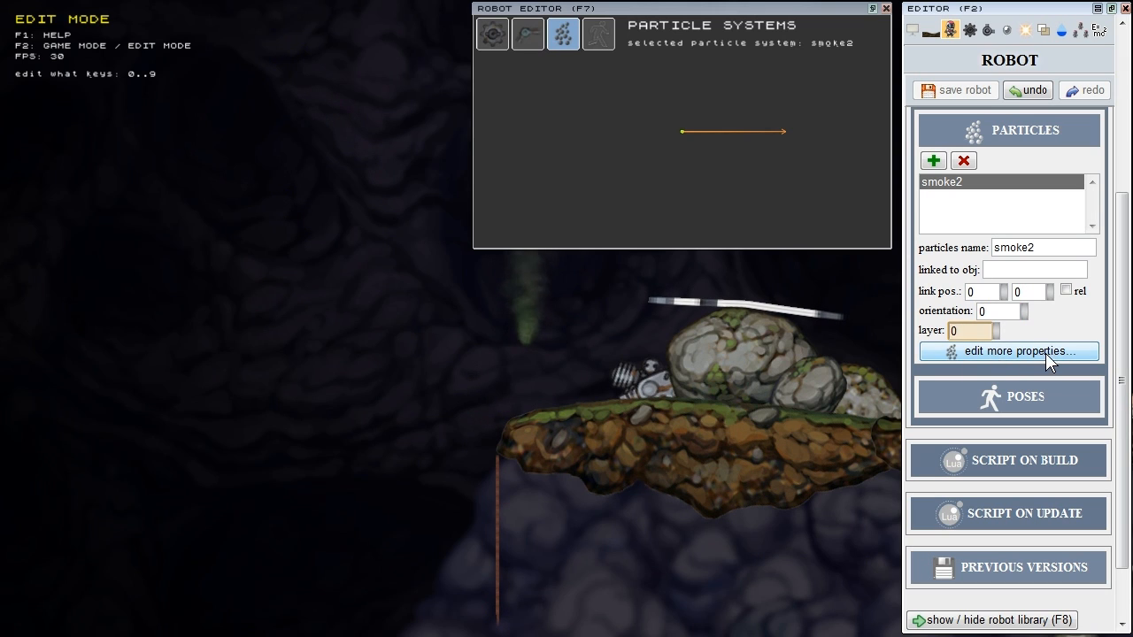
click(1029, 331)
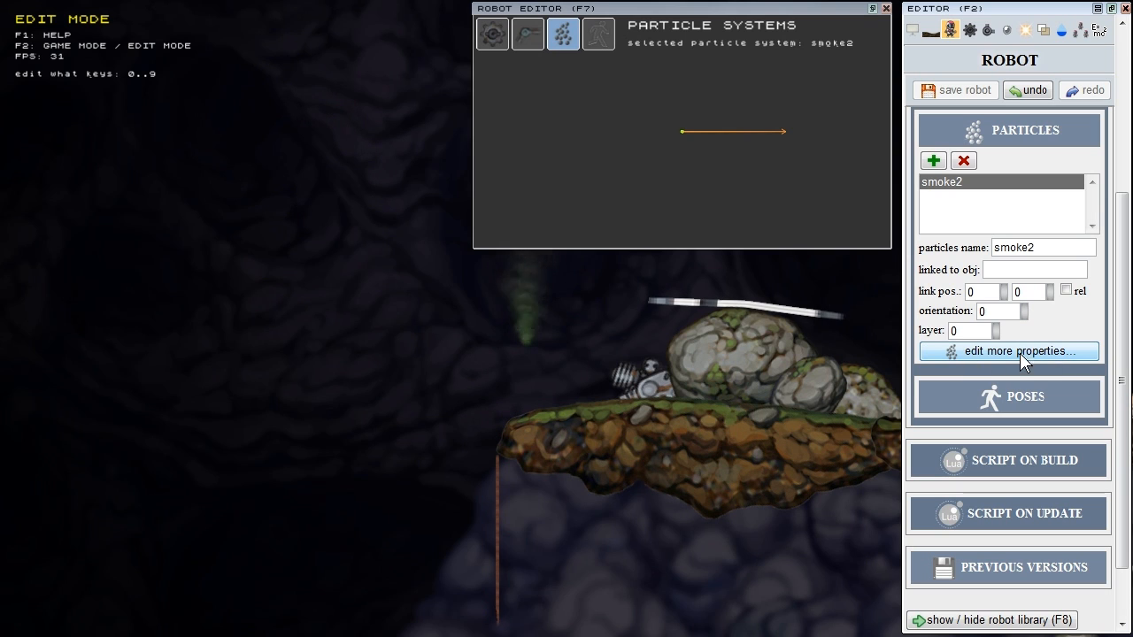
click(1006, 352)
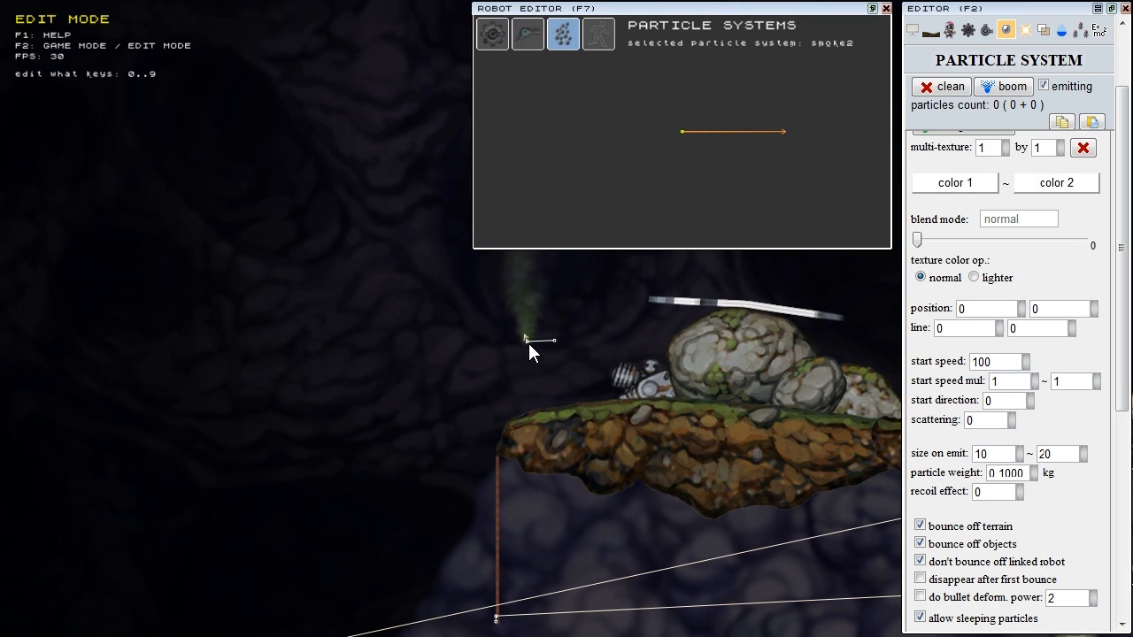
Step: Copy the existing green smoke emitter's settings and paste them onto smoke2's particle properties
click(527, 340)
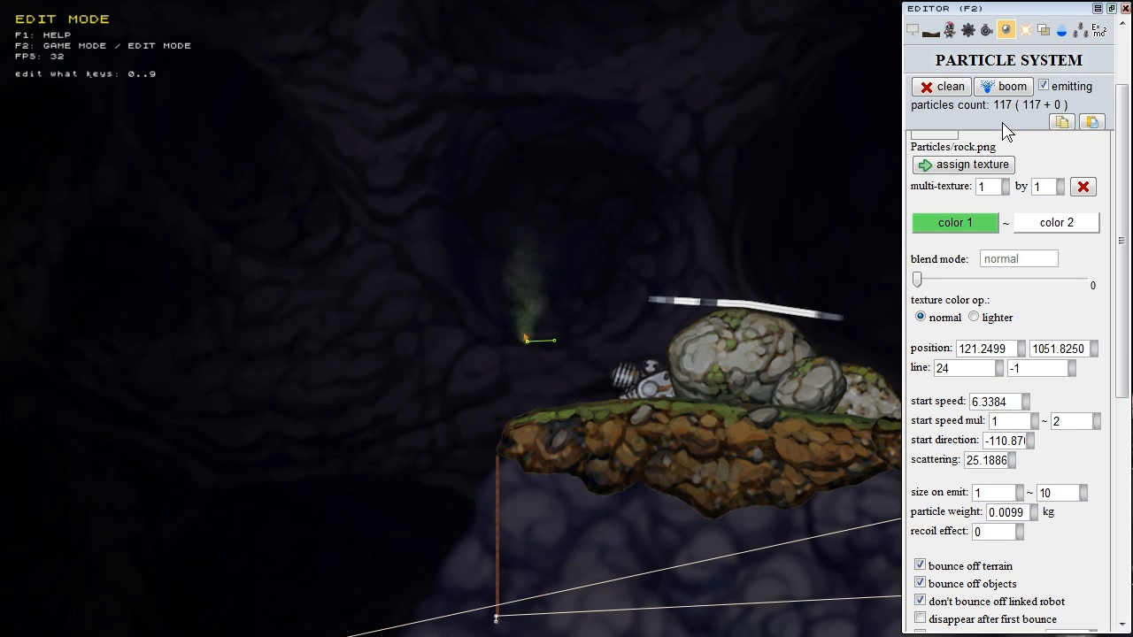
click(949, 30)
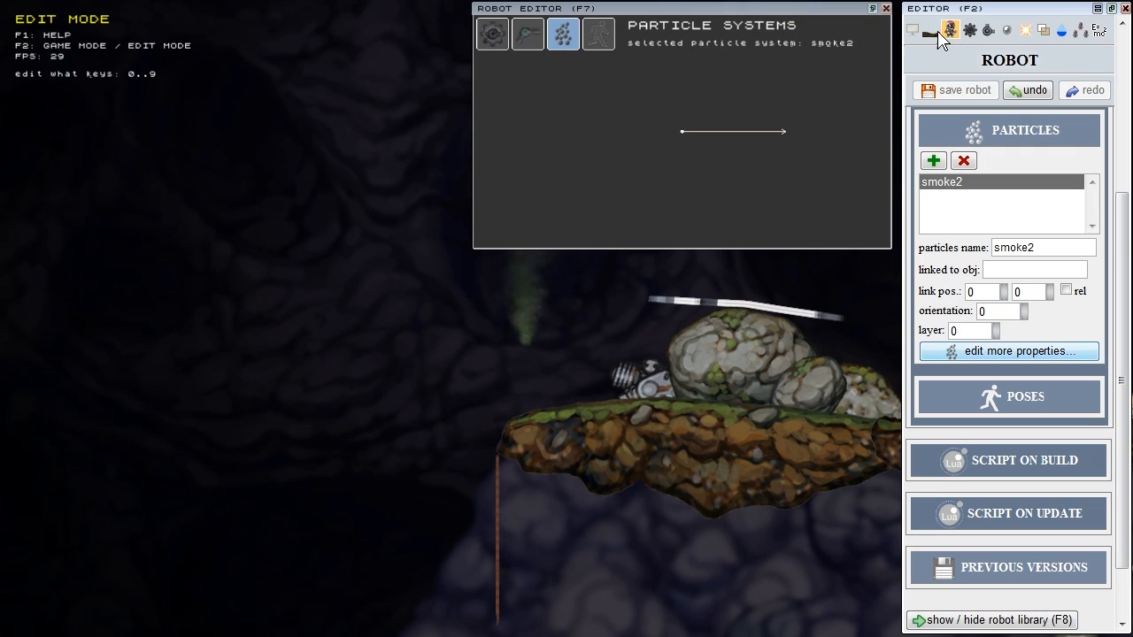
click(683, 131)
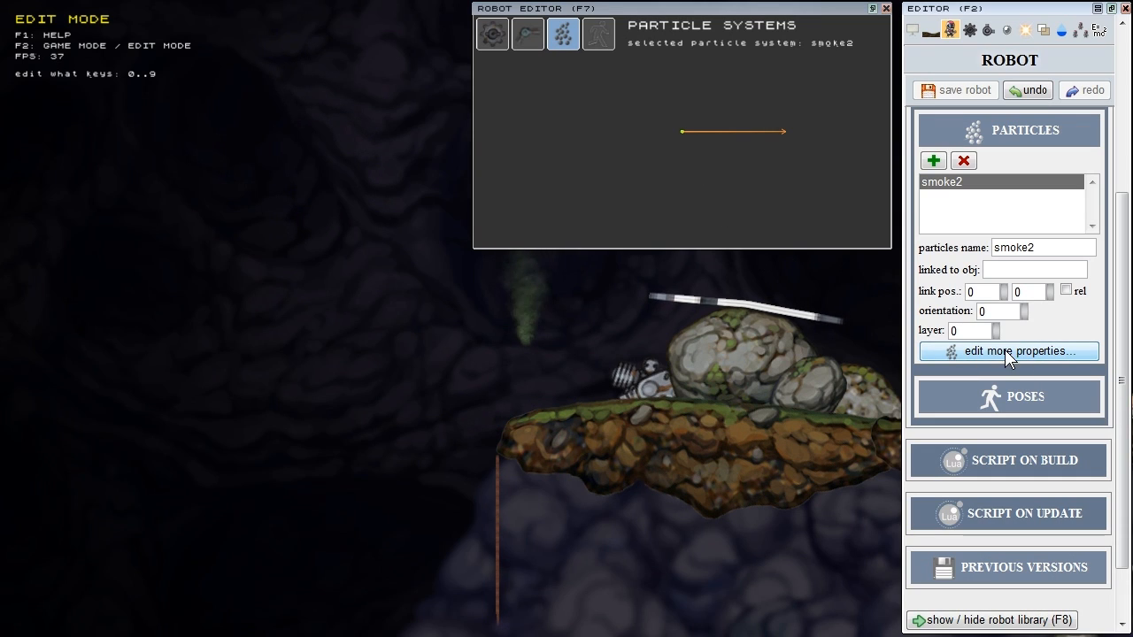
click(1036, 359)
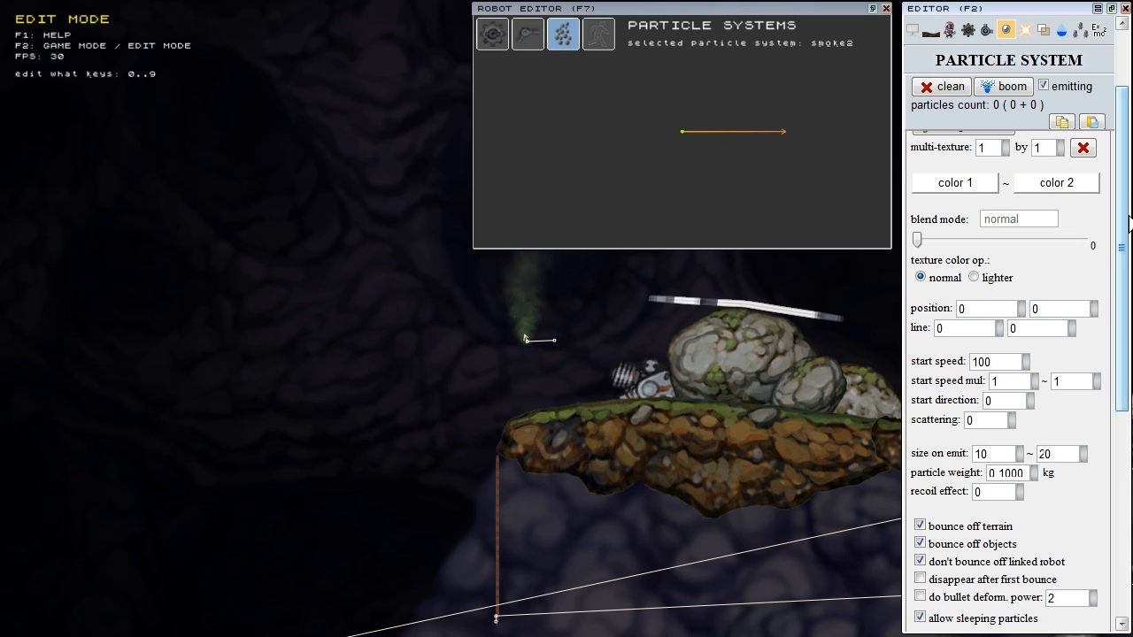
scroll(1126, 155, up, 2)
scroll(1126, 155, up, 1)
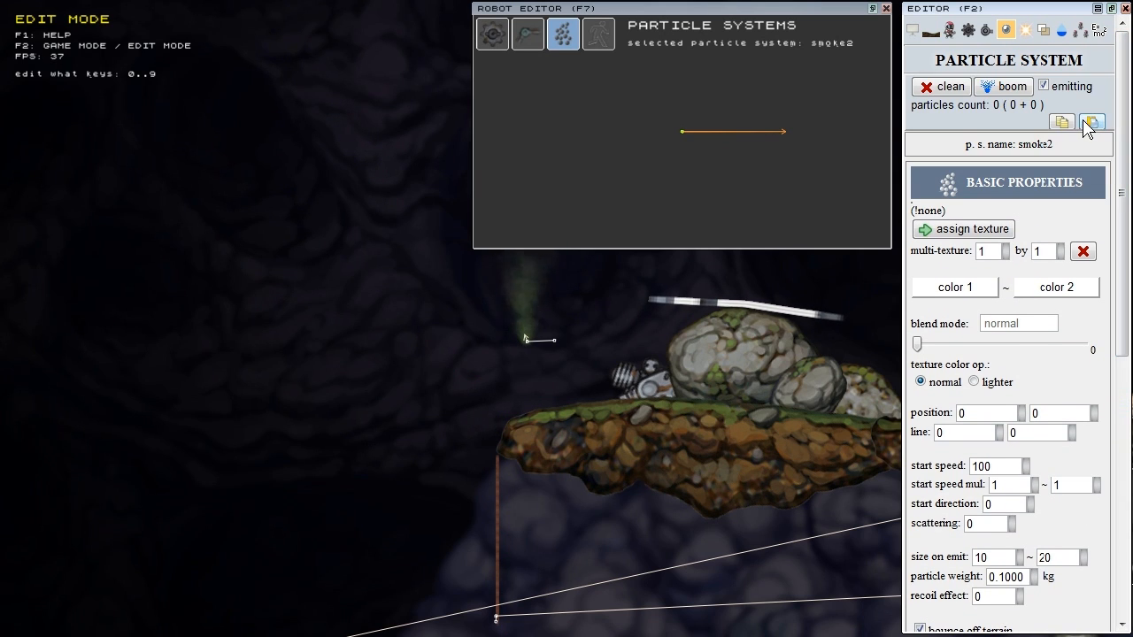
click(1091, 123)
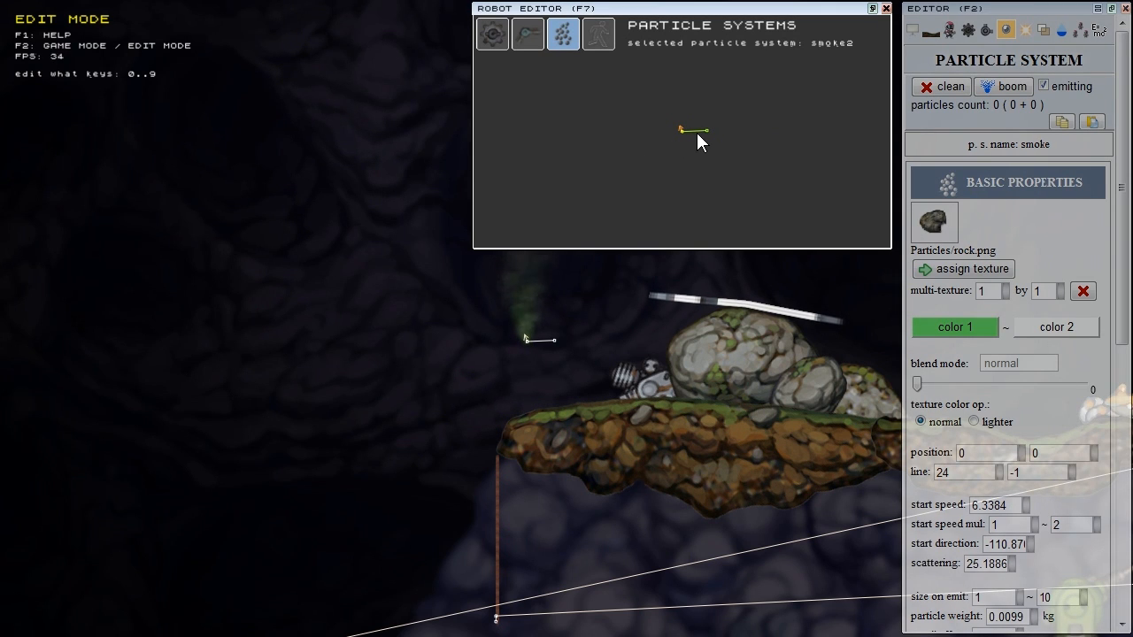
click(951, 31)
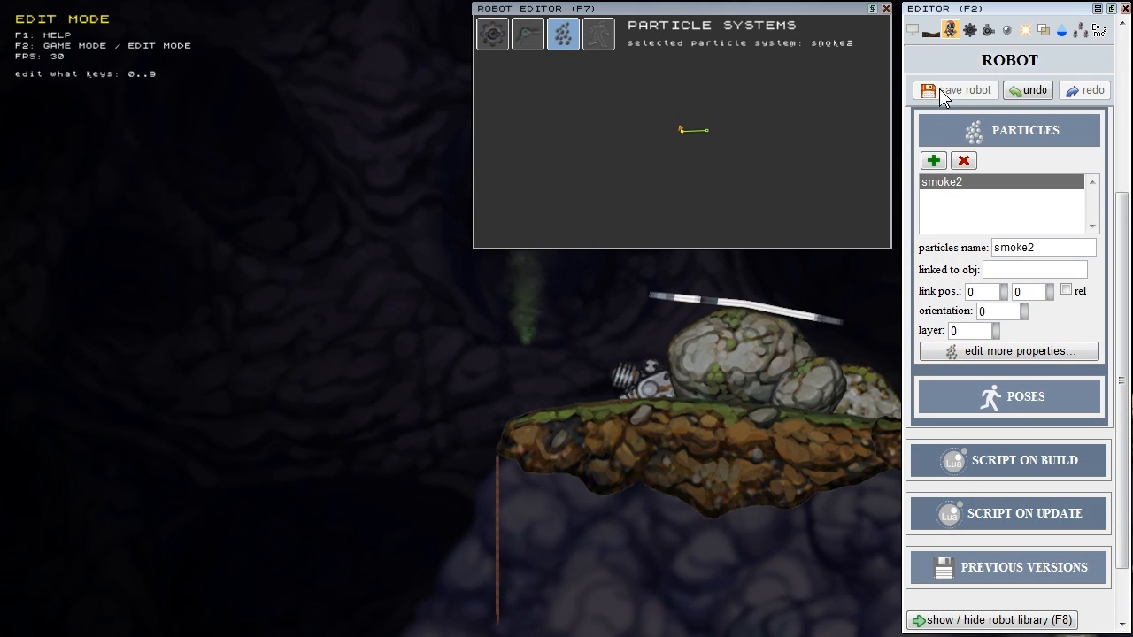
Step: Collapse PARTICLES, enter 'smoke2' as the robot name in the ROBOT section, and save the robot
click(993, 67)
scroll(1060, 182, up, 3)
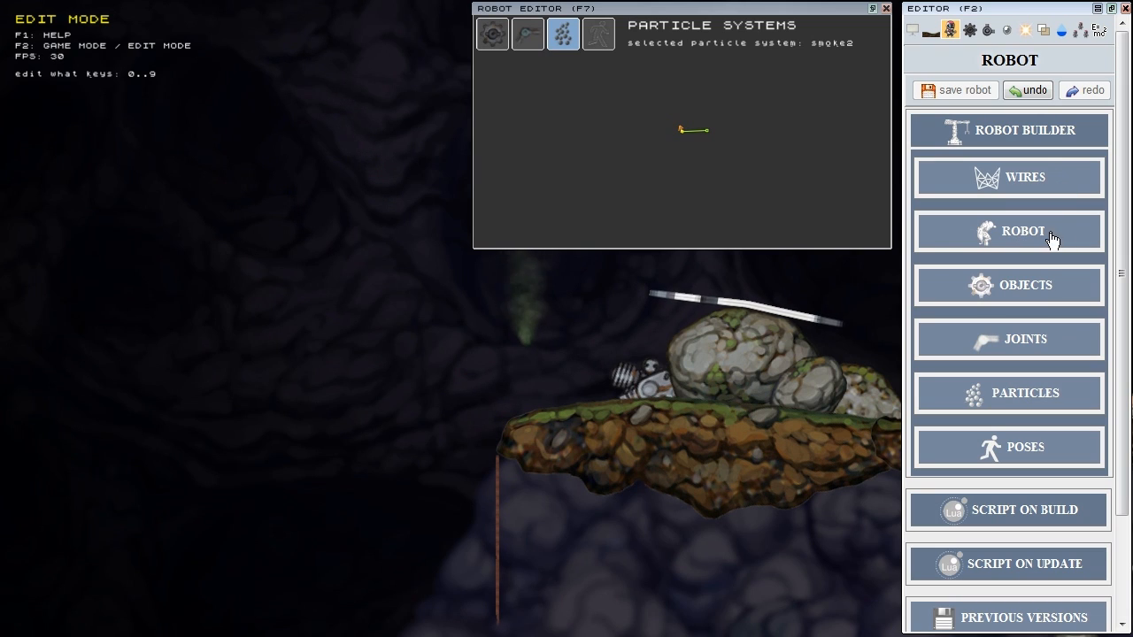
click(1023, 234)
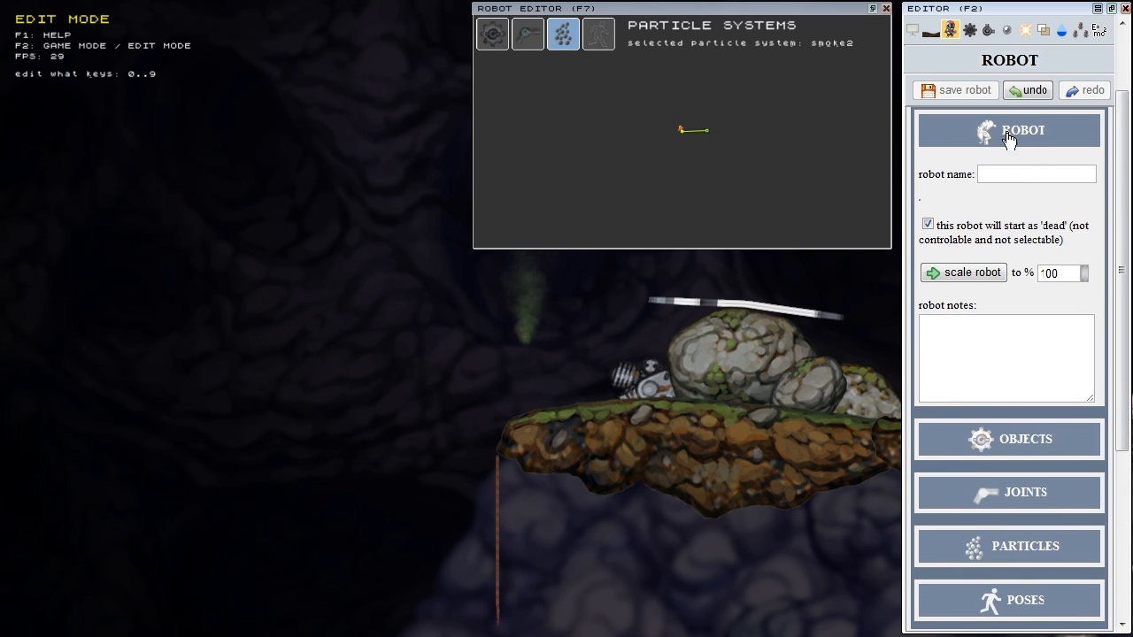
click(1036, 175)
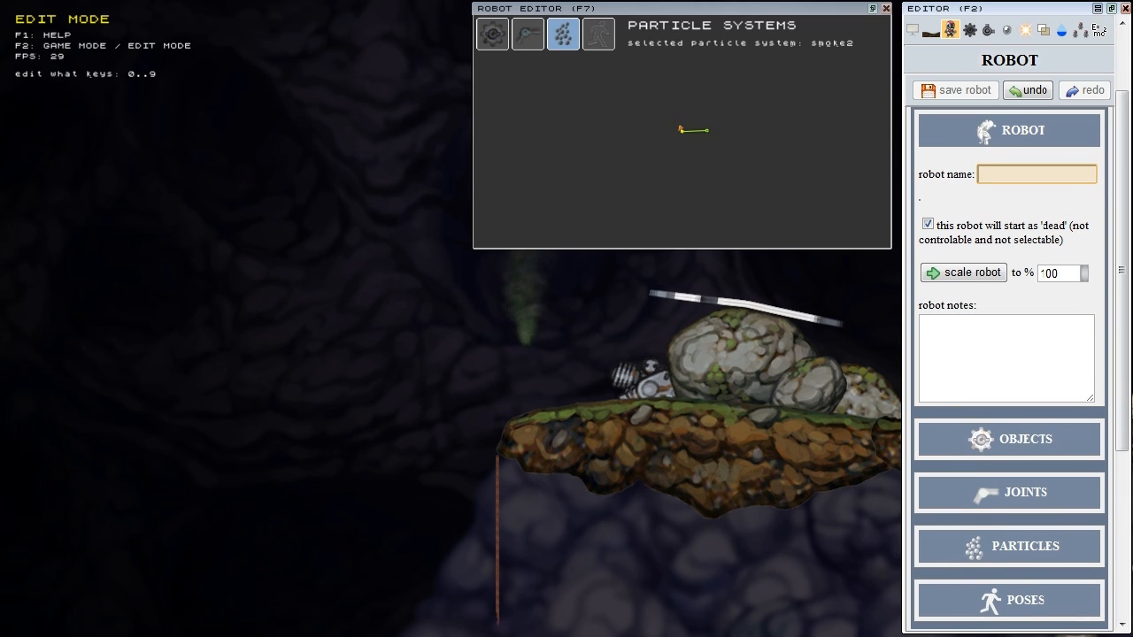
text(smoke2)
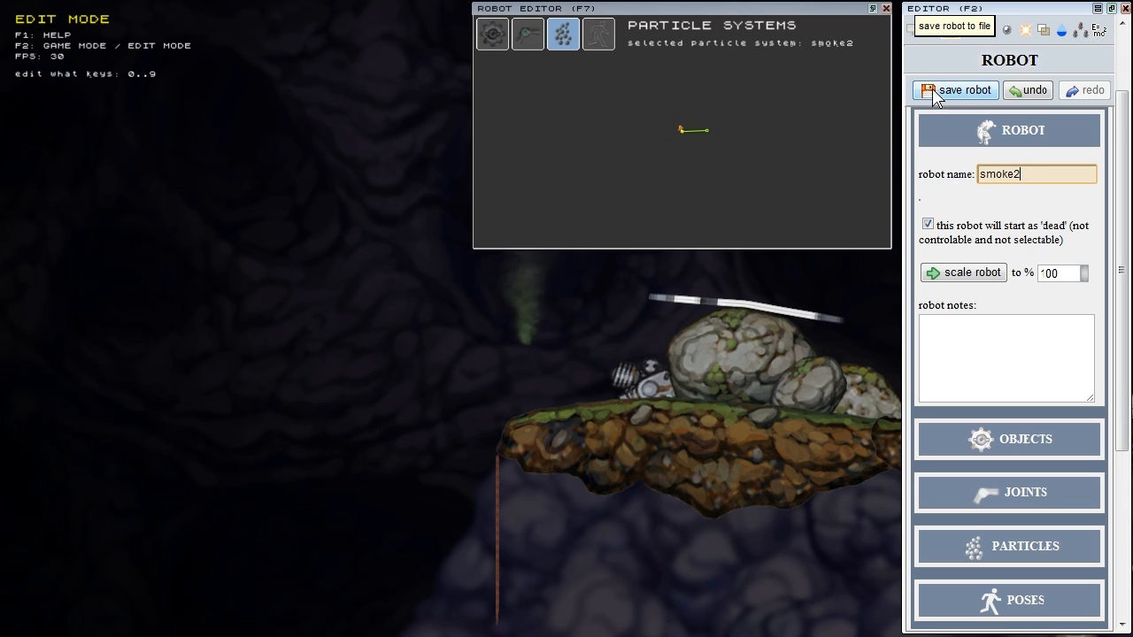
click(967, 97)
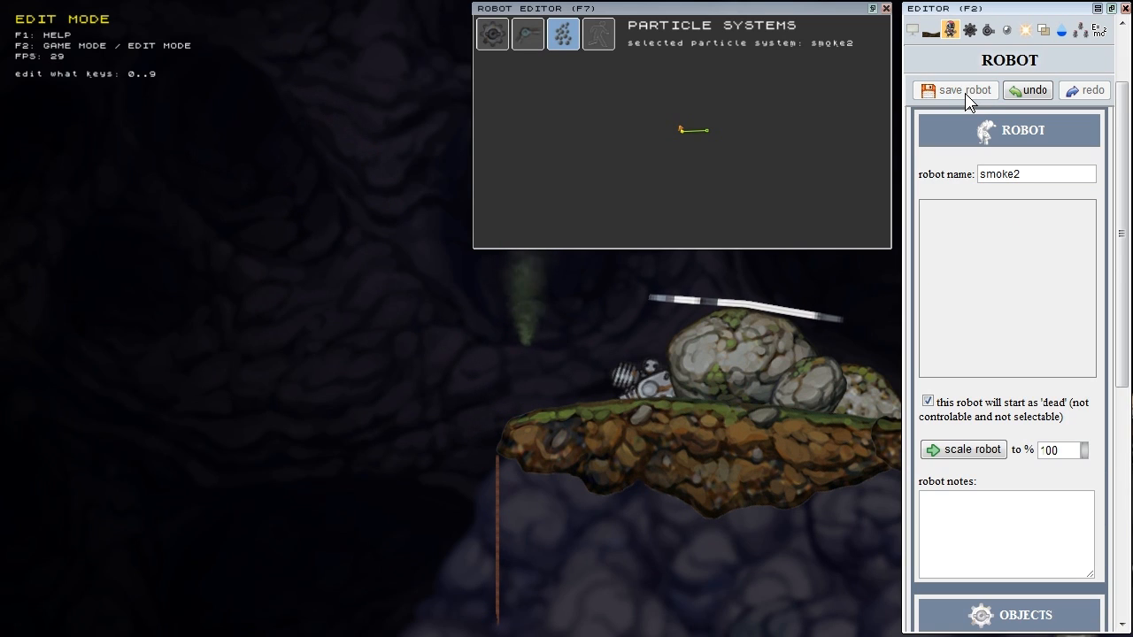
click(1022, 133)
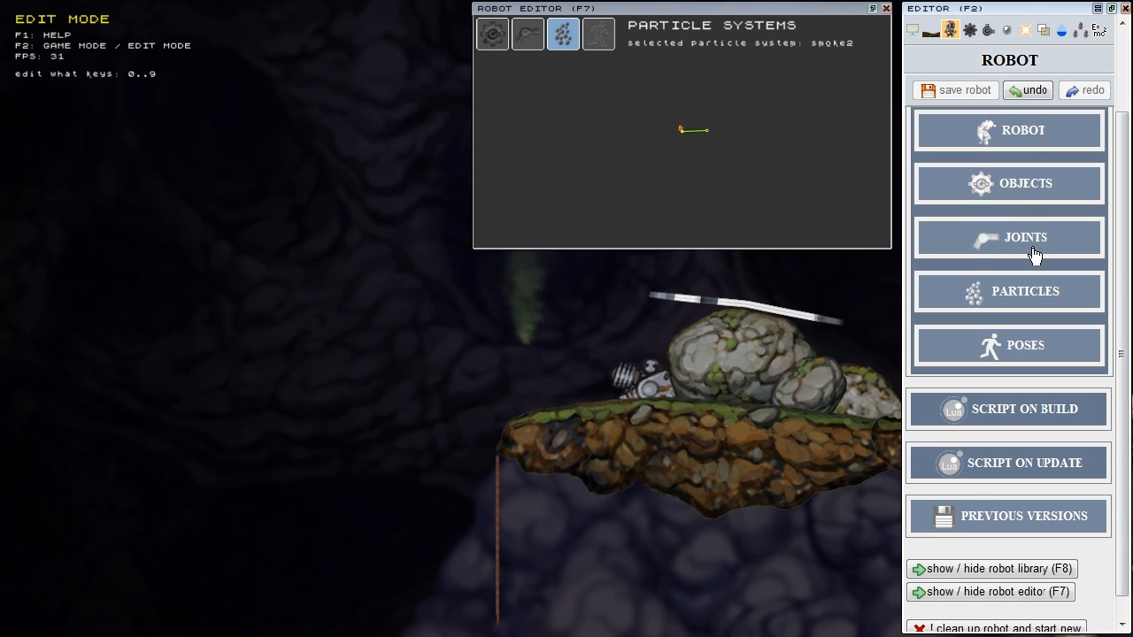
scroll(1037, 283, up, 1)
click(1038, 353)
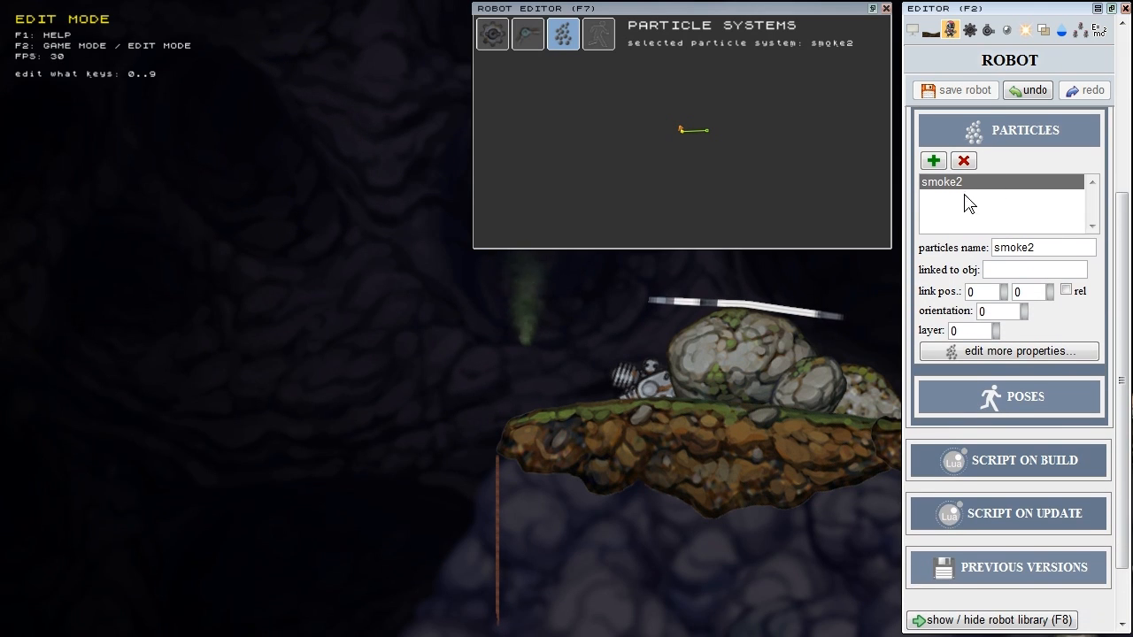
click(1003, 354)
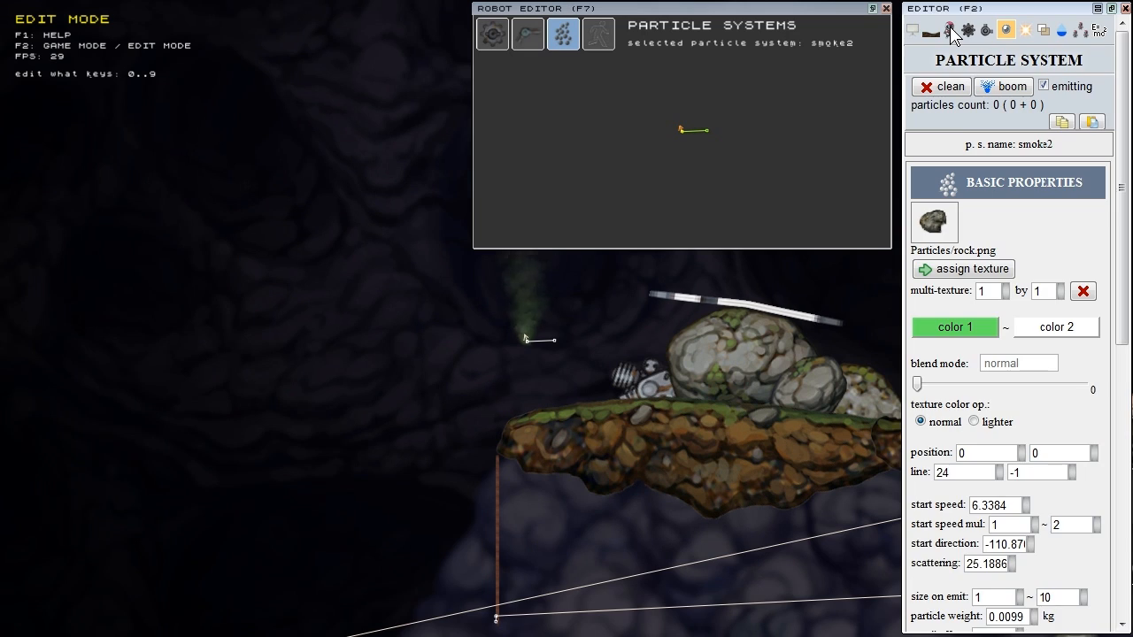
click(950, 32)
click(1058, 155)
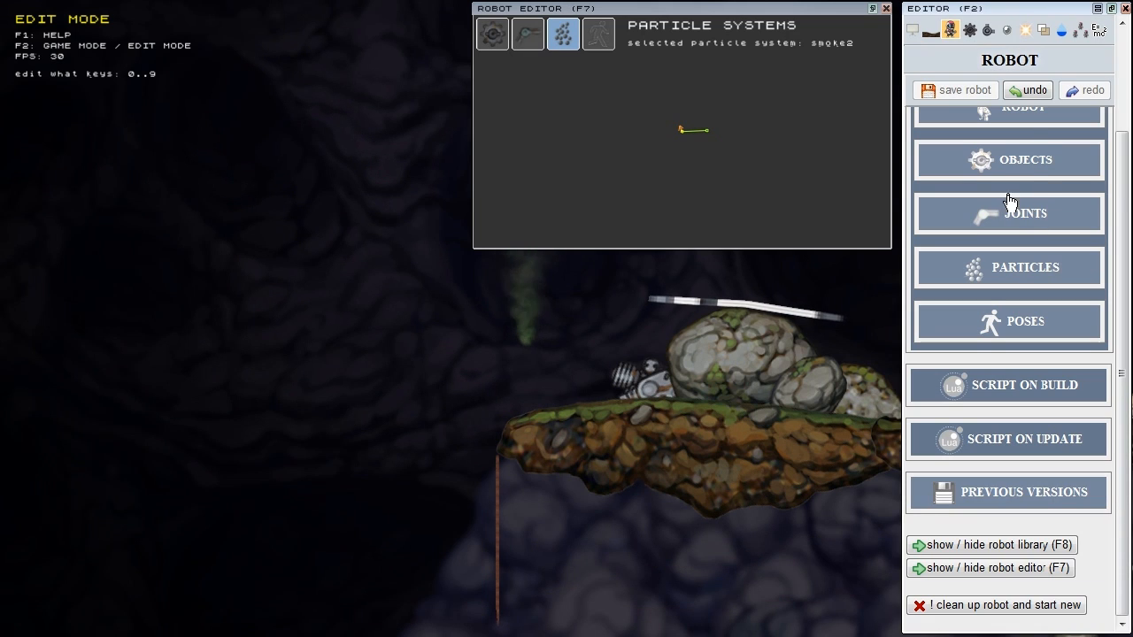
scroll(1044, 194, up, 3)
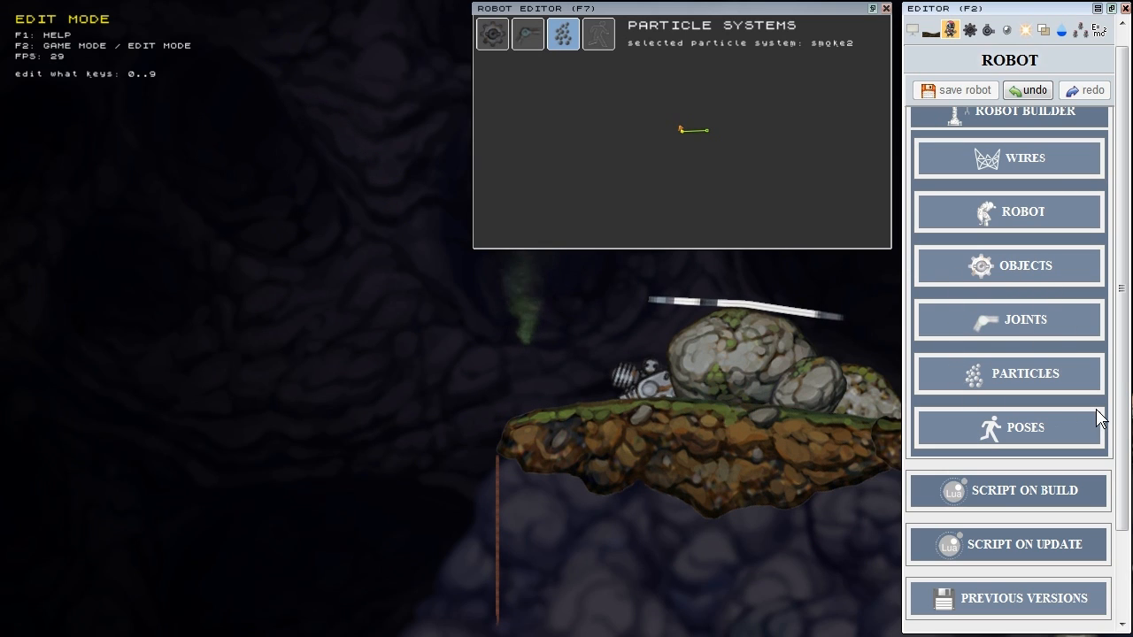
drag(1122, 410, 1127, 423)
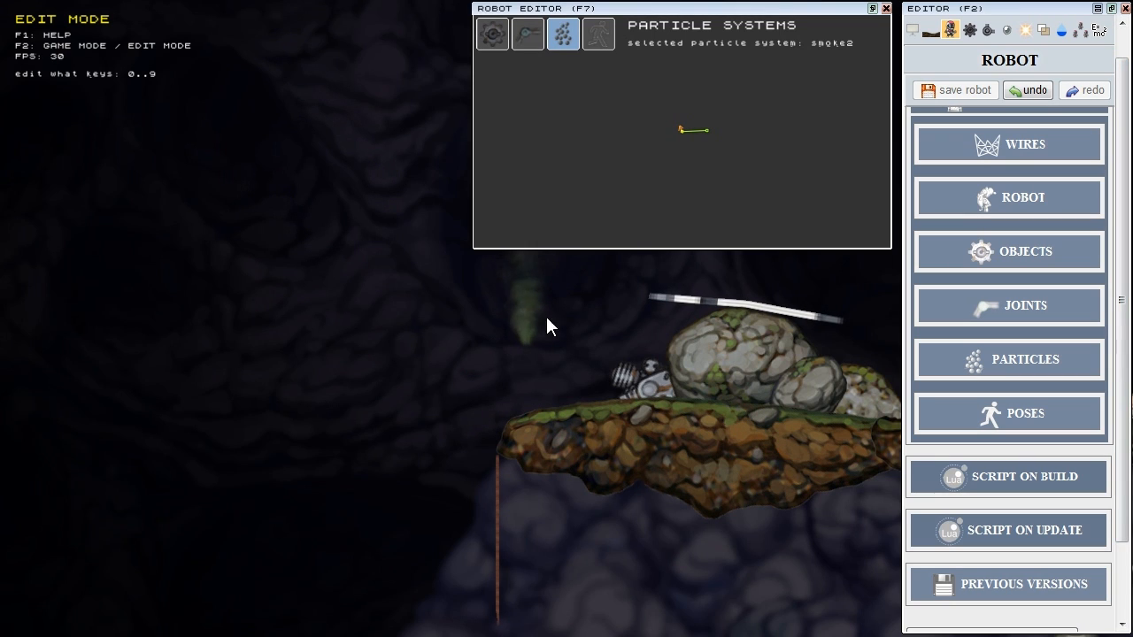
drag(1125, 505, 1127, 513)
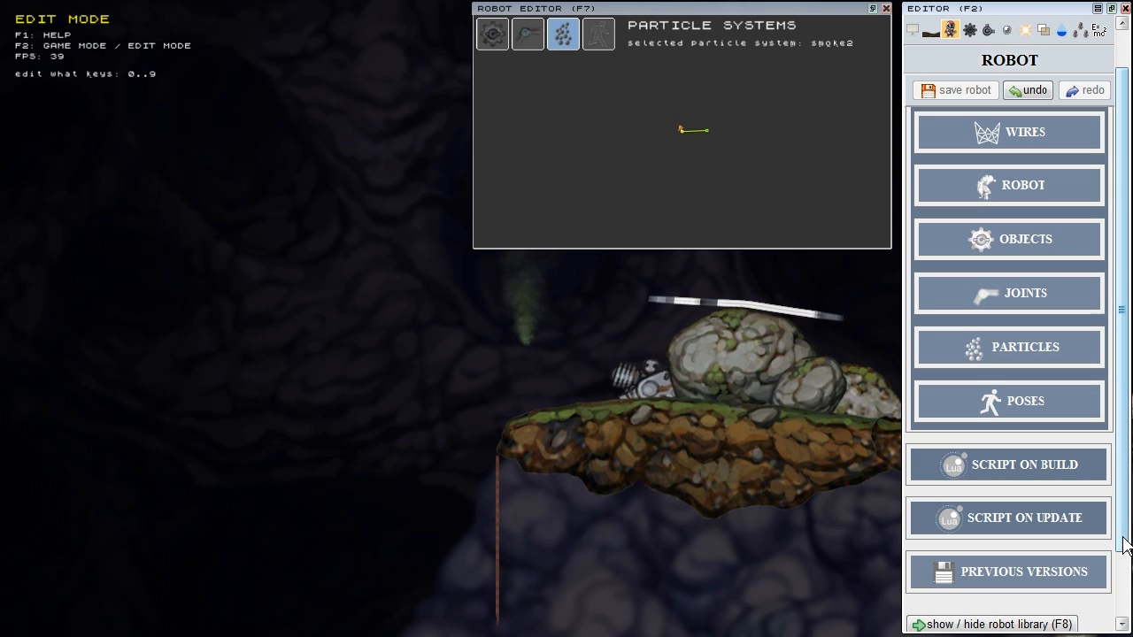
Step: Enter the robot:GetParticles... update script, collapse SCRIPT ON UPDATE, and pan the cave view down-left
click(1058, 525)
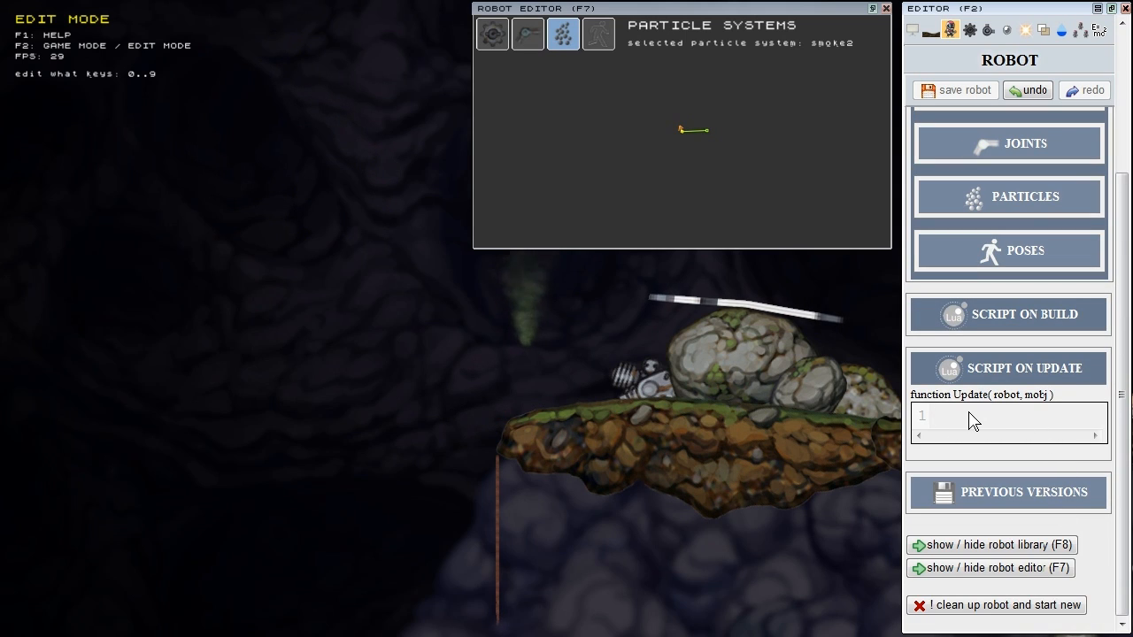
text(robot:)
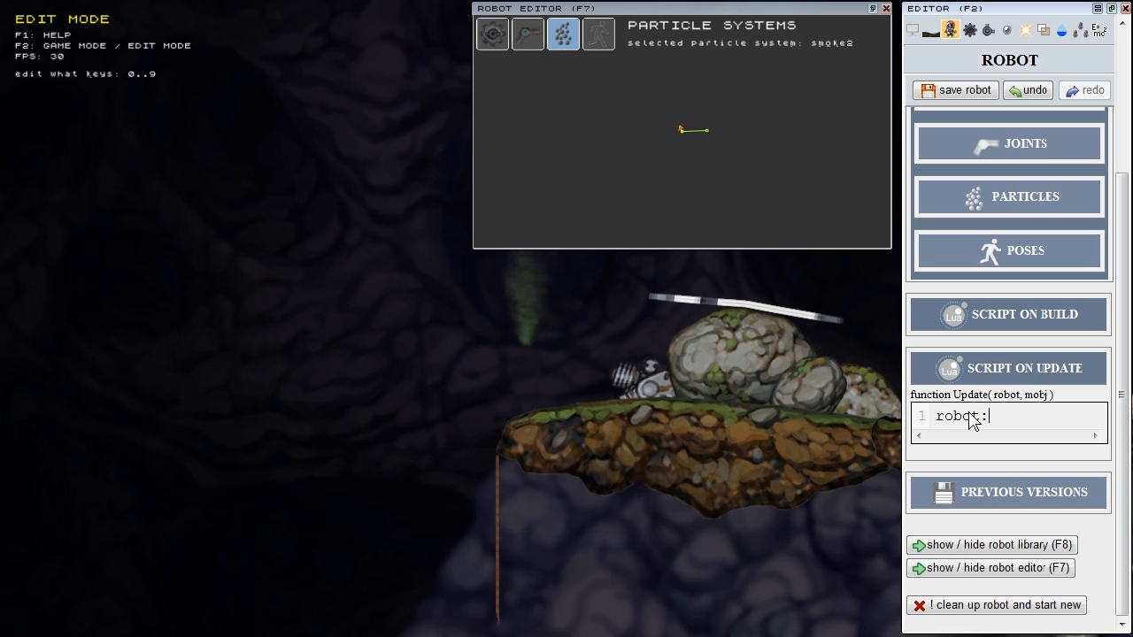
text(GetPar)
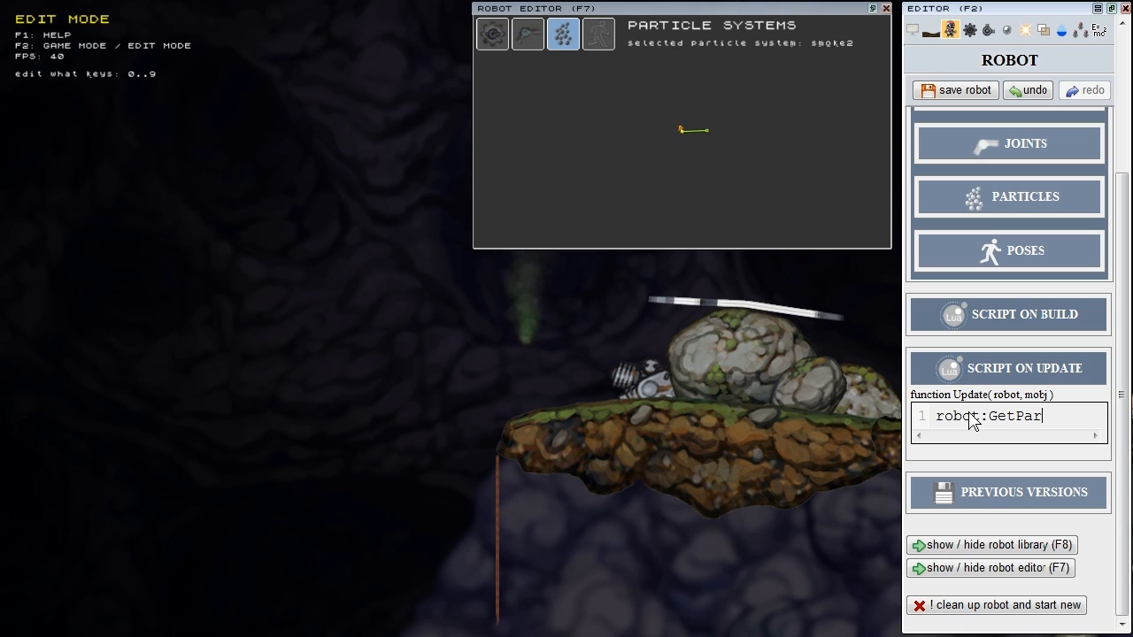
text(ticles)
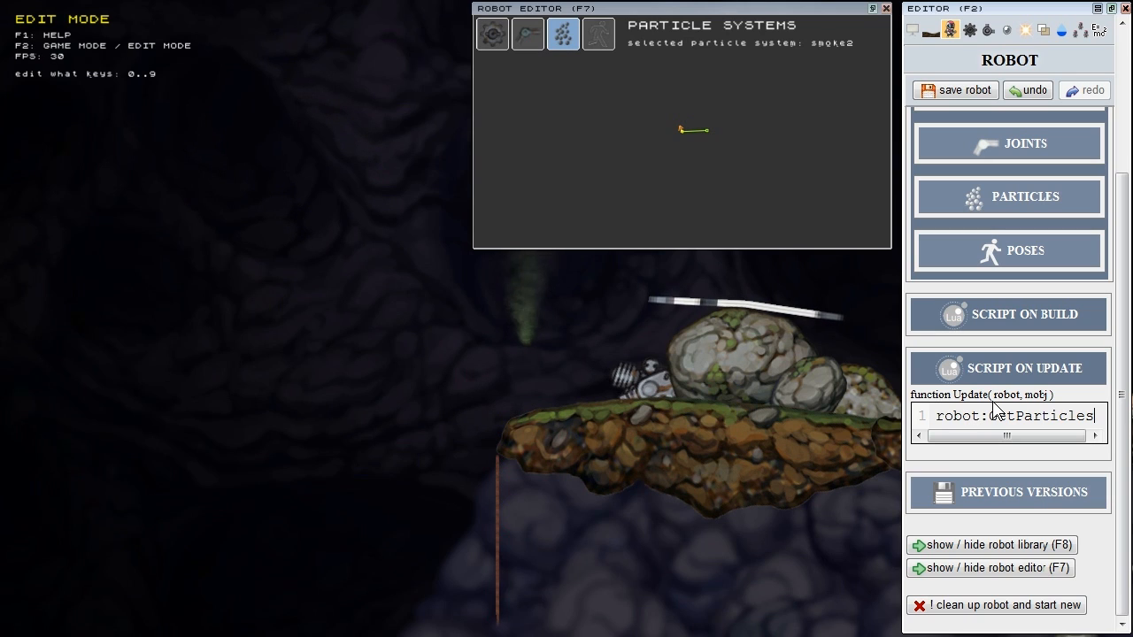
text(...)
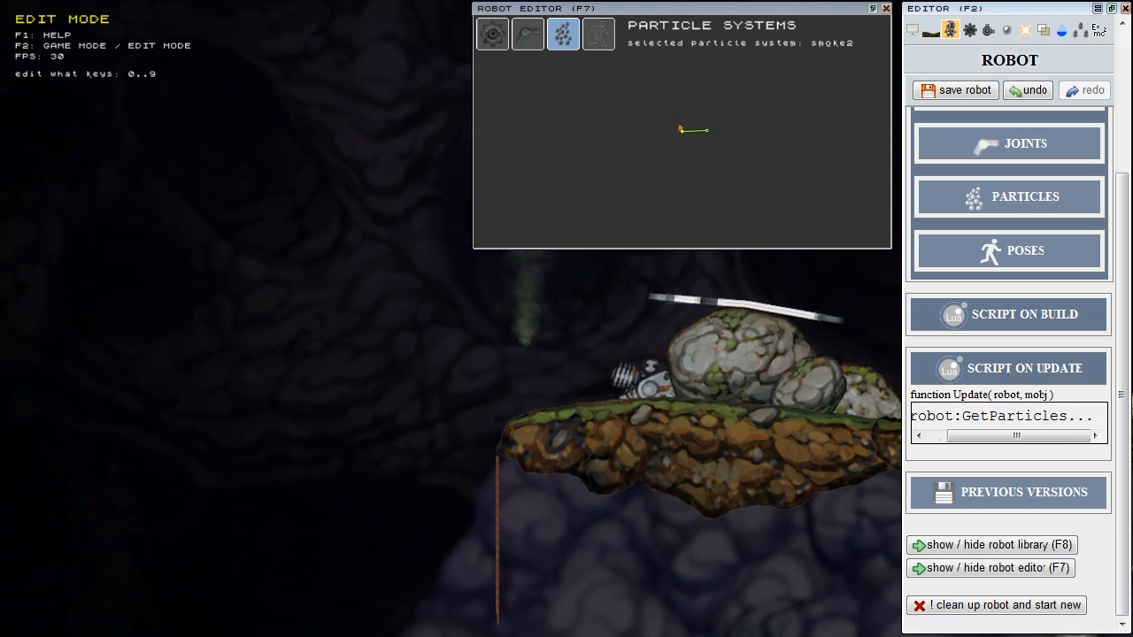
click(1018, 374)
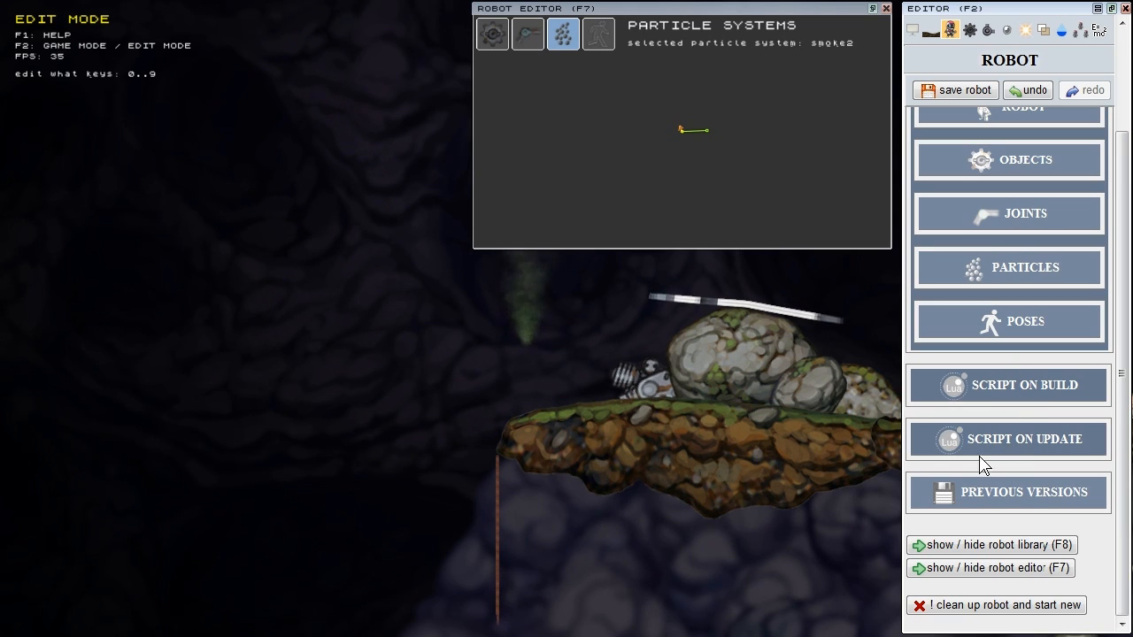
middle_drag(530, 325, 467, 415)
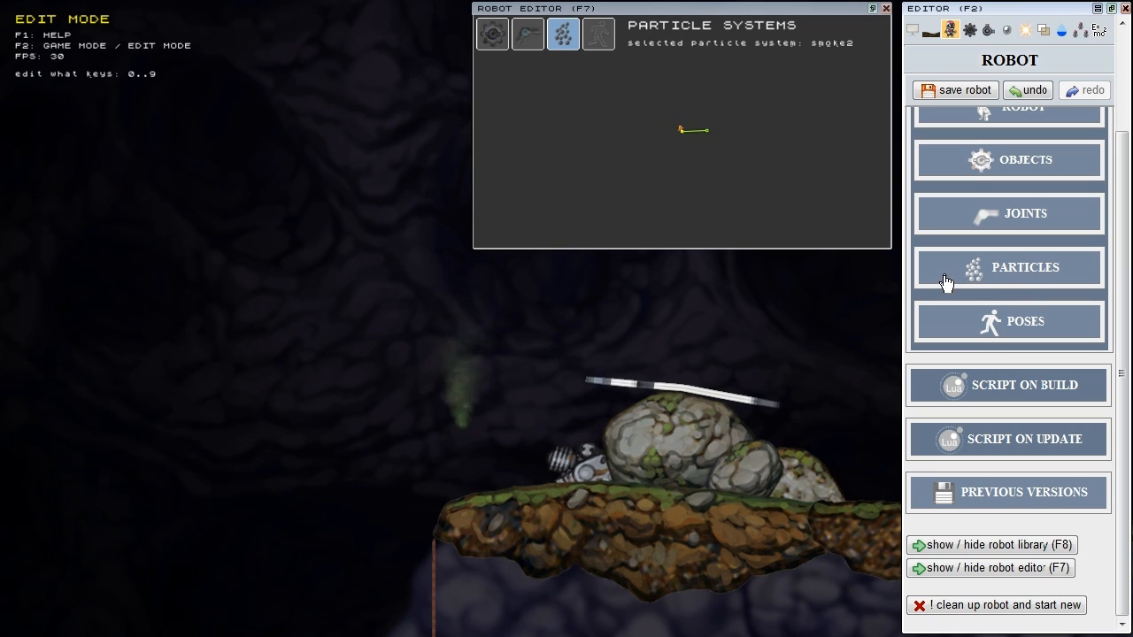
Step: Check the robot's particle systems list showing smoke2 and glance at its update script
click(978, 273)
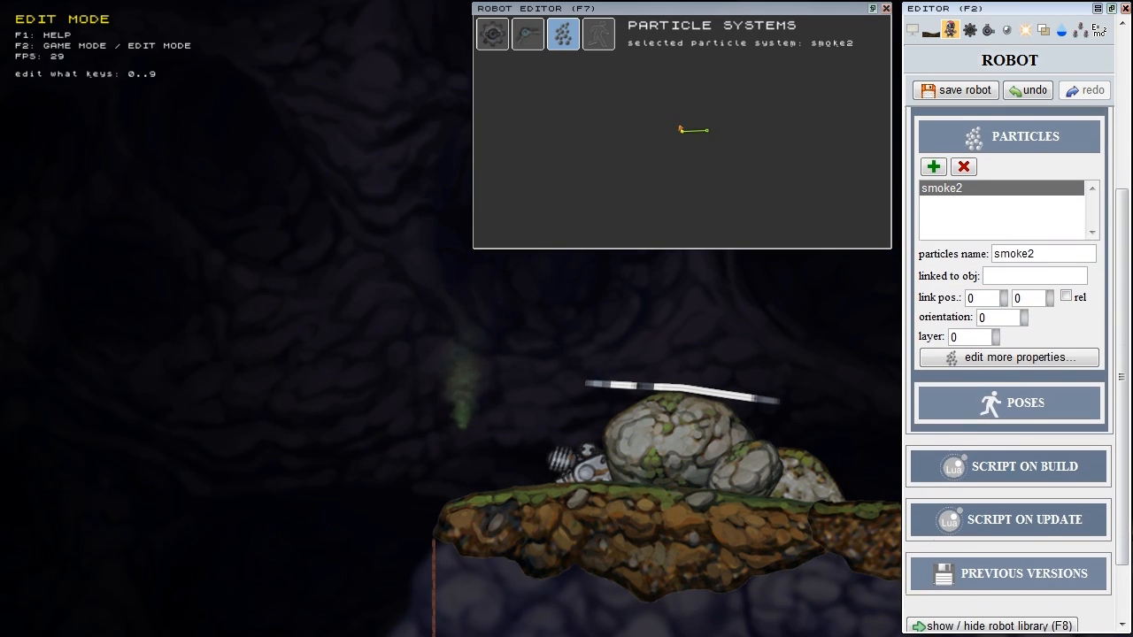
click(1040, 526)
click(1004, 374)
scroll(1044, 318, up, 3)
click(1049, 156)
scroll(1050, 213, up, 3)
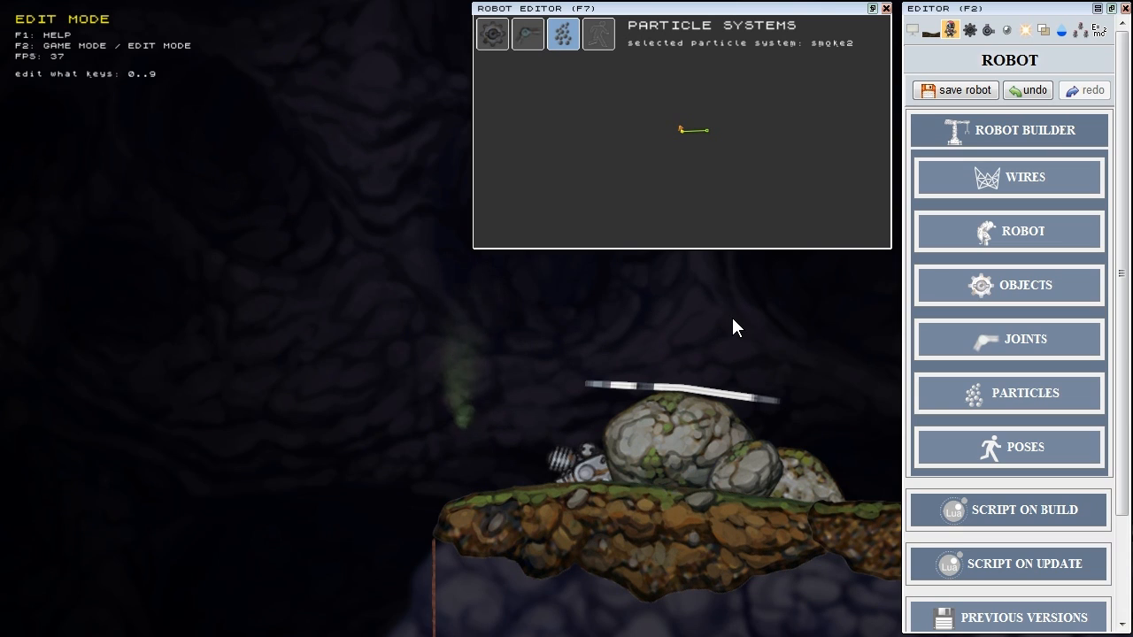
Step: Inspect the smoke2 particle system's Basic Properties and Emitting settings
click(1006, 31)
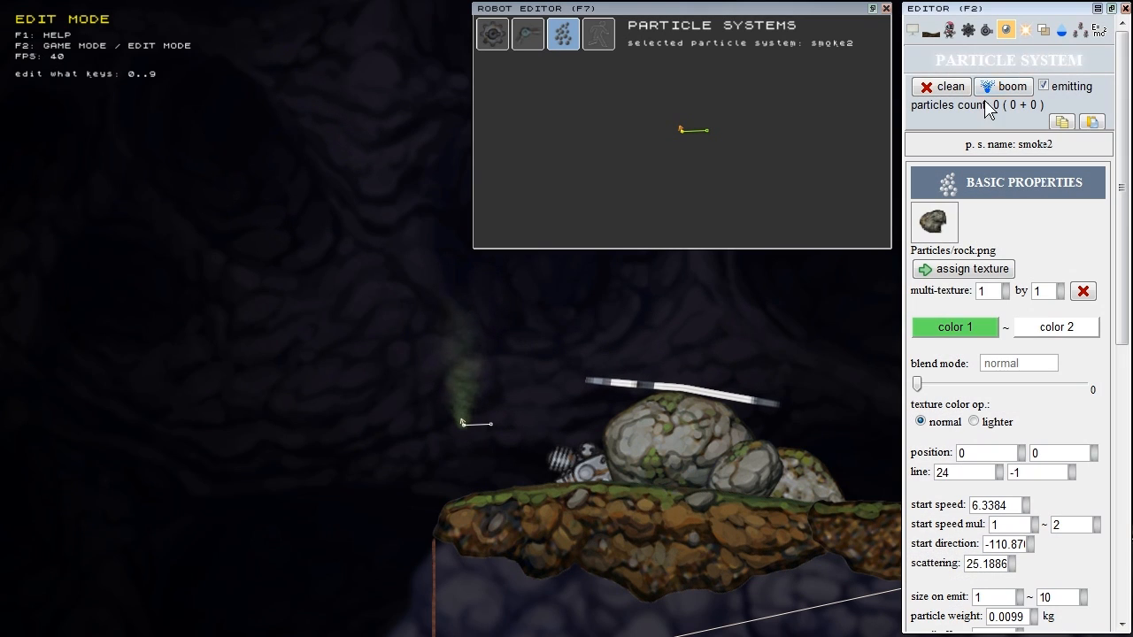
click(1019, 184)
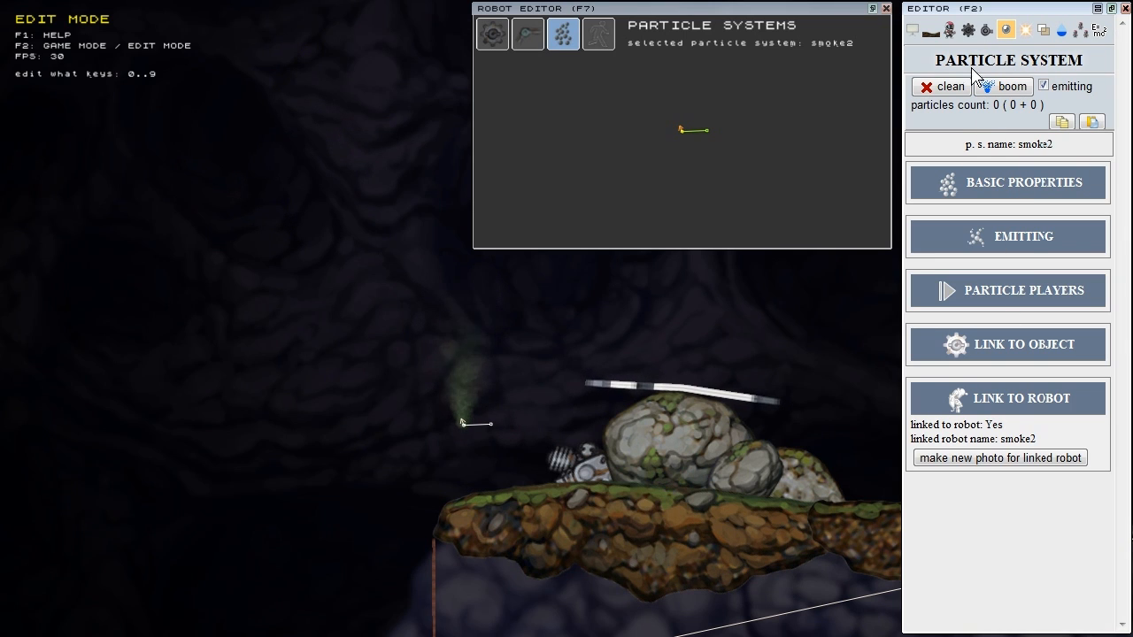
click(949, 32)
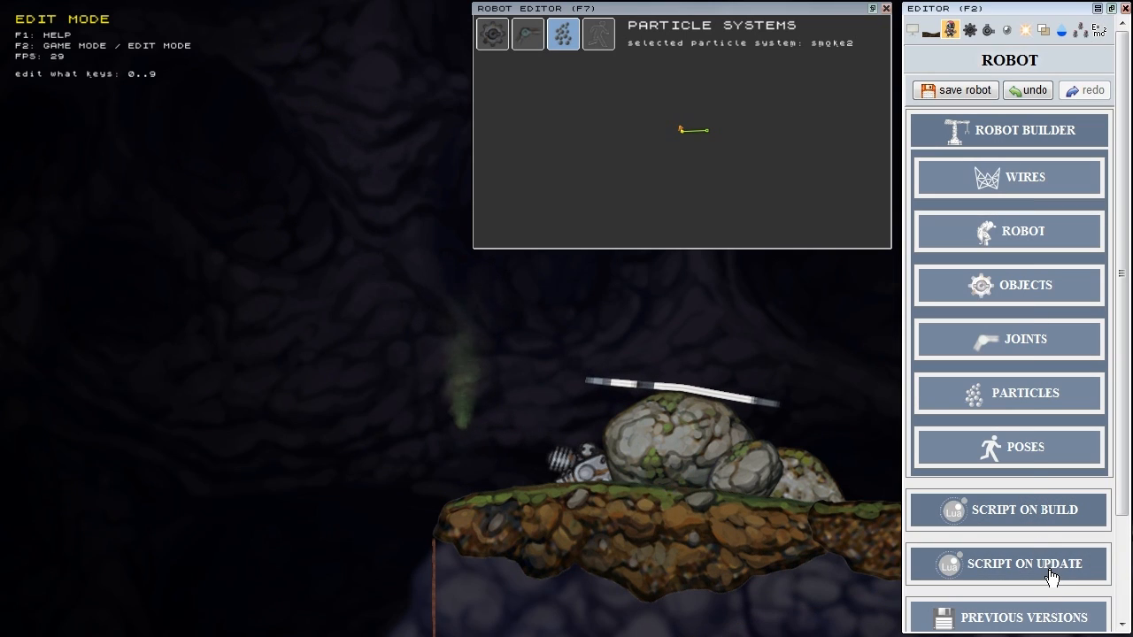
click(1051, 576)
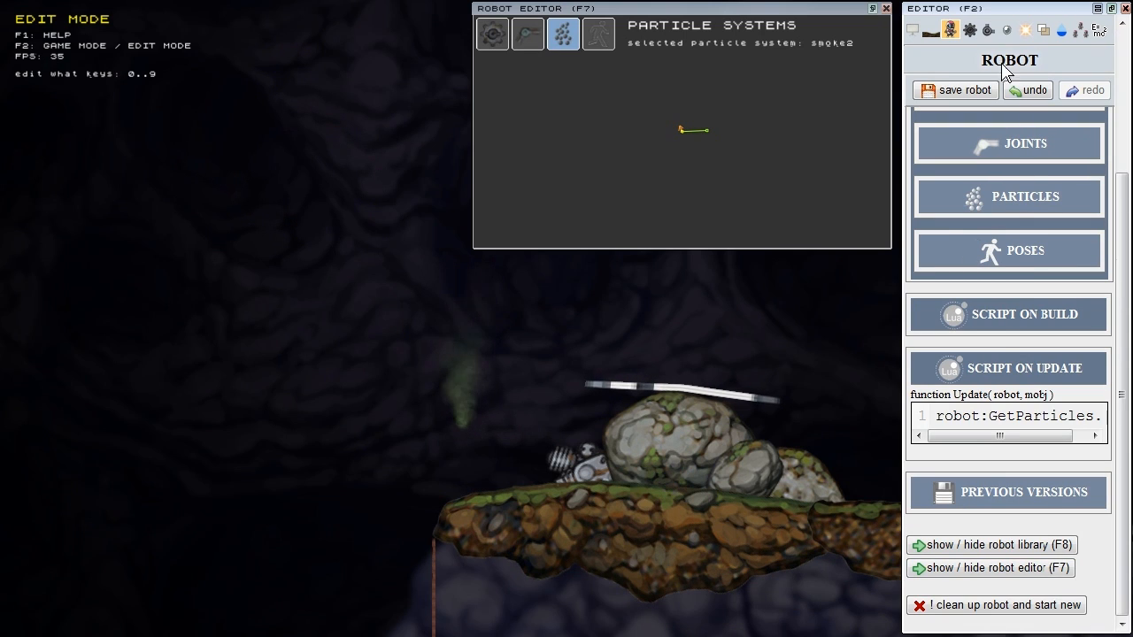
click(1006, 31)
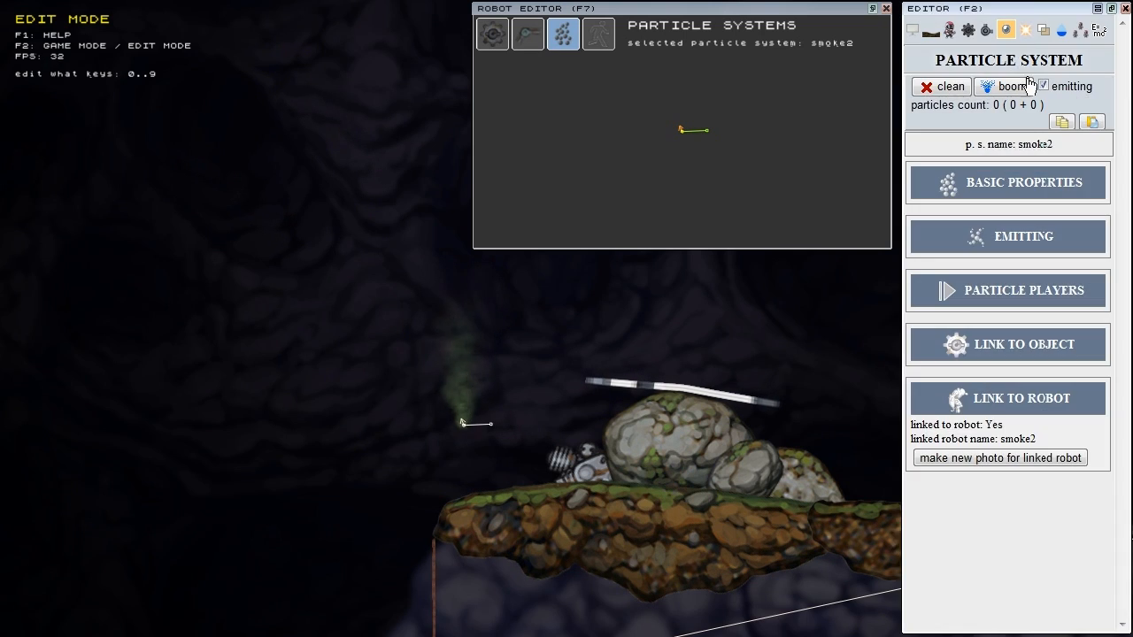
click(1031, 185)
scroll(1034, 186, down, 8)
click(1045, 454)
scroll(1044, 453, down, 10)
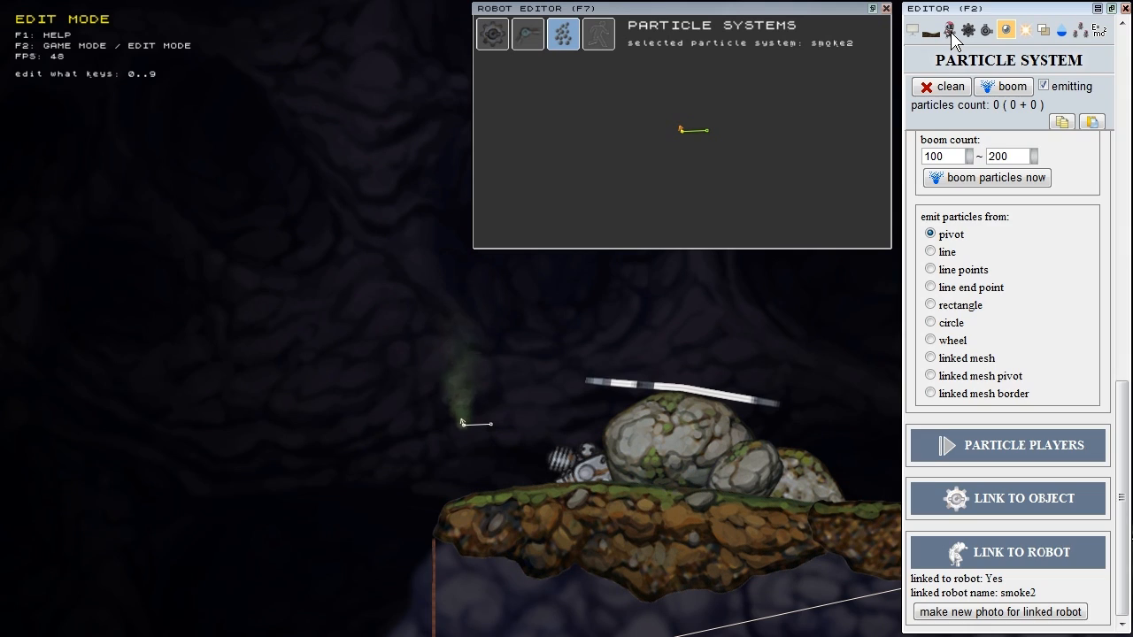
Step: Return to the Robot panel and zoom out and pan to show the robots on the cave floor
click(949, 32)
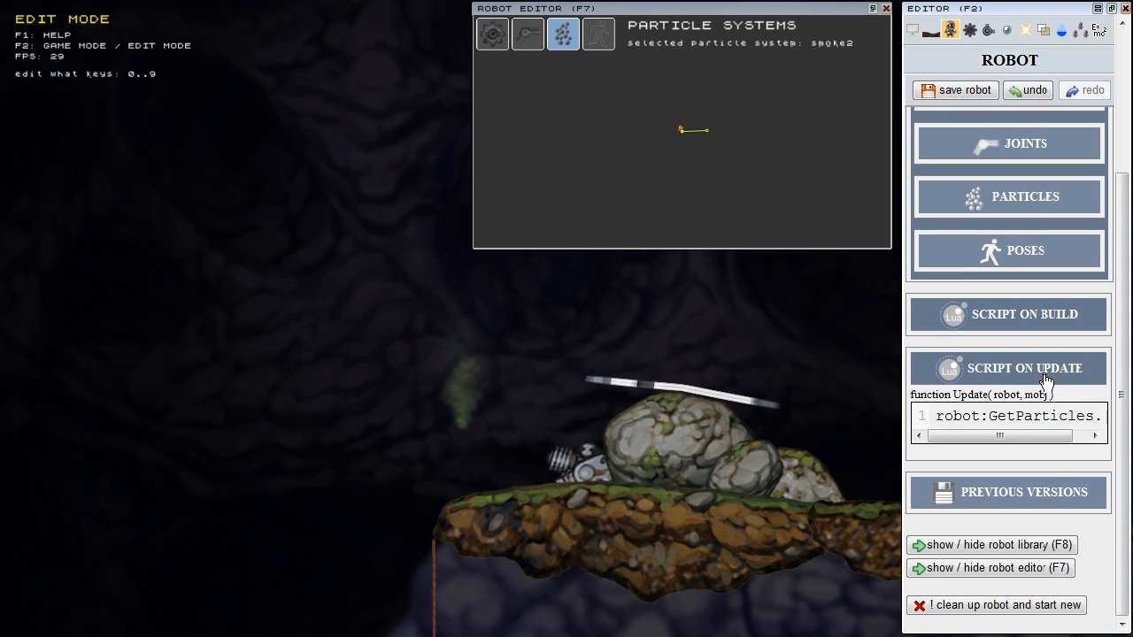
scroll(412, 447, down, 4)
middle_drag(410, 446, 494, 439)
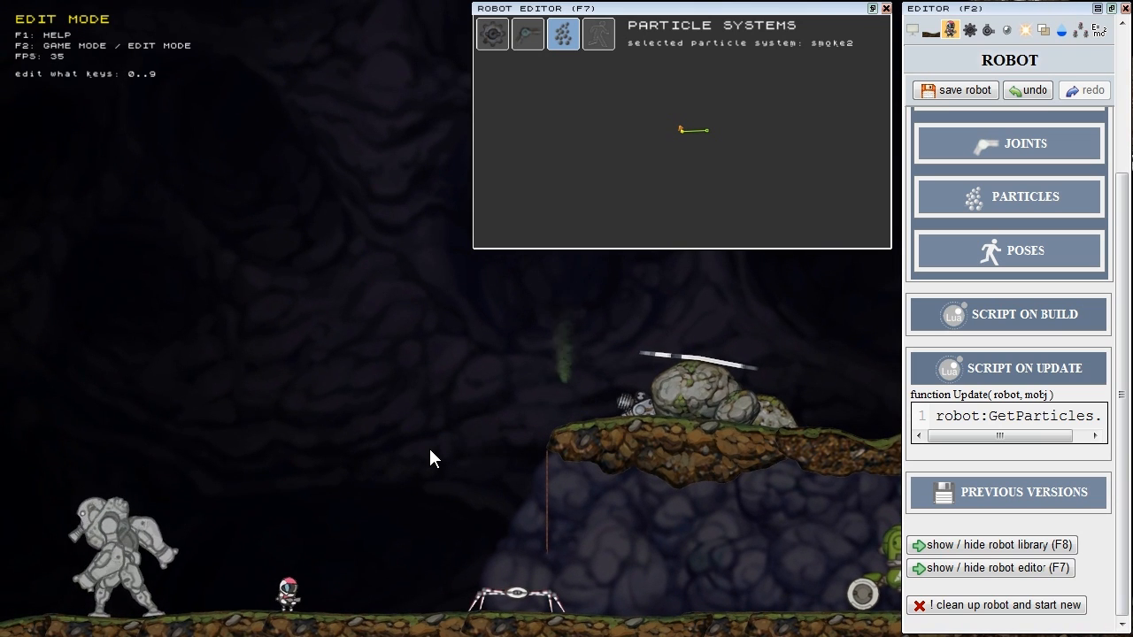
Step: Load coalition tank 1 from the Robot Library (F8) into the cave level
key(F8)
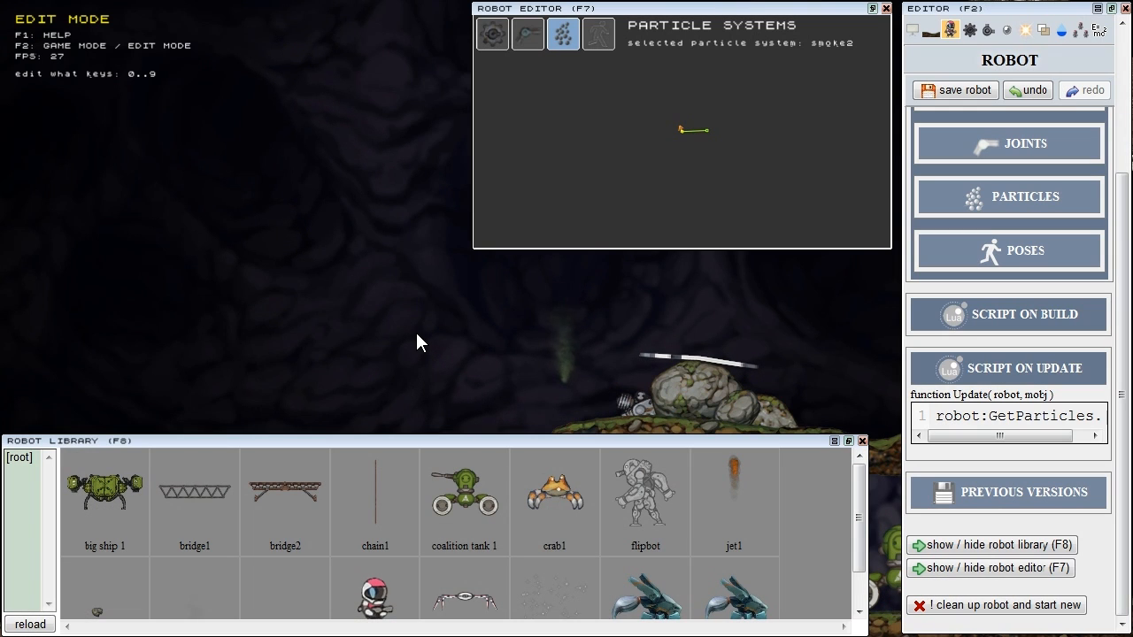
scroll(416, 331, down, 2)
middle_drag(417, 332, 338, 190)
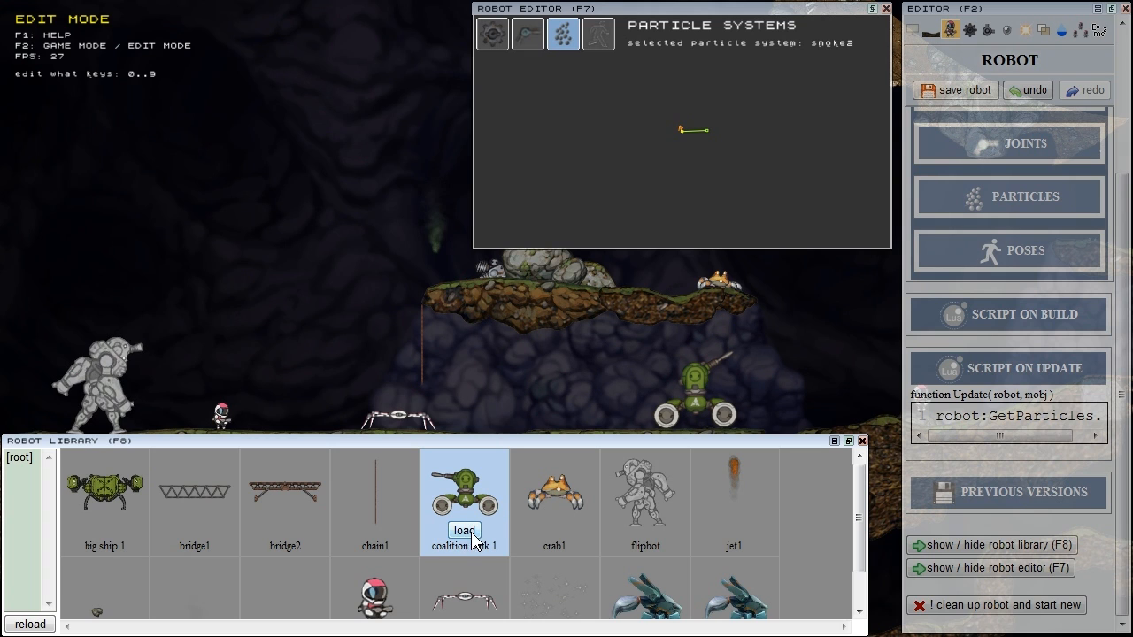
click(466, 533)
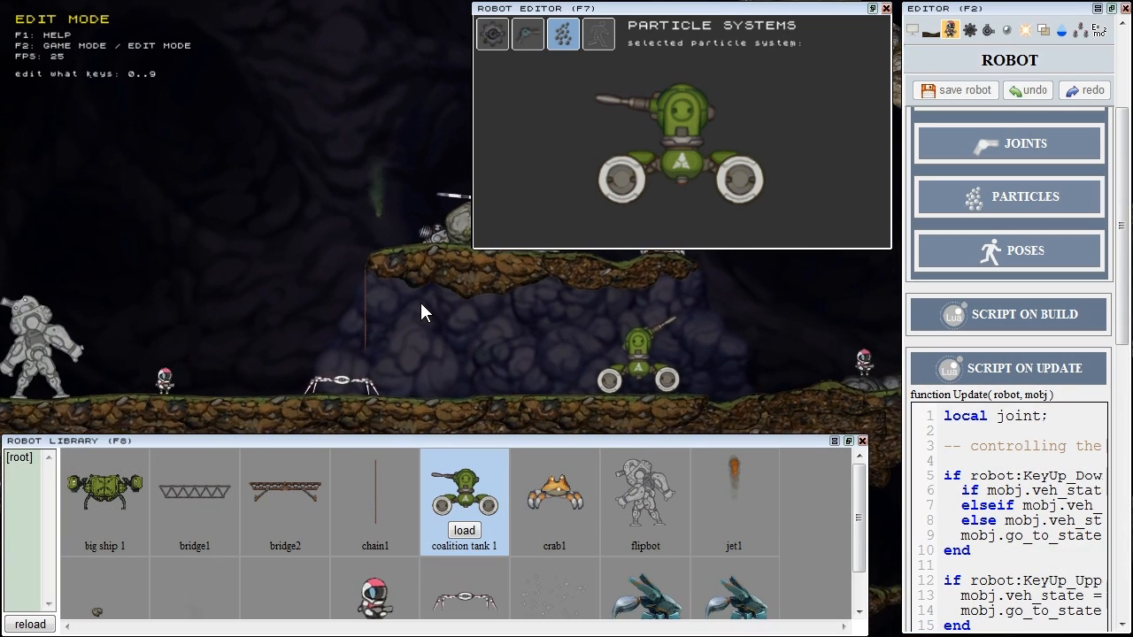
click(1058, 368)
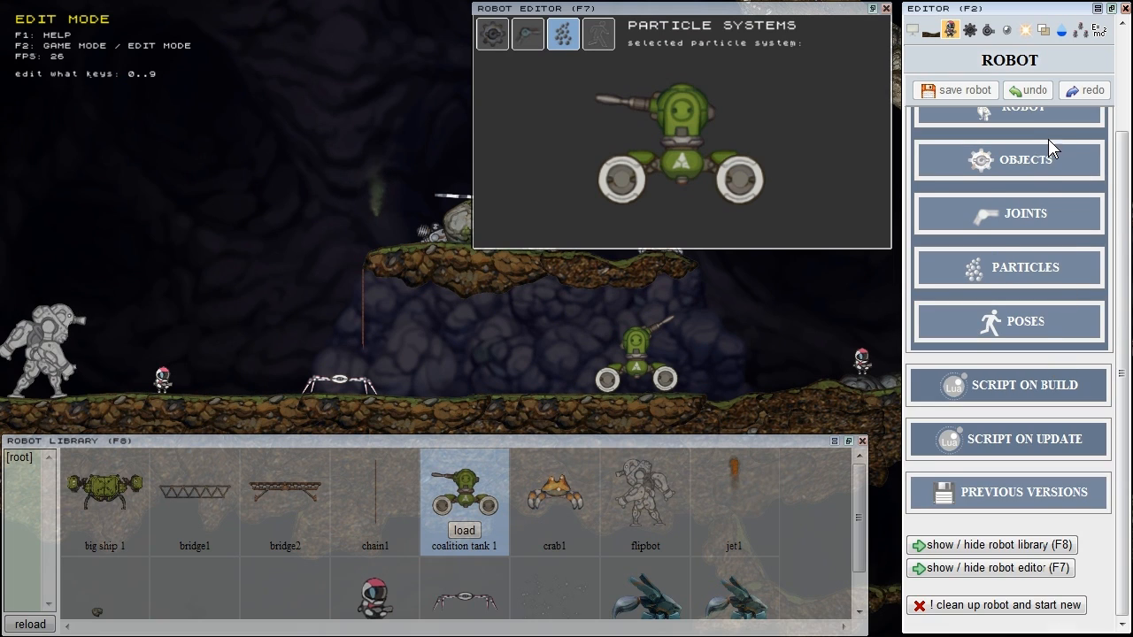
scroll(1046, 139, up, 2)
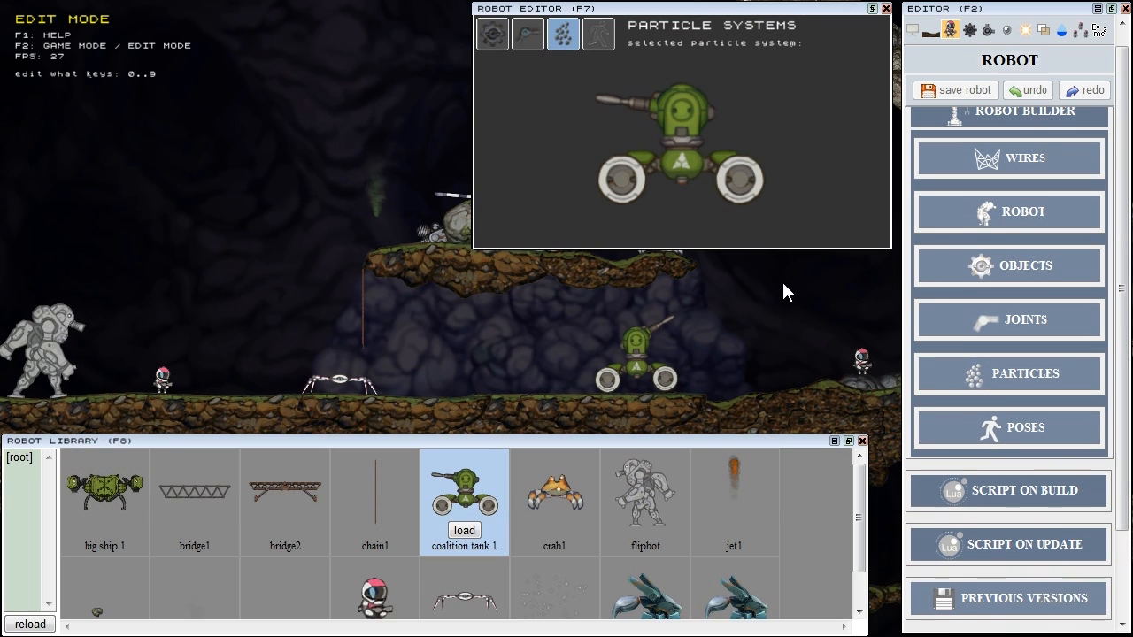
Step: Place two extra coalition tanks, undo them, and bring up the Scenario robots list
click(495, 345)
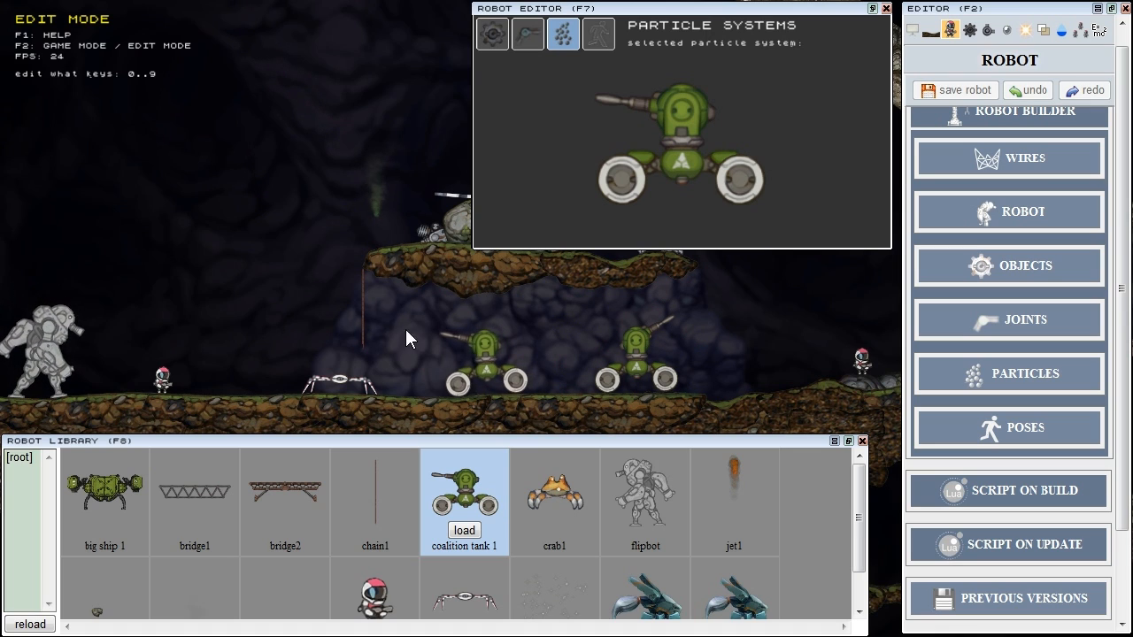
click(244, 340)
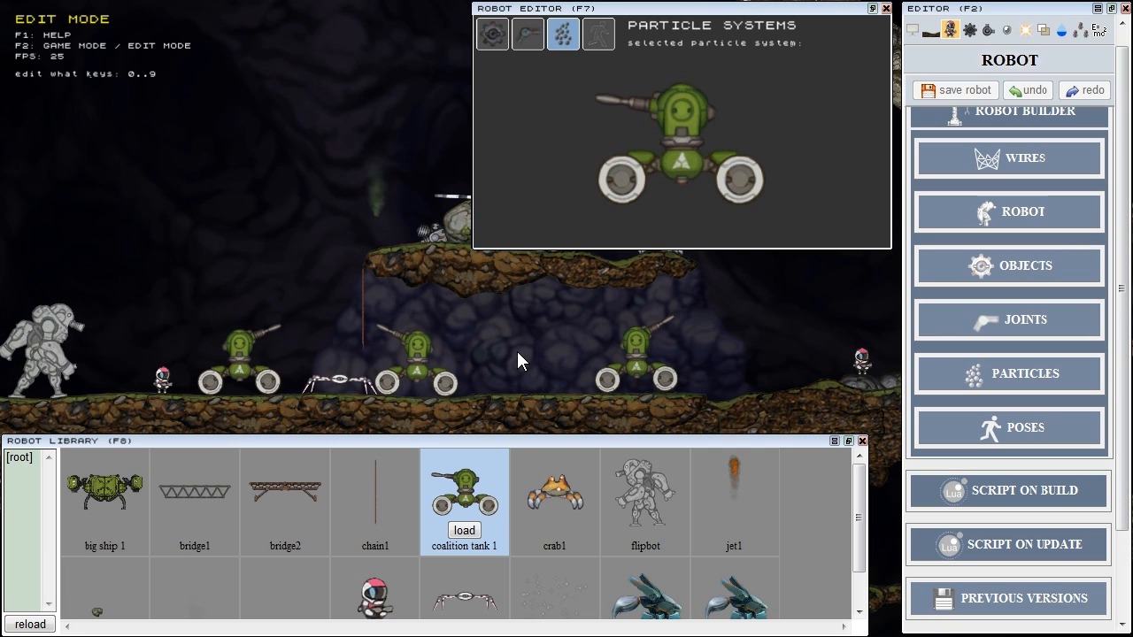
key(ctrl+z)
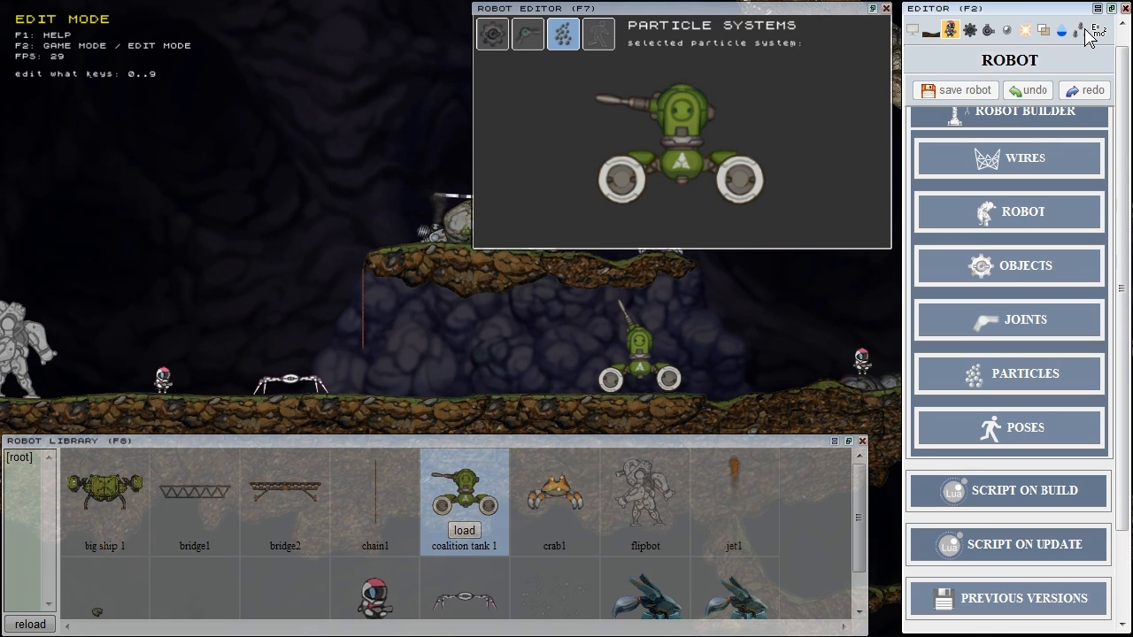
click(1081, 31)
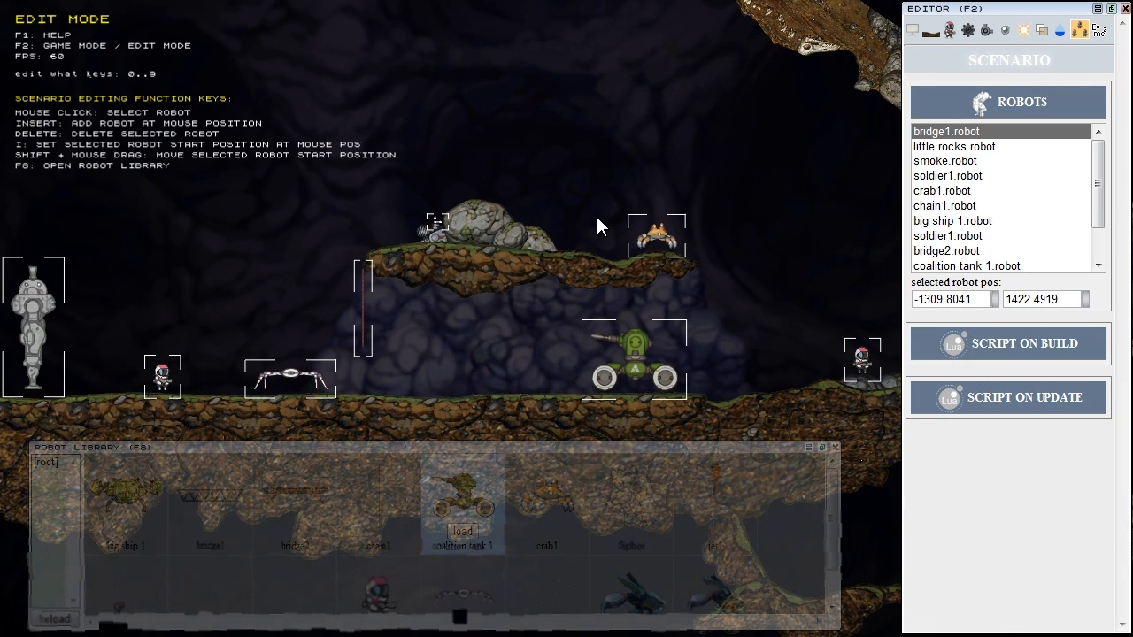
Step: Drag the coalition tank further right along the ledge, then open the engine Help with F1
click(650, 375)
shift+drag(644, 371, 676, 366)
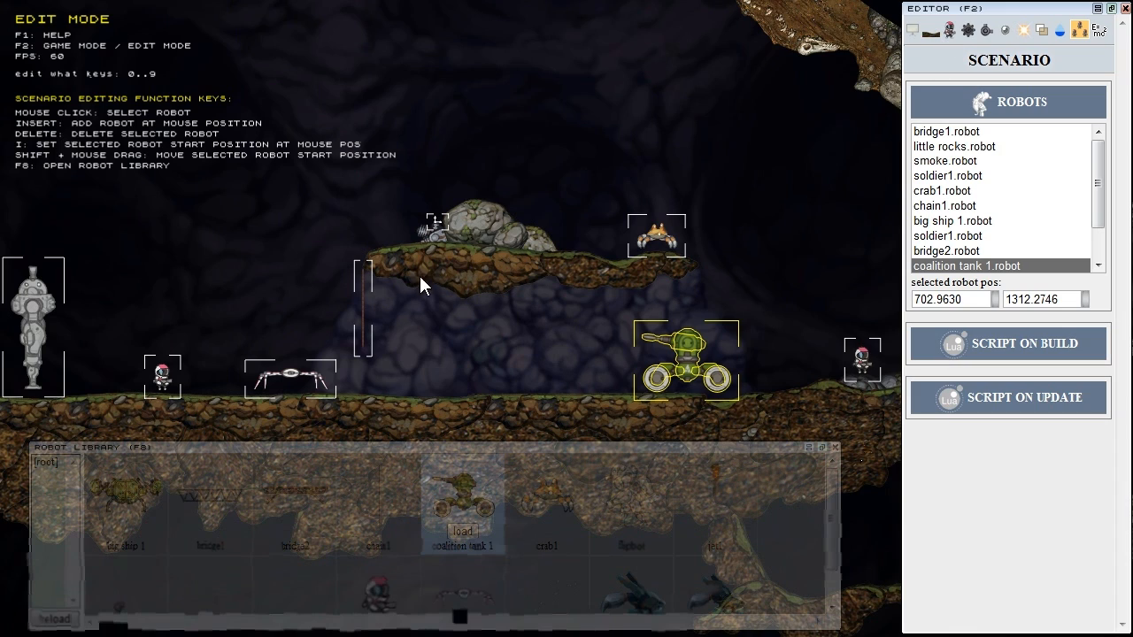
middle_drag(424, 281, 475, 323)
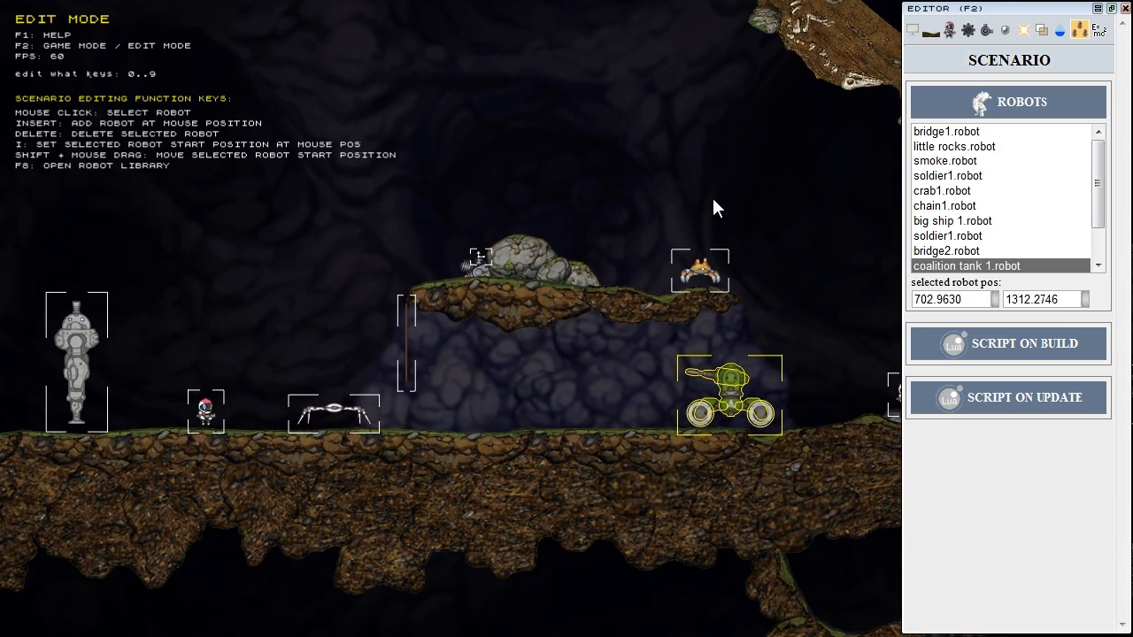
click(1000, 32)
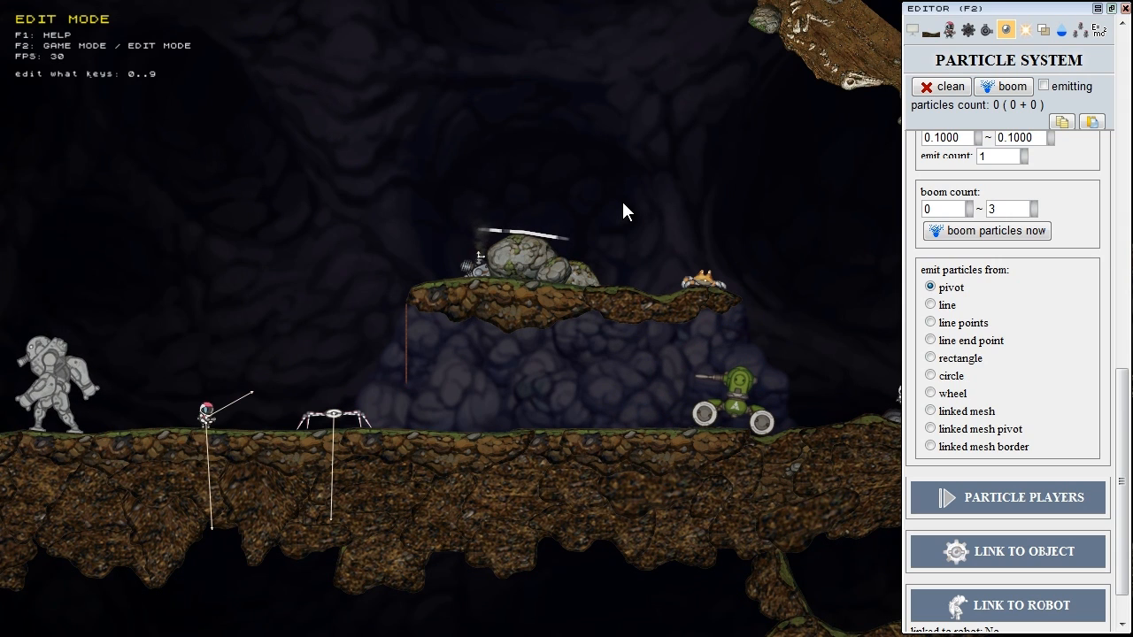
key(F1)
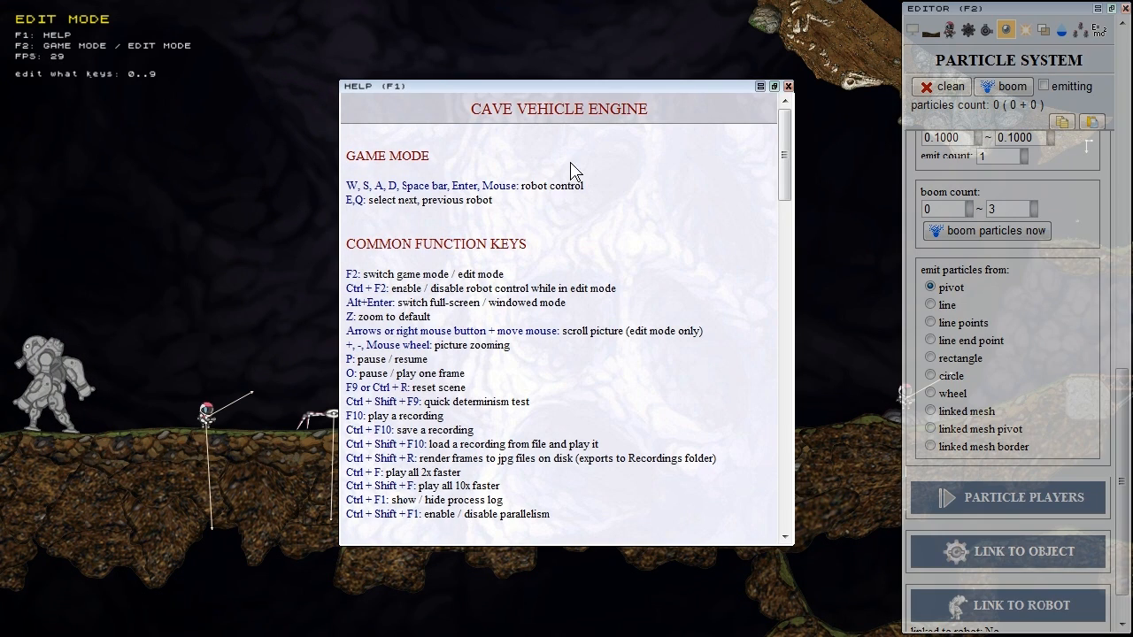
Step: Close the Help, enter Game Mode with F2, and fire the green tank toward the left
drag(788, 153, 791, 99)
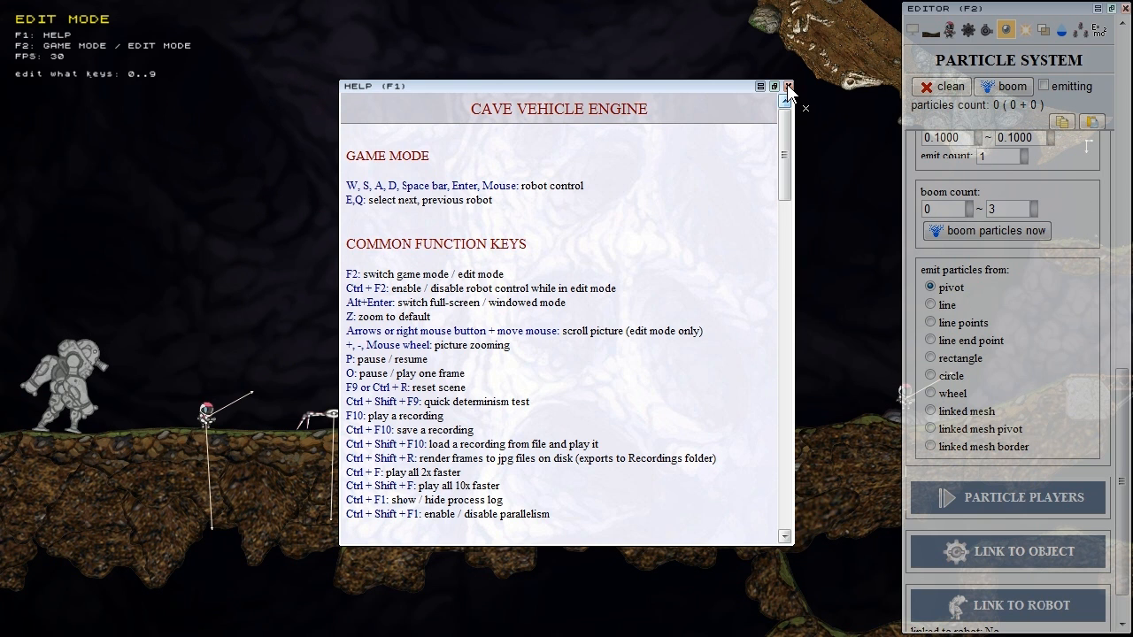
click(787, 87)
drag(1121, 480, 1124, 140)
click(918, 195)
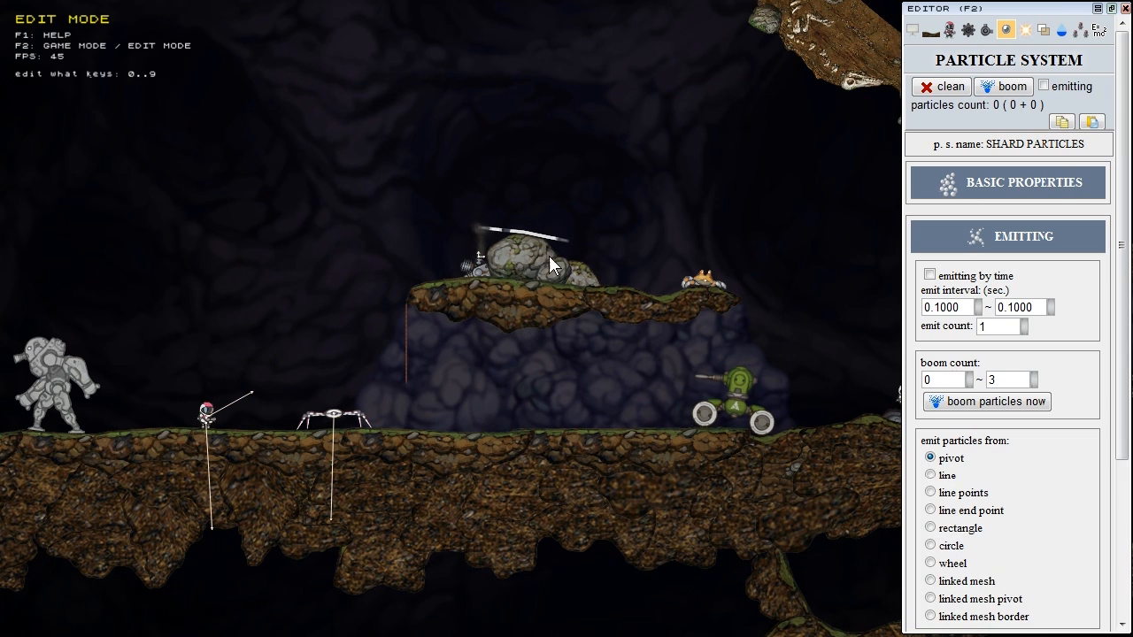
key(F2)
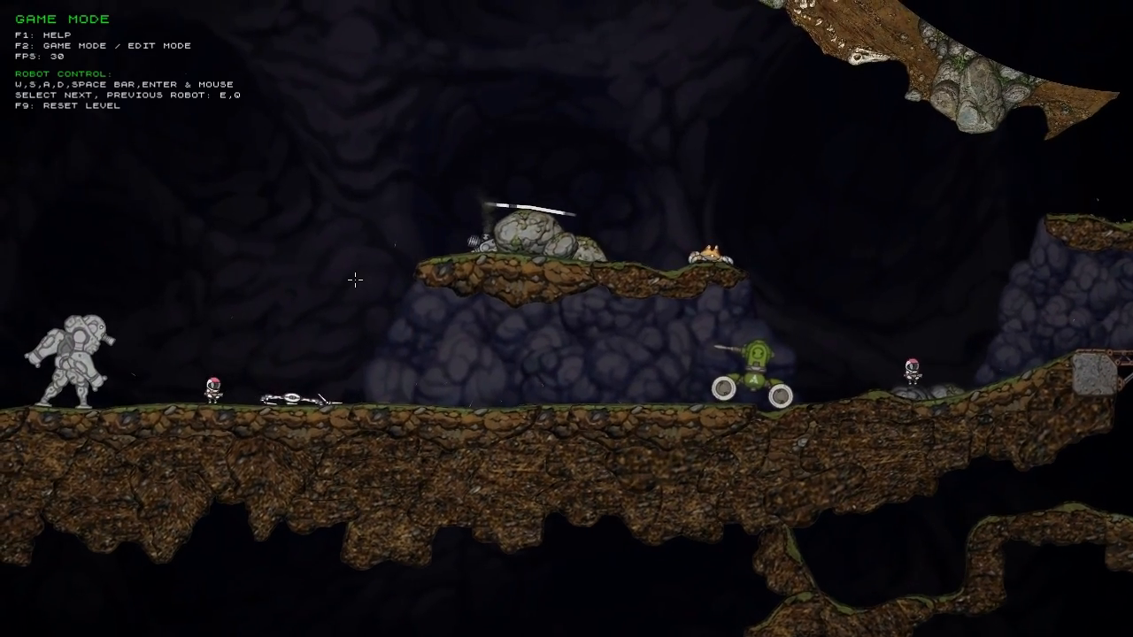
click(320, 322)
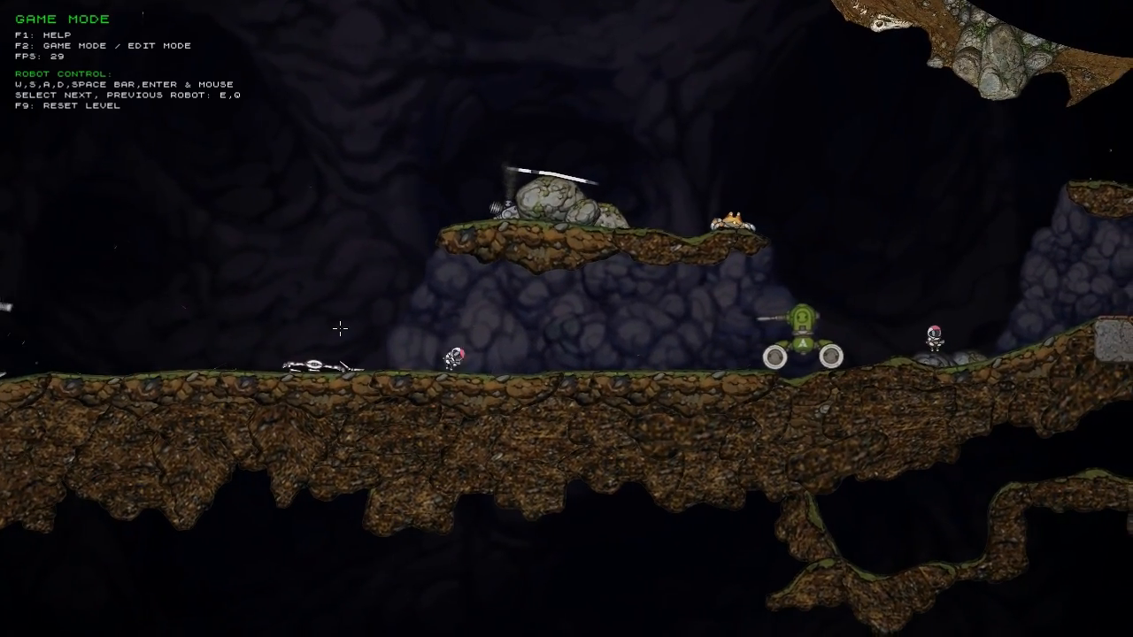